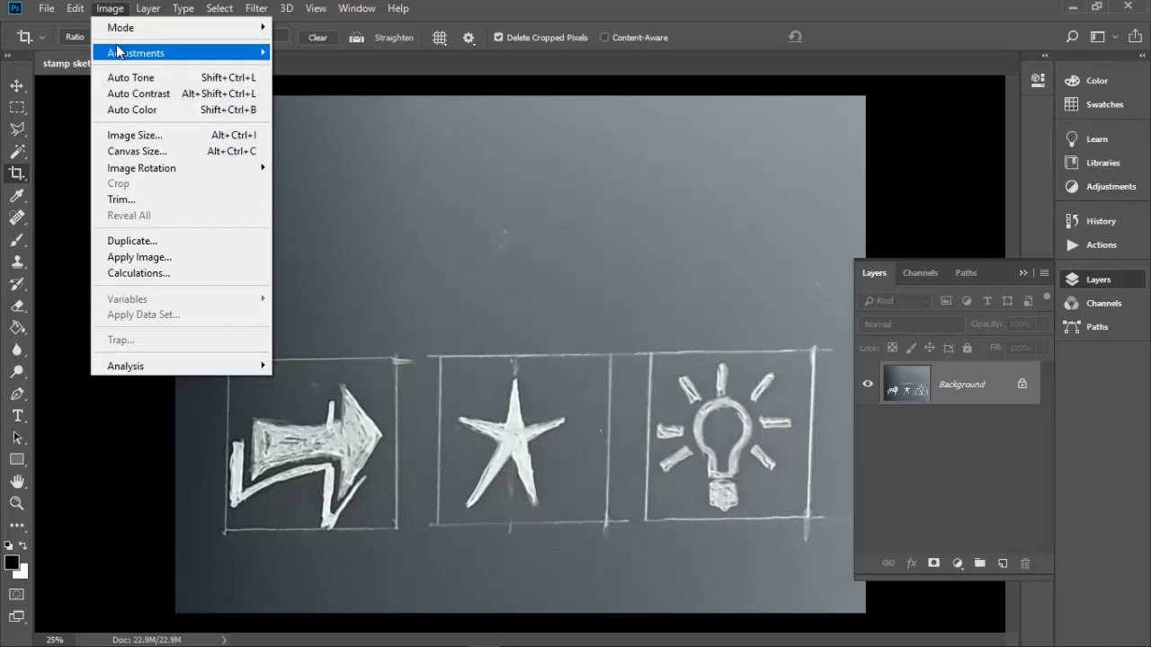
mouse_move(116, 54)
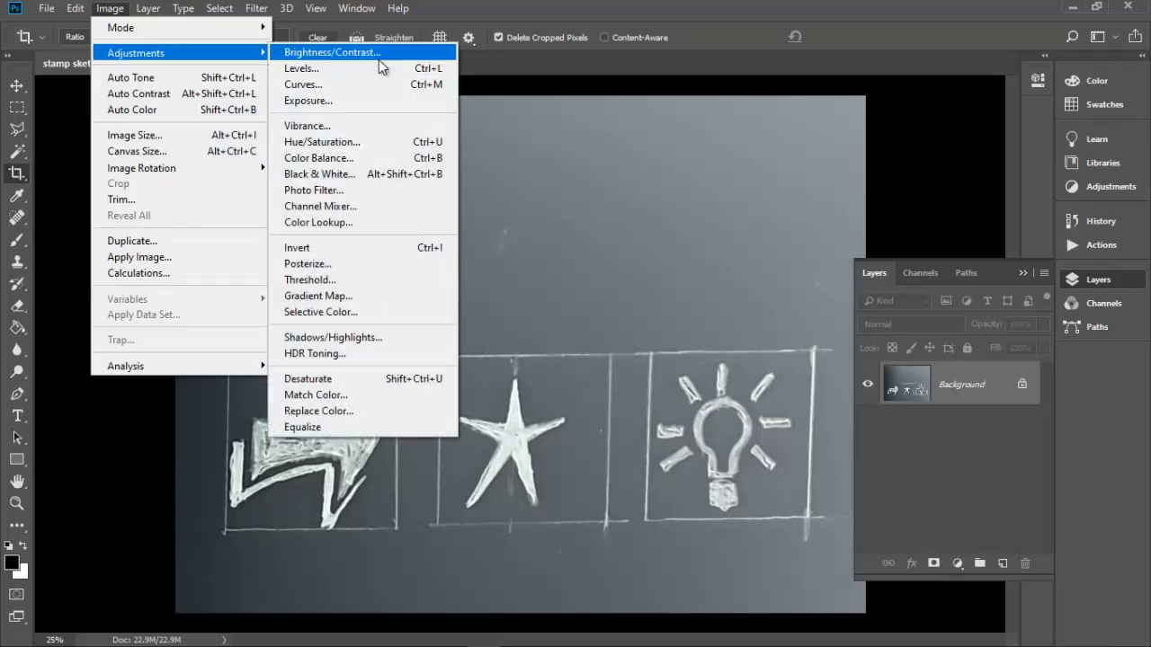
click(342, 174)
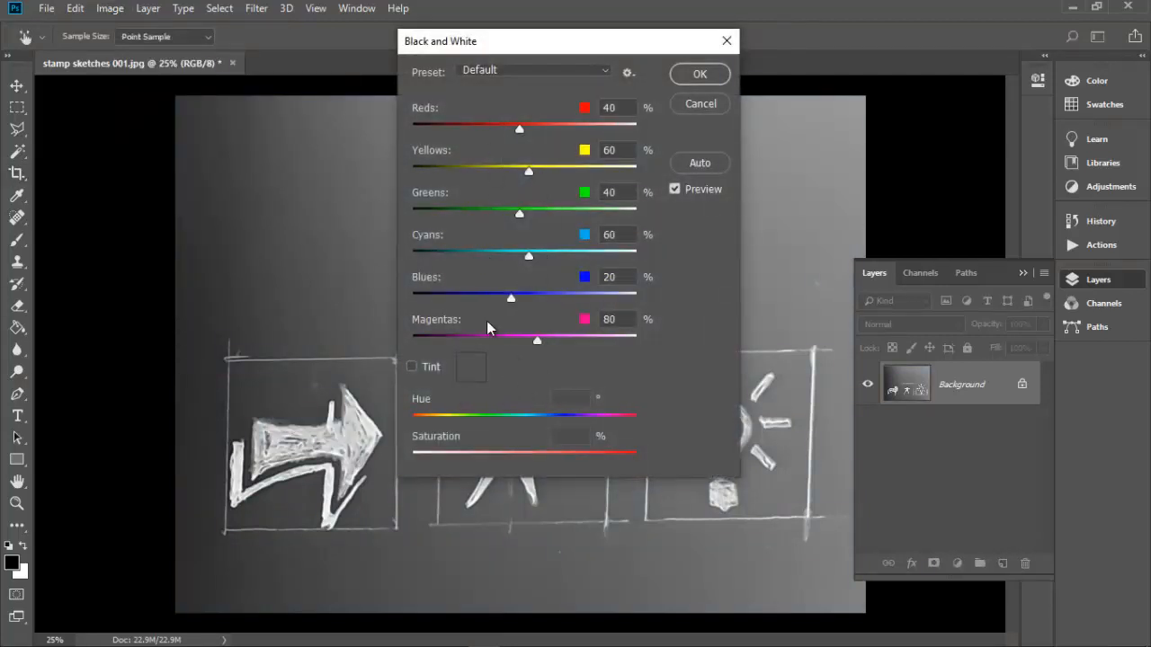
drag(517, 128, 454, 128)
click(502, 133)
click(700, 103)
key(c)
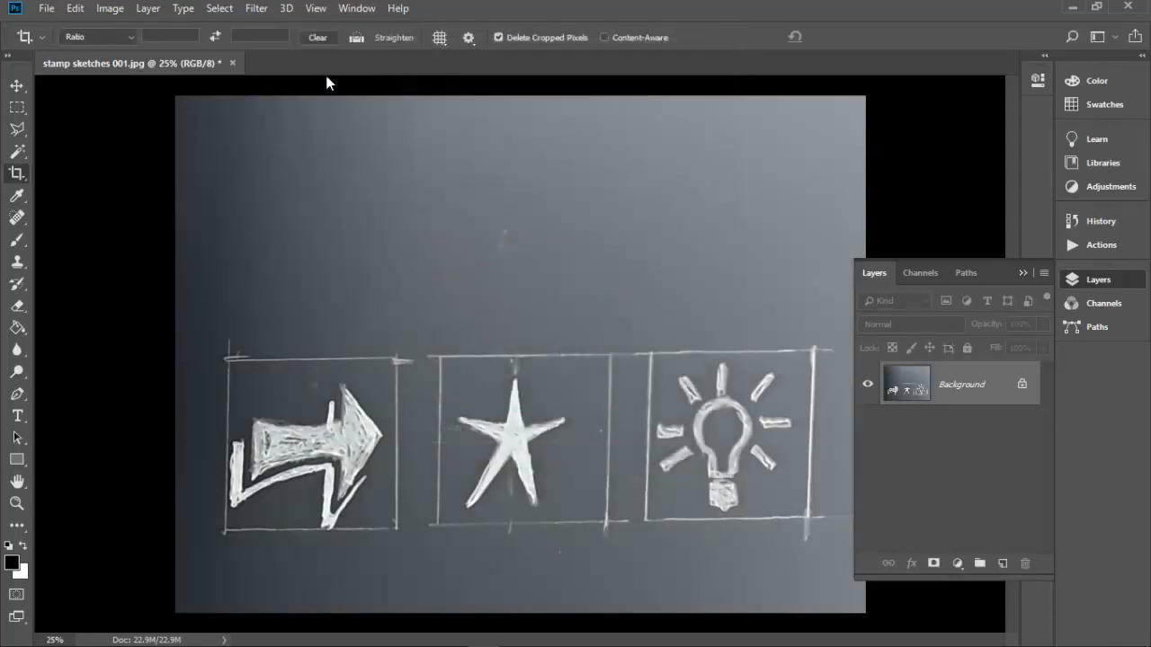
Adjust the sketch photo's Brightness/Contrast to brightness -20 and contrast 42.
click(108, 9)
mouse_move(126, 54)
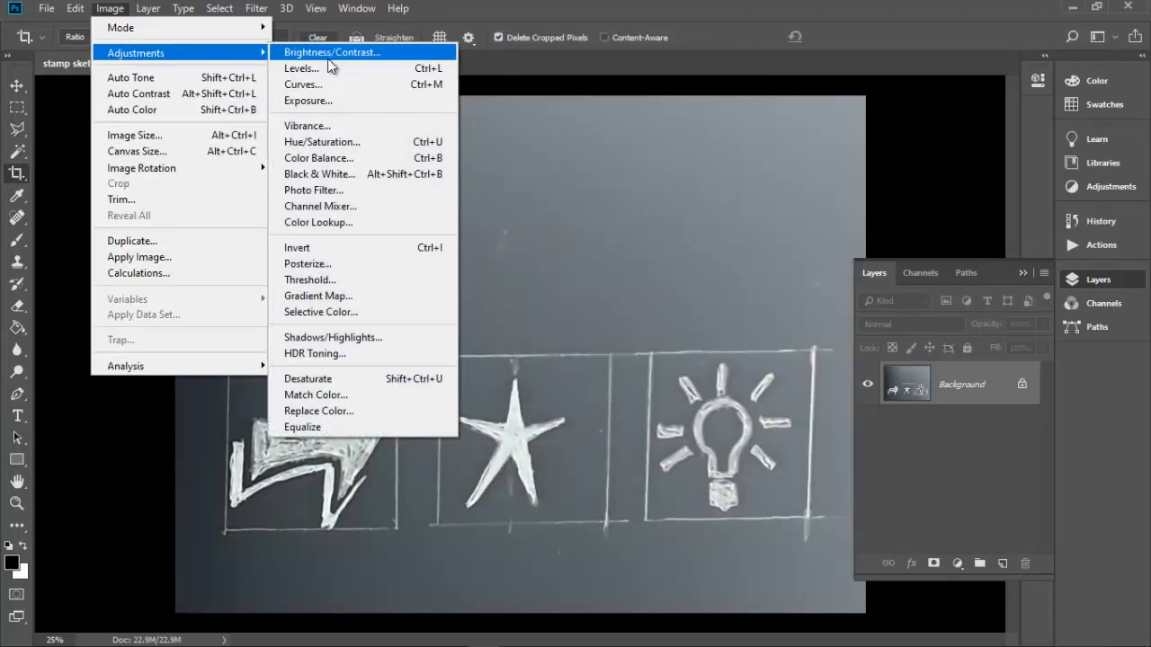
click(333, 54)
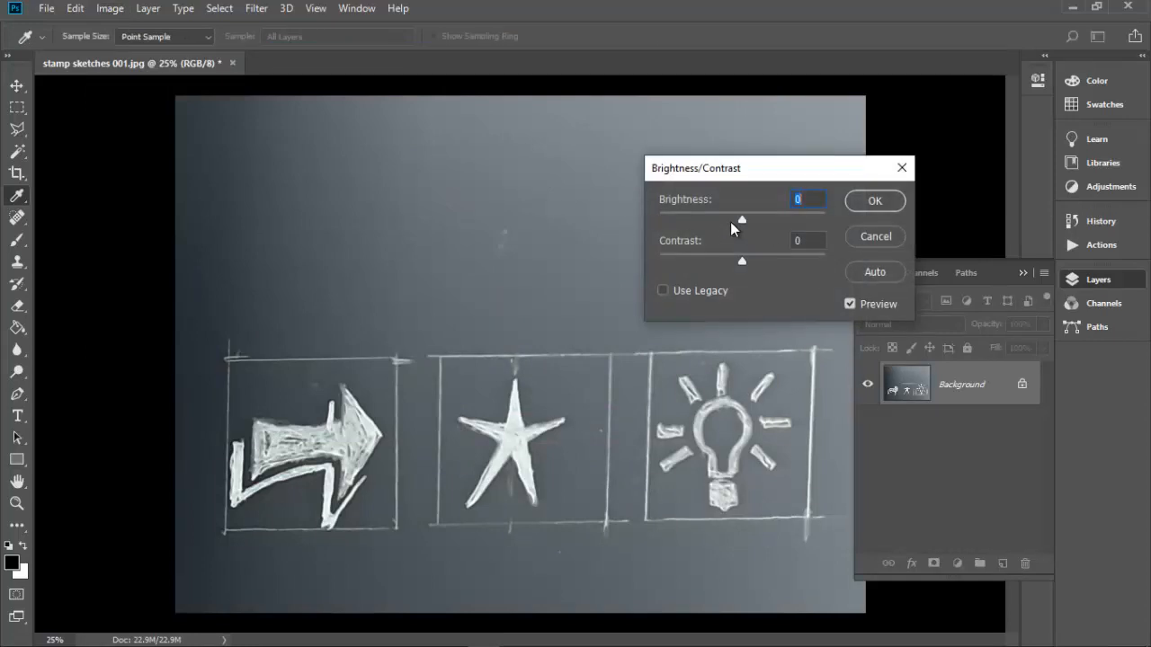
drag(742, 221, 686, 220)
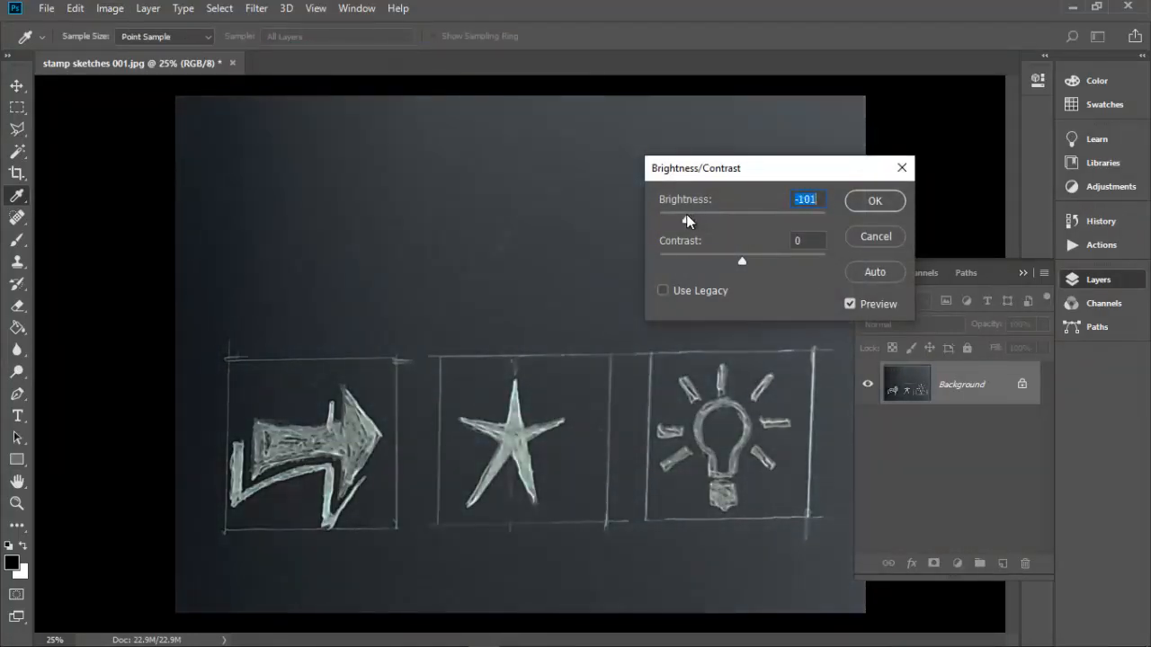
drag(739, 262, 776, 261)
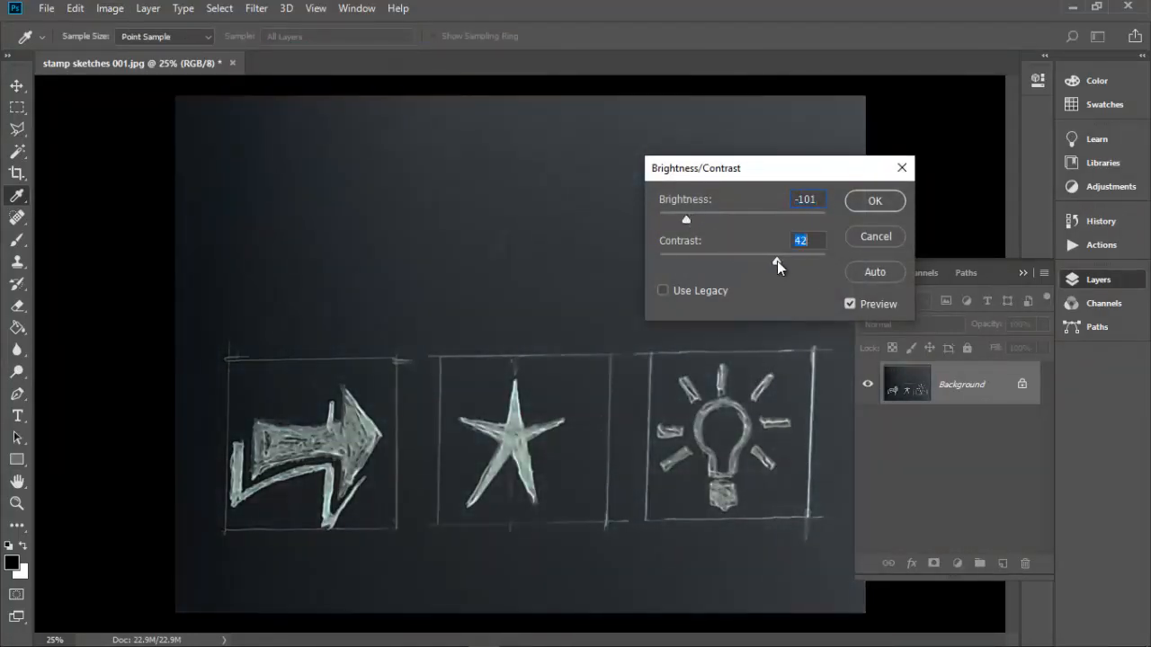
drag(680, 220, 731, 225)
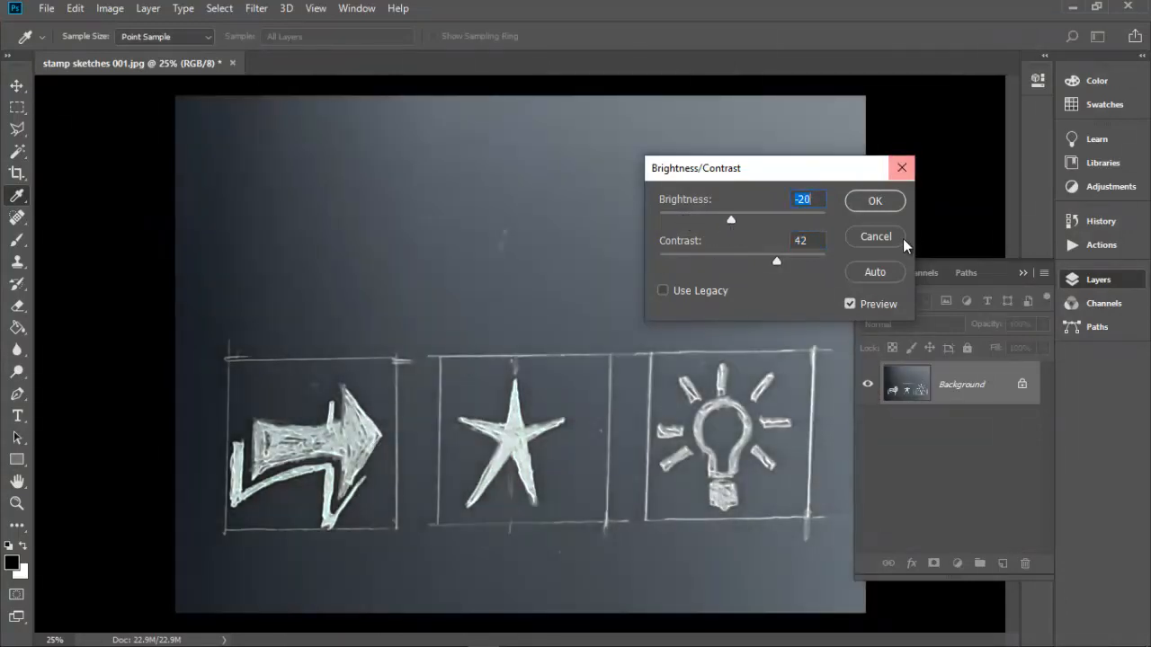
click(873, 201)
key(c)
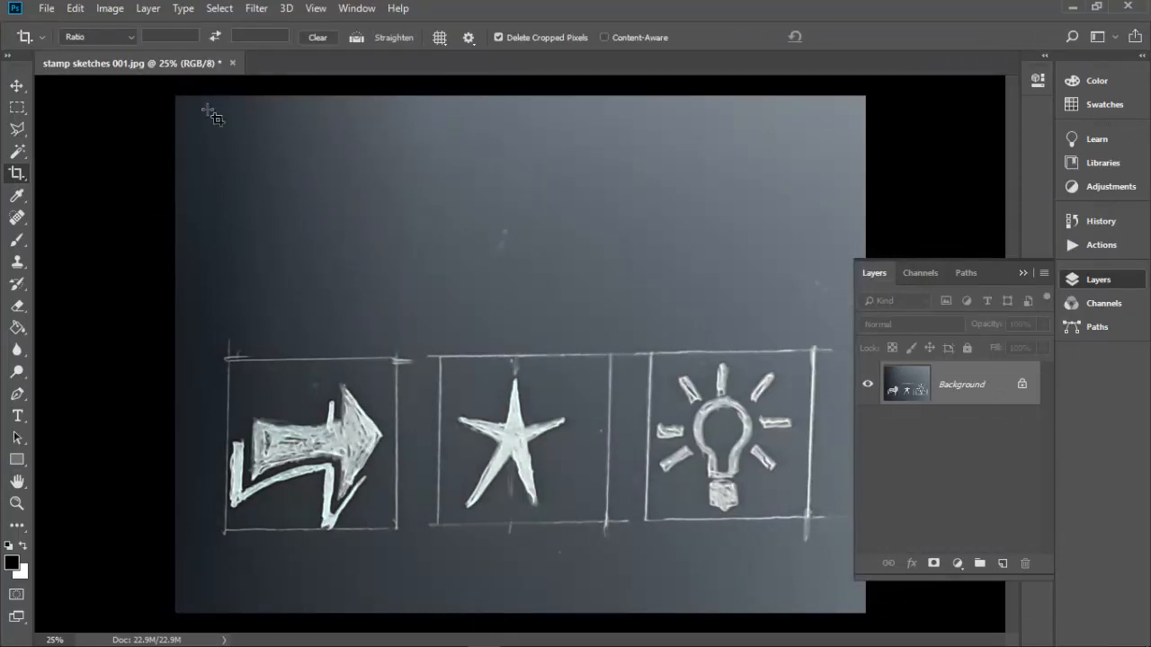
Start a Save for Web export of the sketch photo as JPEG with the image height set to 400 px.
click(46, 8)
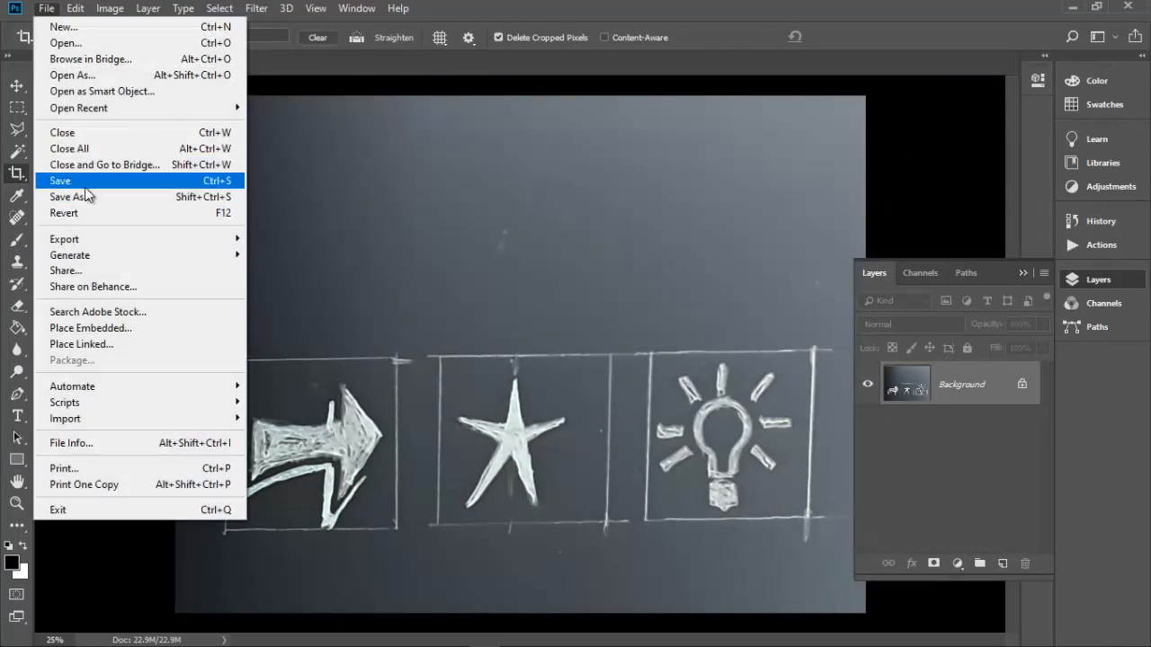
mouse_move(81, 241)
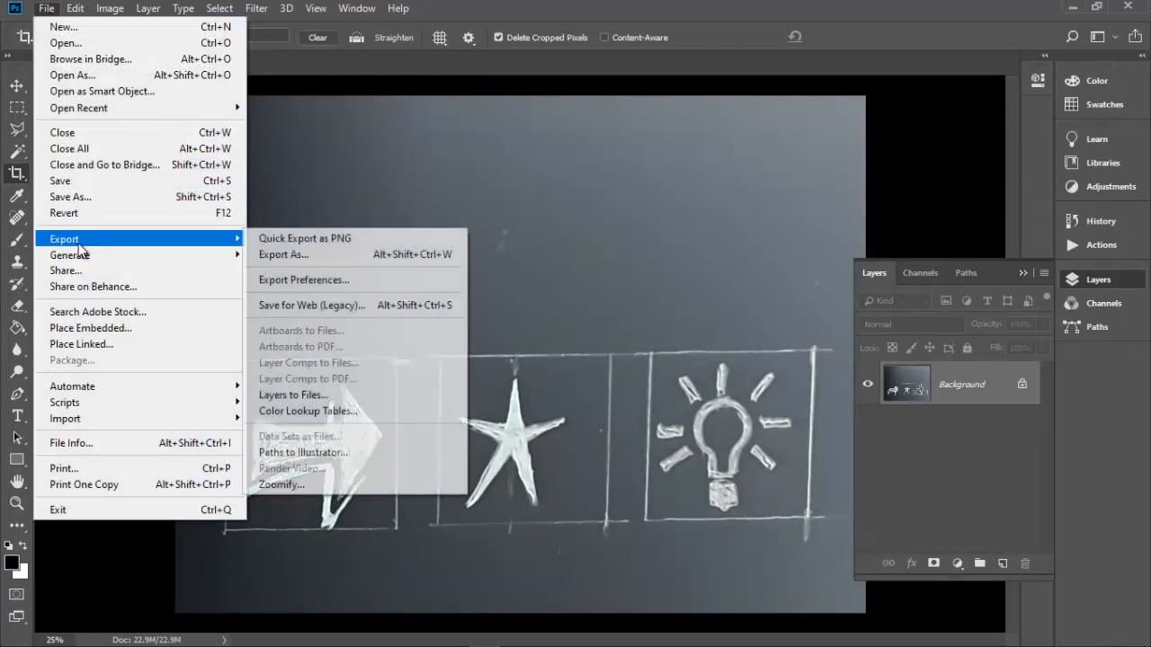
click(329, 307)
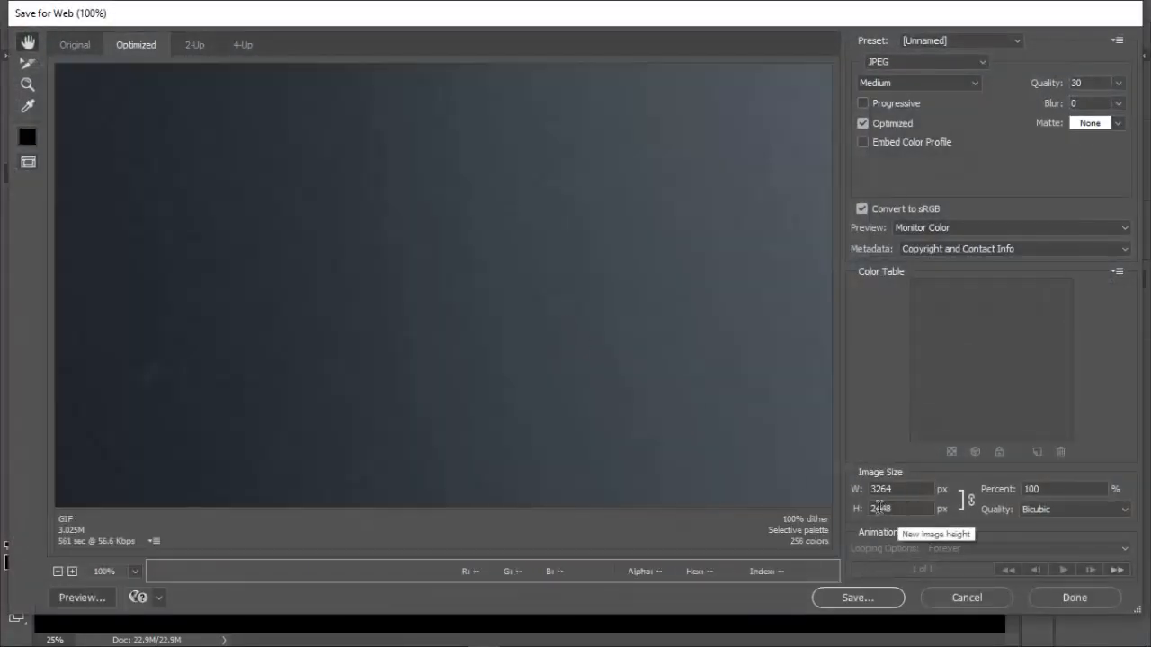
double_click(879, 509)
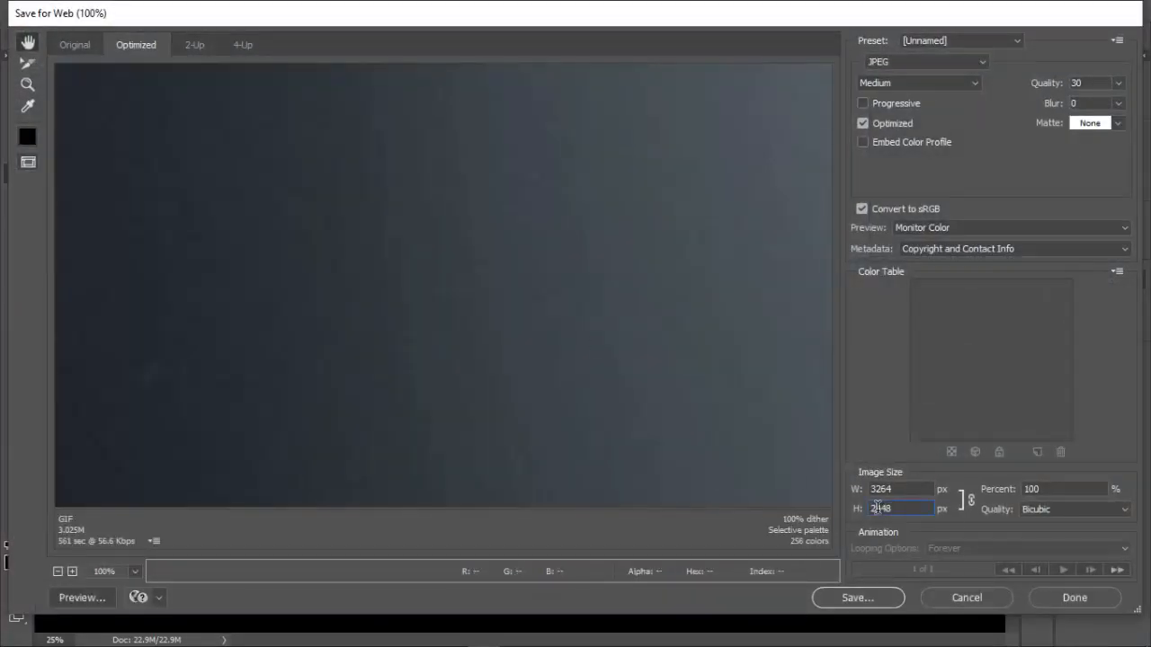
text(400)
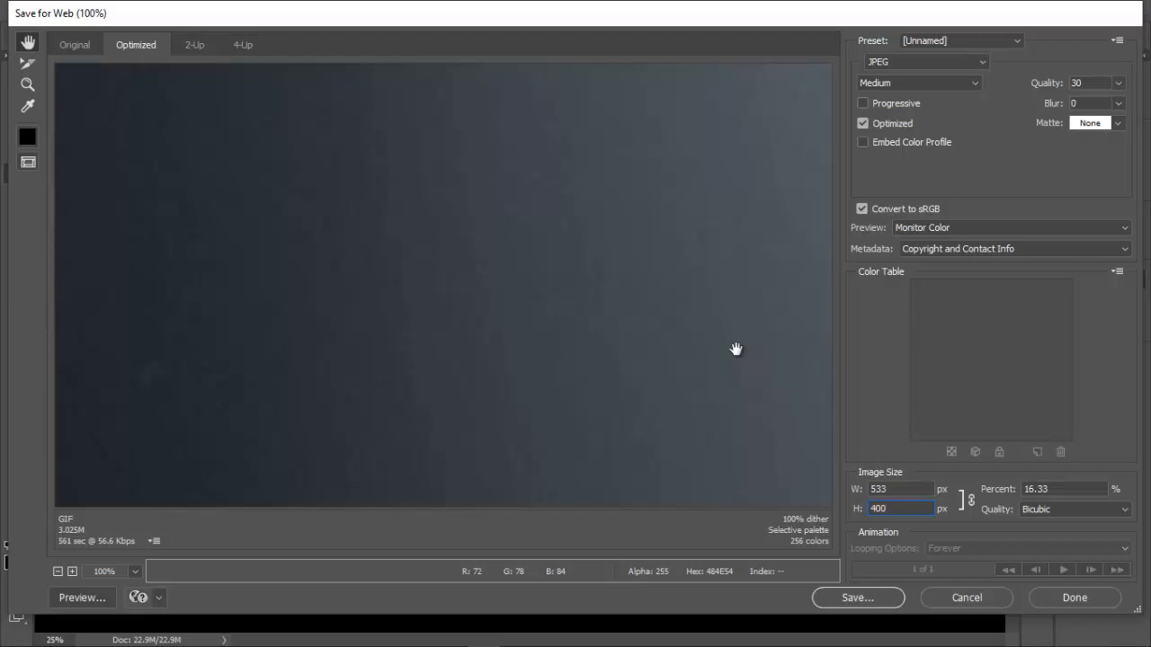
Save the web image over the existing stamp-sketches-002.jpg in the Evaluation Project folder.
click(889, 601)
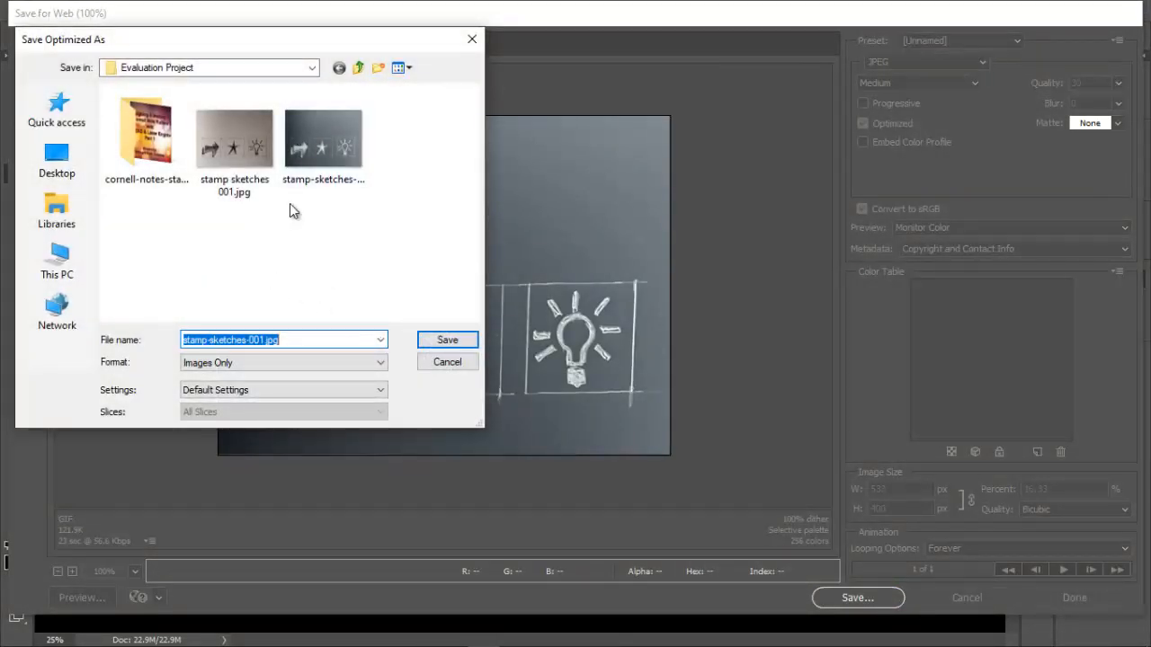
click(325, 178)
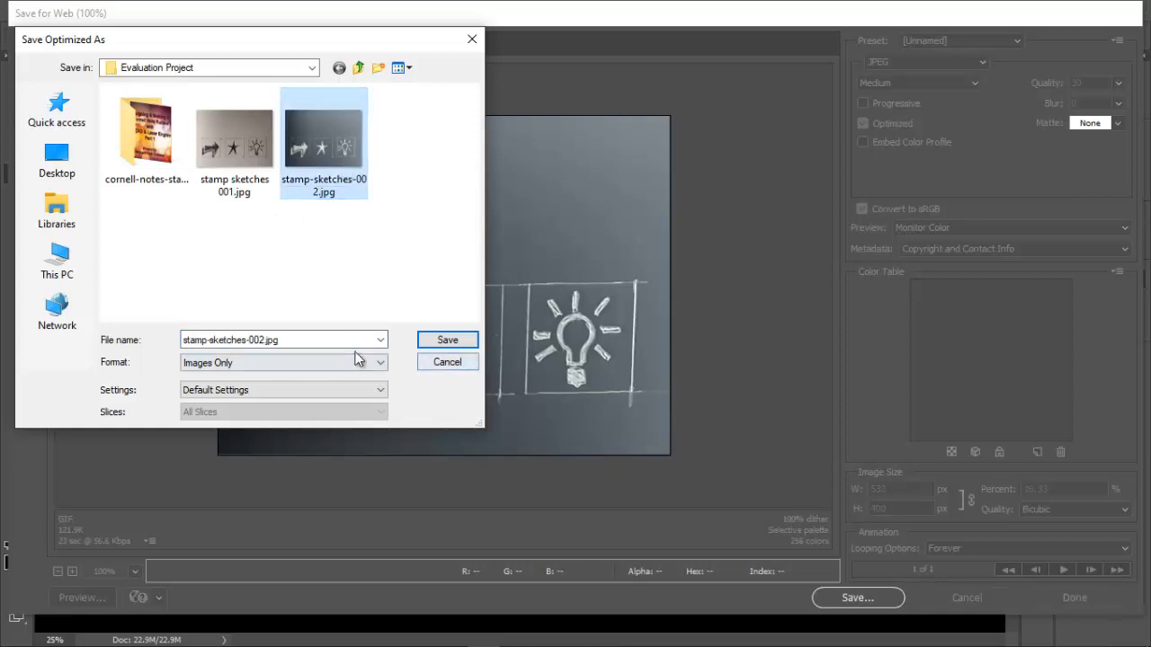
click(431, 341)
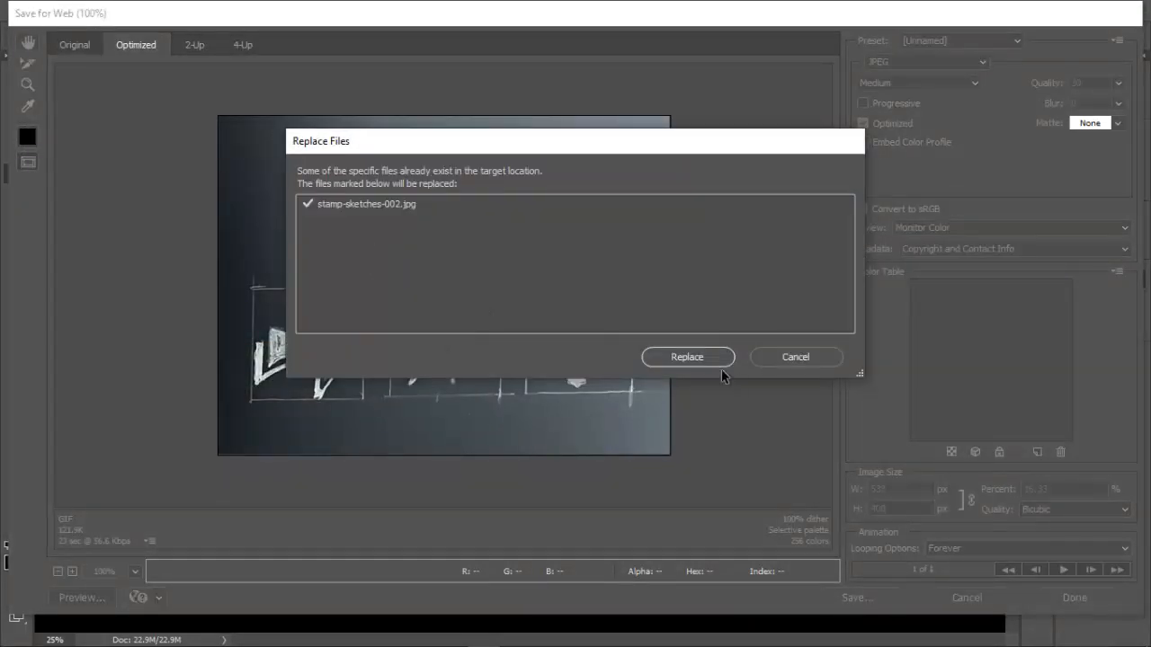
click(699, 357)
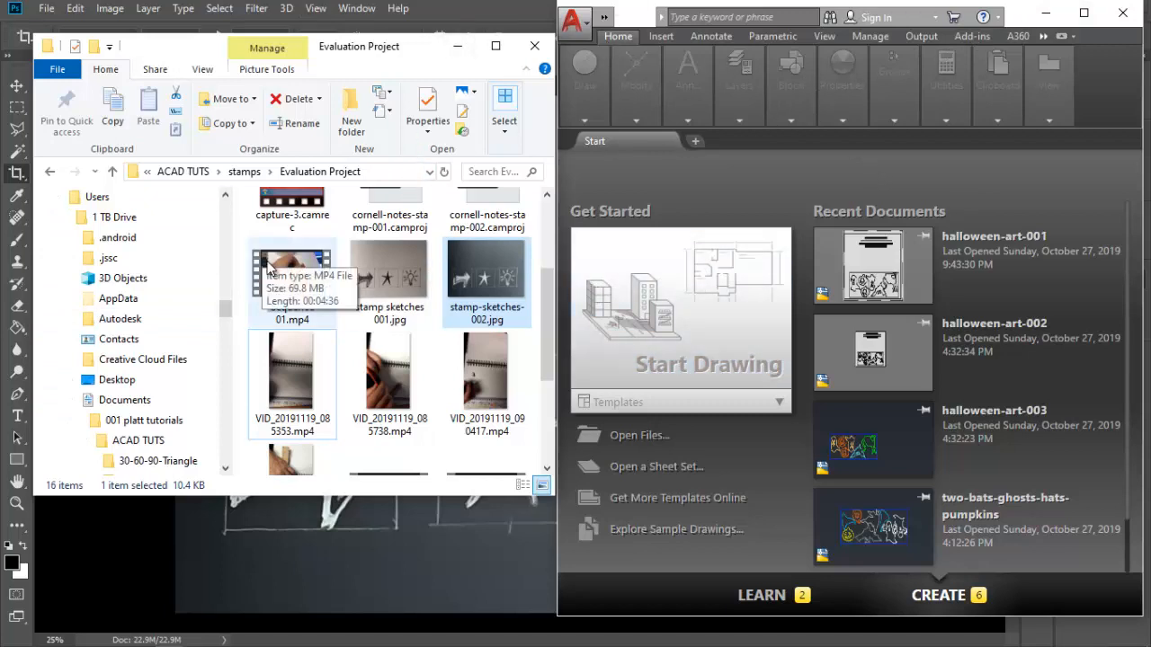
Switch to AutoCAD, start a new drawing, and place stamp-sketches-002.jpg from the Evaluation Project folder into it at 0° rotation.
click(697, 144)
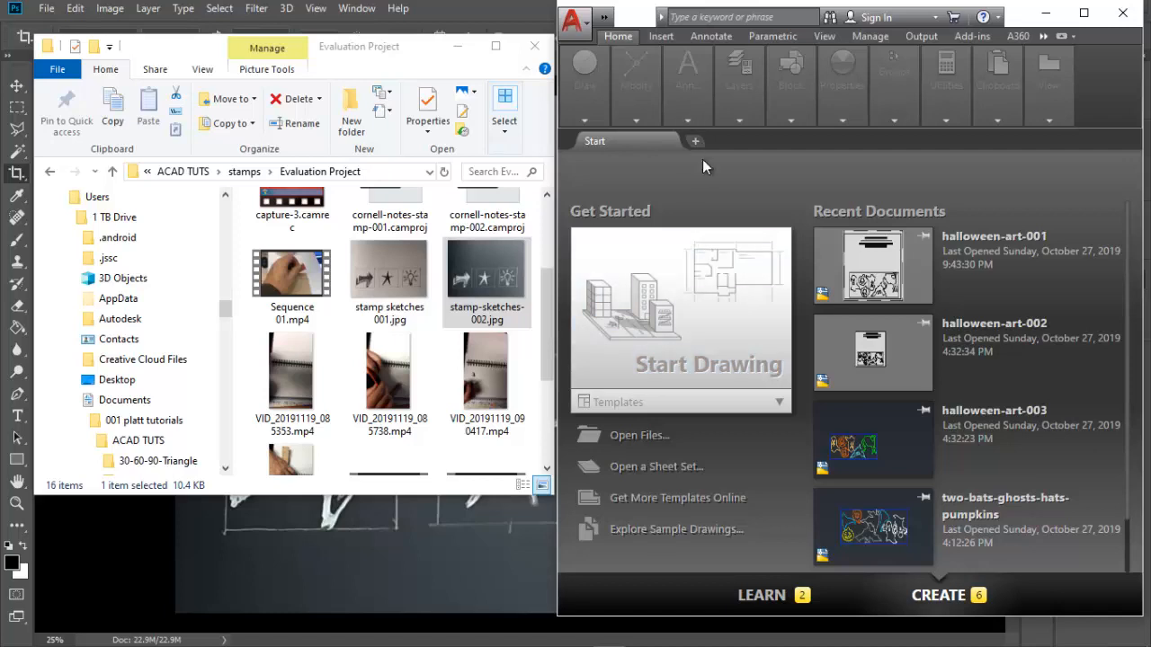
click(695, 147)
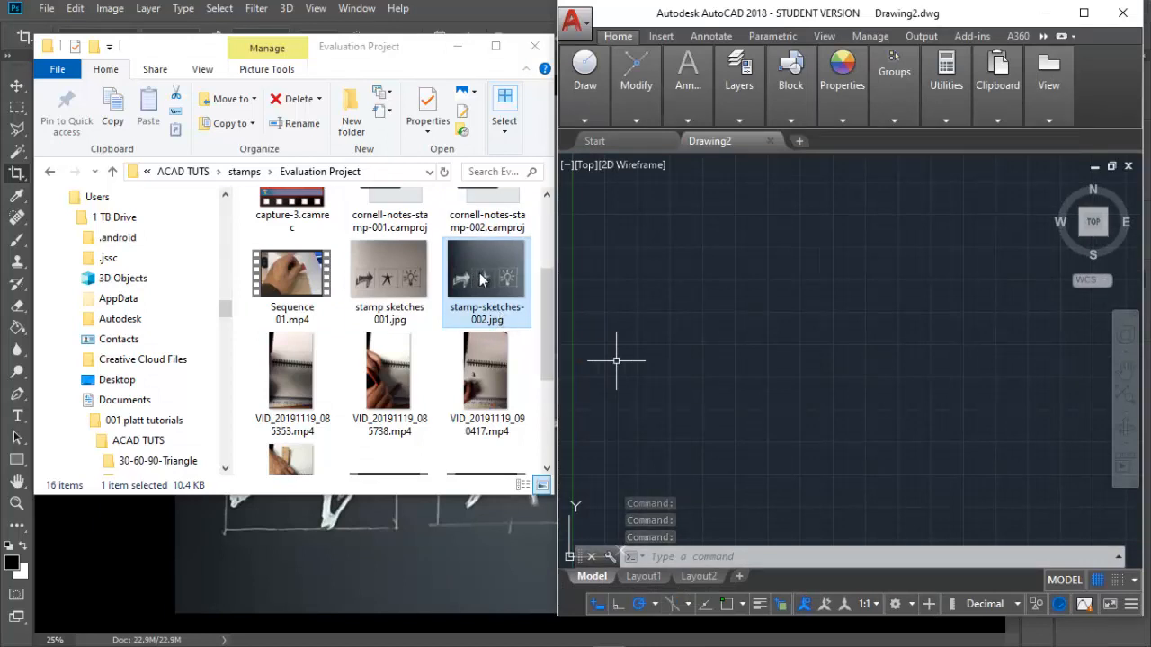
mouse_move(488, 285)
mouse_down()
mouse_move(651, 418)
mouse_move(632, 520)
mouse_move(599, 525)
mouse_up()
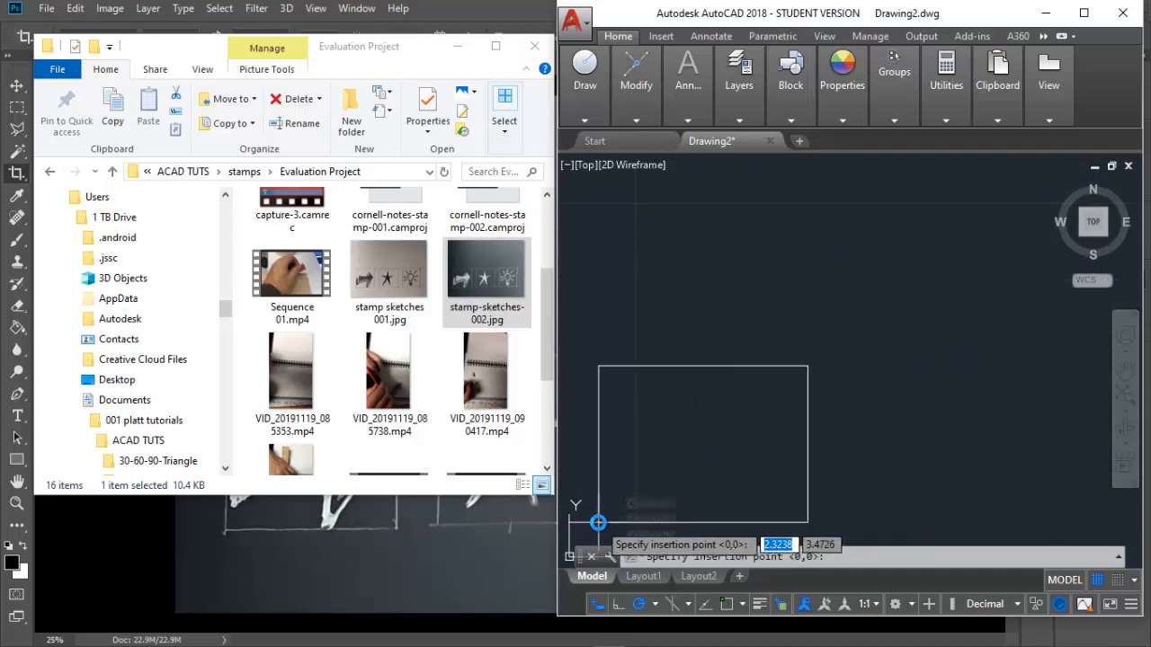
click(598, 522)
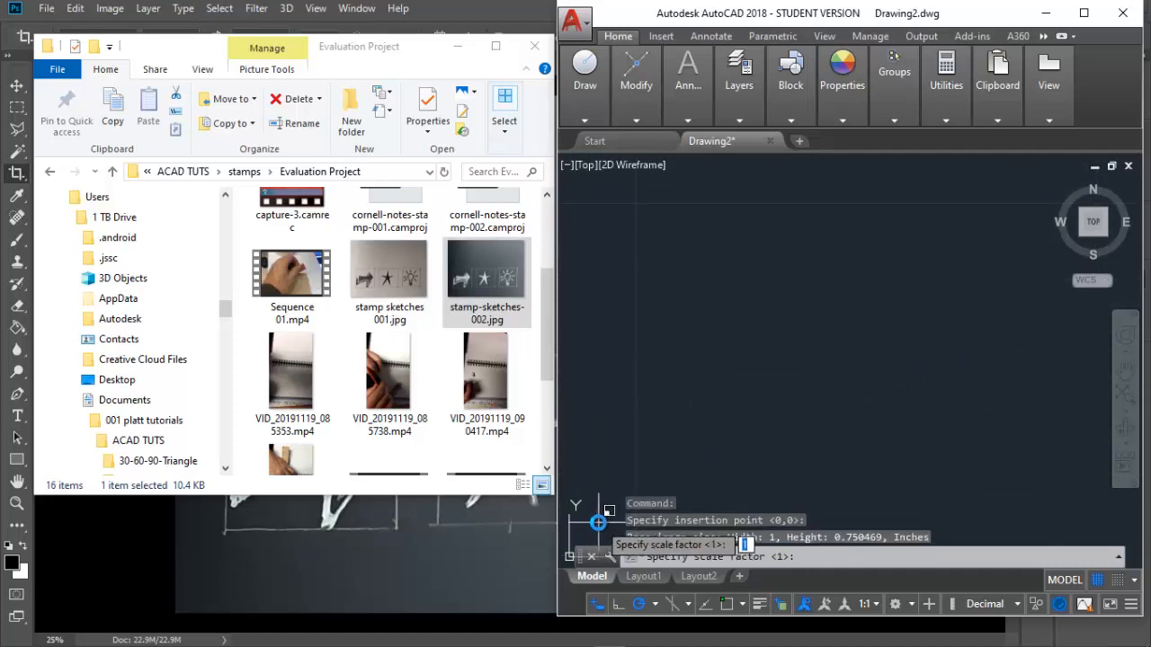
click(703, 501)
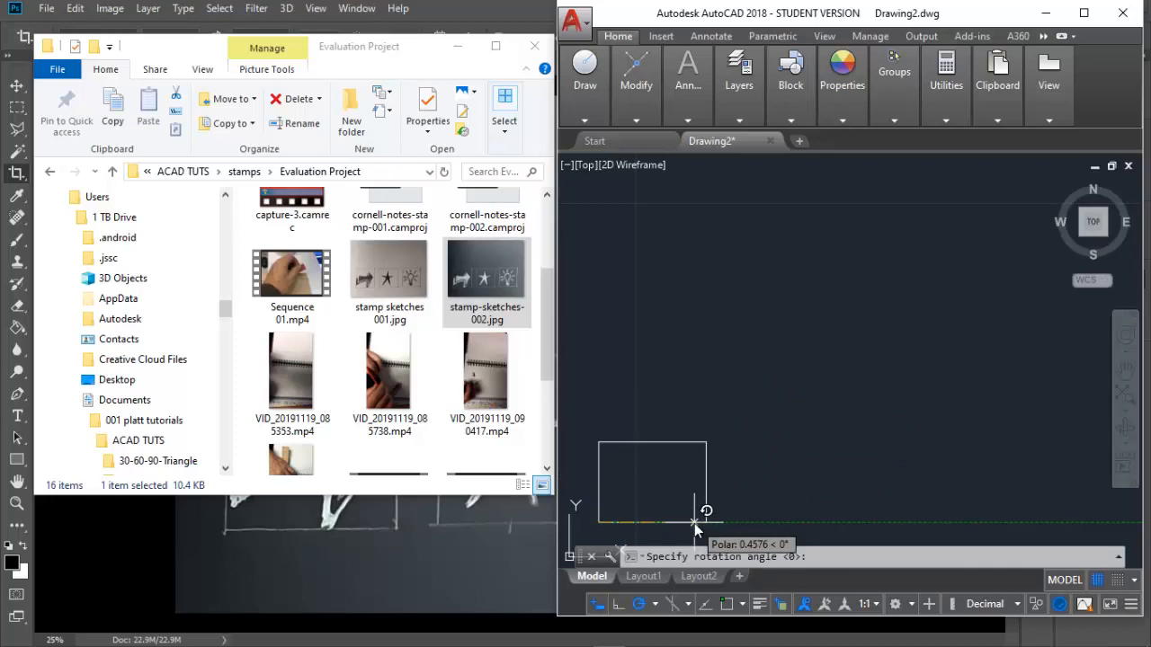
click(694, 523)
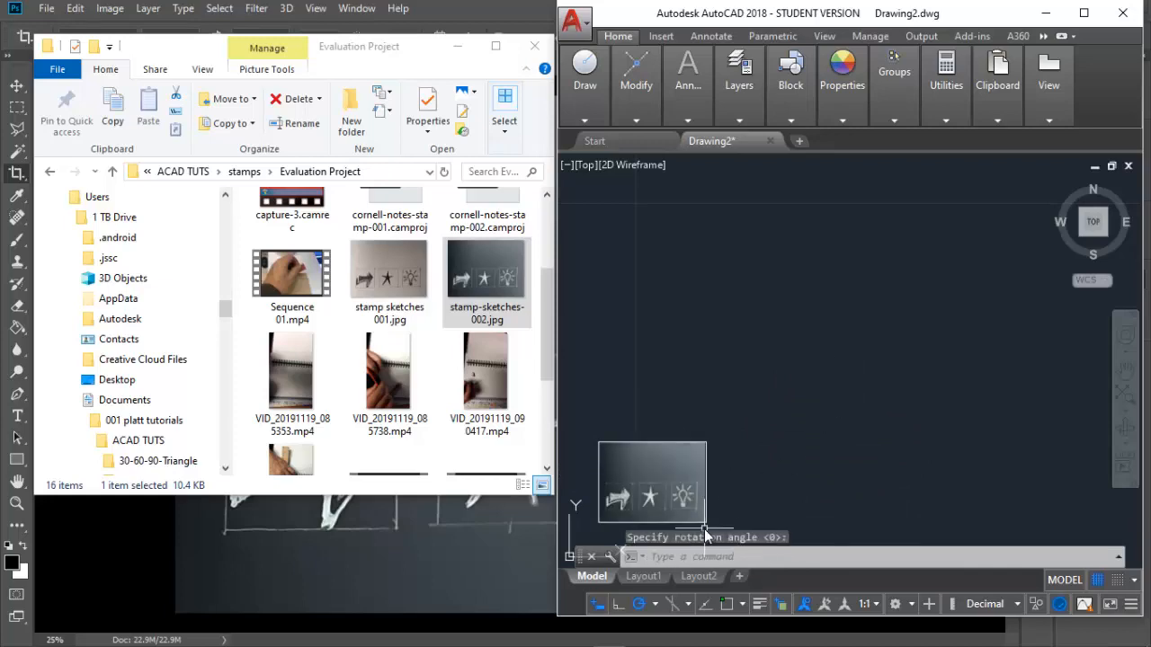
click(1084, 12)
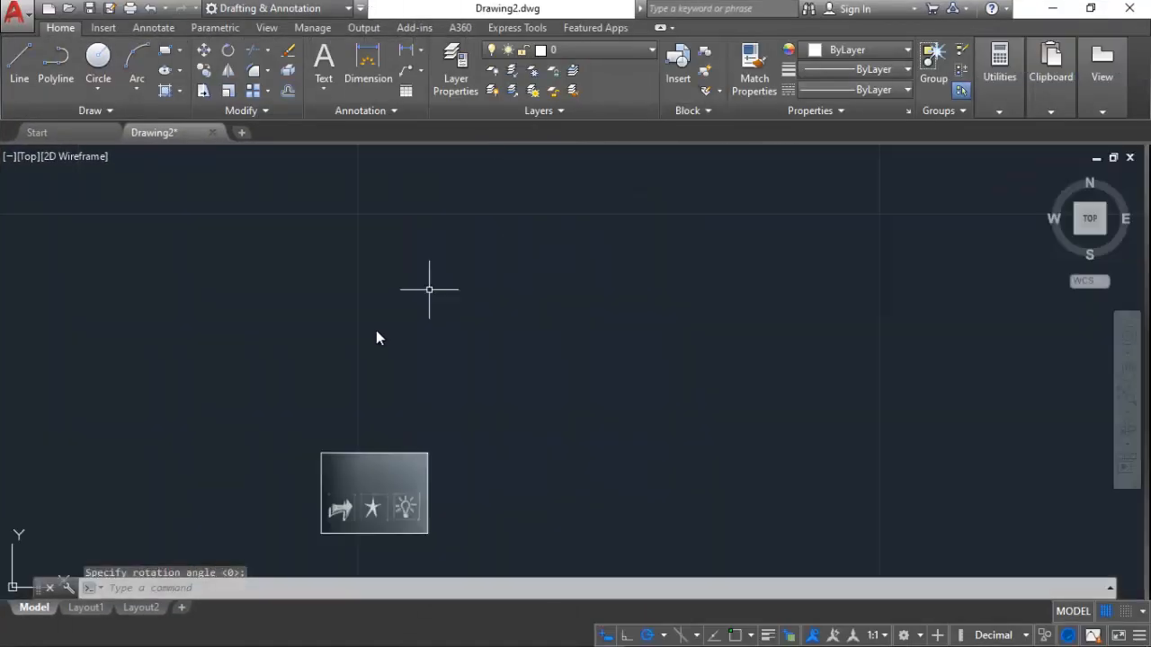
Create a new layer named photo in the layer properties.
click(451, 51)
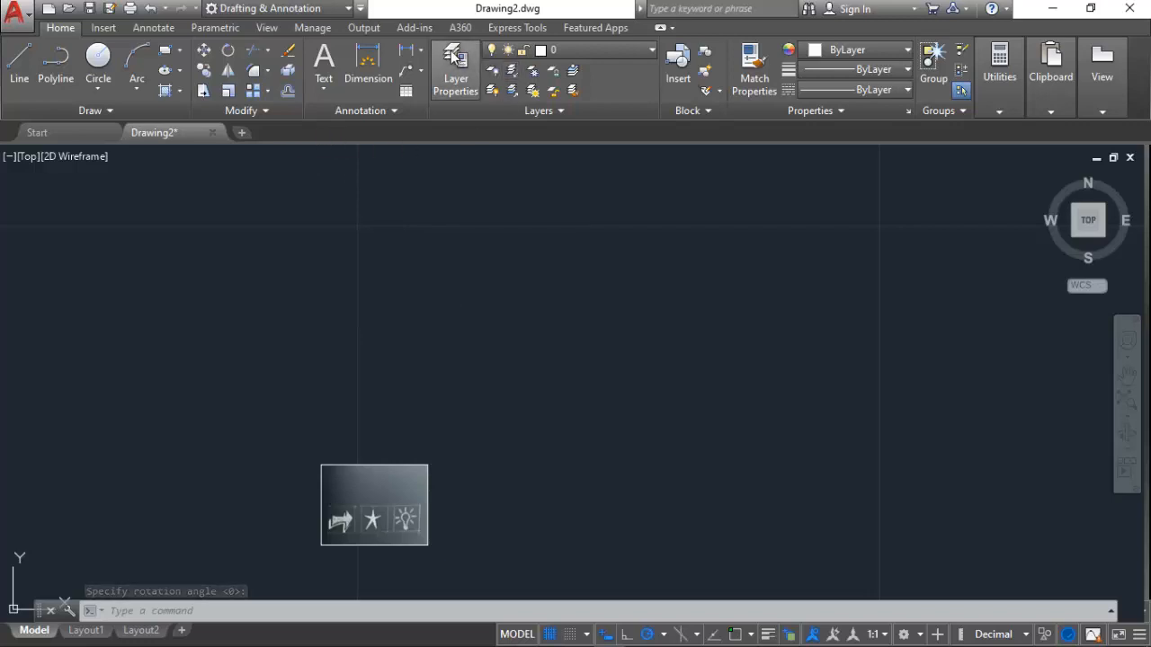
click(460, 91)
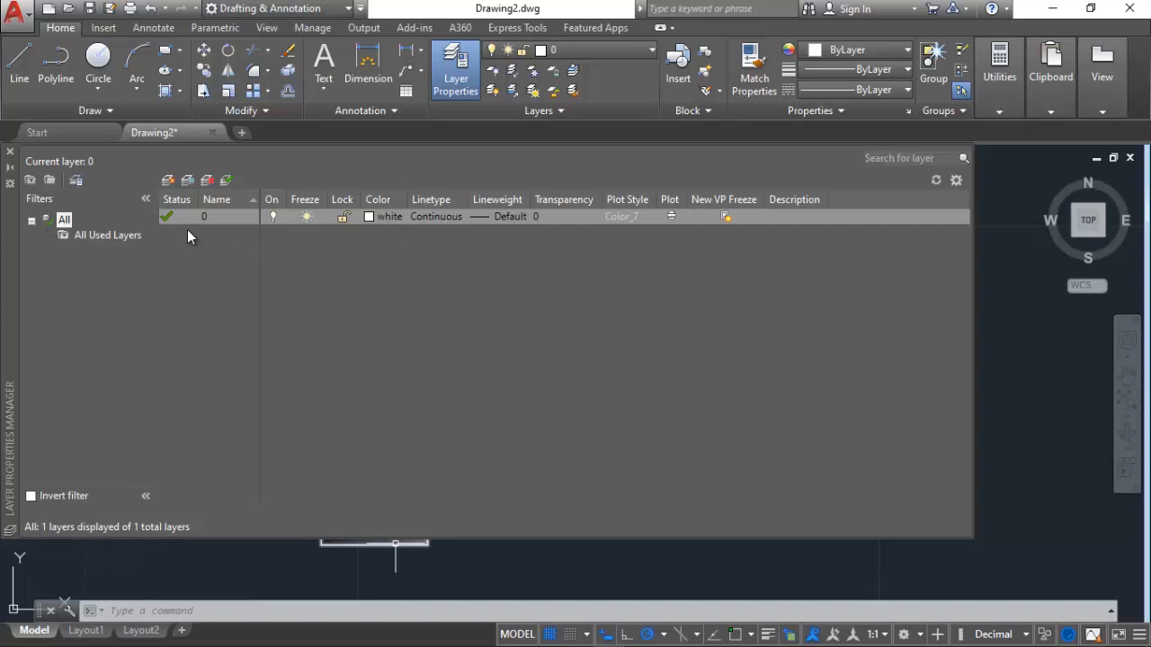
click(169, 181)
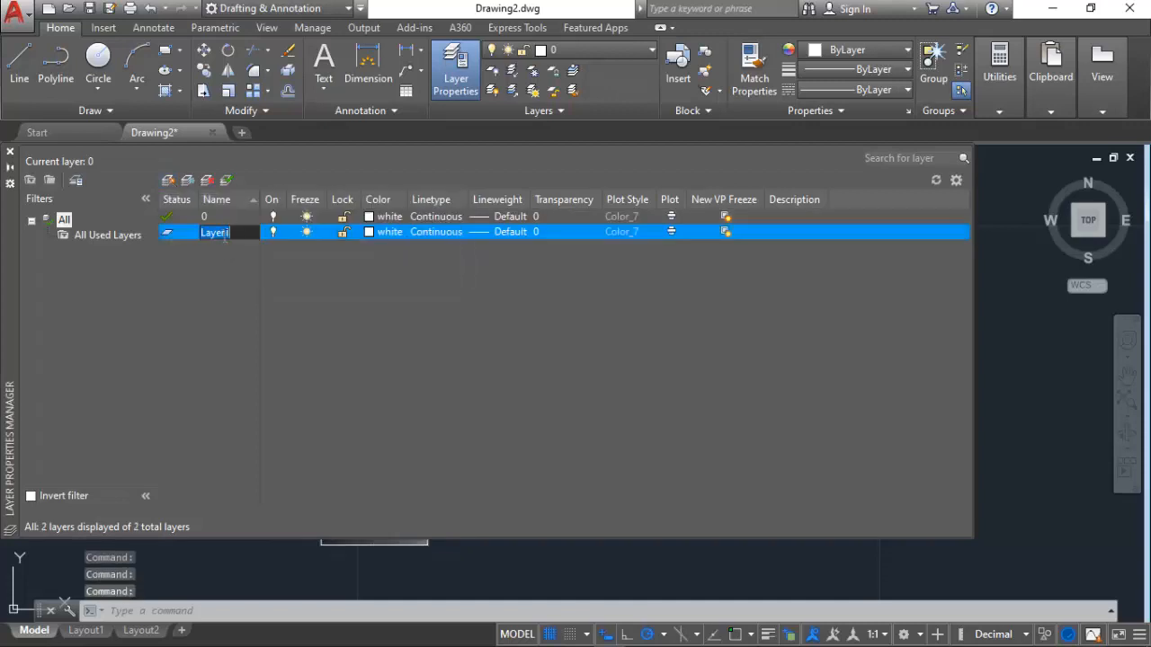
text(sc)
key(BackSpace)
key(BackSpace)
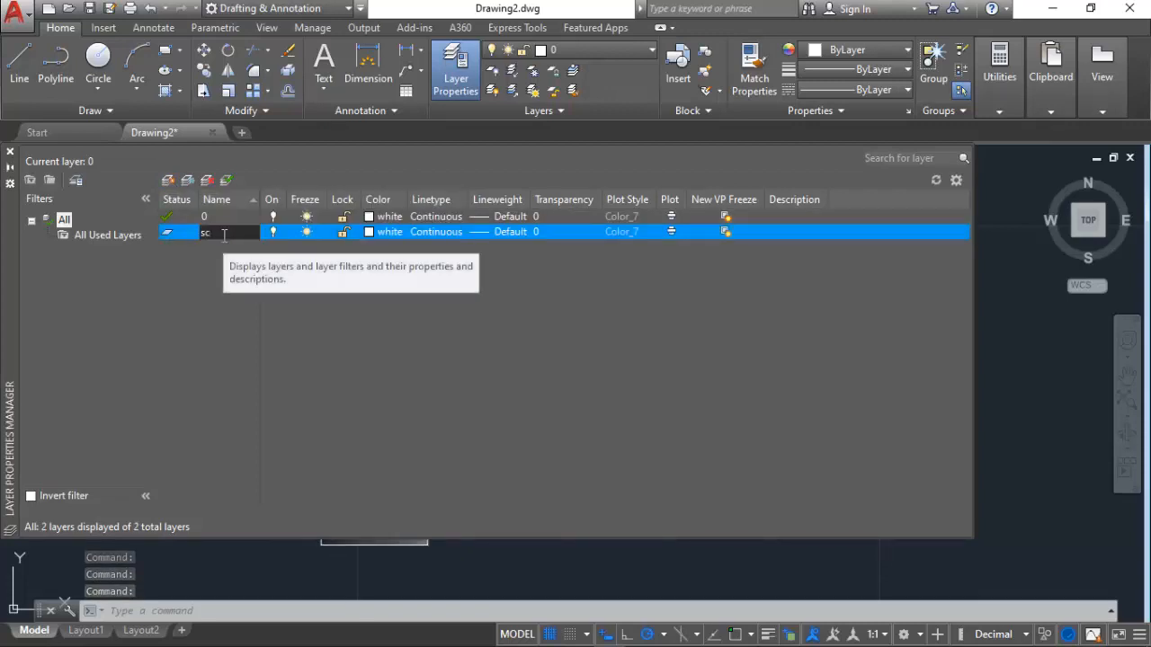
text(photo)
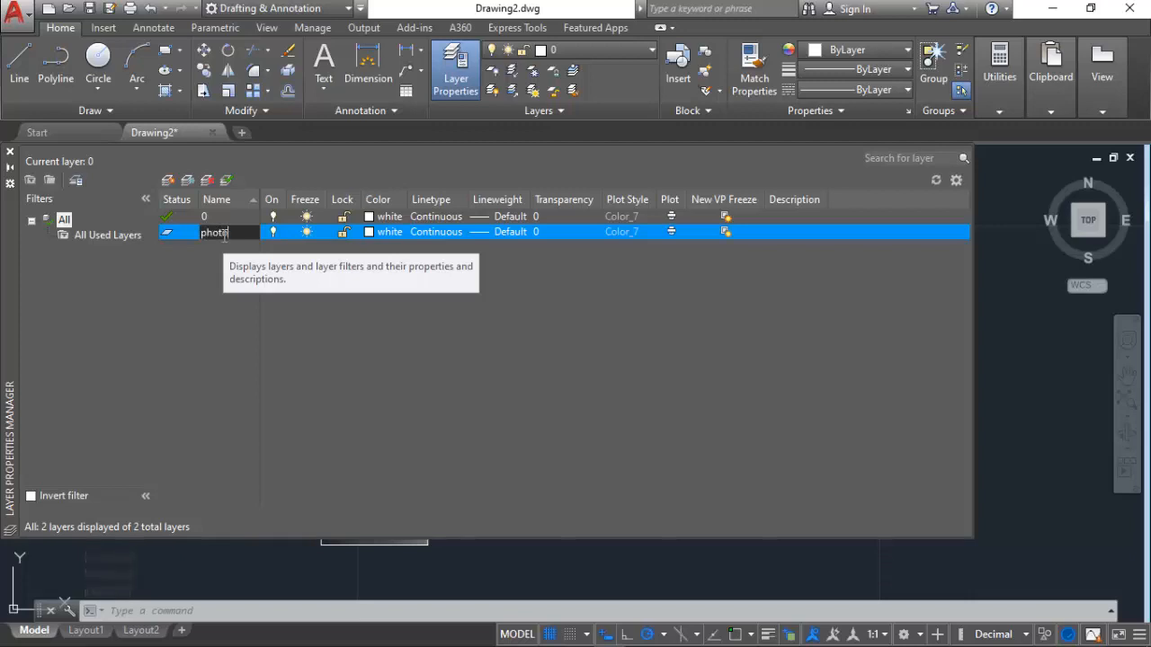
key(Return)
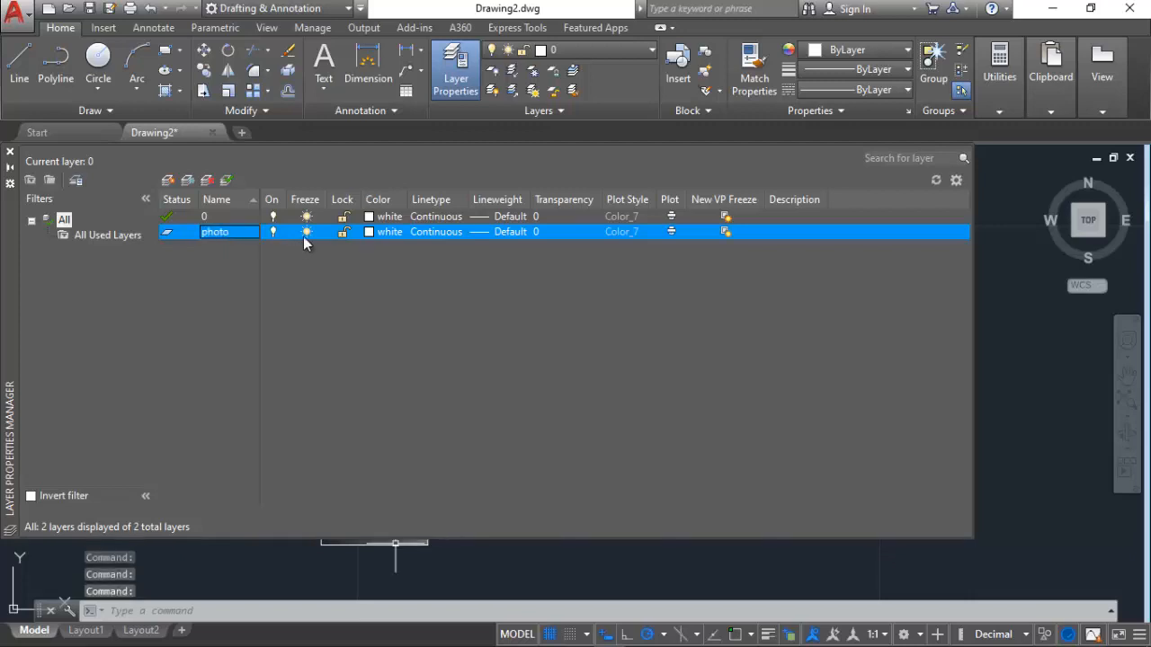
Set the photo layer's color to index color 161.
click(370, 232)
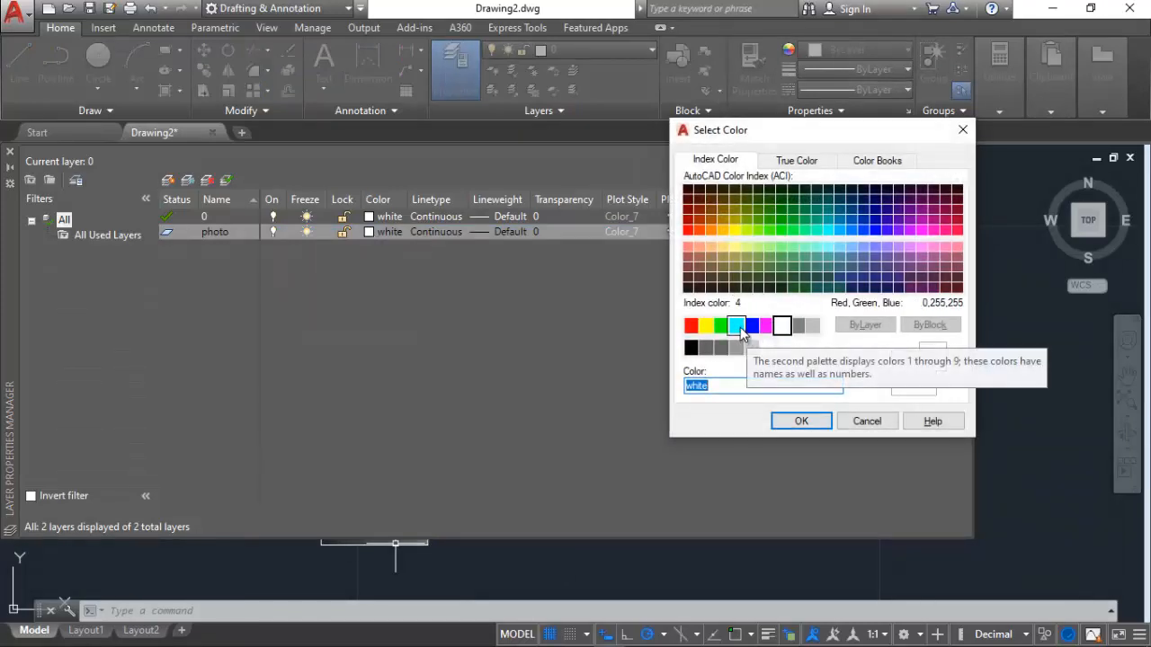
click(863, 246)
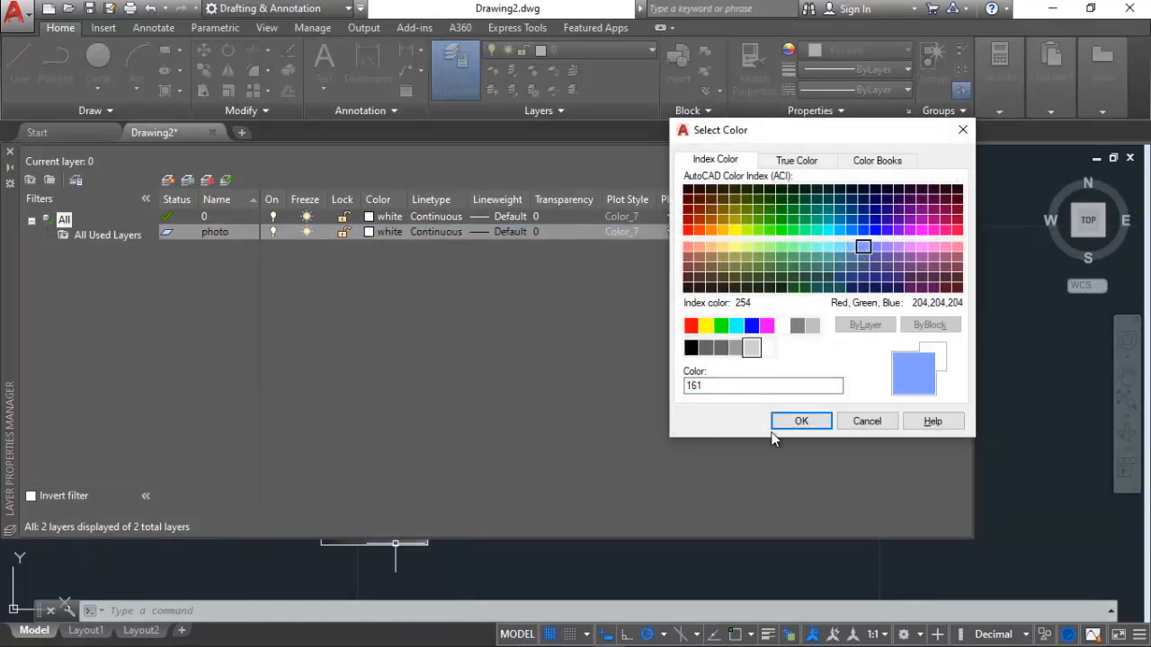
click(797, 426)
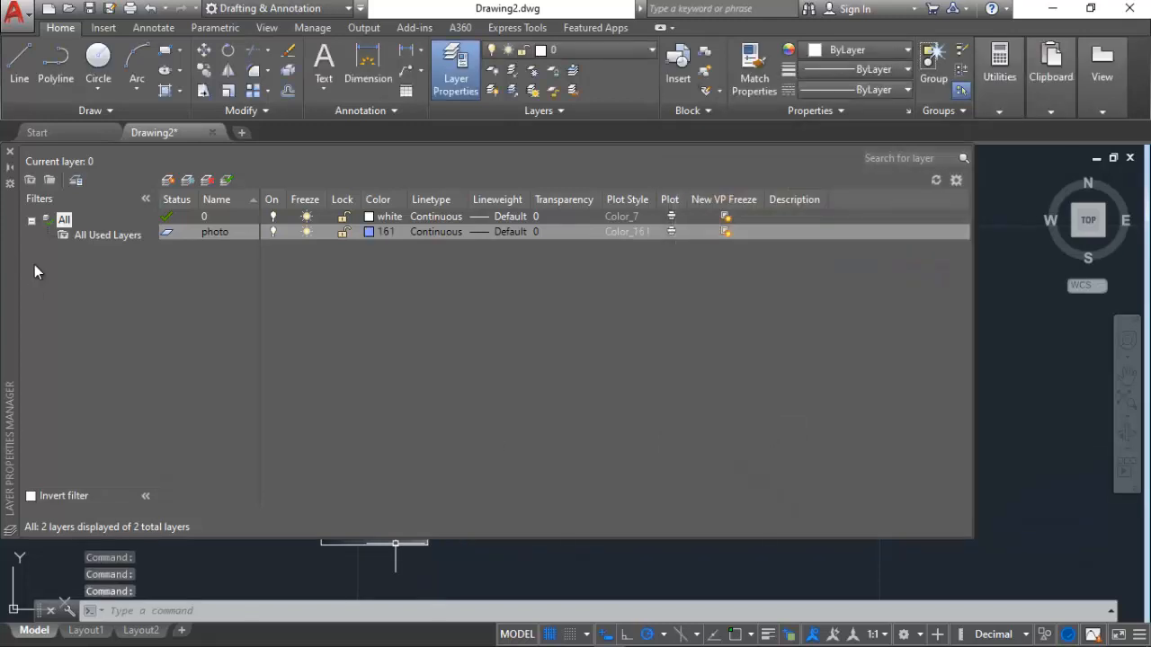
right_click(414, 323)
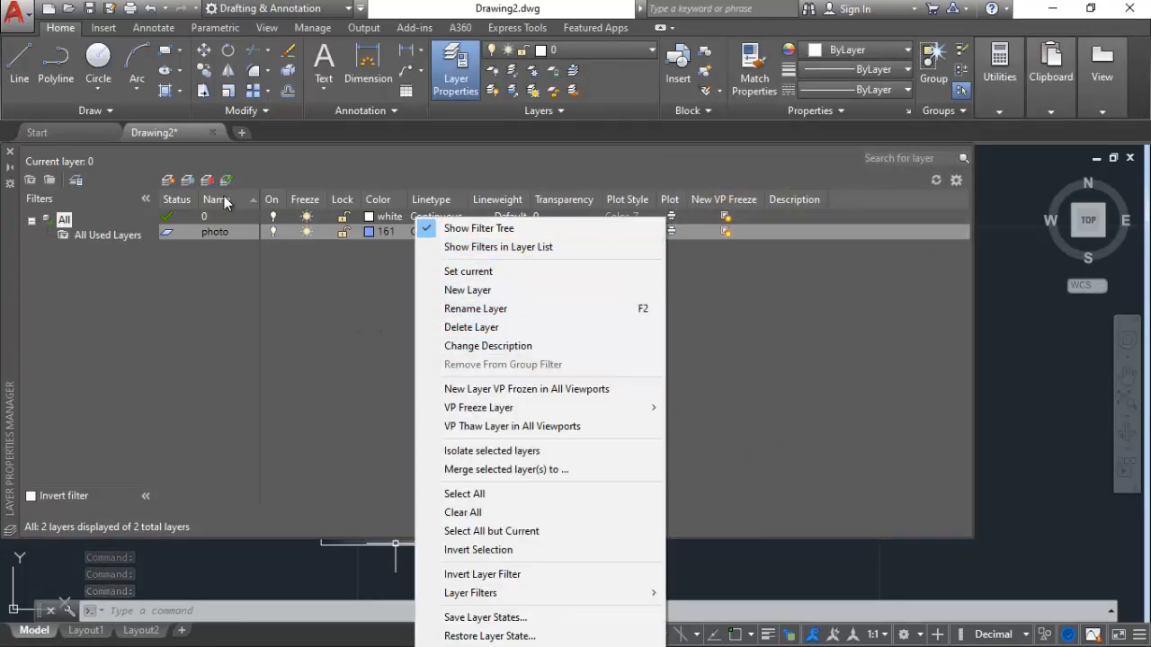
Create a new layer named drawing in the layer properties.
key(Escape)
click(169, 180)
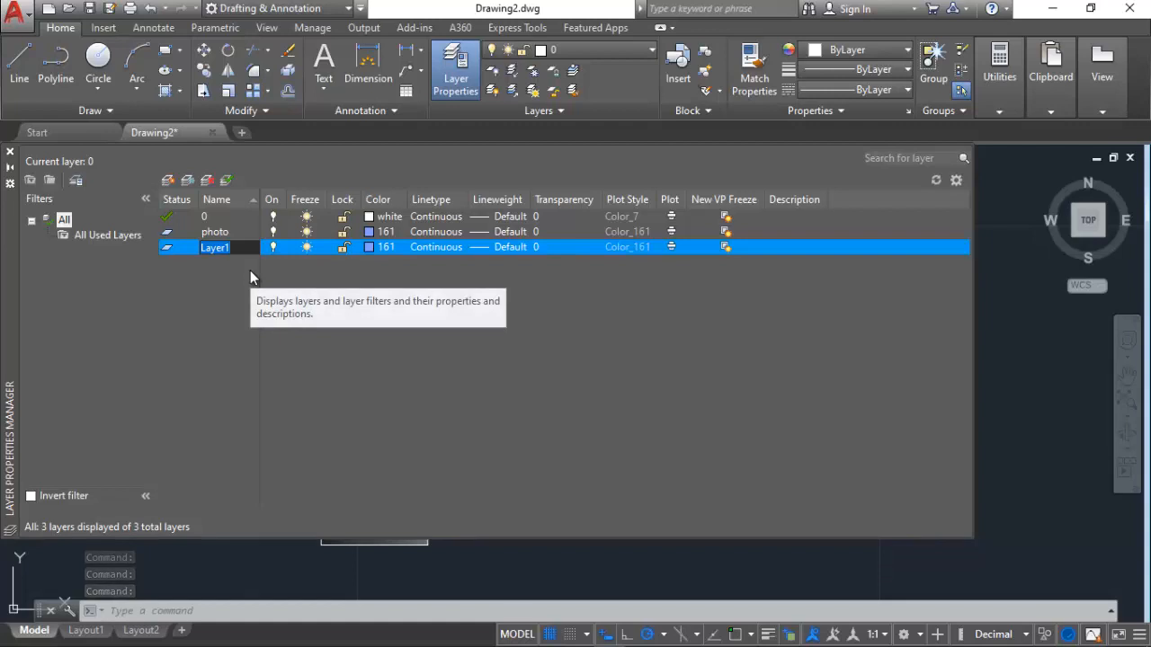
text(sketc)
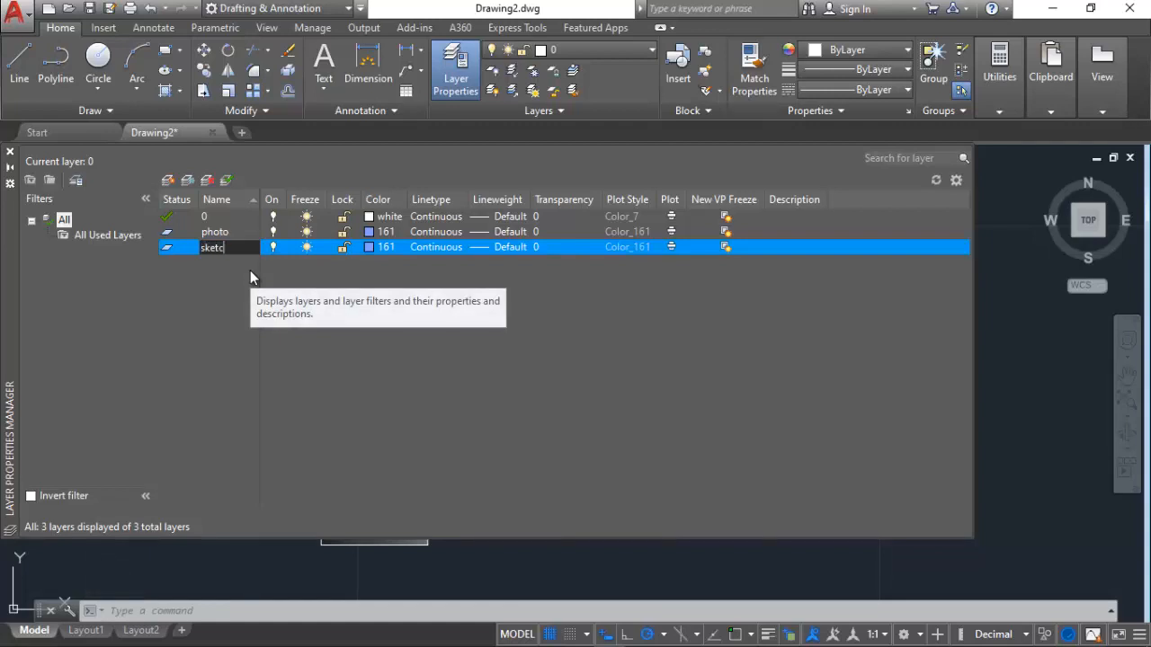
text(h)
key(BackSpace)
key(BackSpace)
key(BackSpace)
key(BackSpace)
key(BackSpace)
key(BackSpace)
text(drawing)
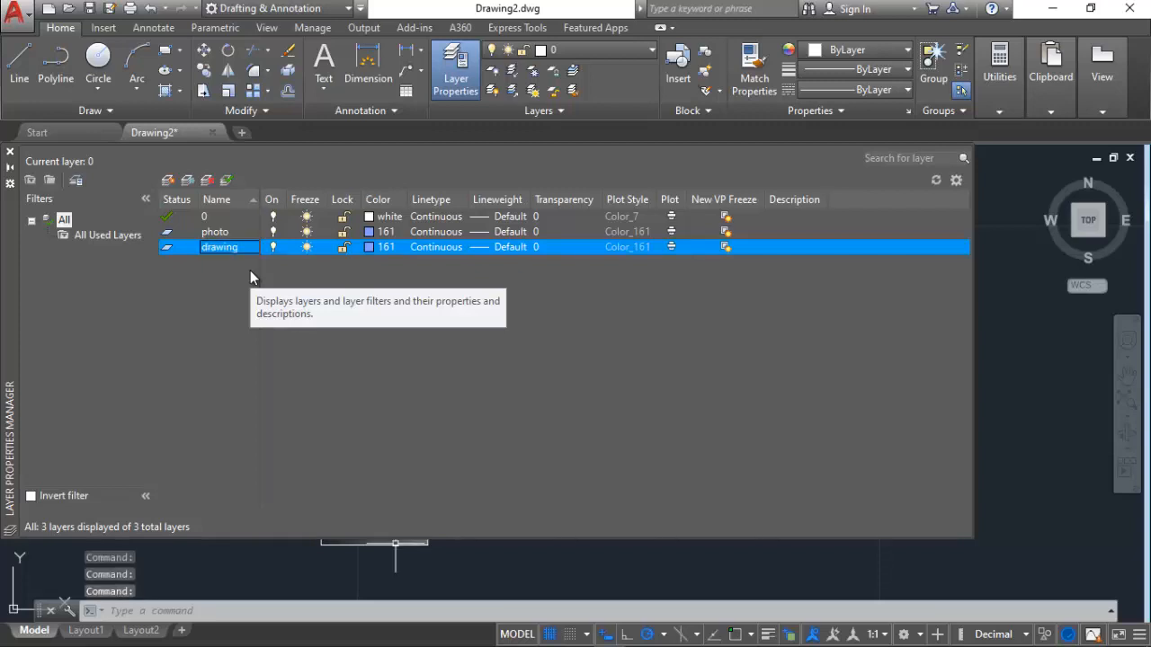
Set the drawing layer's color to index color 30 and close the layer properties.
click(369, 248)
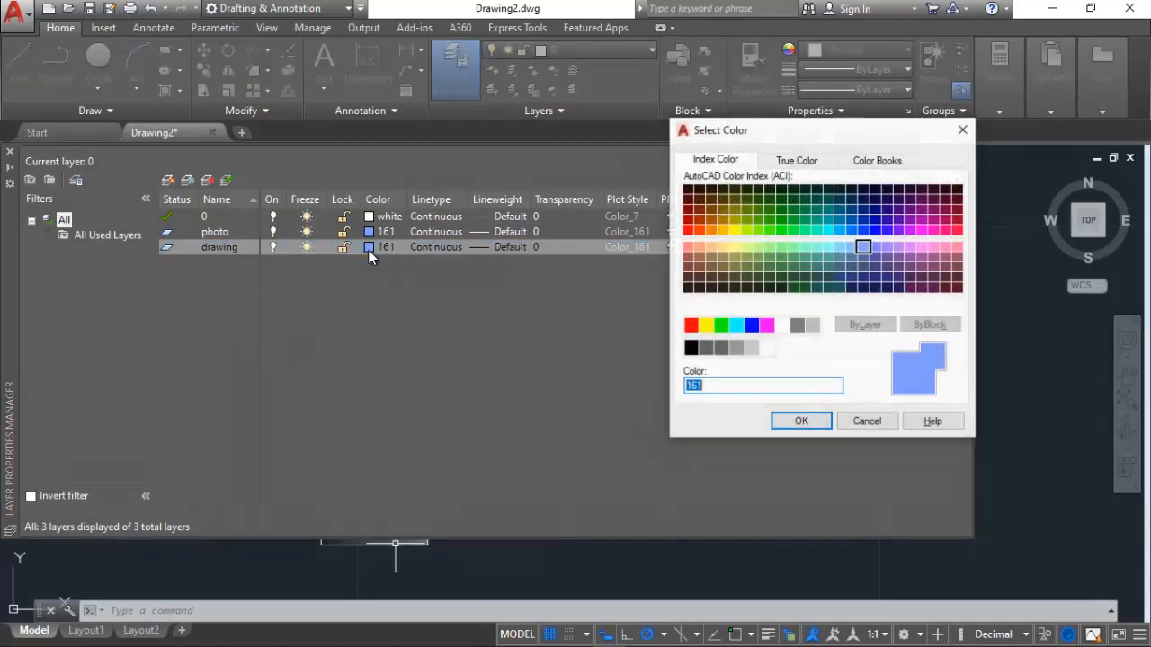
click(710, 230)
click(812, 422)
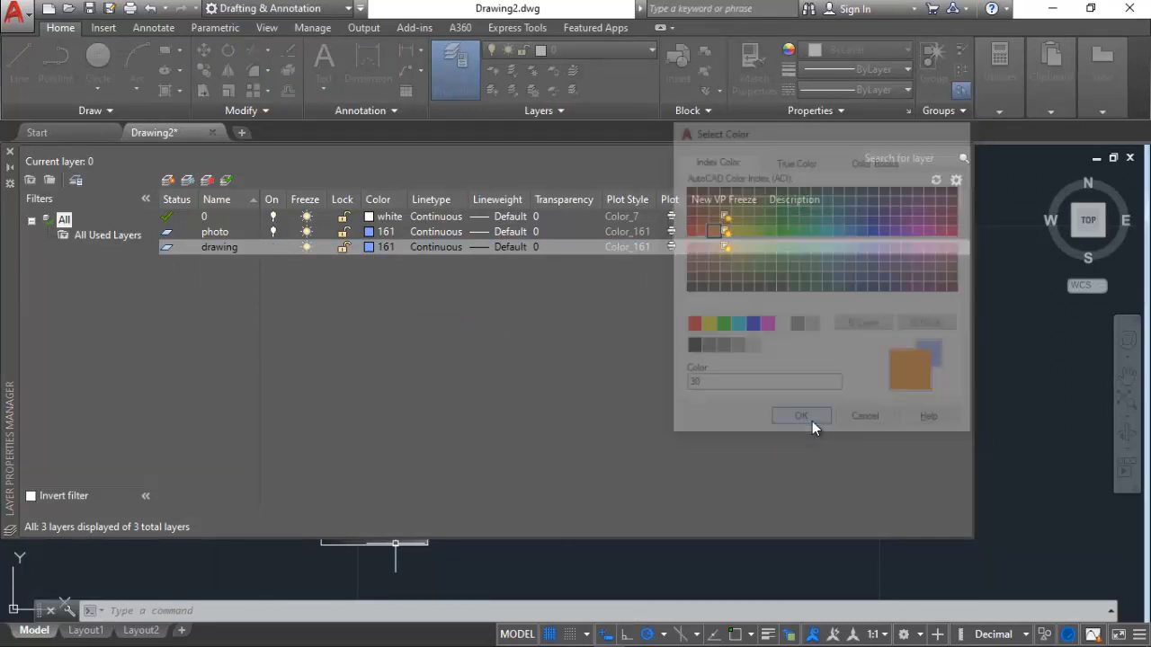
click(10, 151)
Select the placed stamp-sketches image and assign it to the photo layer.
scroll(296, 521, up, 6)
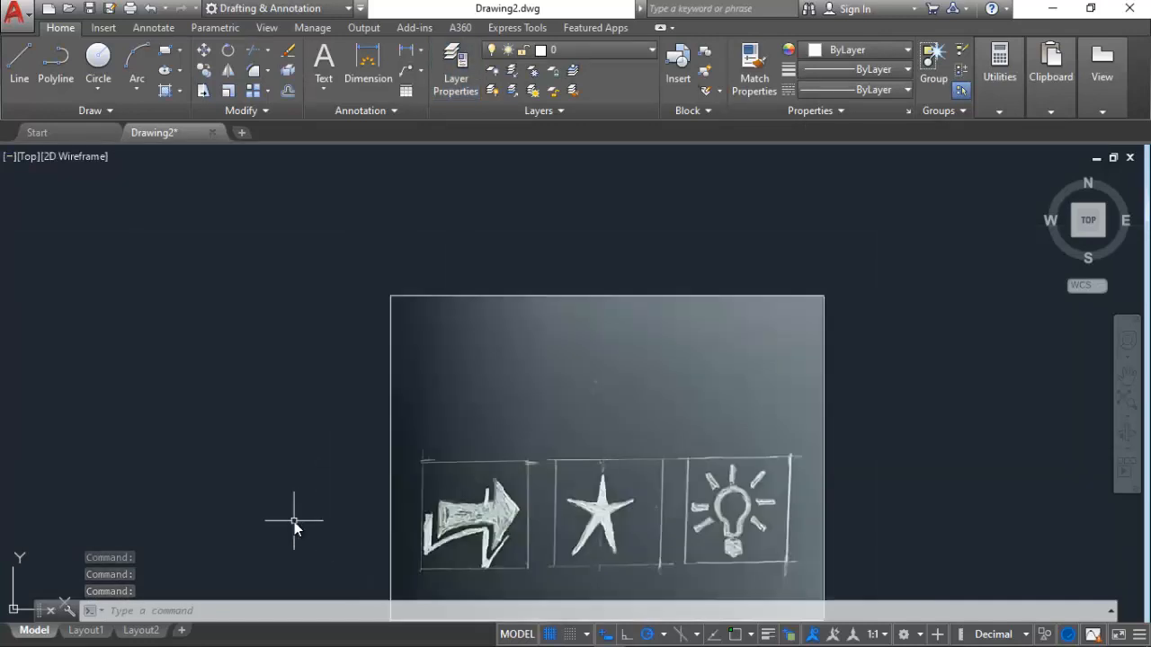
scroll(464, 538, down, 4)
middle_drag(464, 539, 417, 488)
scroll(416, 487, up, 2)
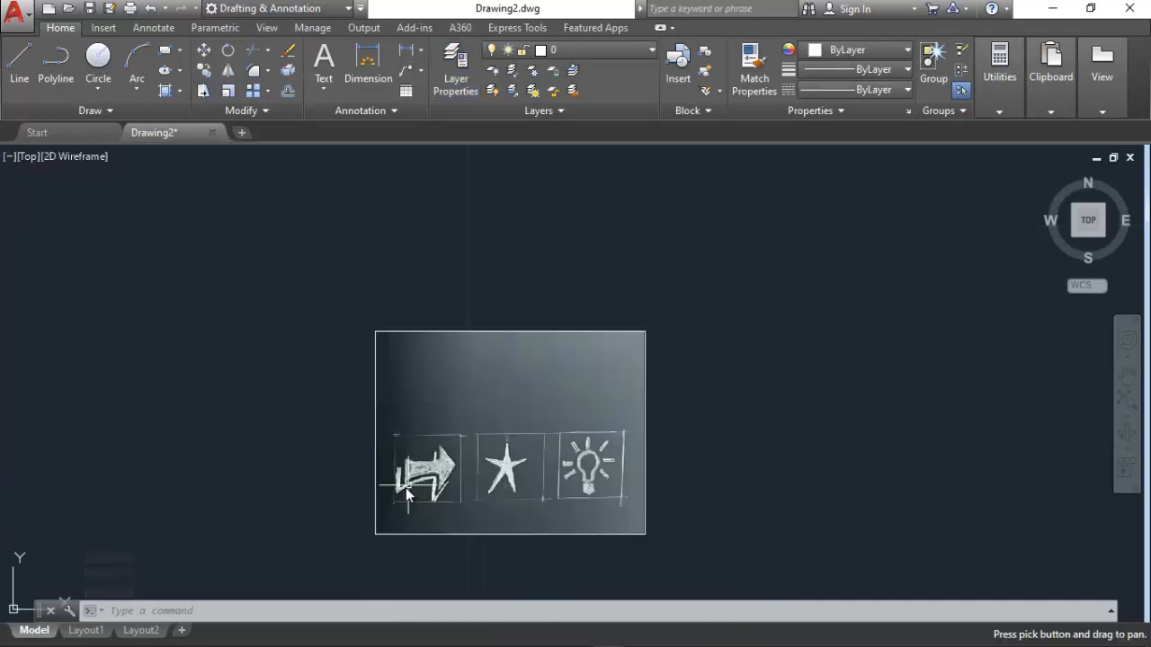
click(438, 370)
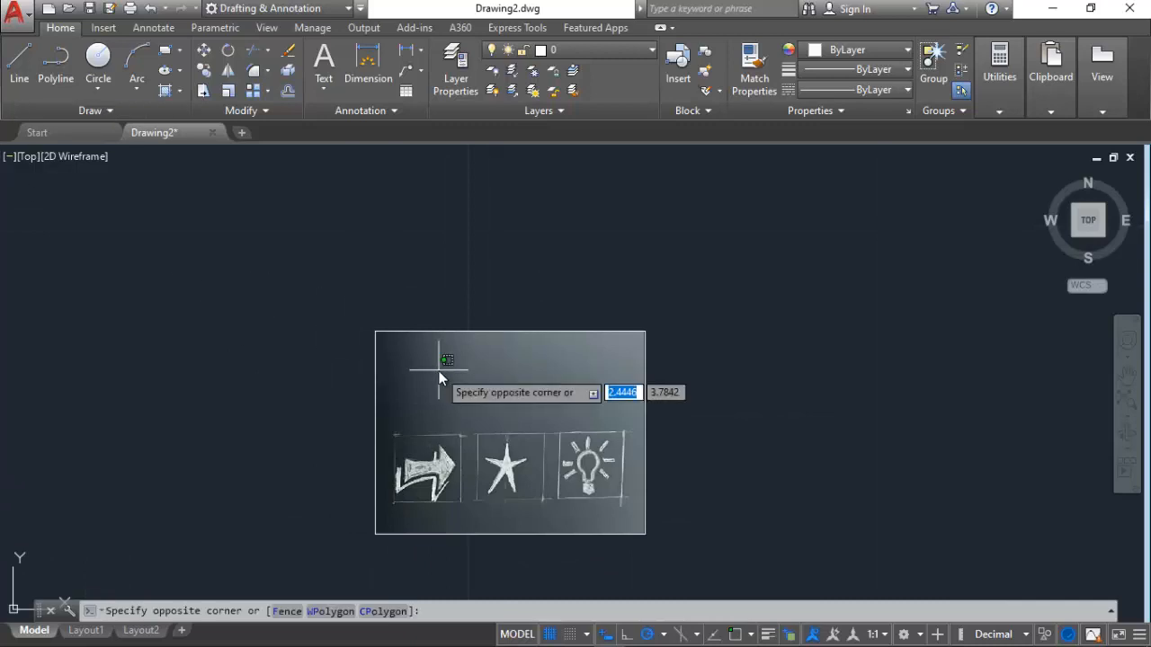
click(815, 458)
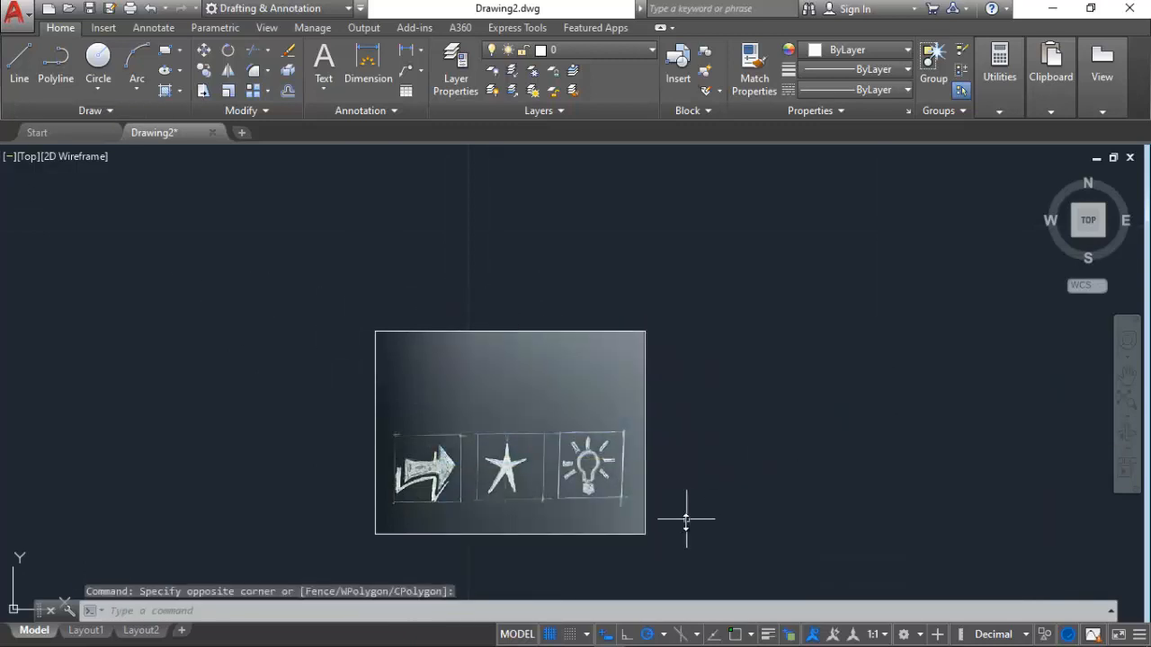
click(674, 546)
click(339, 261)
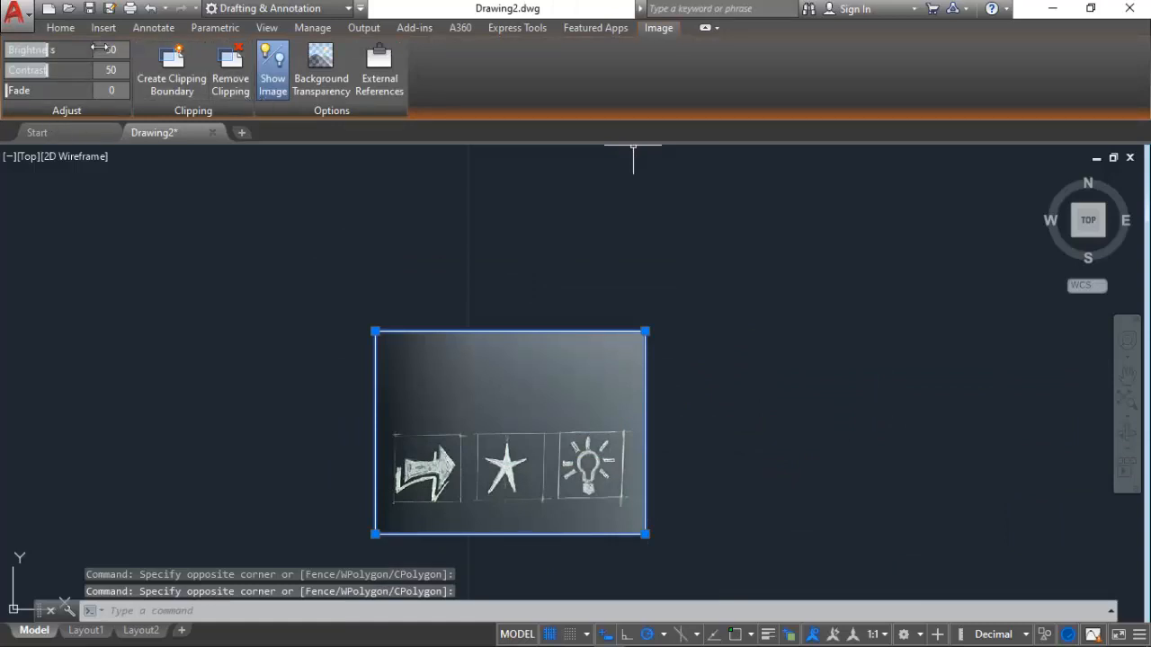
click(59, 28)
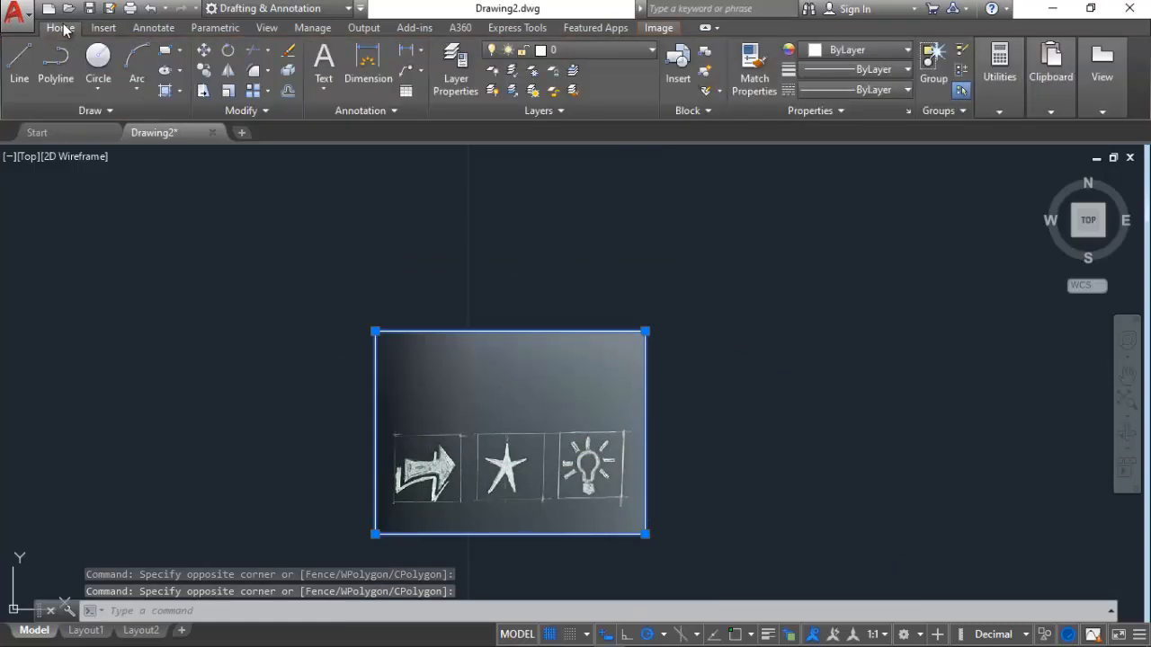
click(553, 51)
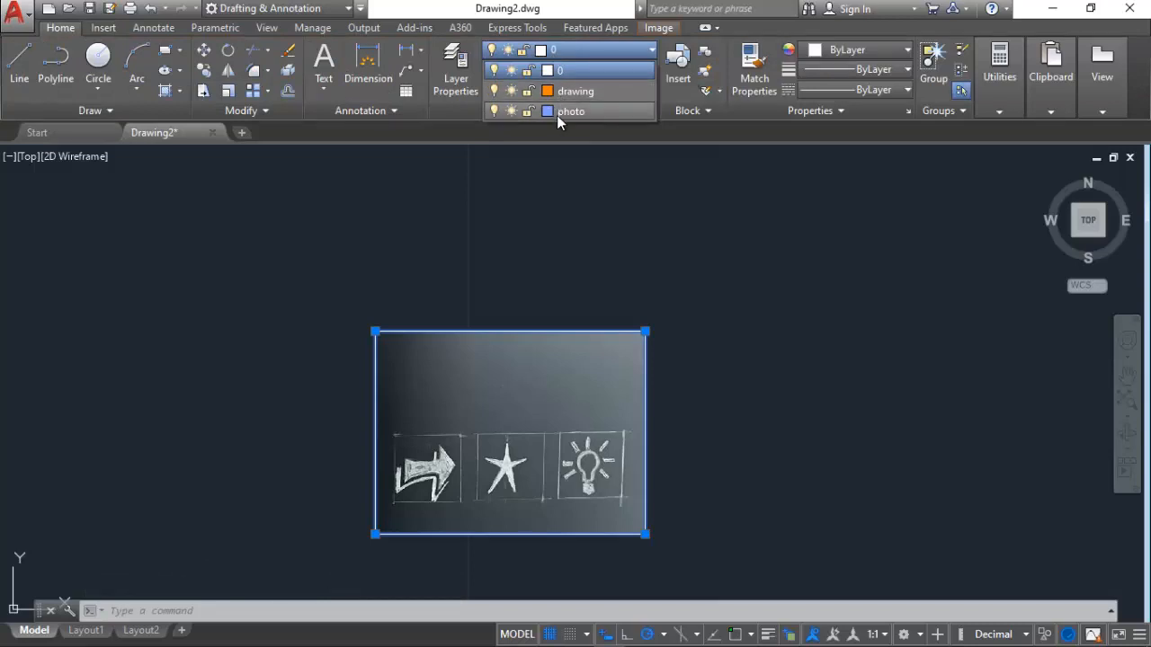
click(558, 114)
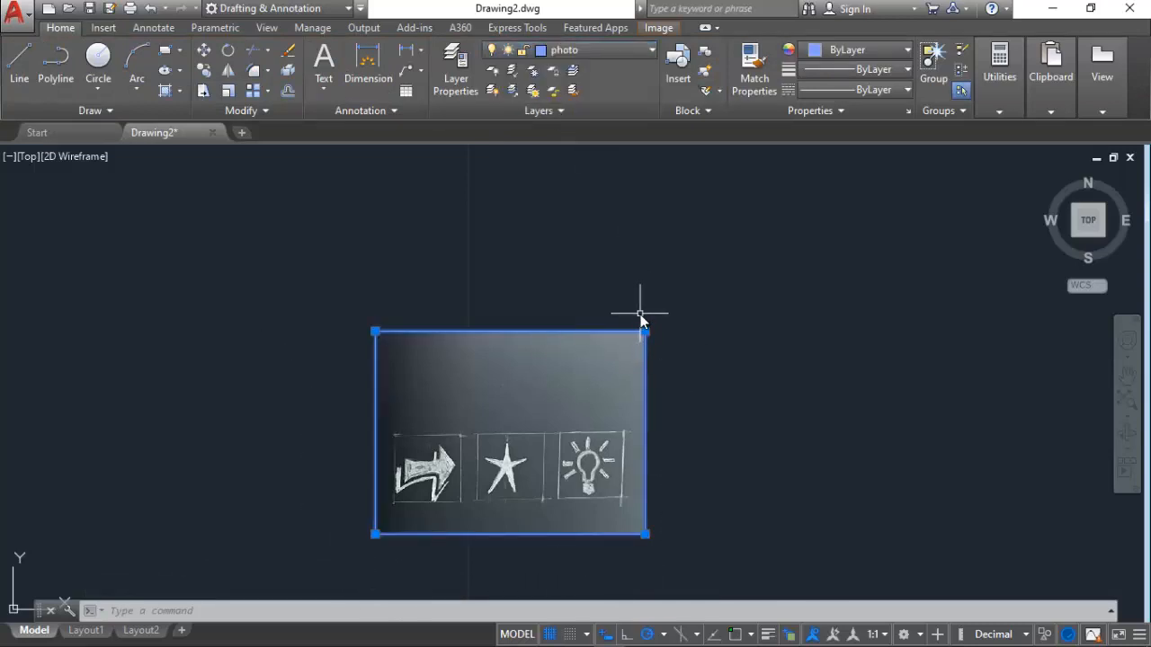
Lock the photo layer, make drawing the current layer, and check both in the layer properties.
click(591, 51)
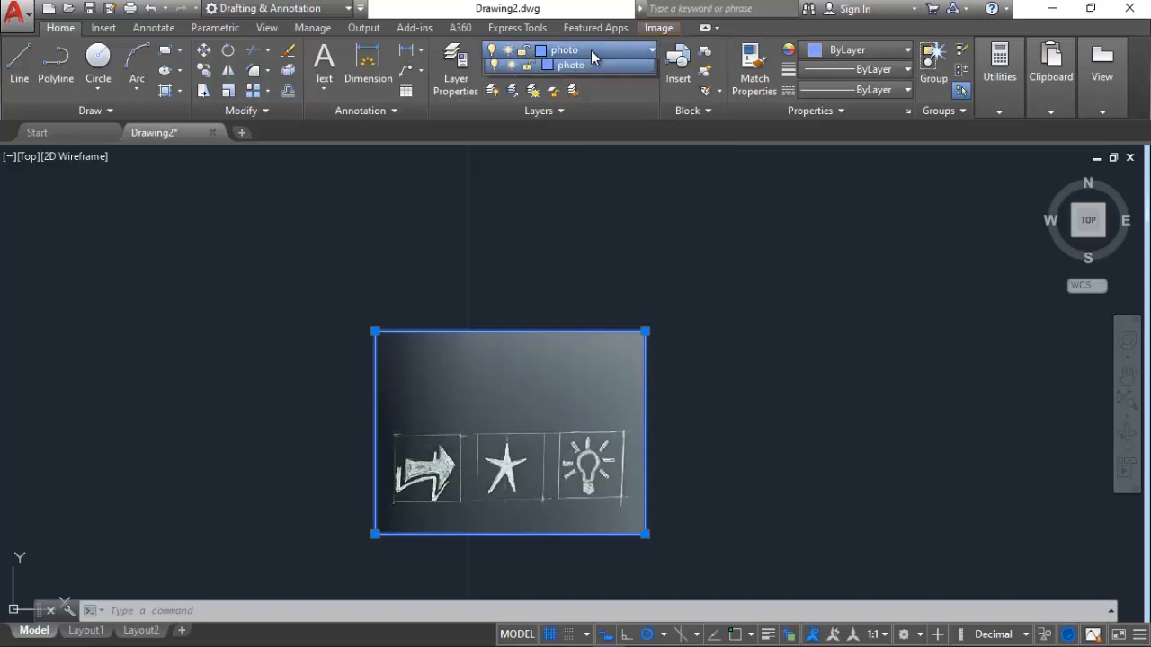
click(534, 110)
click(529, 109)
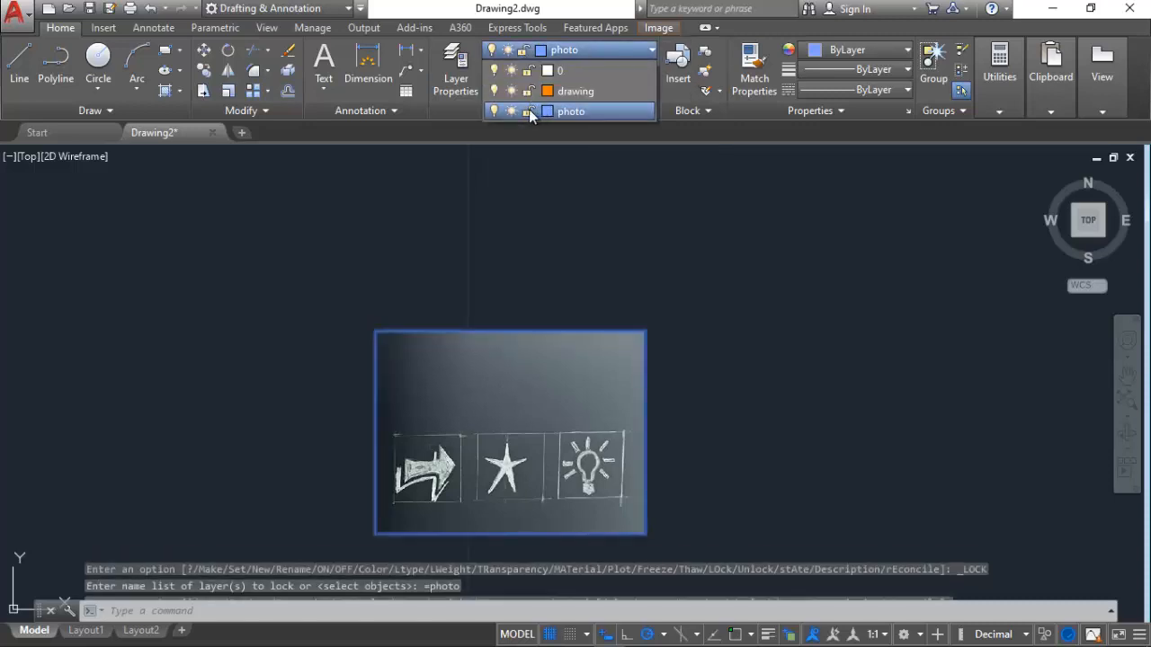
click(581, 93)
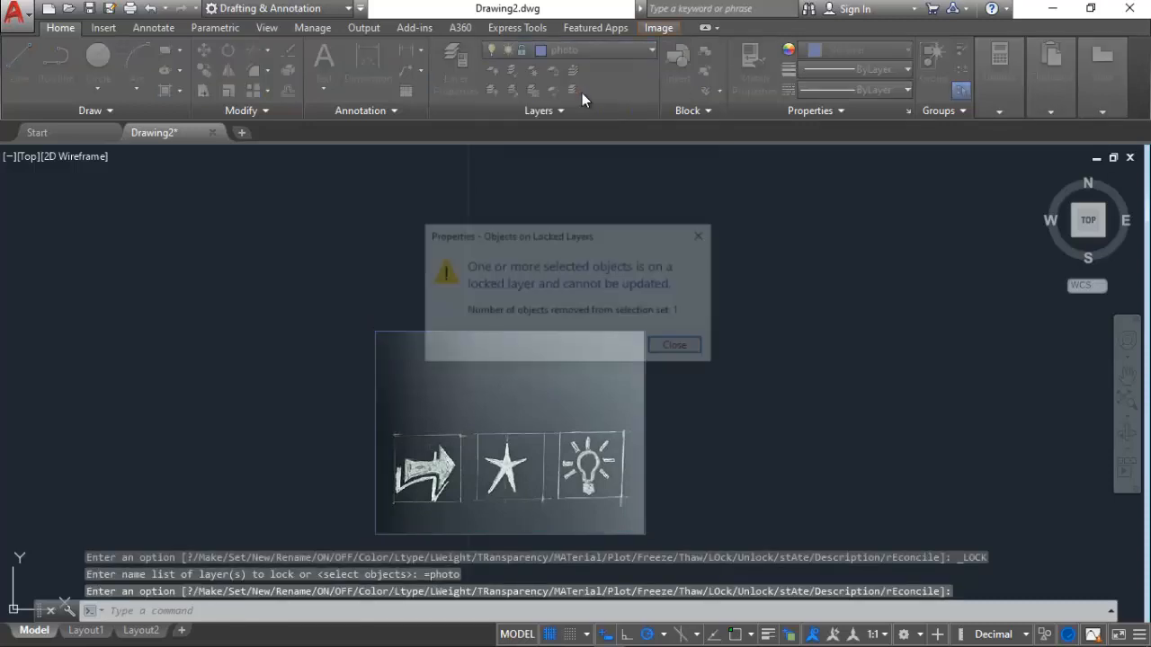
click(679, 350)
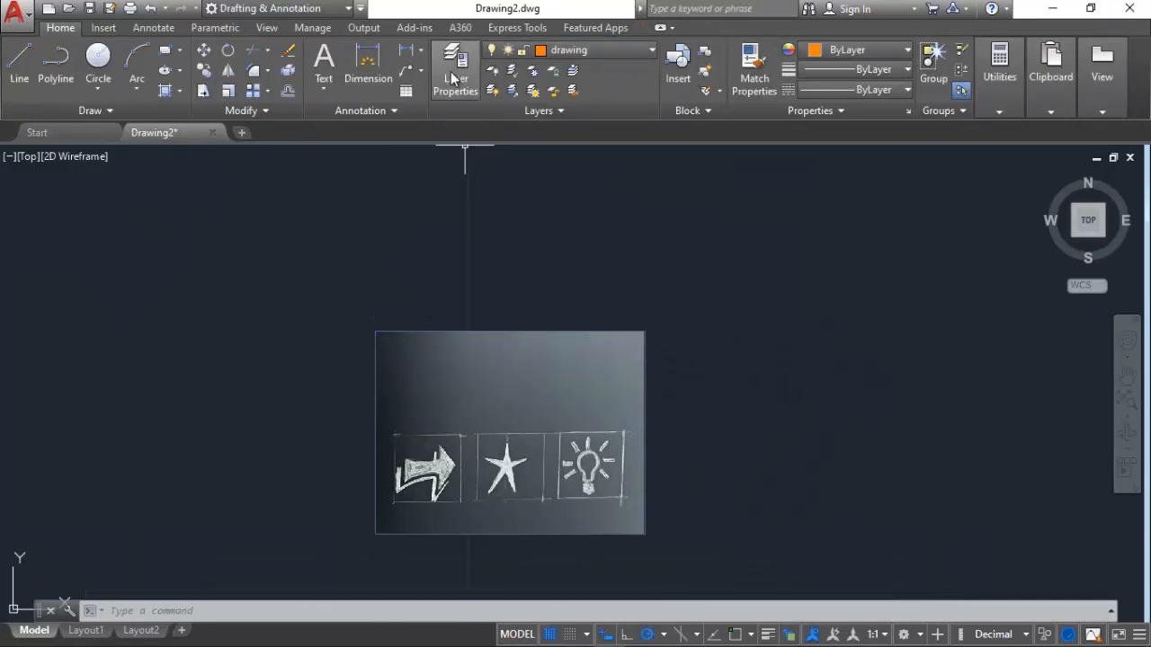
click(456, 70)
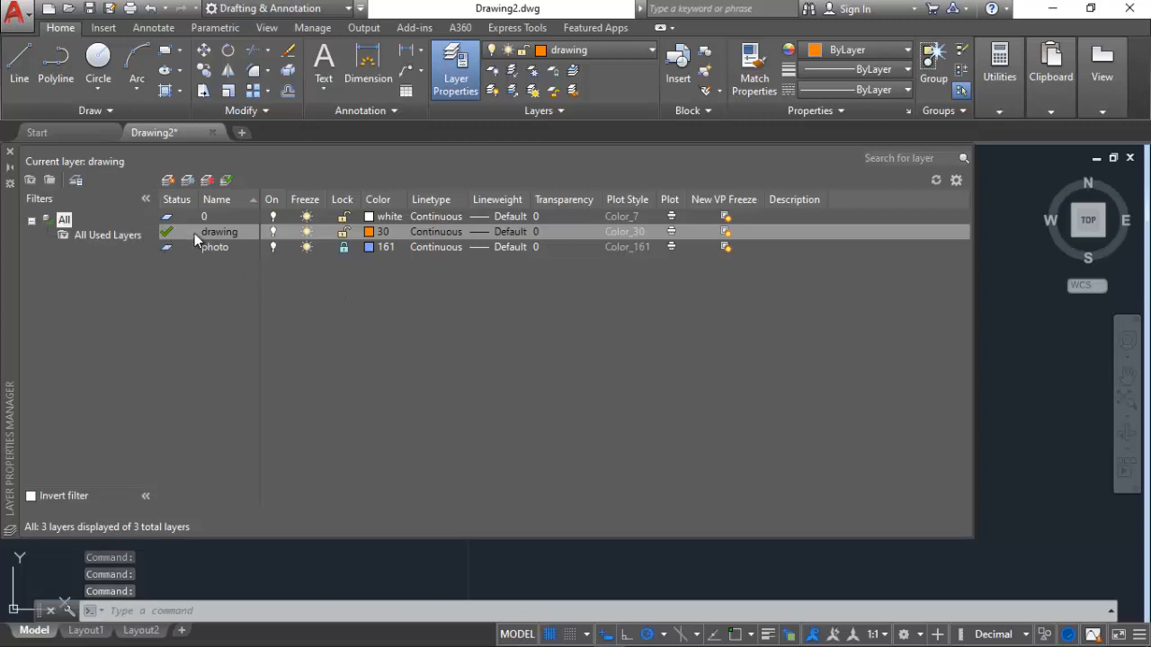
click(9, 153)
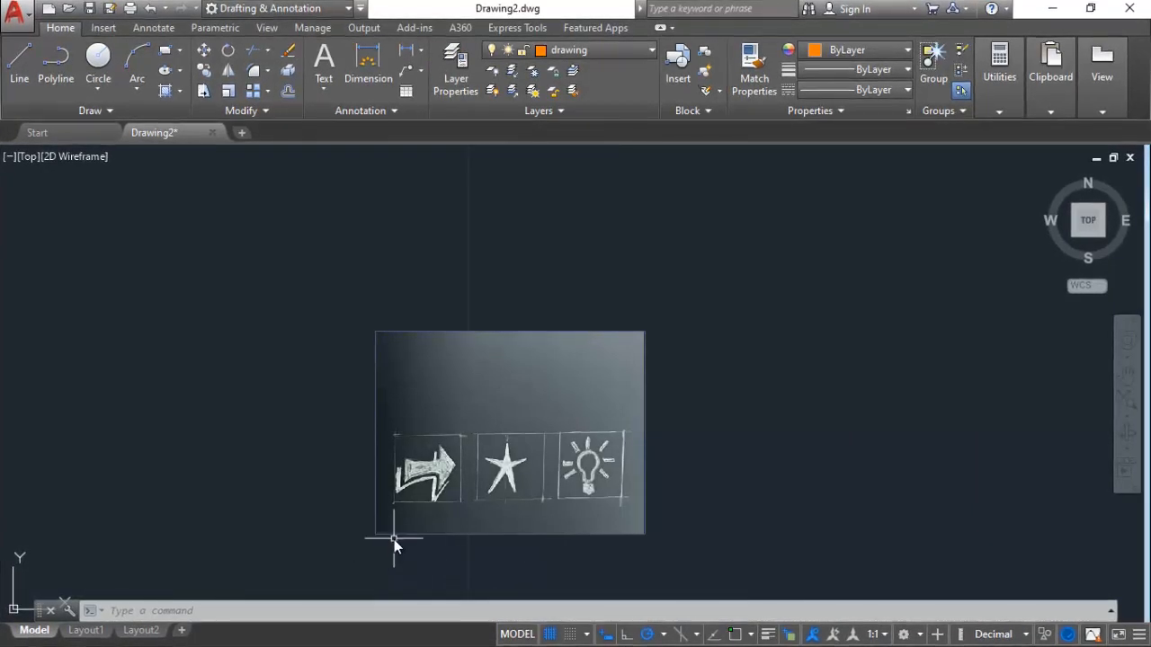
Start a polyline tracing the sketched arrowhead from its lower tip through the point and upper tip down to the shaft.
scroll(394, 539, up, 6)
scroll(440, 429, down, 2)
middle_drag(450, 424, 568, 491)
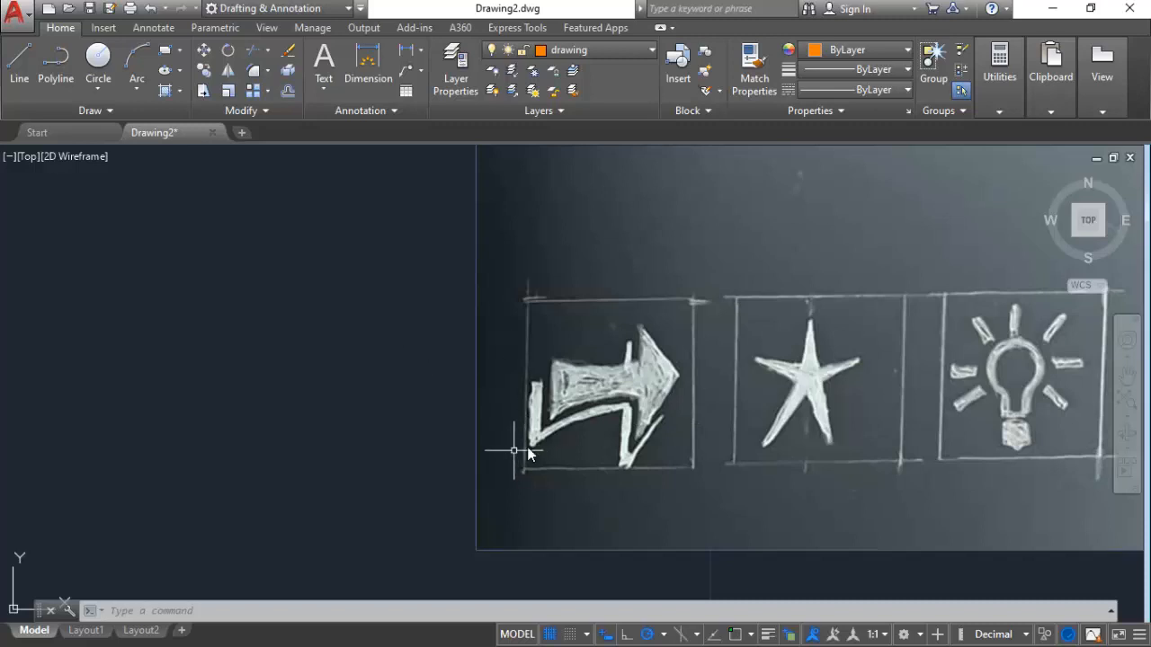
scroll(609, 403, up, 2)
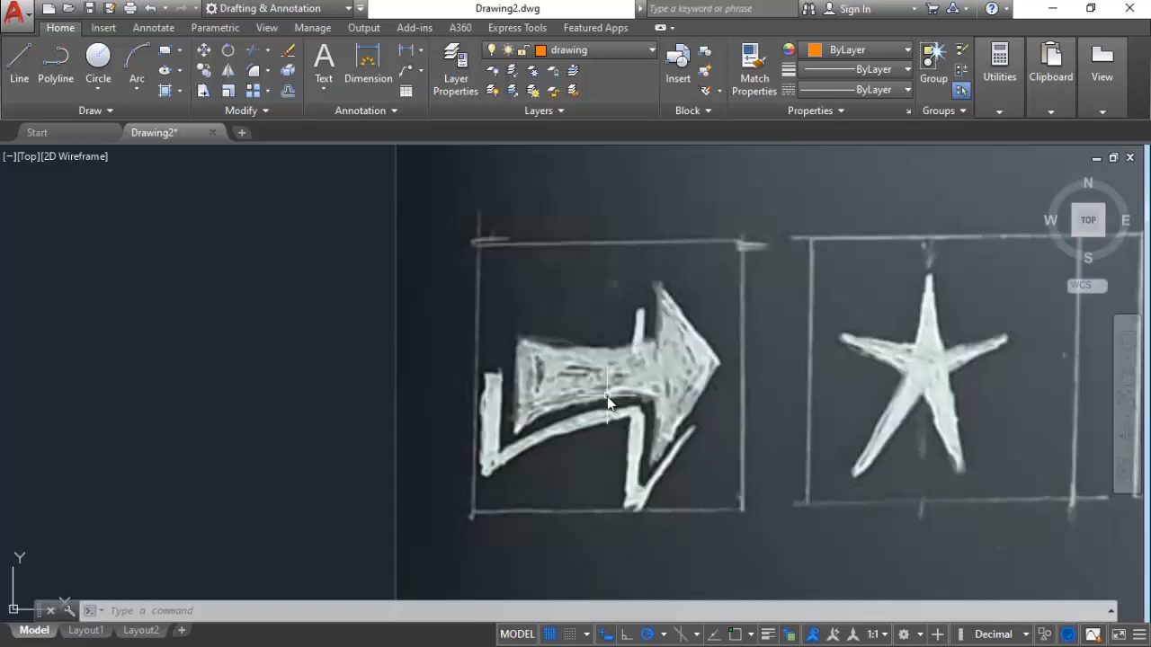
scroll(609, 403, down, 2)
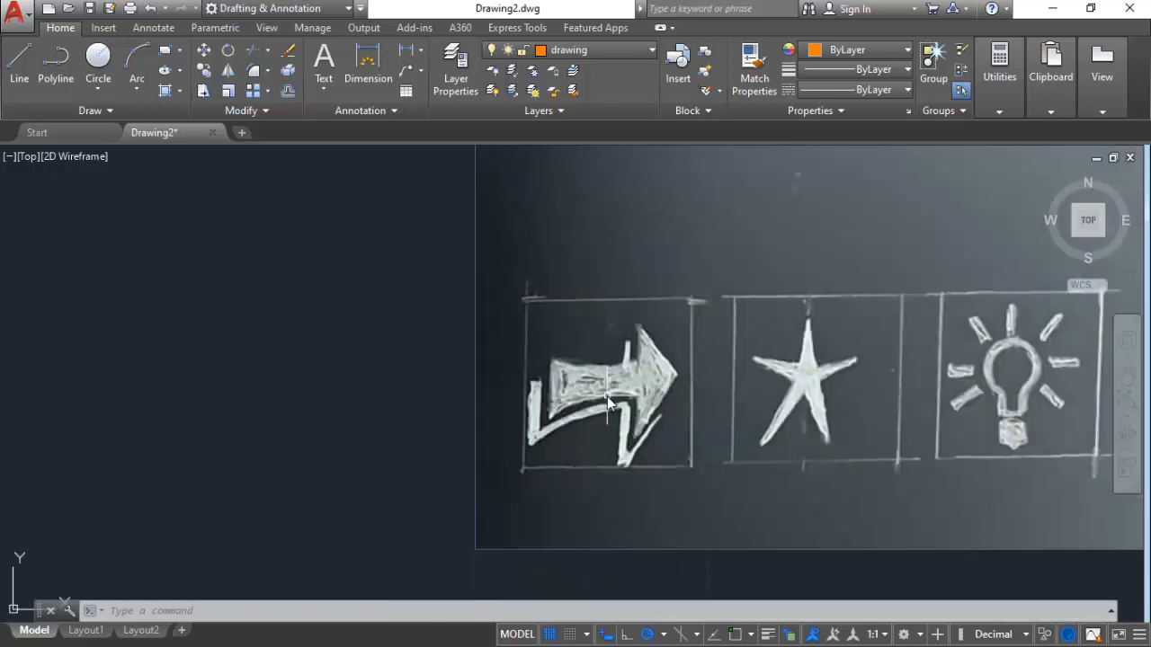
click(56, 68)
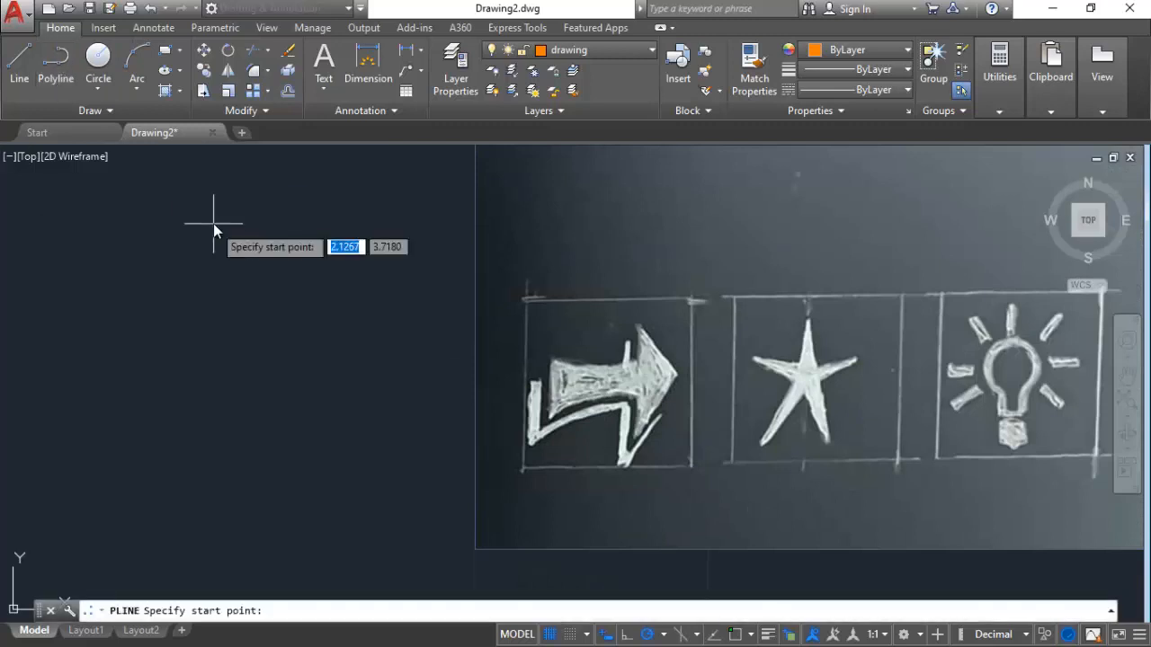
scroll(692, 391, down, 2)
scroll(680, 385, up, 4)
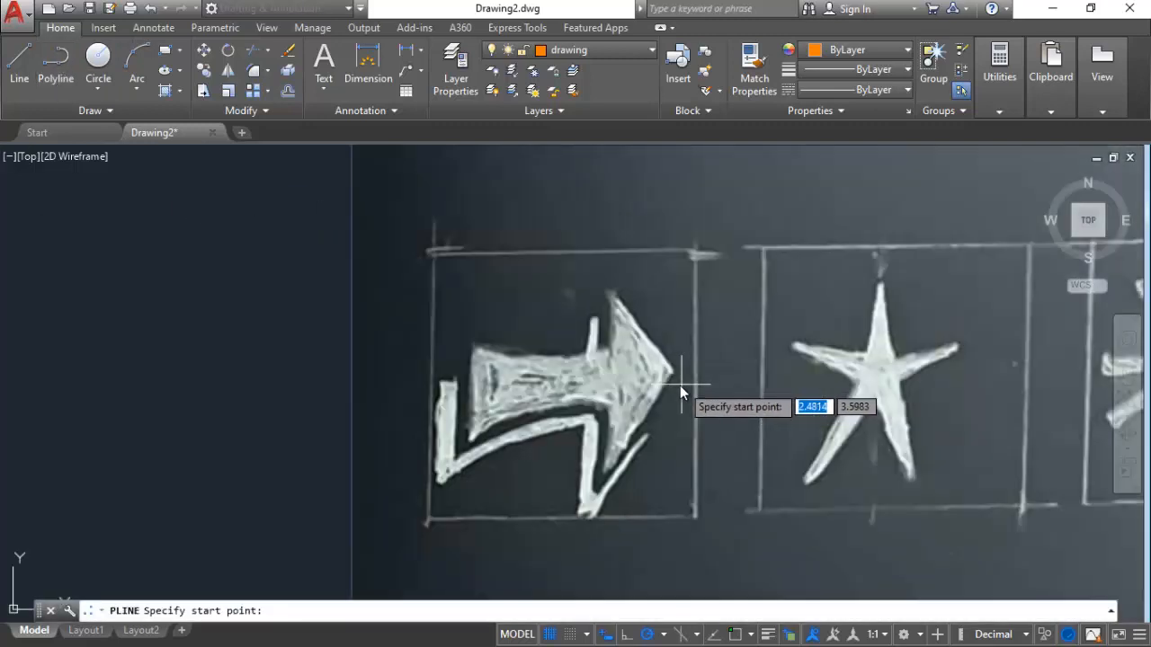
click(605, 468)
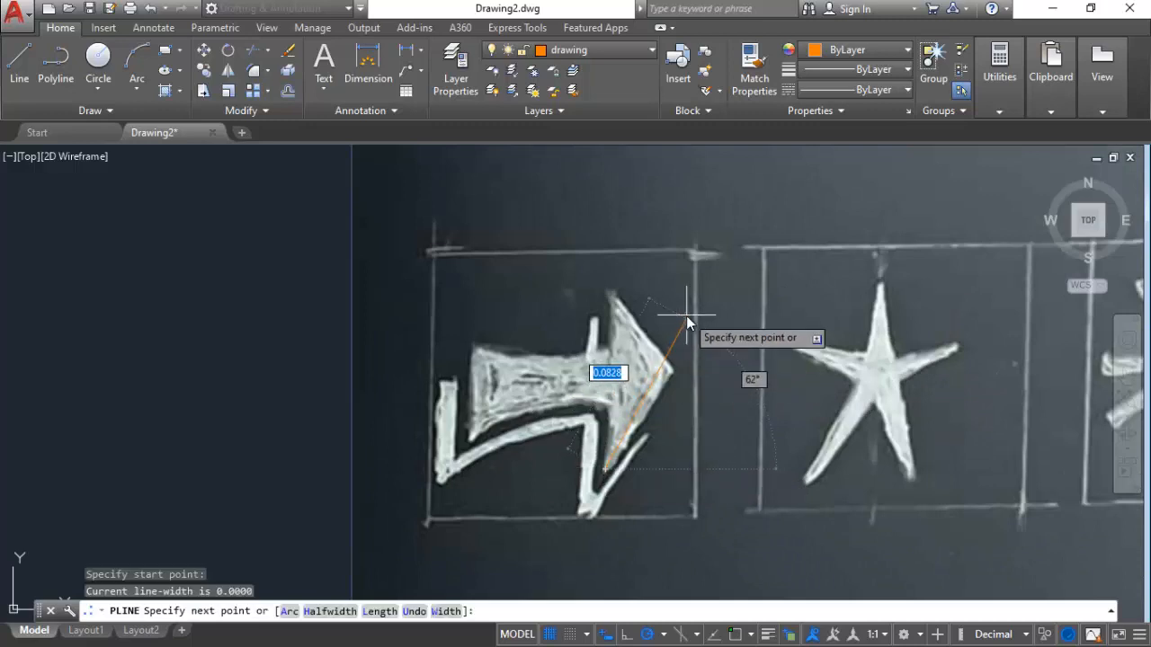
click(674, 371)
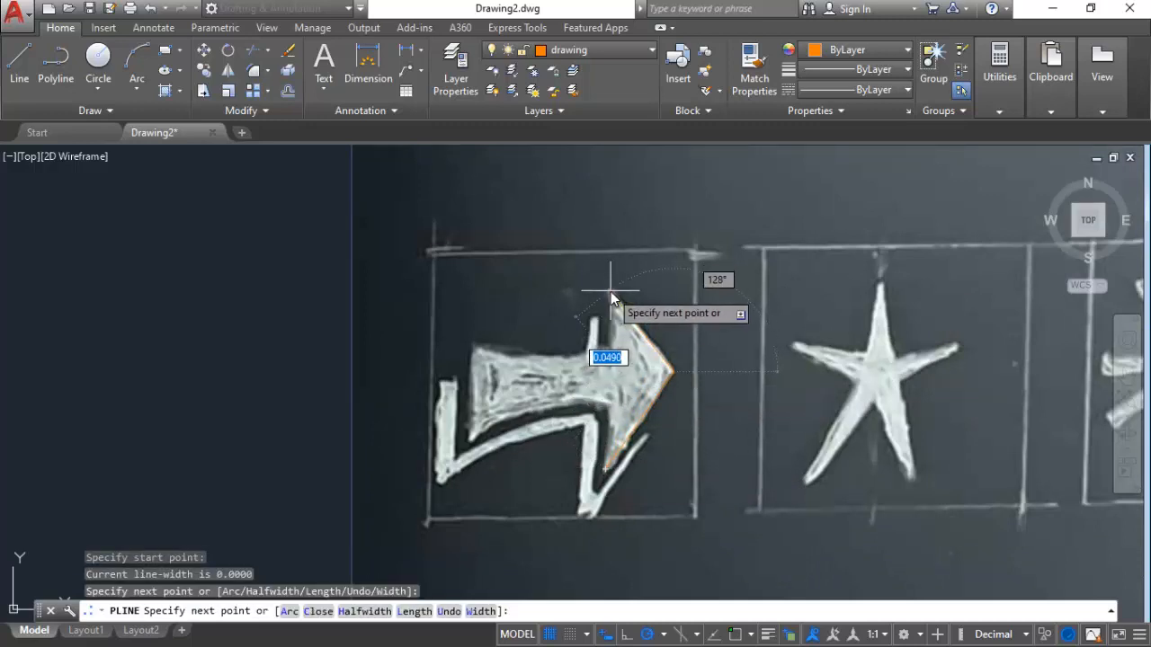
click(607, 285)
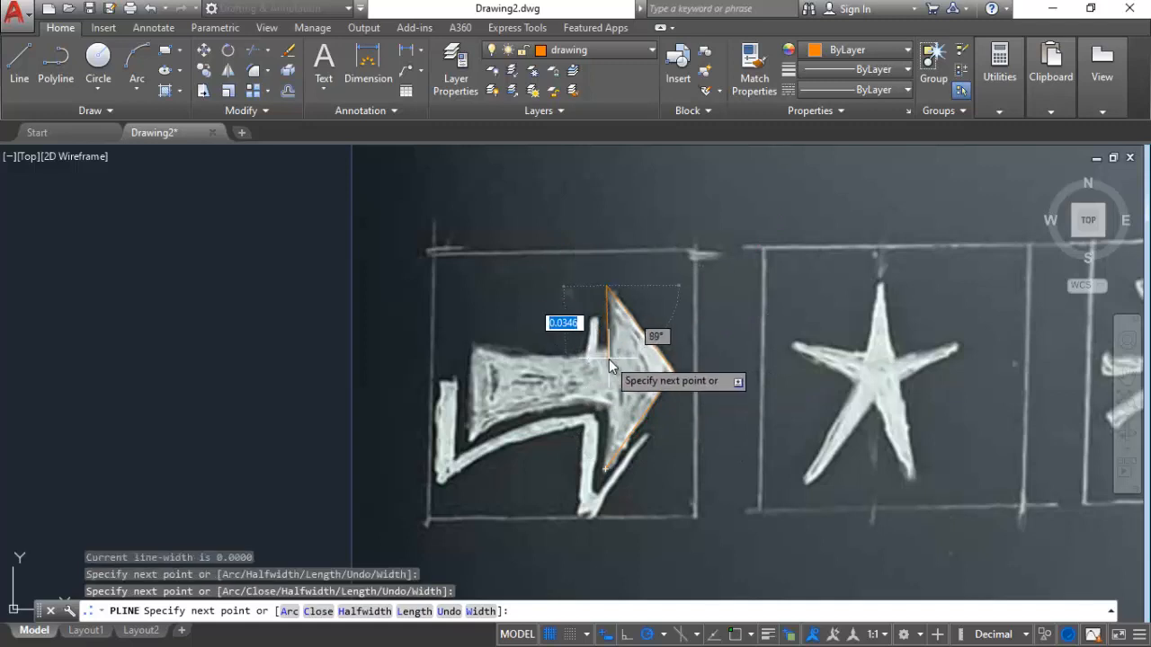
scroll(606, 343, up, 2)
scroll(605, 352, up, 3)
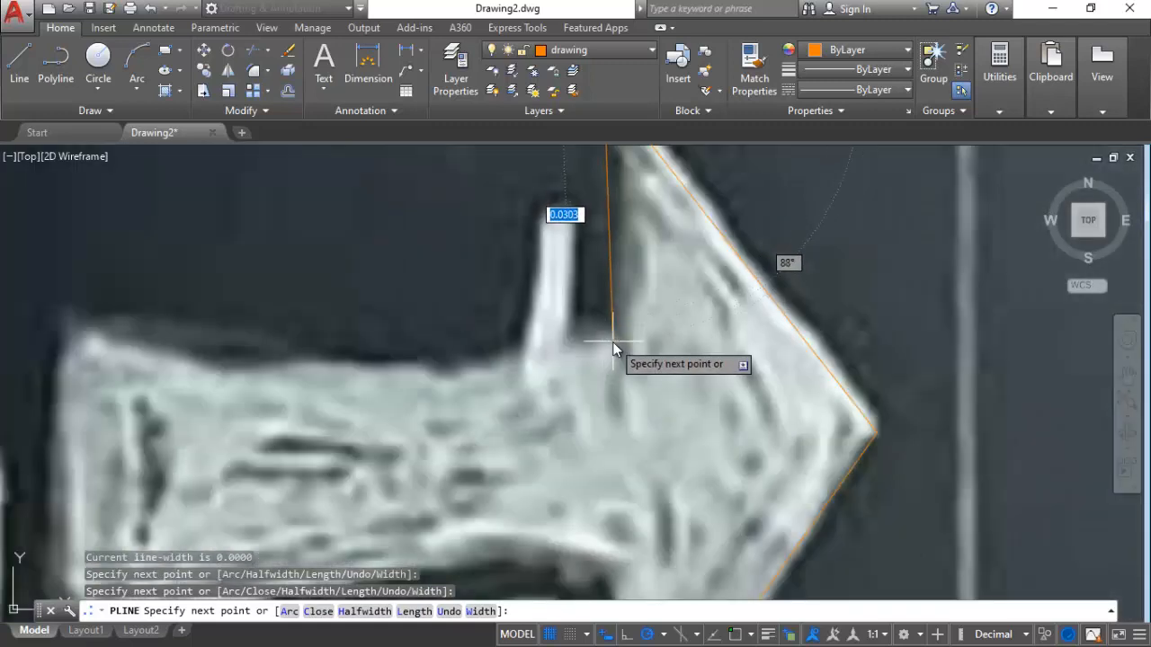
click(610, 342)
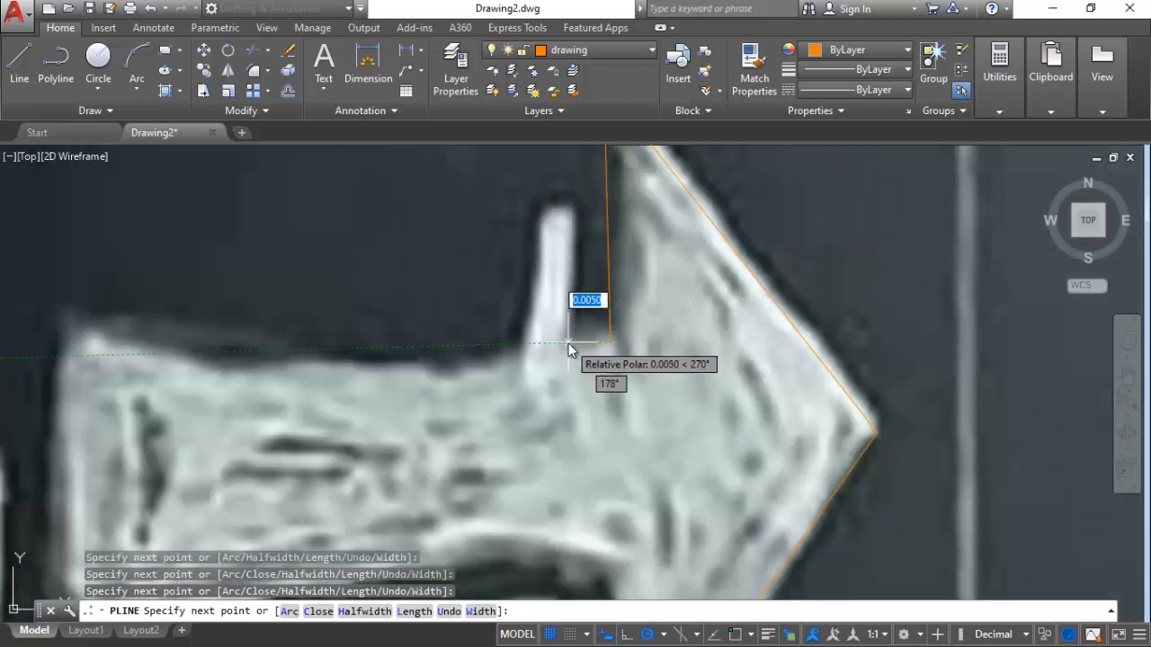
Continue the polyline around the small upright bar beside the arrowhead, turning polar tracking off along the way.
click(569, 342)
click(577, 206)
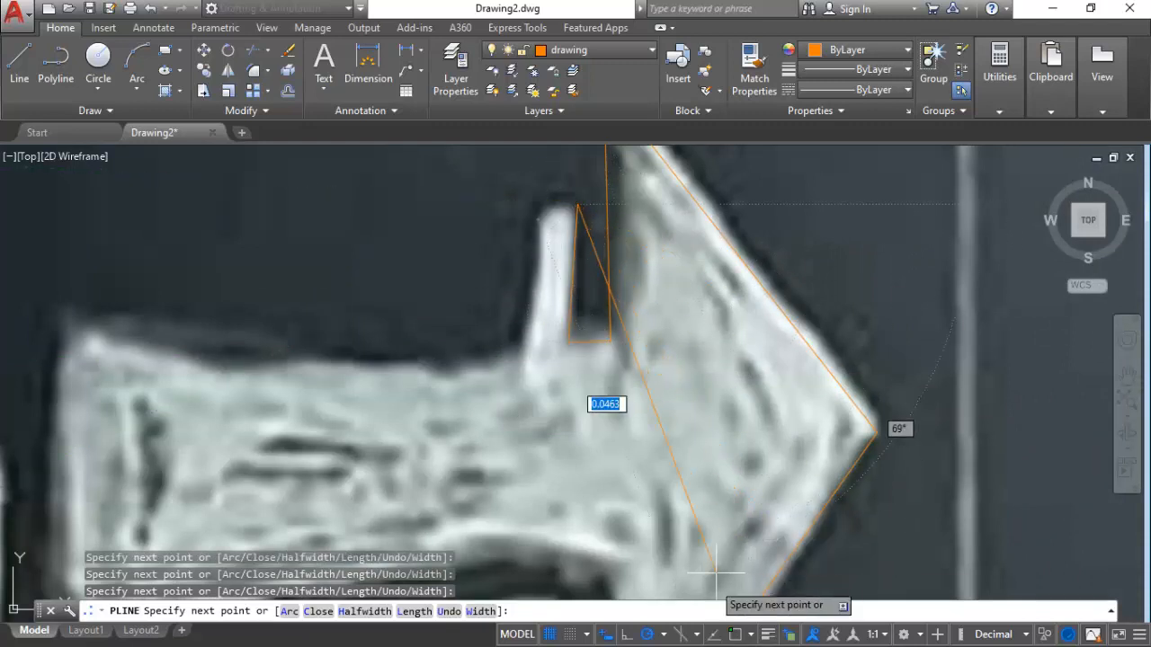
click(650, 634)
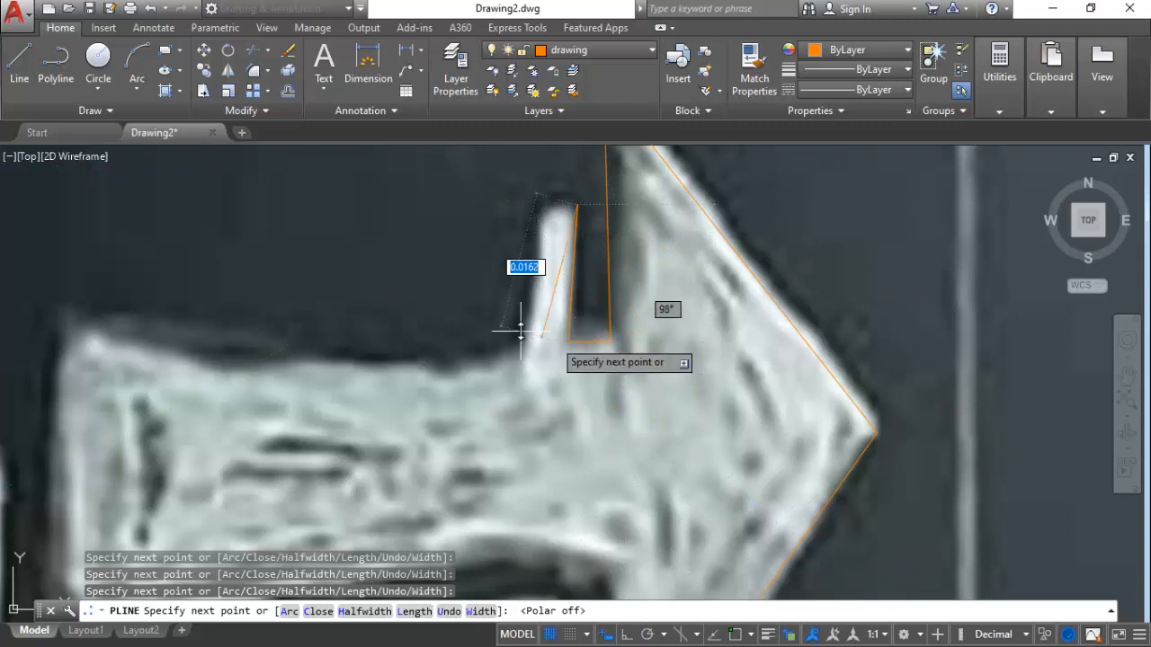
click(541, 207)
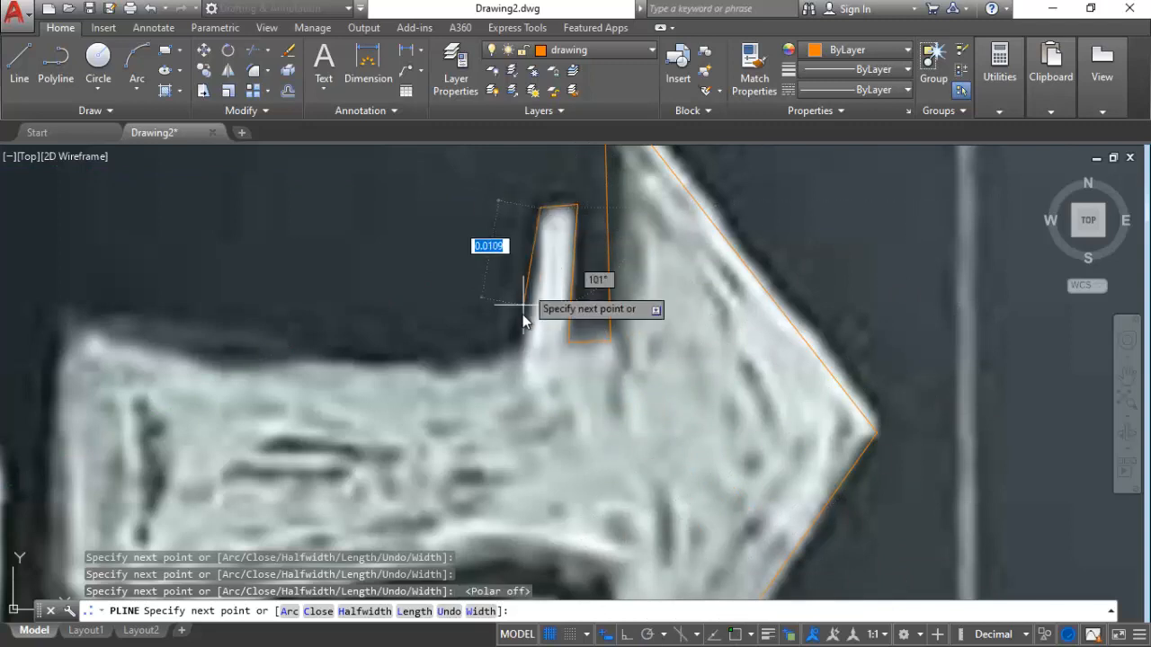
click(524, 344)
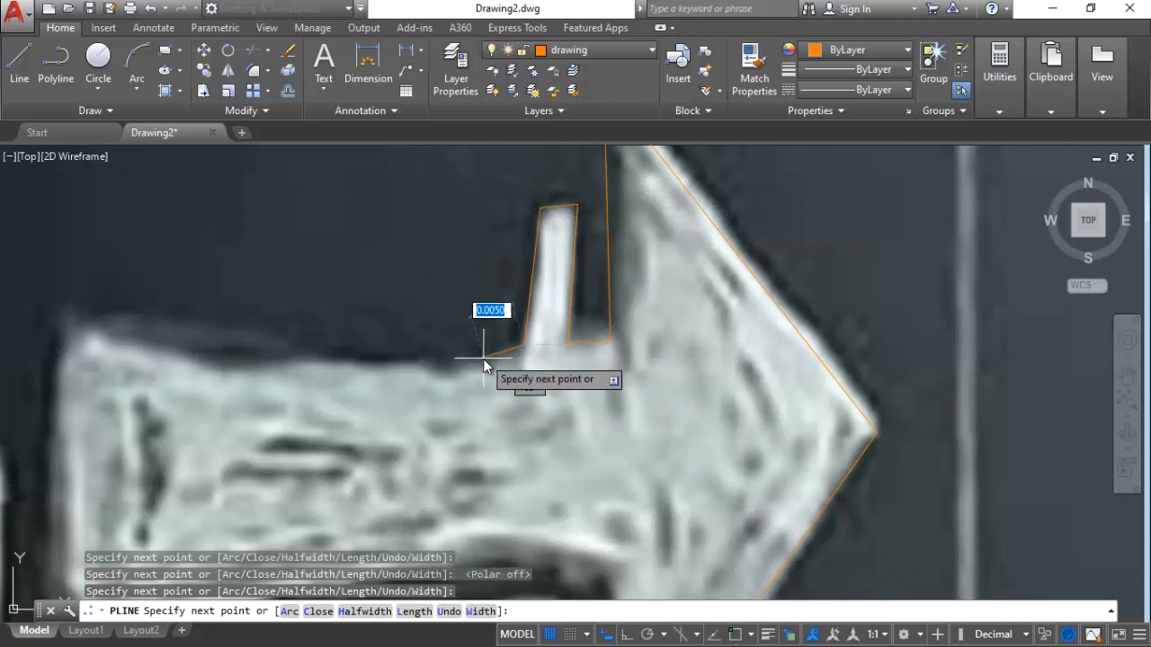
Extend the polyline a short way along the arrow shaft's upper edge and end it there.
click(485, 357)
click(421, 357)
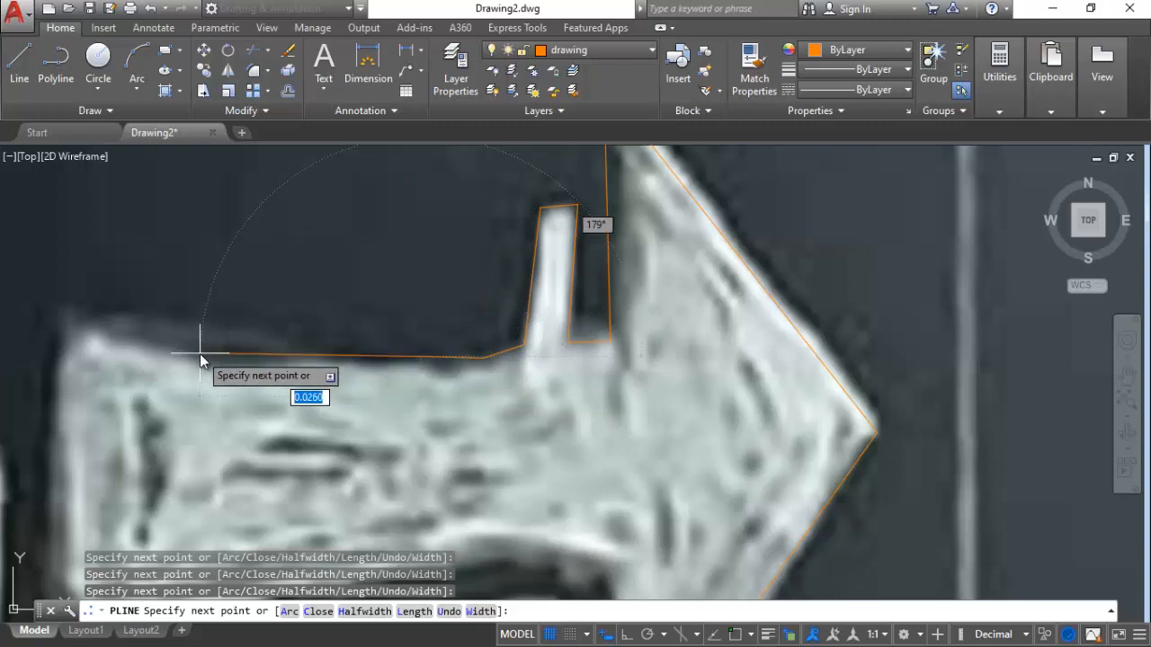
key(Escape)
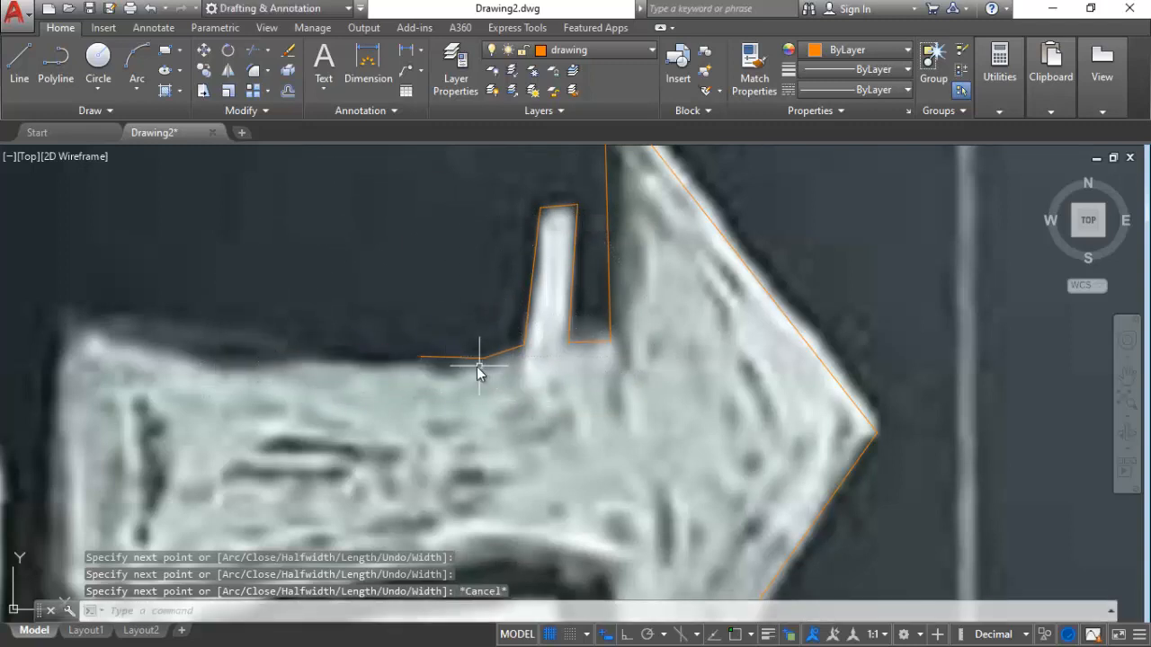
Delete the unfinished polyline traced around the arrowhead and small upright bar.
scroll(533, 401, down, 5)
scroll(545, 411, up, 3)
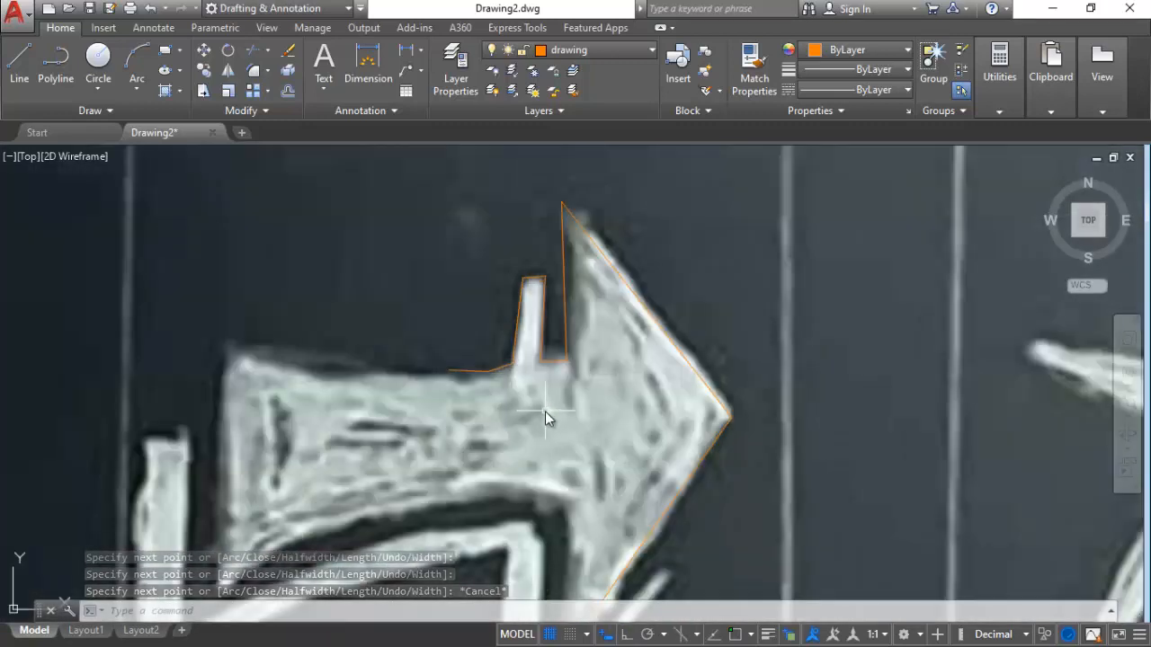
click(464, 371)
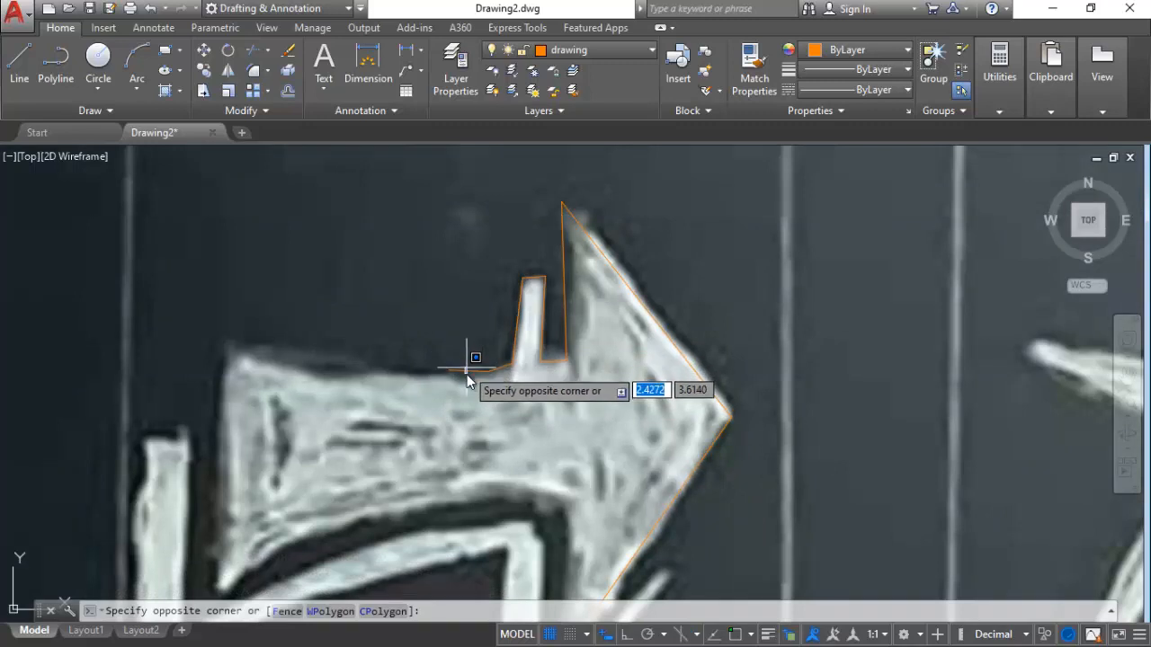
click(466, 376)
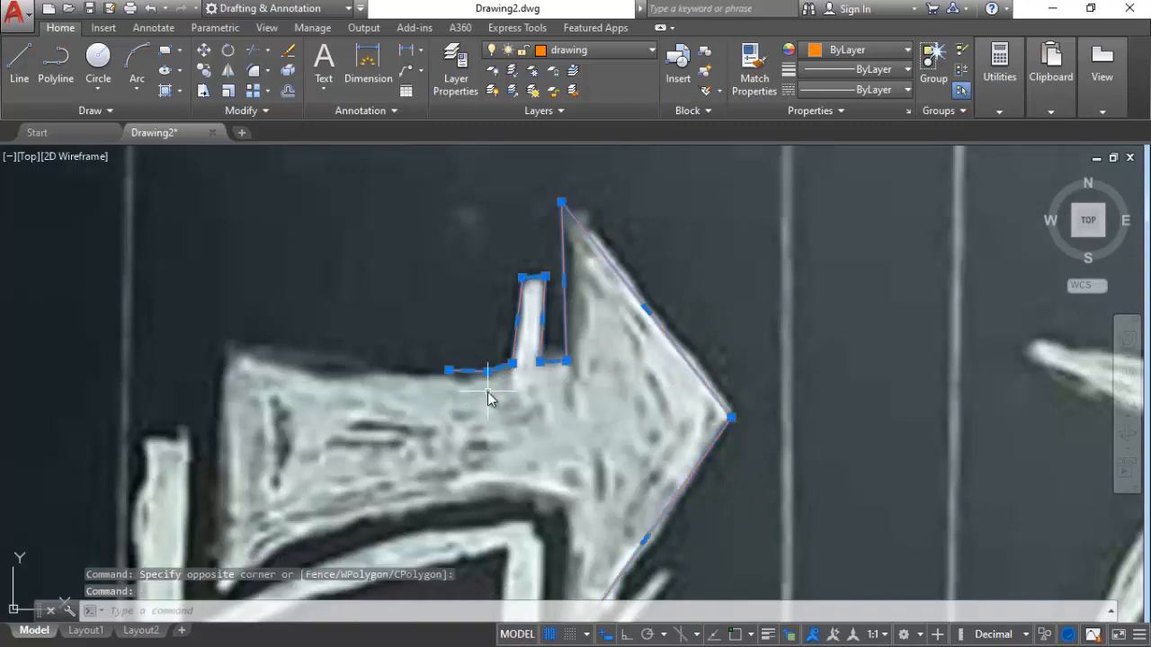
key(Delete)
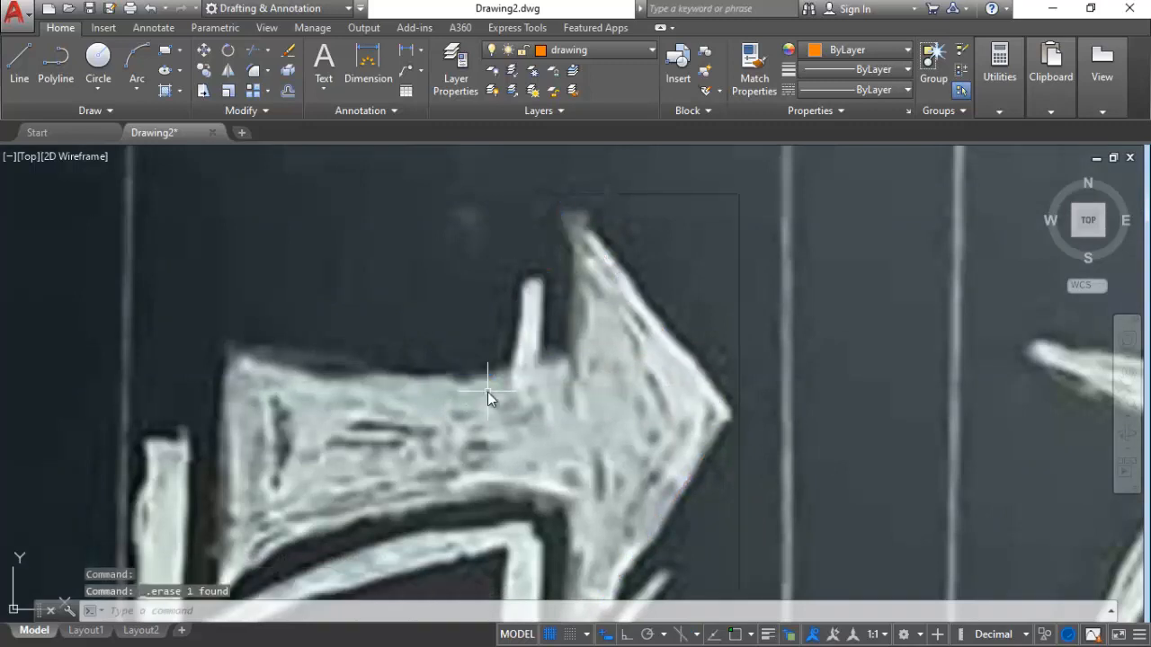
Start a new polyline at the arrowhead's lower tip, tracing through its point to a short flat edge at the upper tip.
scroll(566, 273, down, 3)
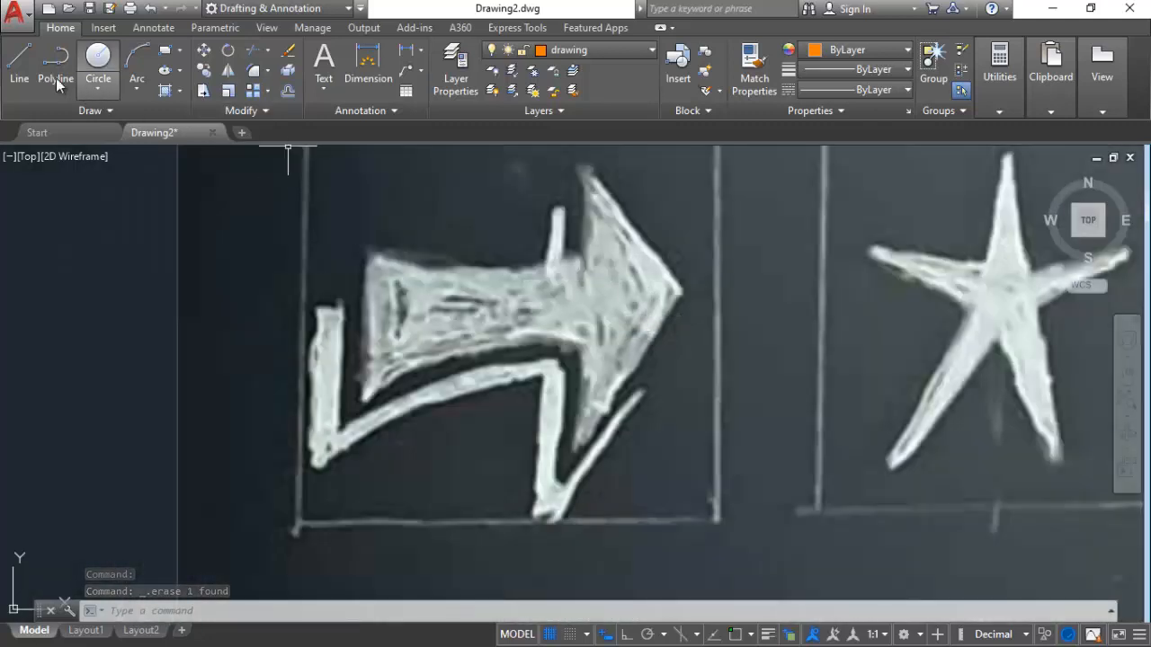
click(56, 67)
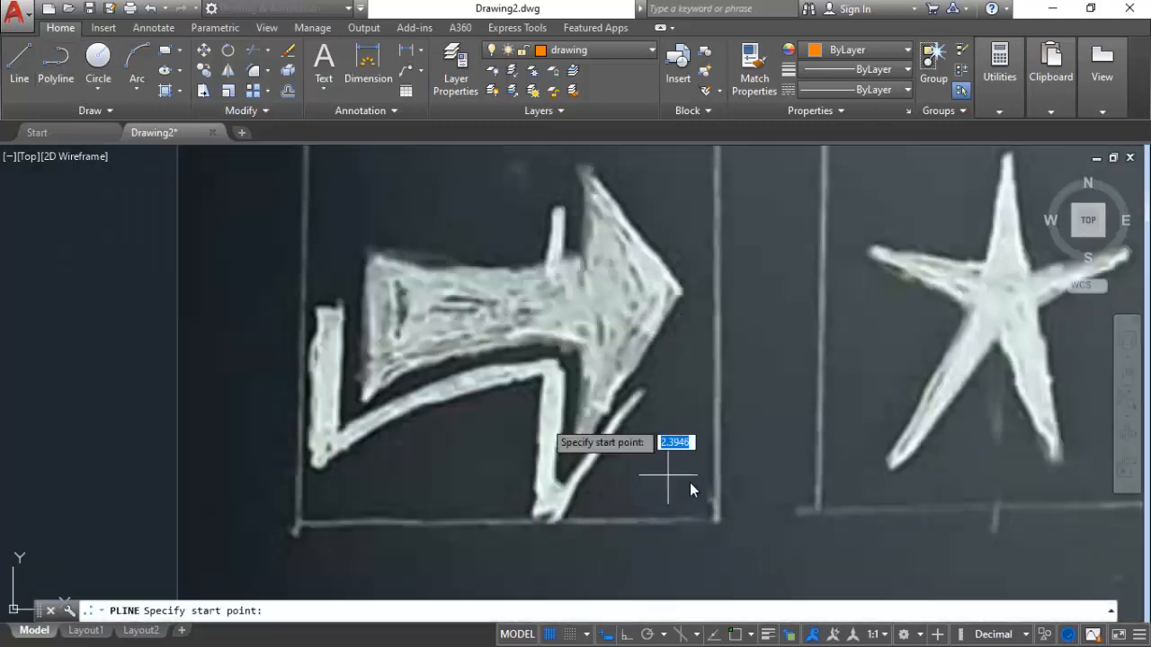
click(574, 454)
click(684, 291)
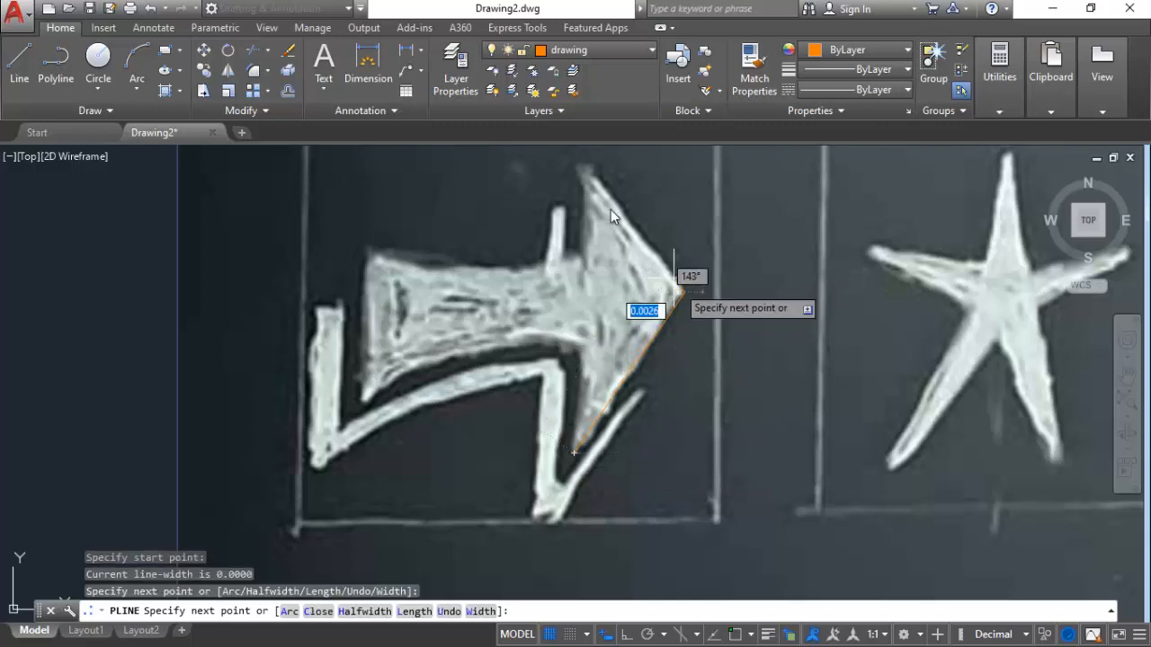
click(584, 164)
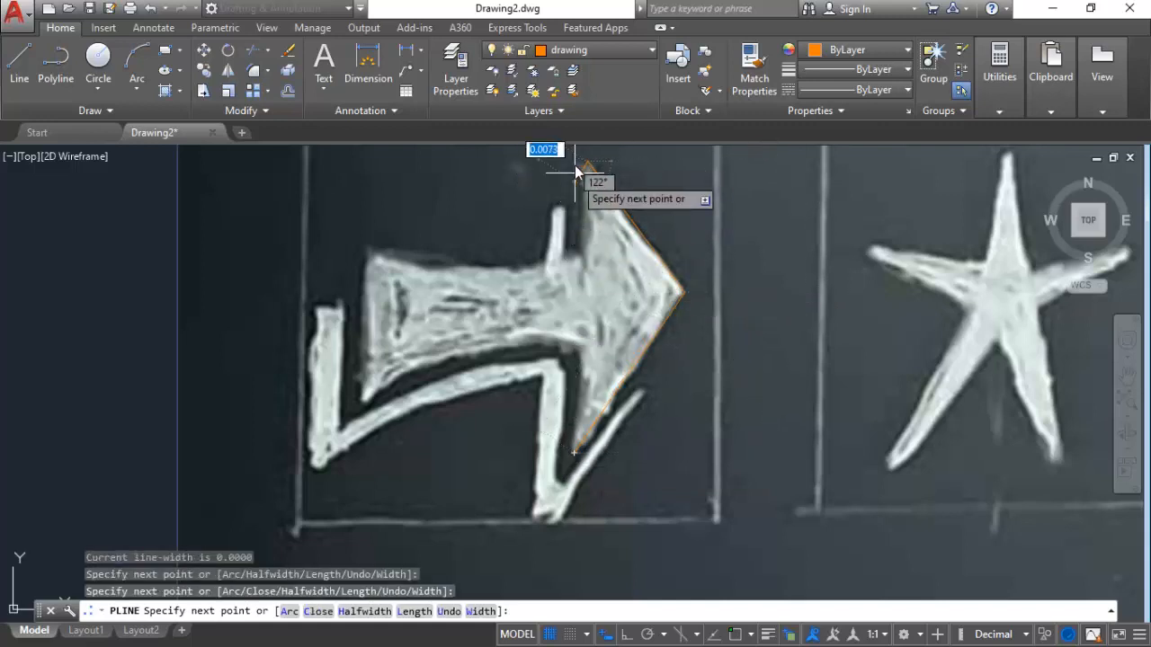
click(576, 165)
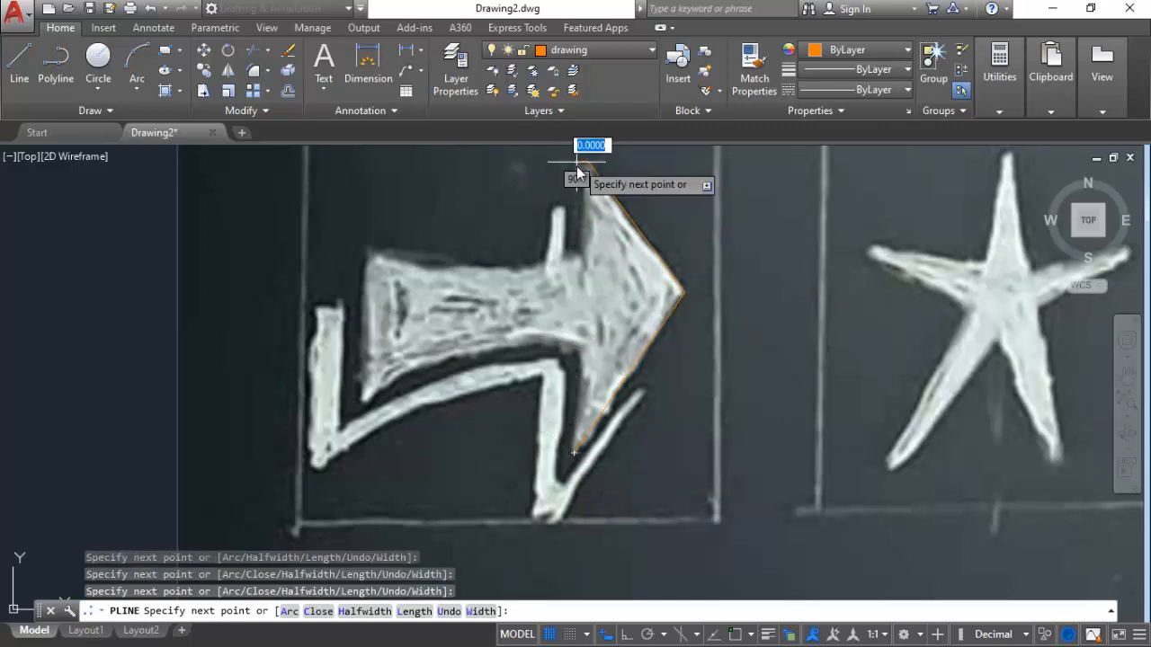
Continue the polyline down to the shaft and around the small upright bar, ending it at the bar's base.
click(565, 258)
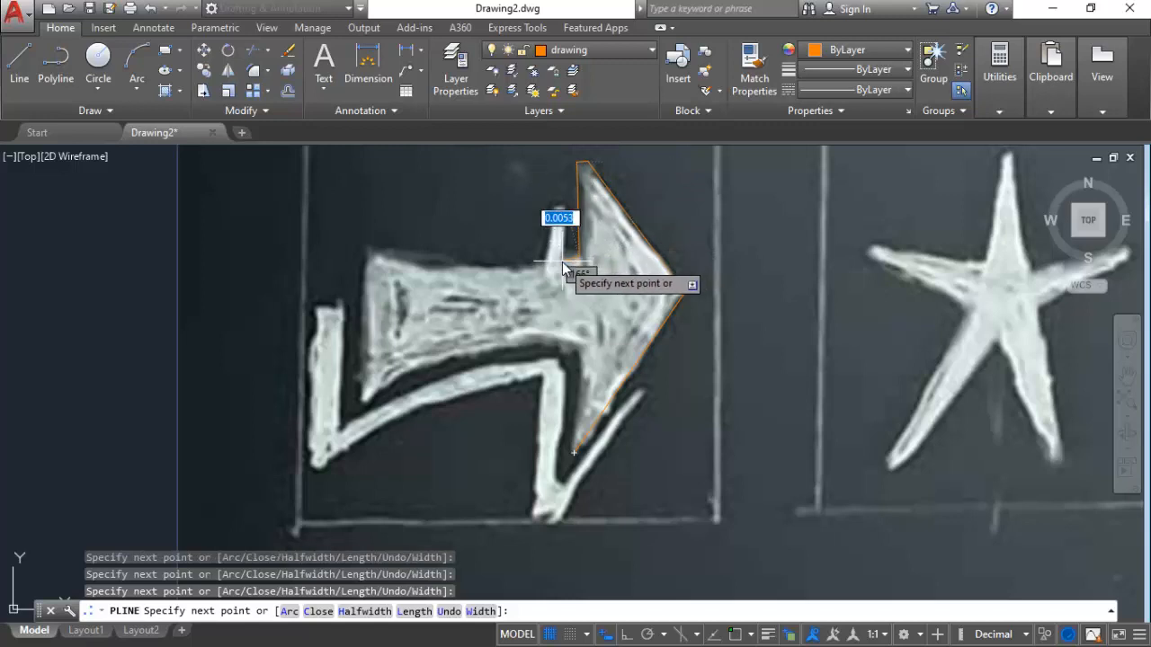
click(567, 207)
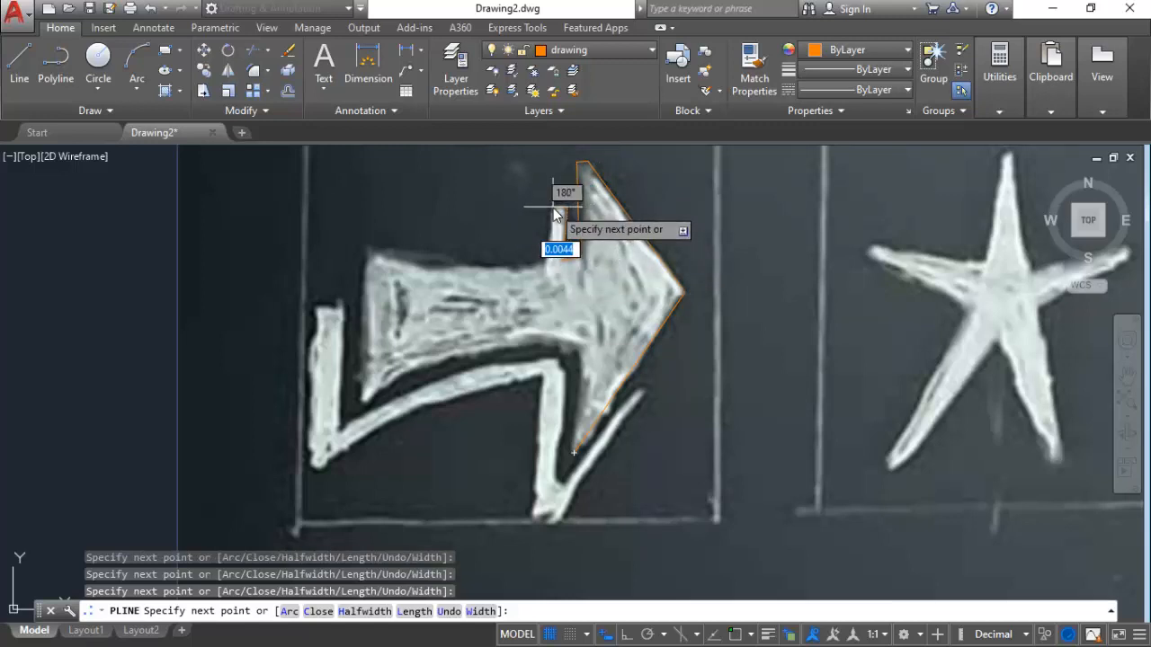
click(552, 208)
click(549, 259)
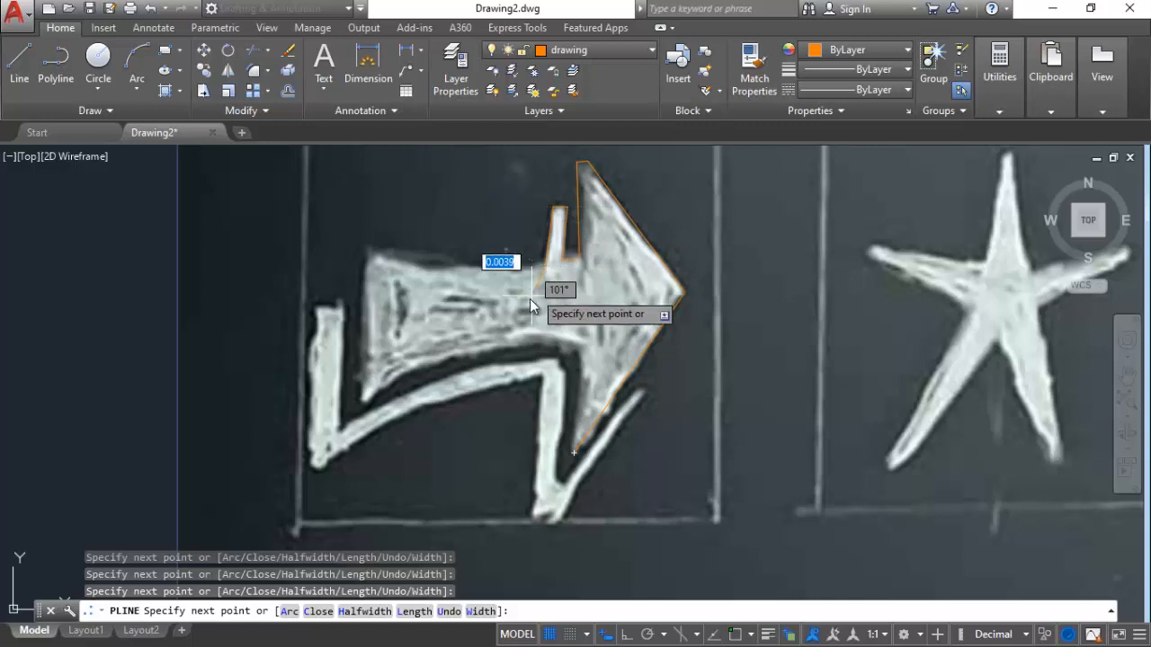
key(Escape)
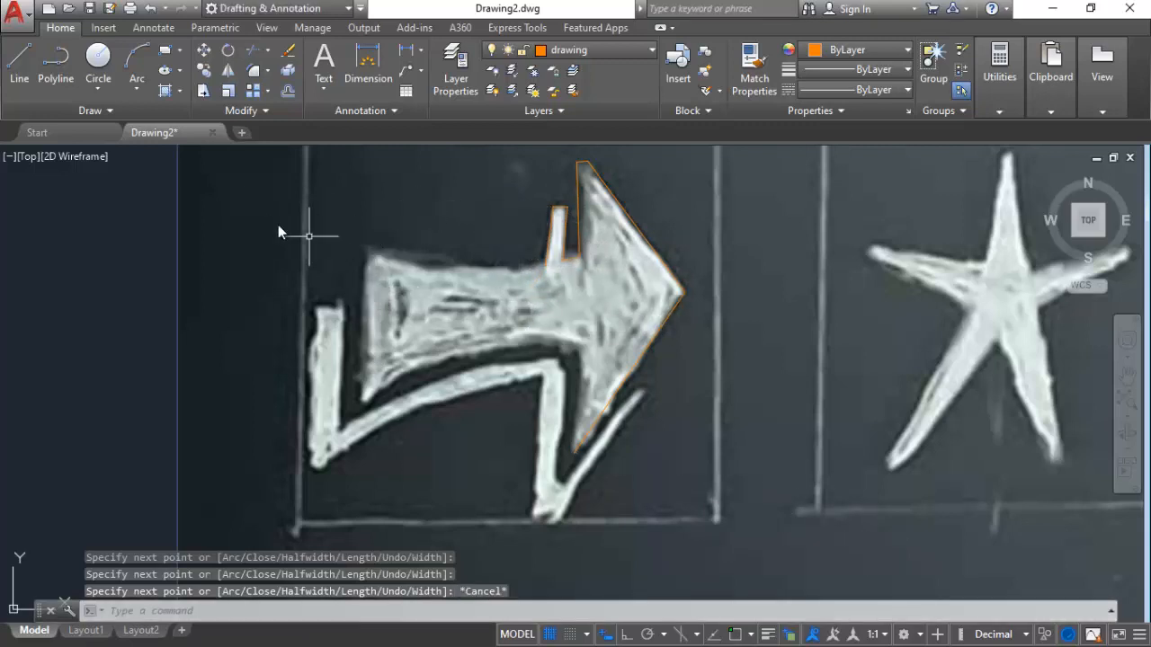
Trace the straight tail end of the arrow shaft with a separate polyline from its upper to its lower corner.
click(46, 56)
click(366, 246)
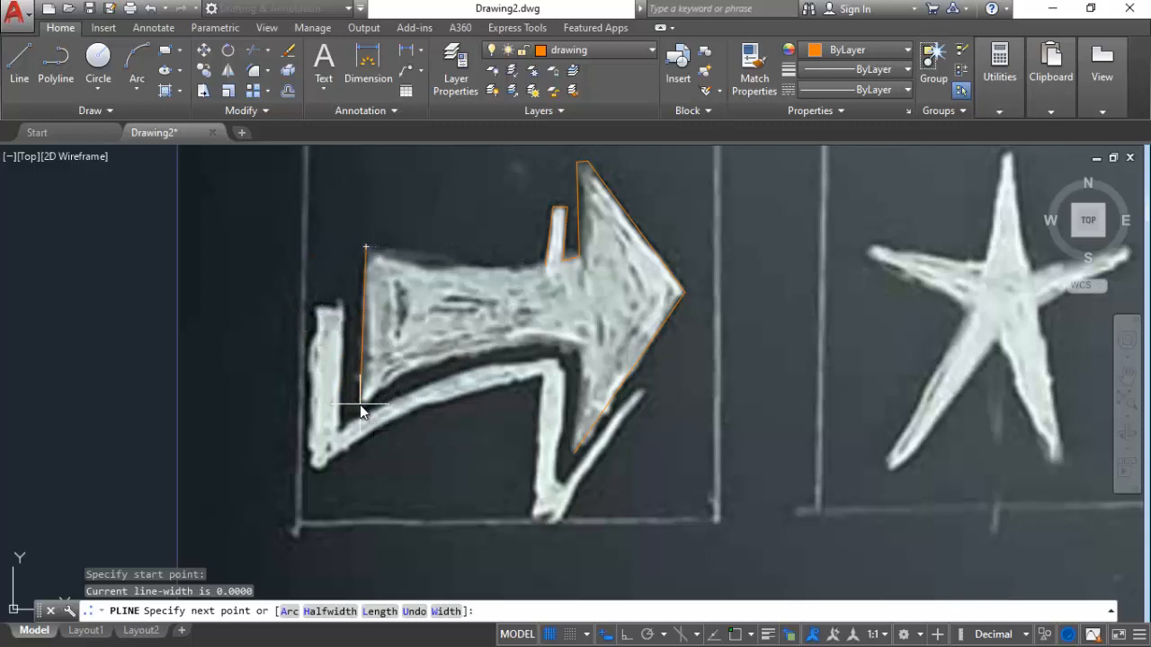
click(360, 404)
key(Escape)
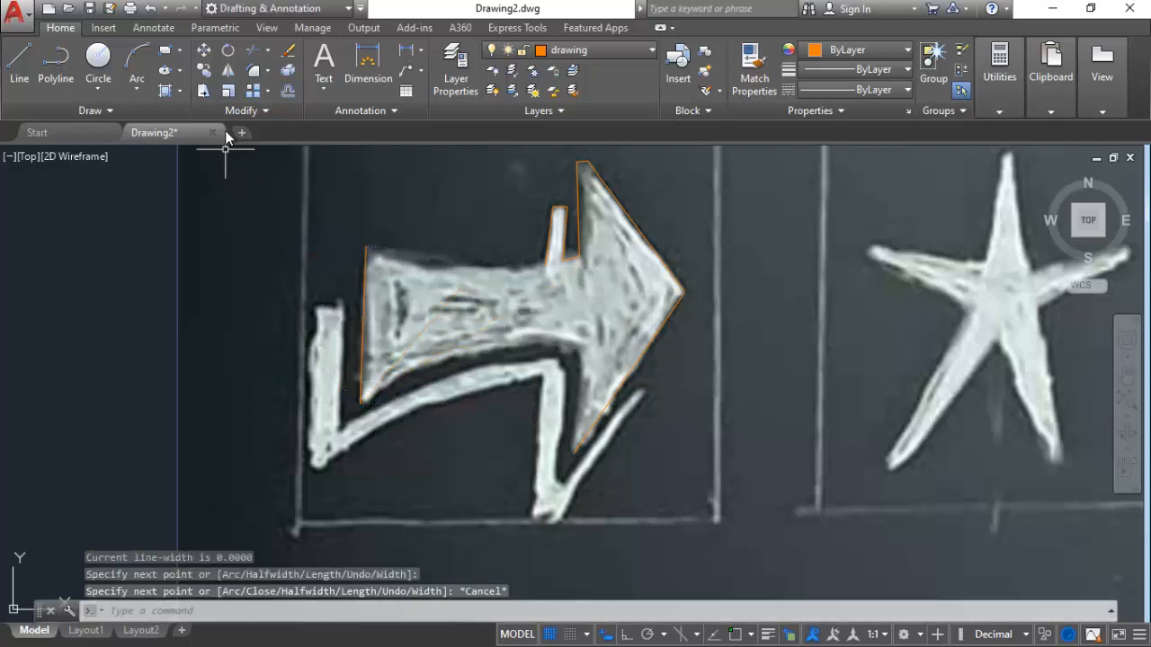
With object snap on, draw a three-point arc along the shaft's upper edge from the tail corner to the upright bar's base.
click(131, 54)
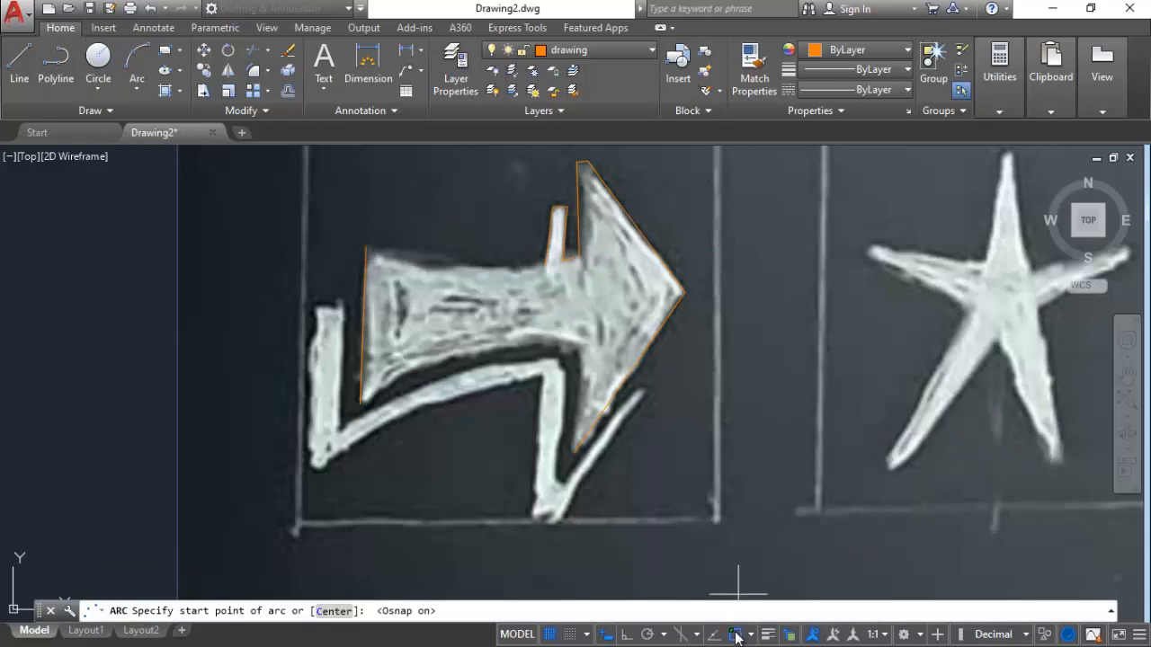
click(364, 248)
click(460, 266)
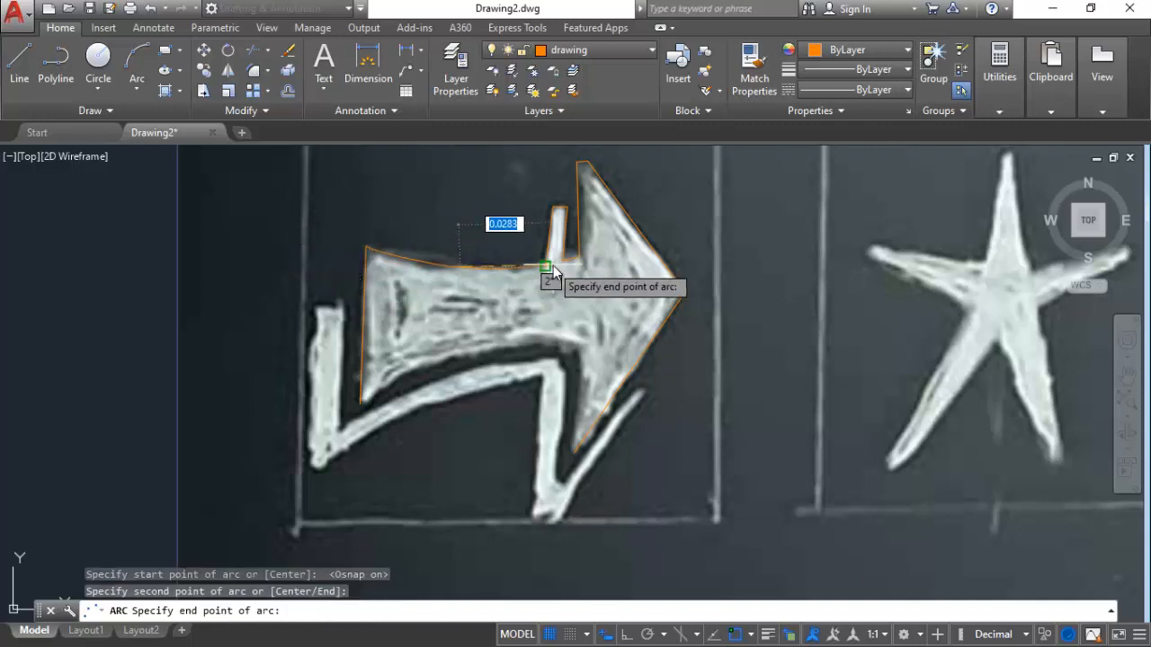
click(546, 267)
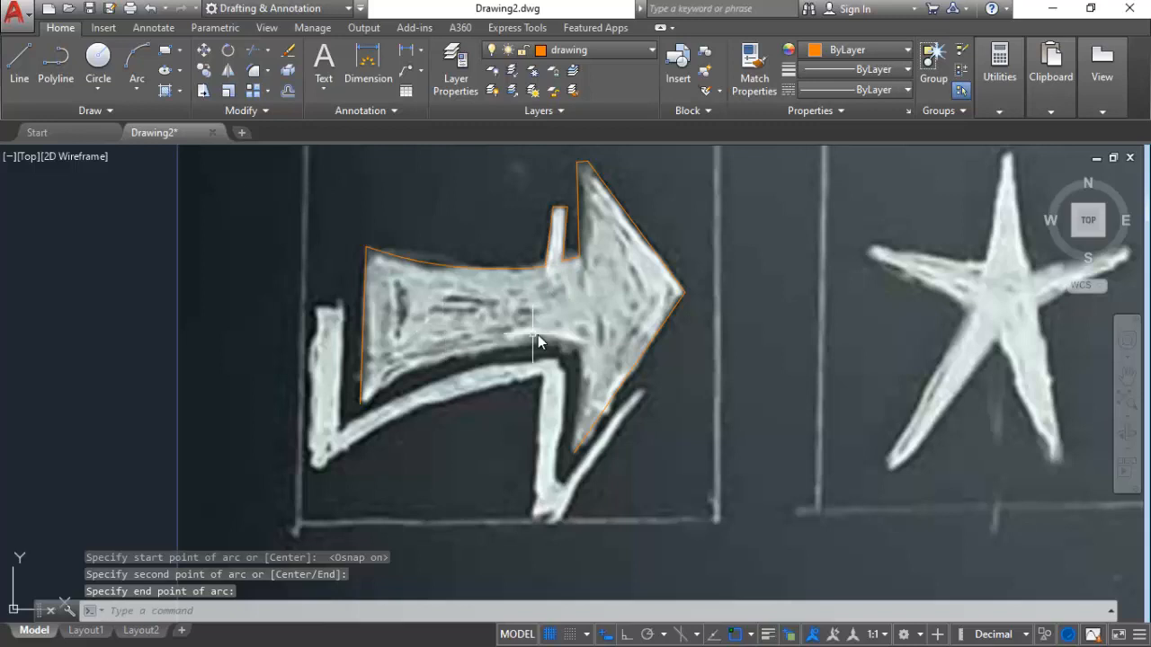
Draw a polyline from the arrowhead's lower tip across a short flat edge and up to the underside of the shaft.
click(56, 65)
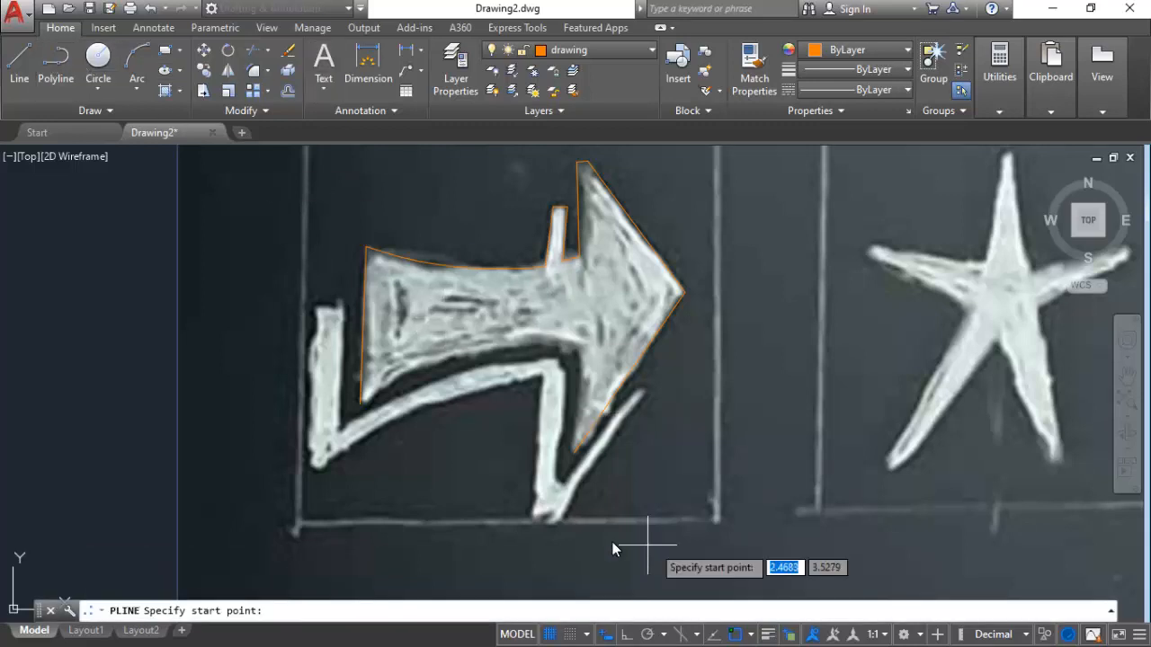
click(572, 452)
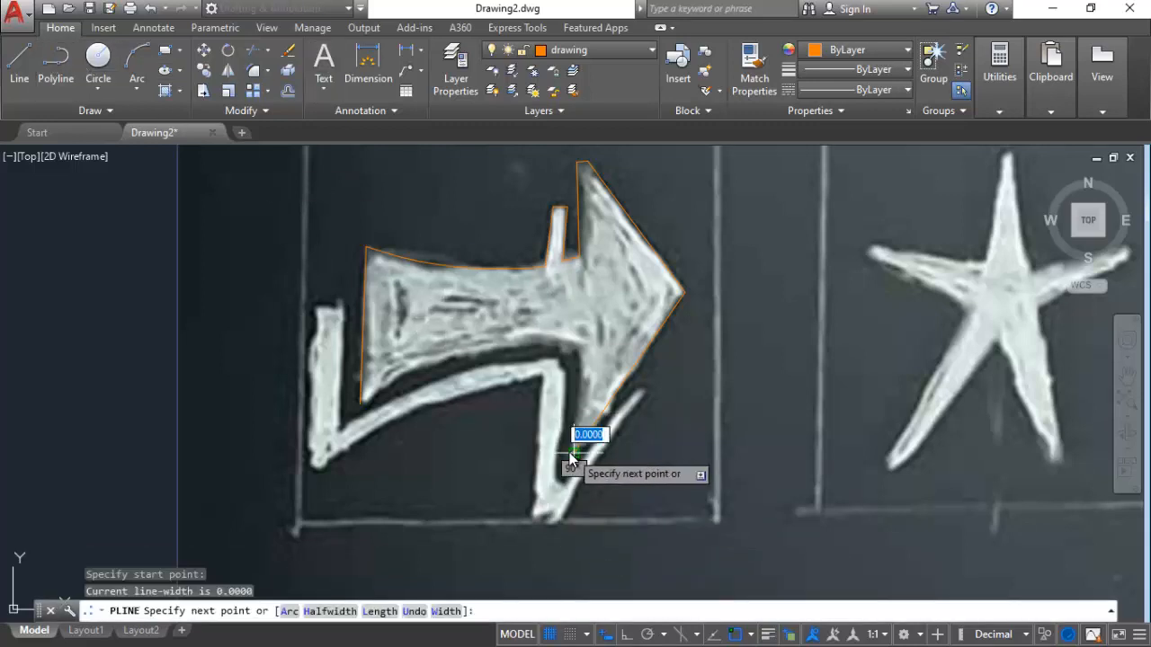
scroll(563, 463, up, 5)
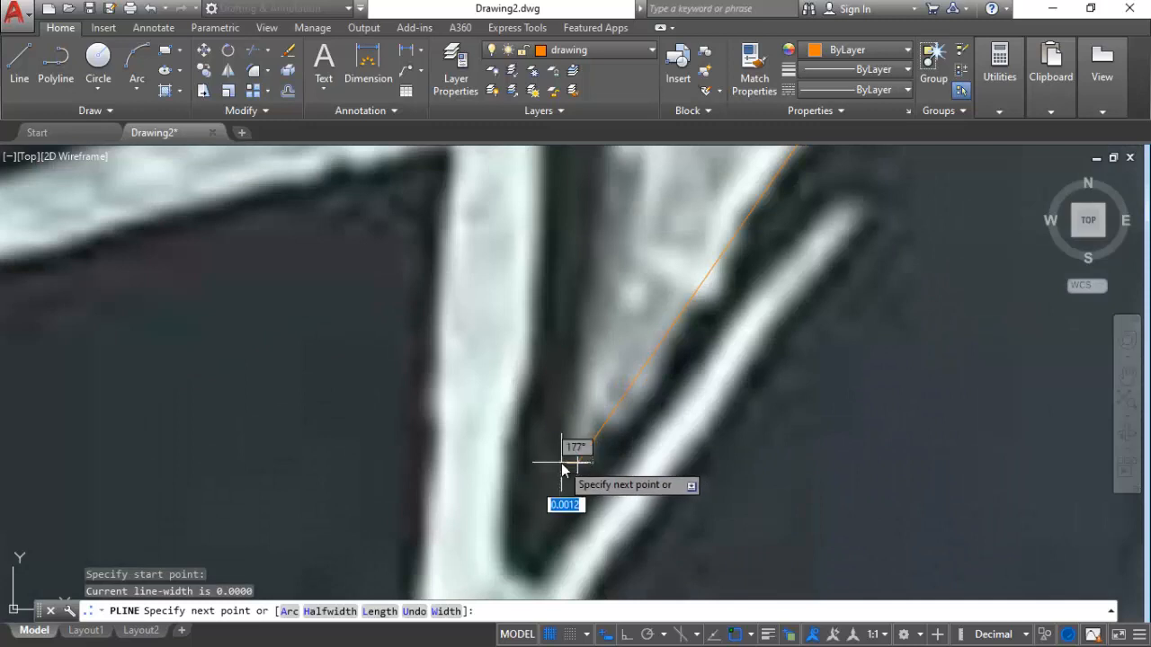
click(561, 463)
scroll(564, 462, down, 5)
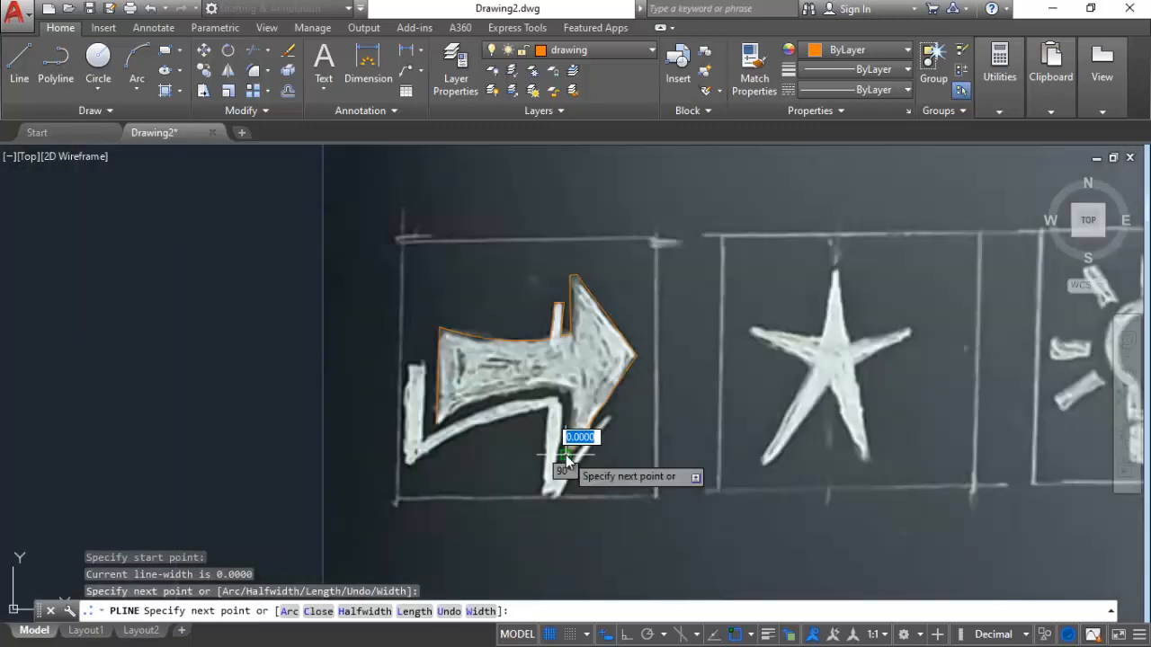
click(571, 393)
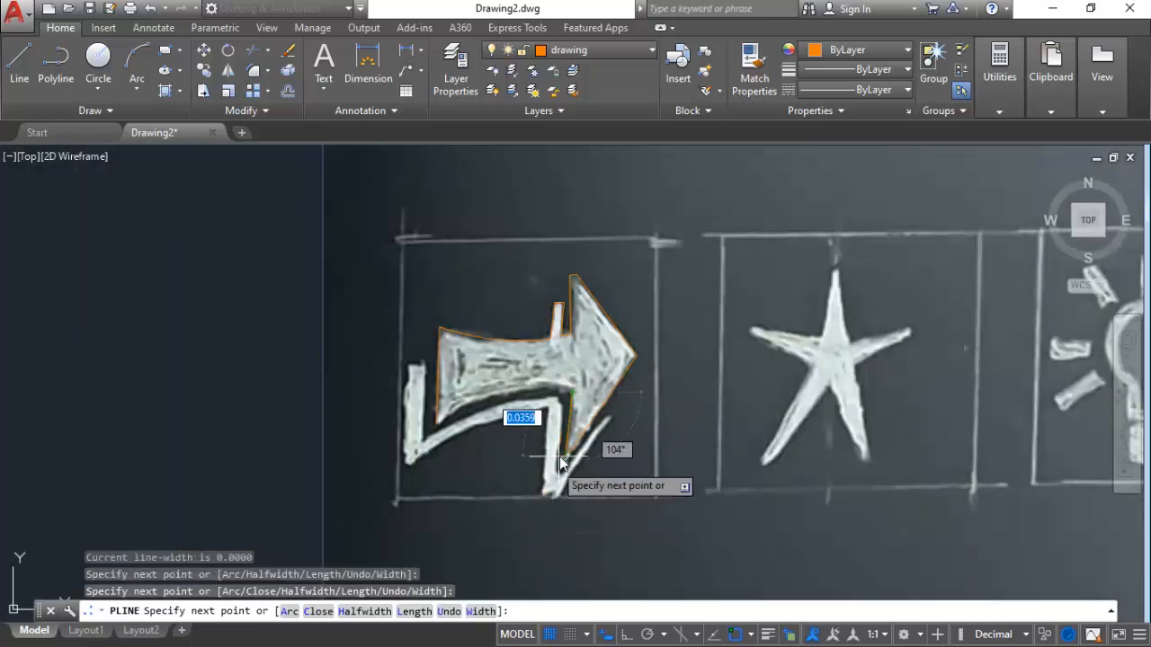
key(Escape)
Draw a three-point arc along the shaft's lower edge from the lower tail corner to the arrowhead's inner corner.
click(136, 59)
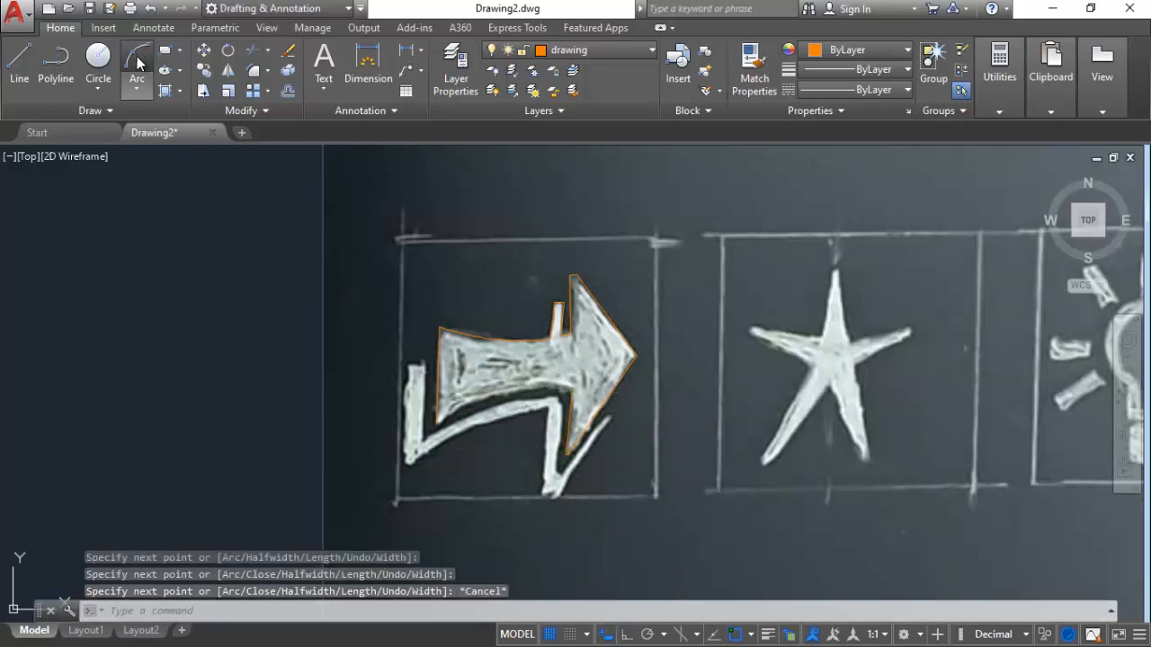
click(435, 425)
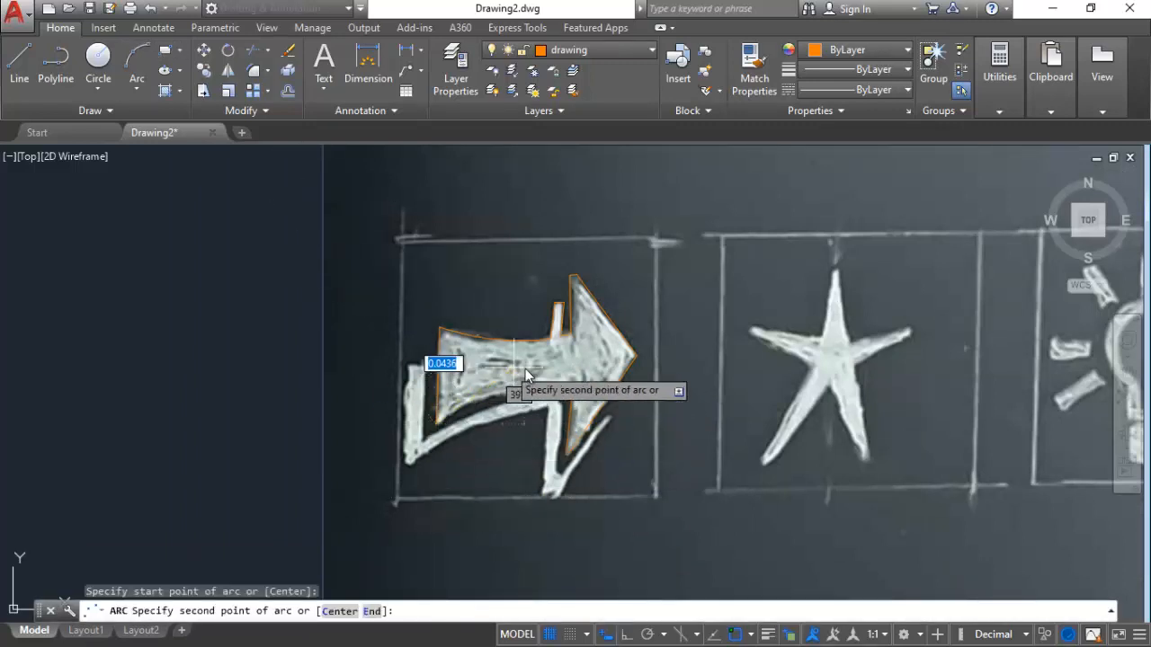
click(514, 386)
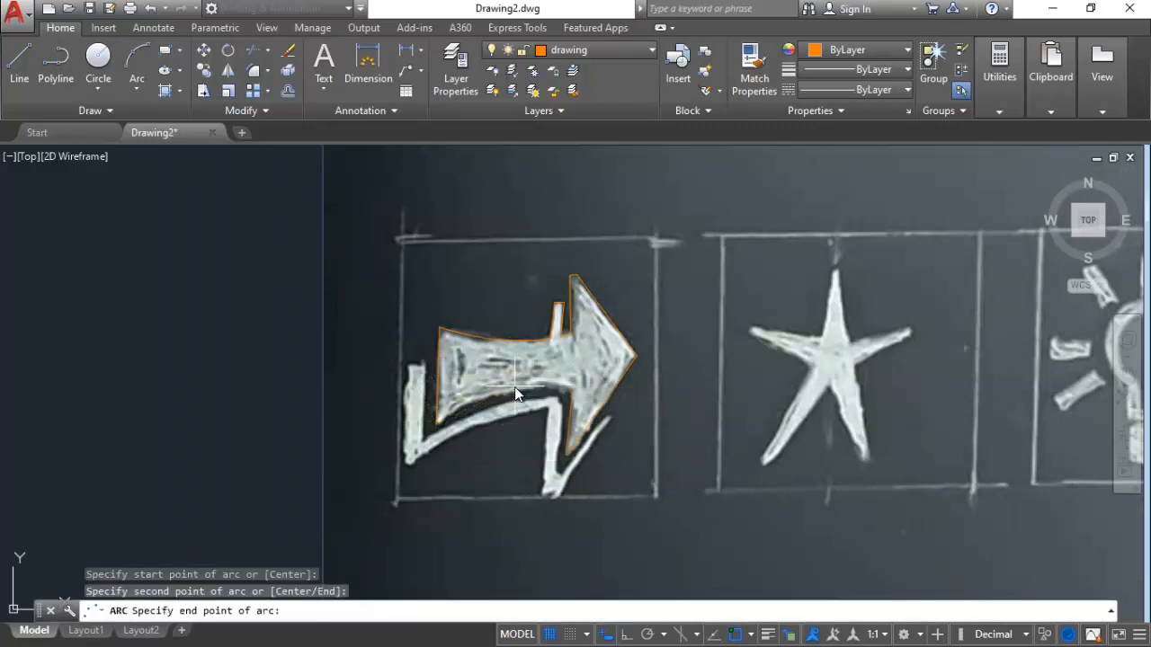
click(568, 388)
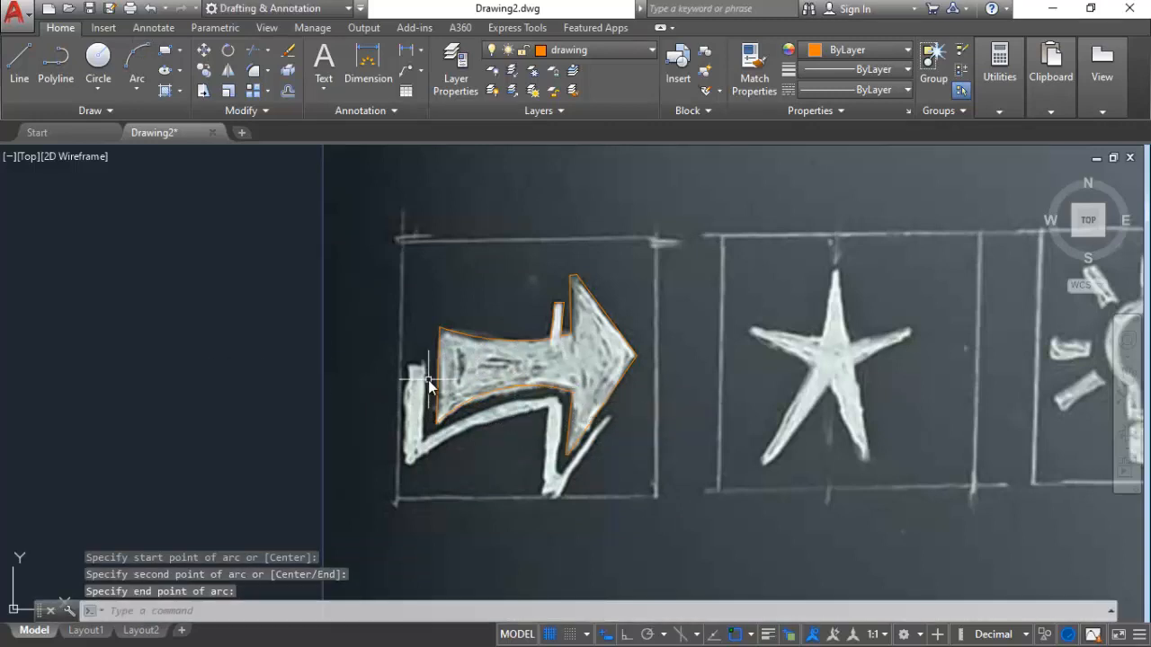
Stretch the midpoint of the lower shaft arc slightly downward to adjust its curve, and clear the selection.
scroll(519, 414, up, 5)
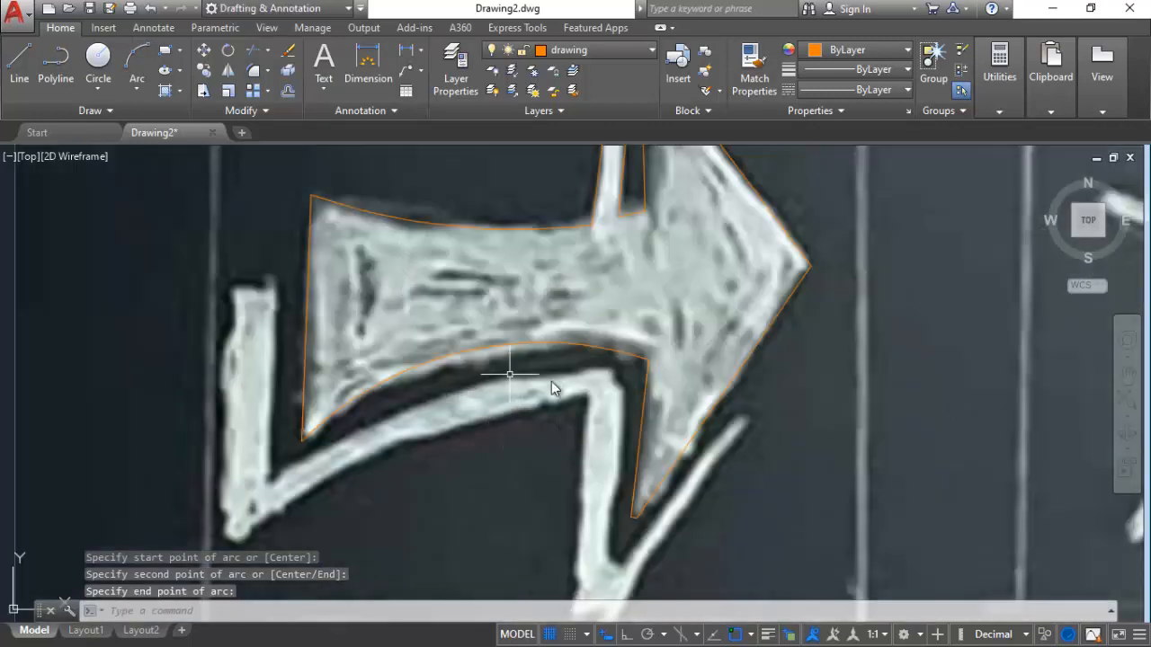
click(468, 352)
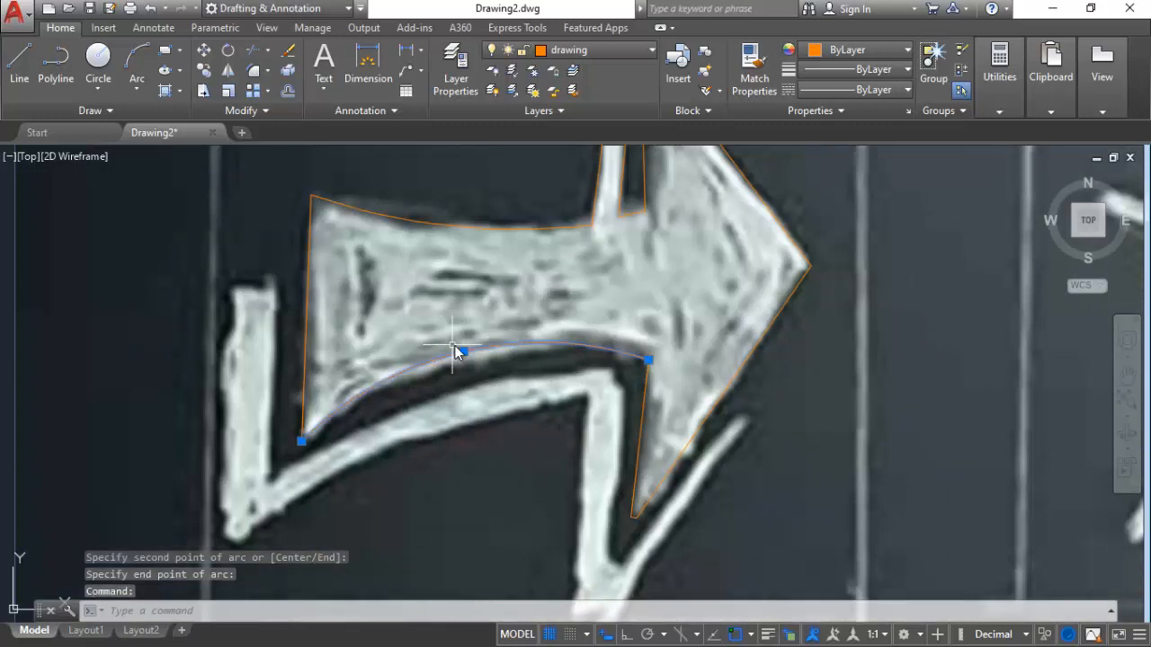
click(463, 352)
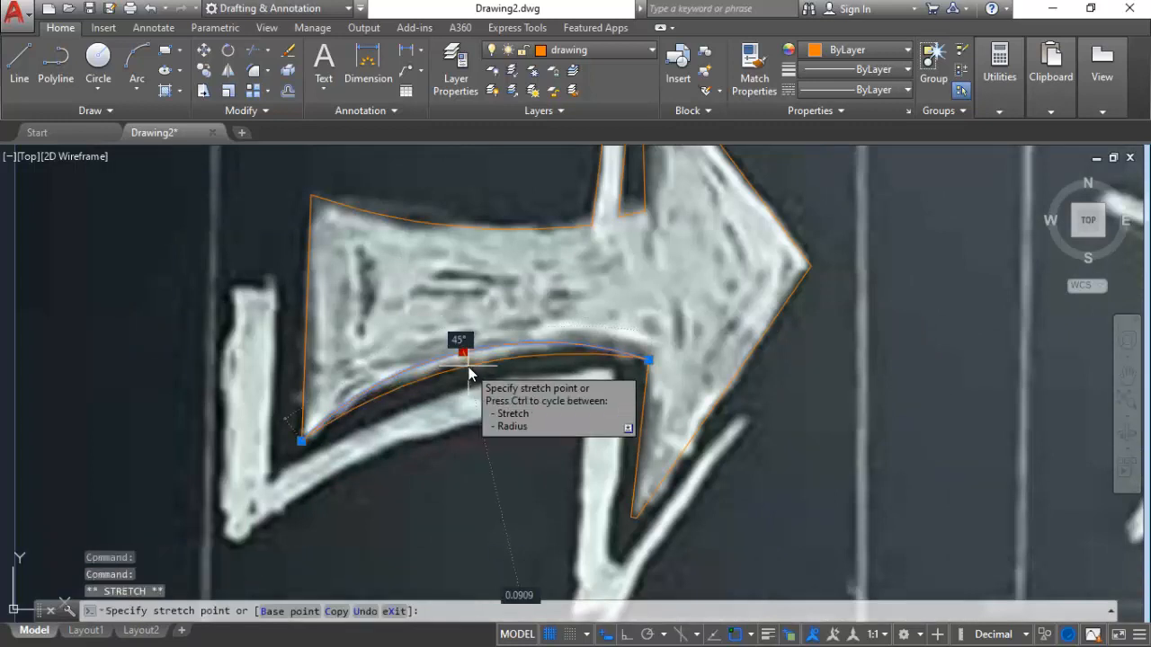
scroll(468, 366, down, 4)
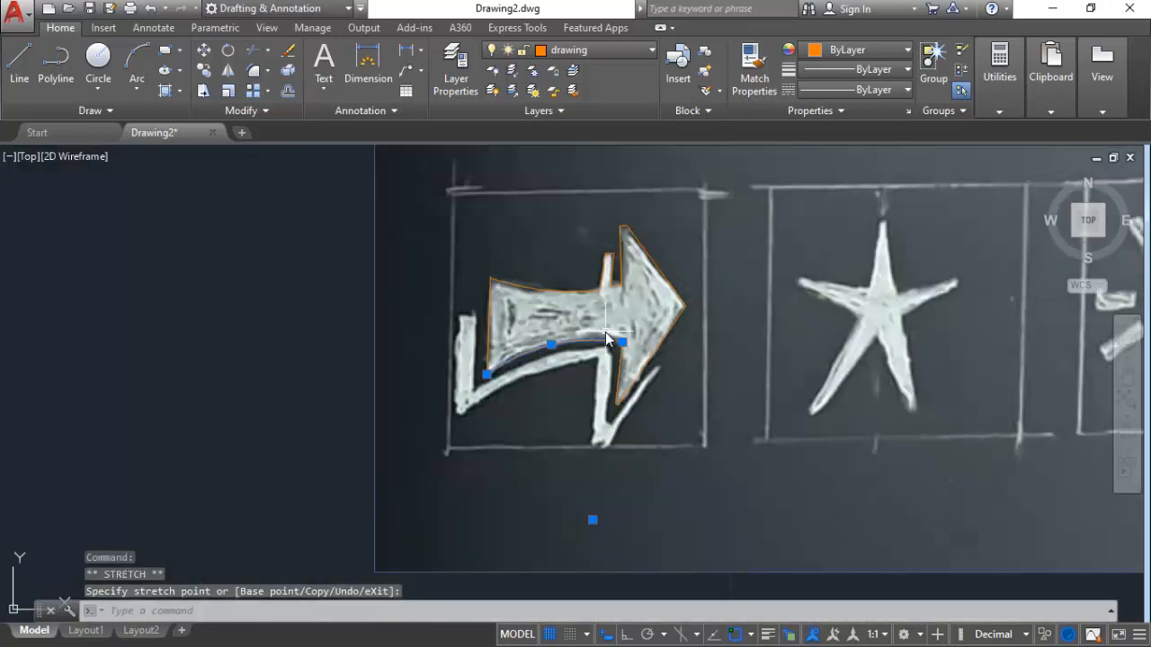
scroll(605, 332, up, 2)
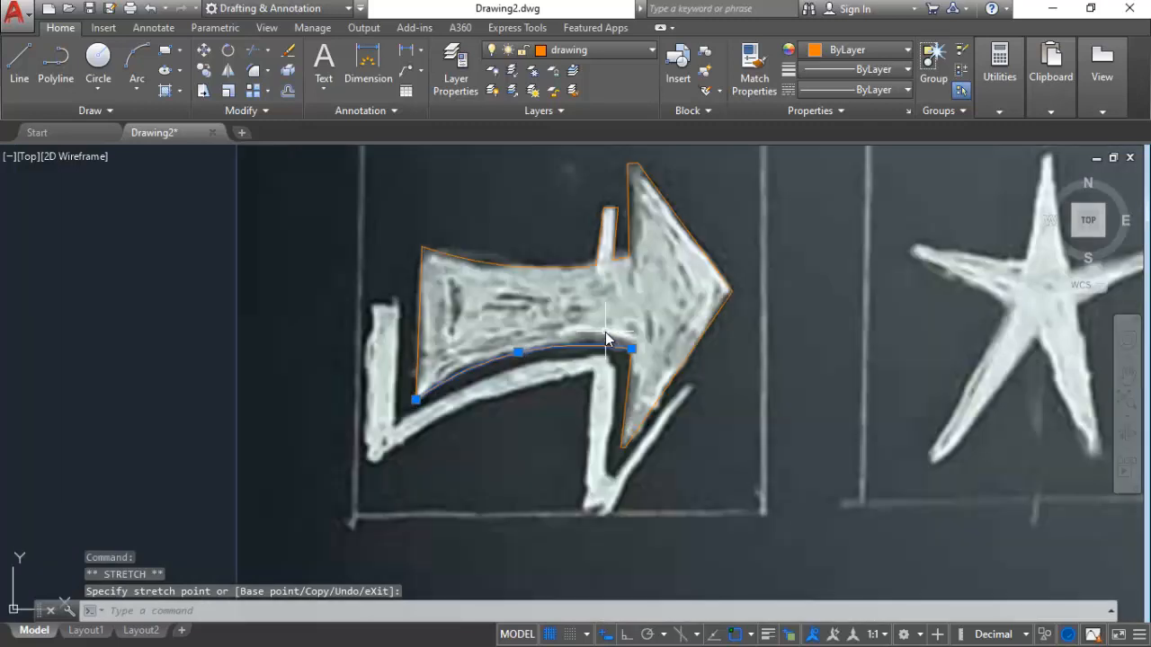
key(Escape)
key(Escape)
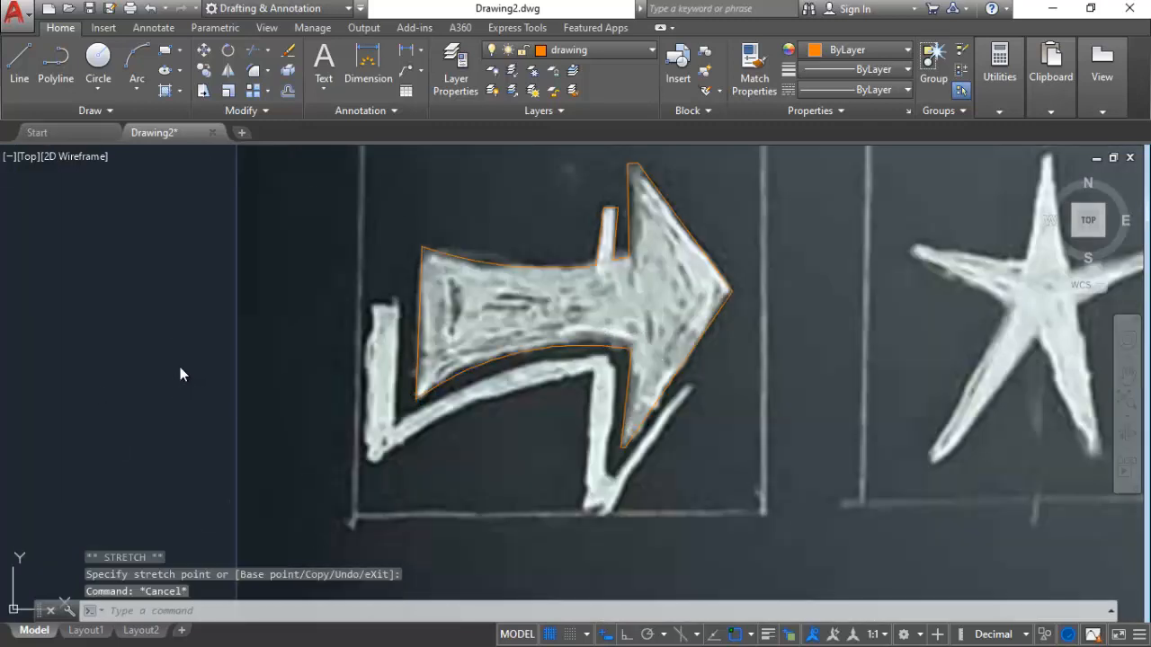
Join the arrowhead polyline and the shaft's upper arc into one polyline.
click(683, 367)
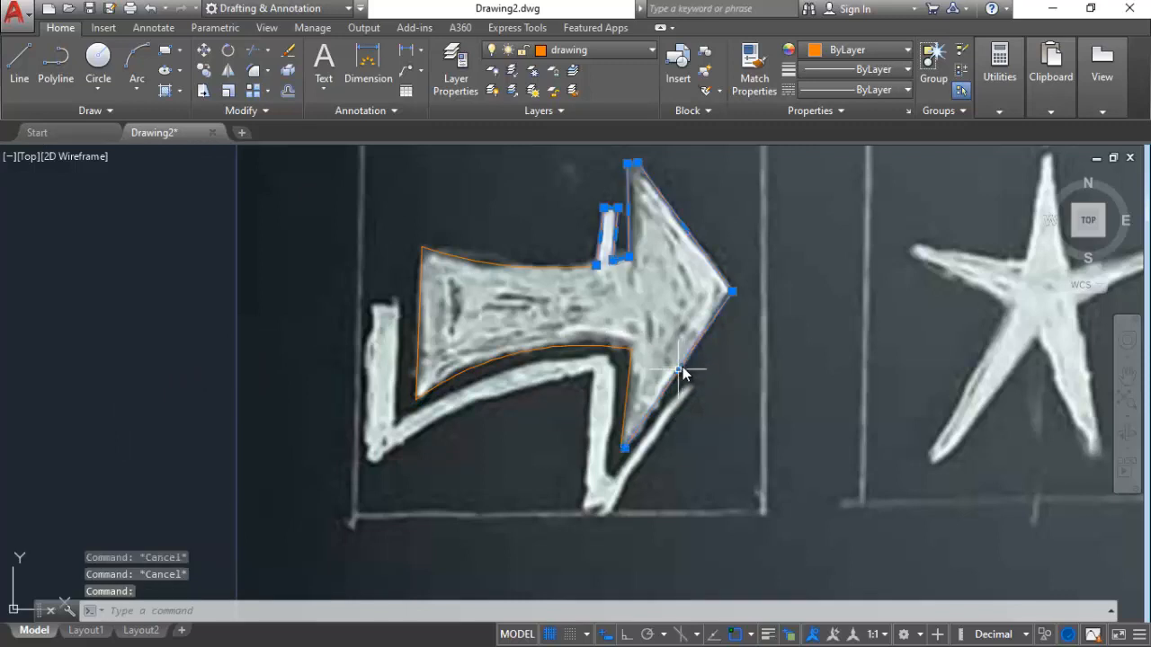
click(510, 270)
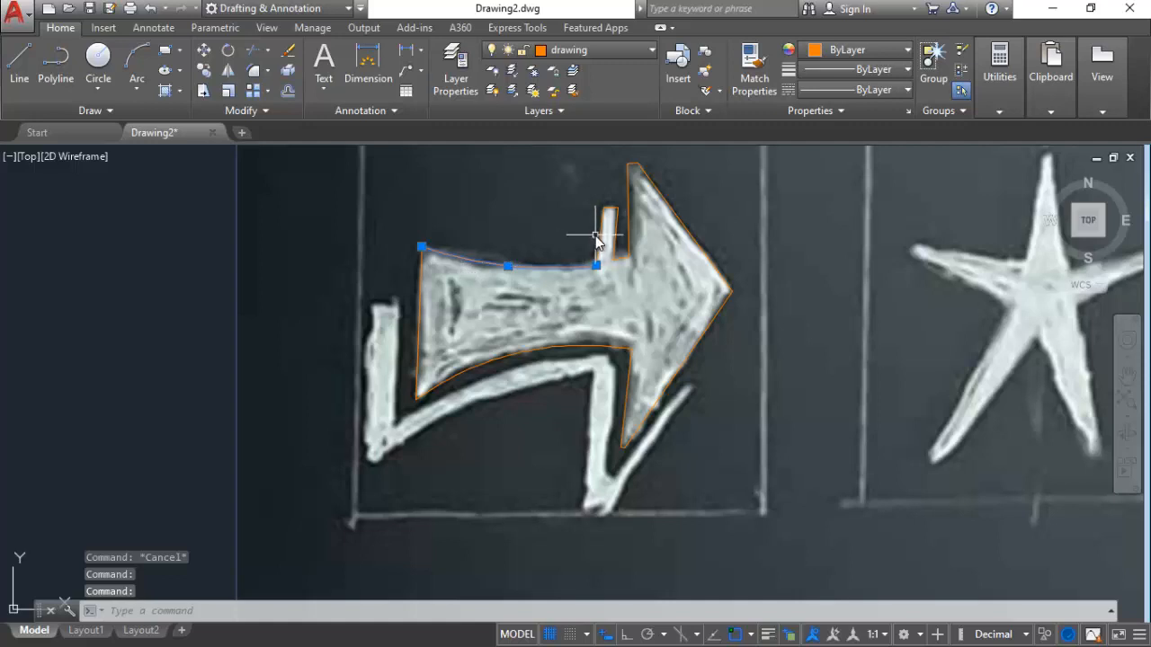
click(600, 243)
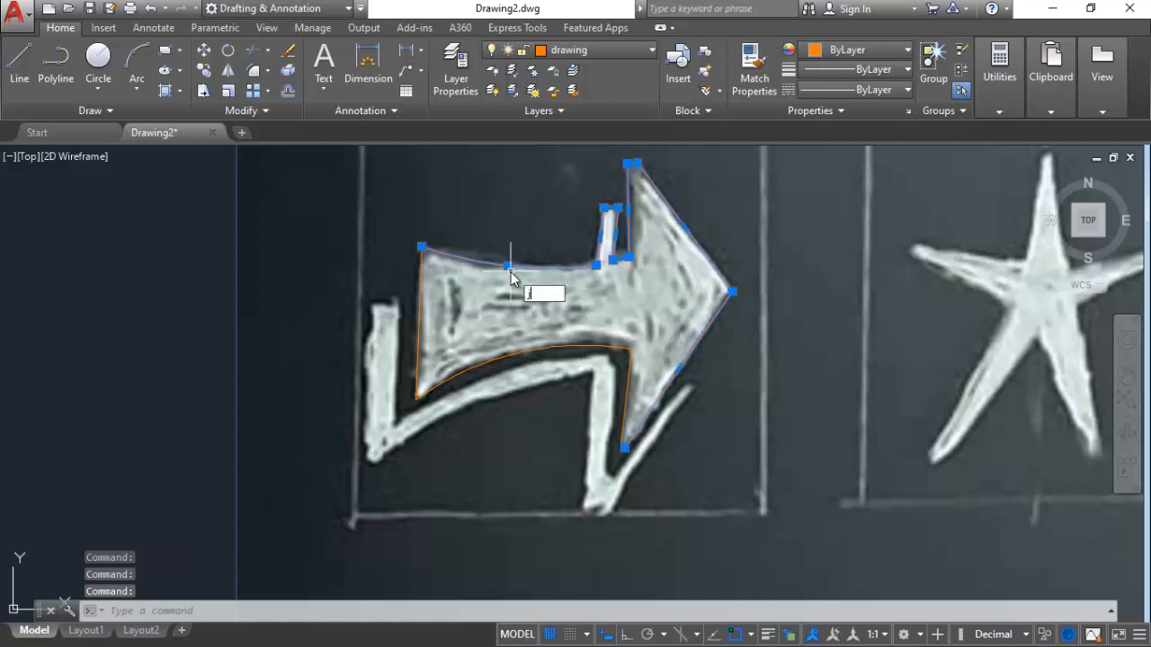
key(Return)
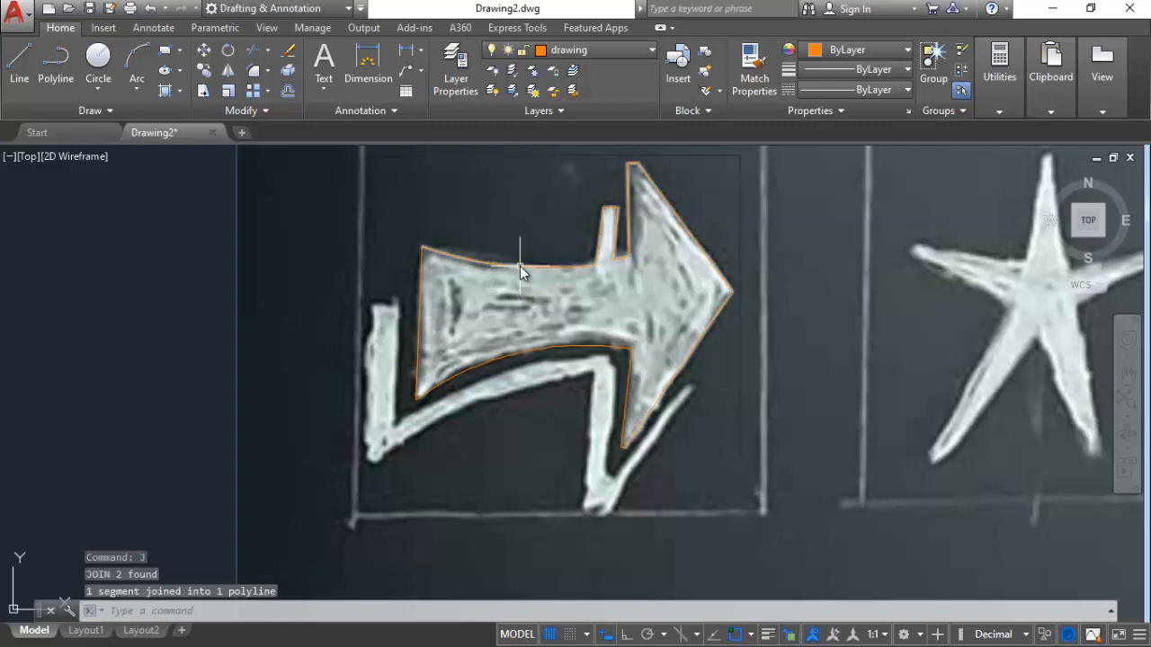
Join the straight tail edge to the polyline formed by the arrowhead and the shaft's upper edge.
click(518, 266)
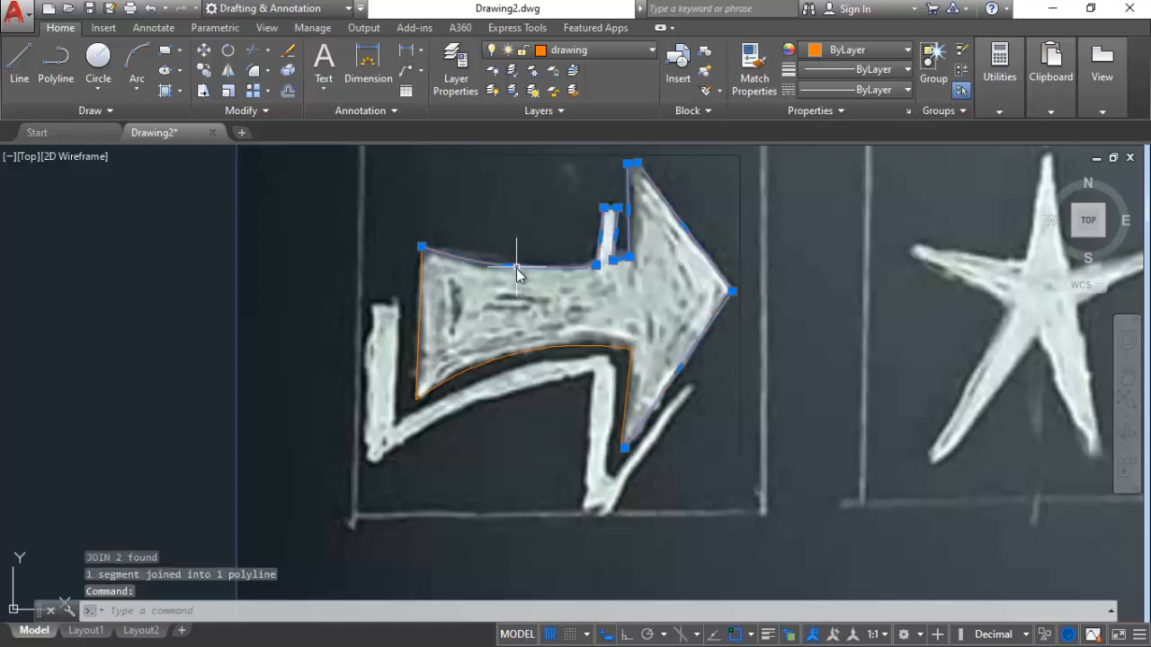
click(420, 309)
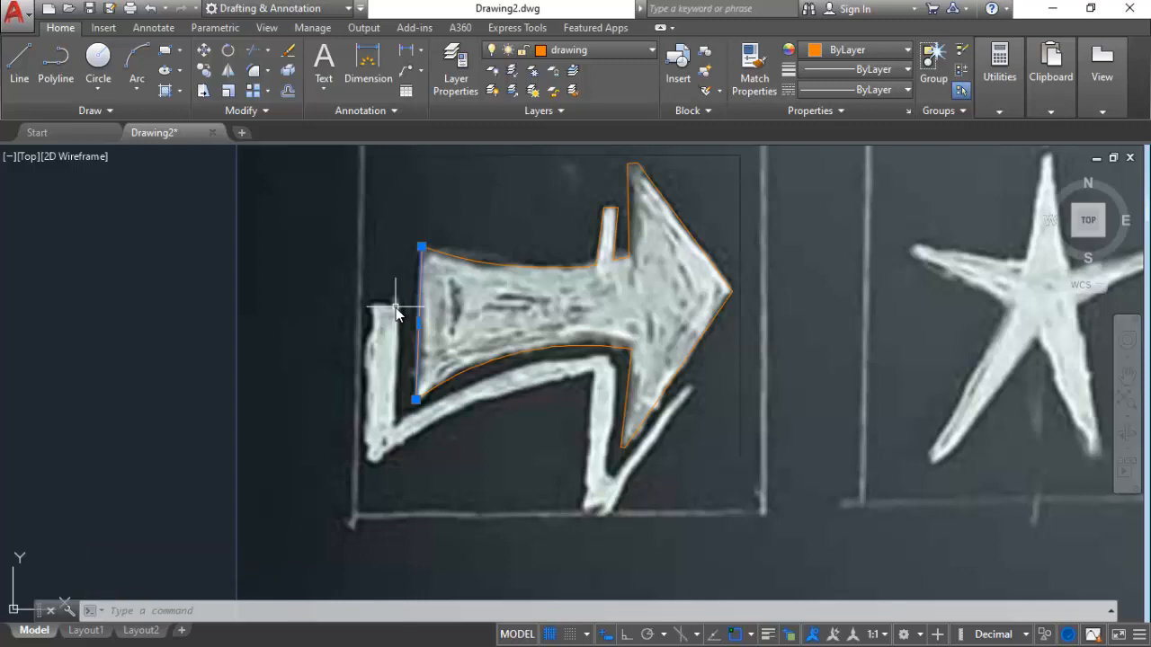
click(477, 268)
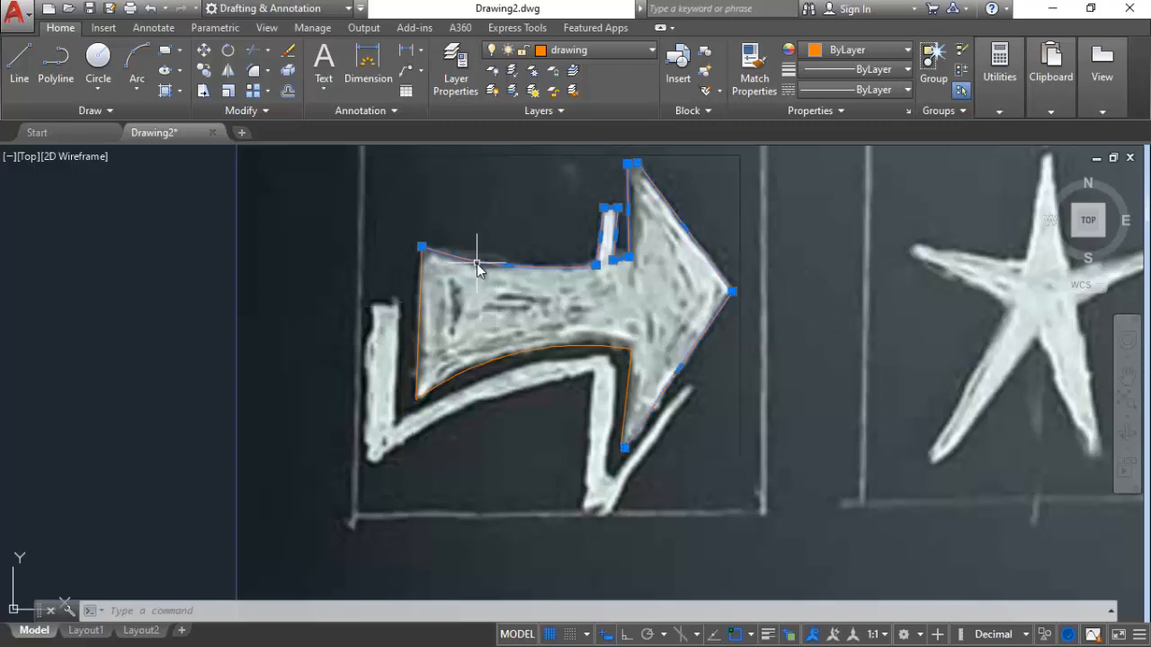
click(420, 261)
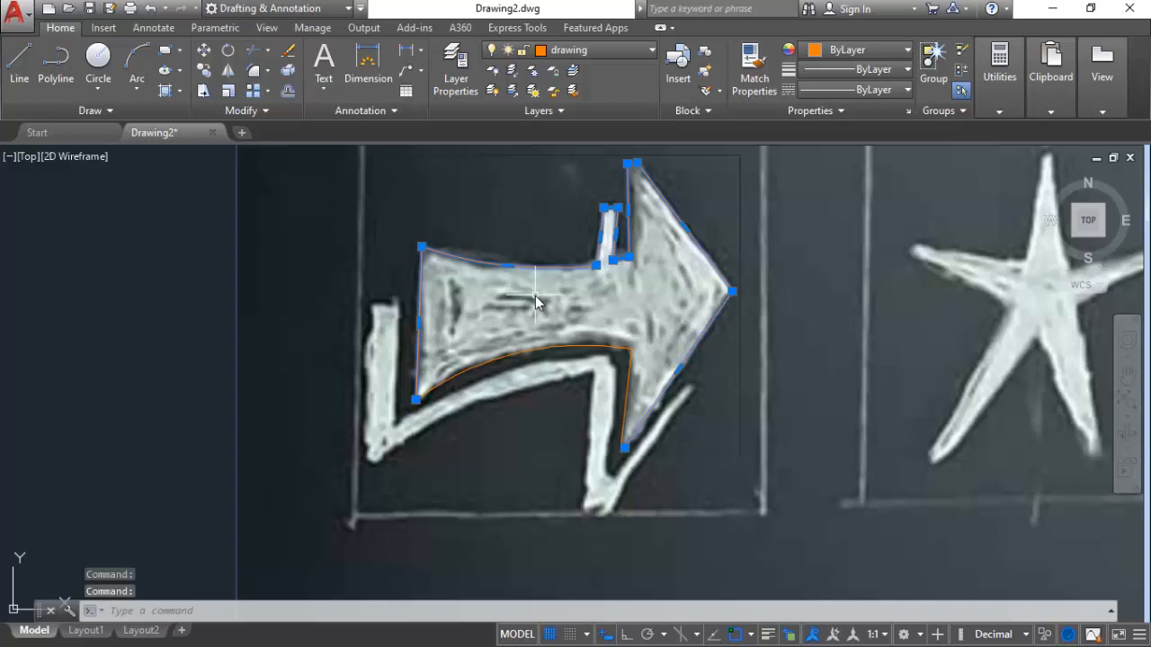
text(j)
key(Return)
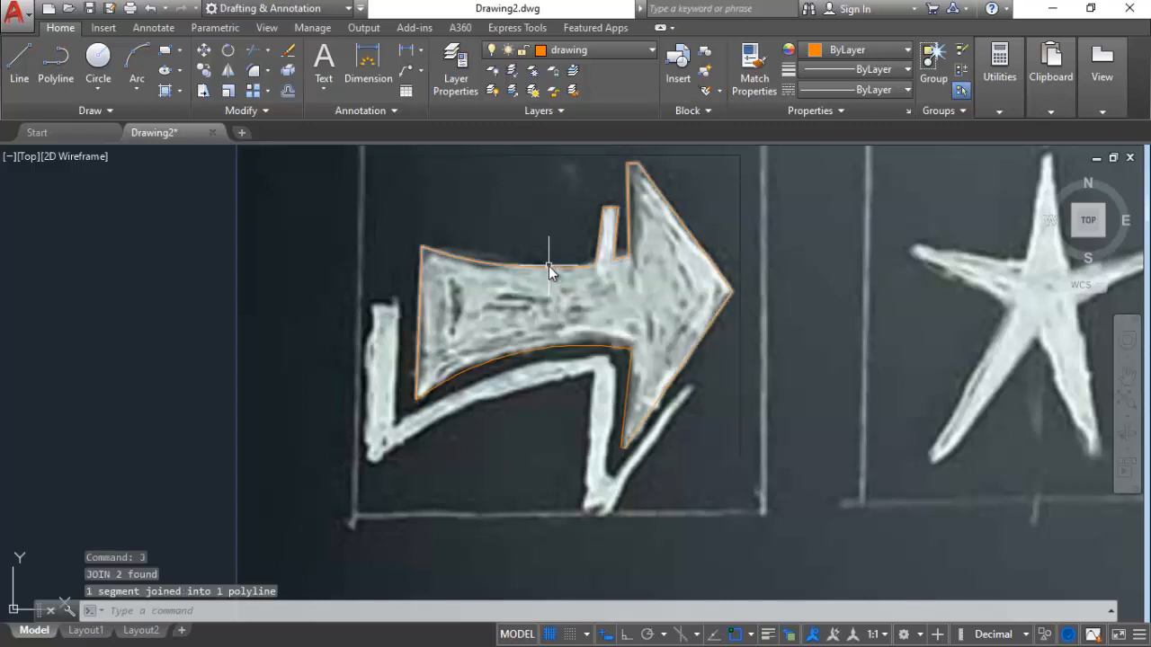
Erase the joined arrow outline together with the lower shaft arc, and undo the erasure.
click(422, 340)
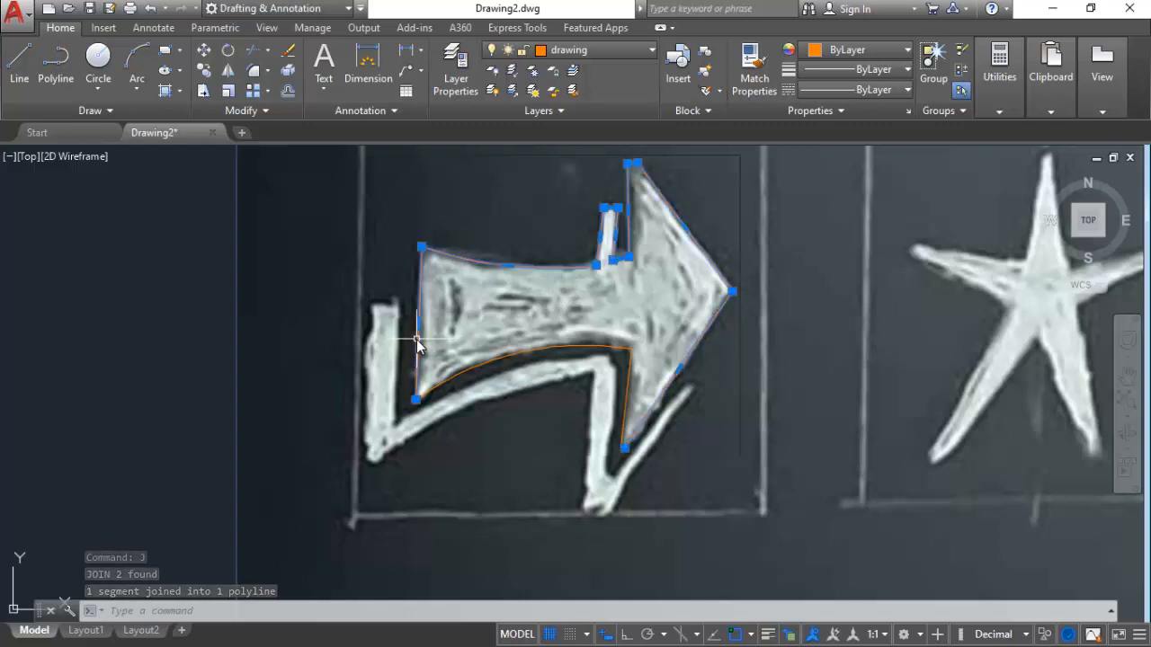
click(506, 357)
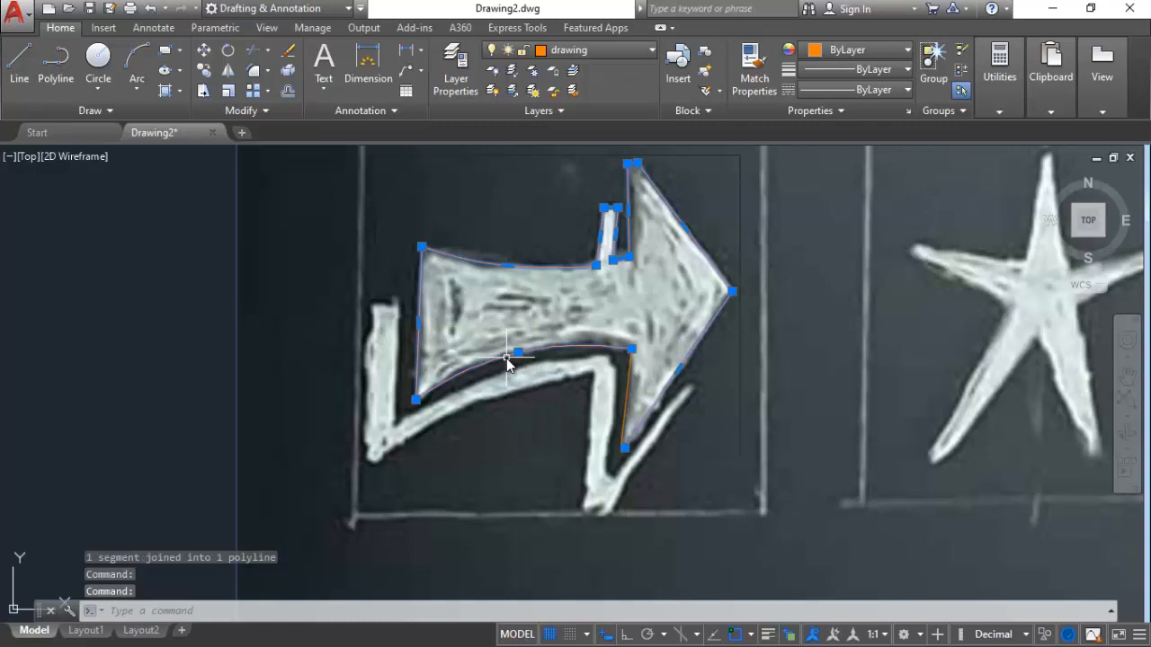
key(Delete)
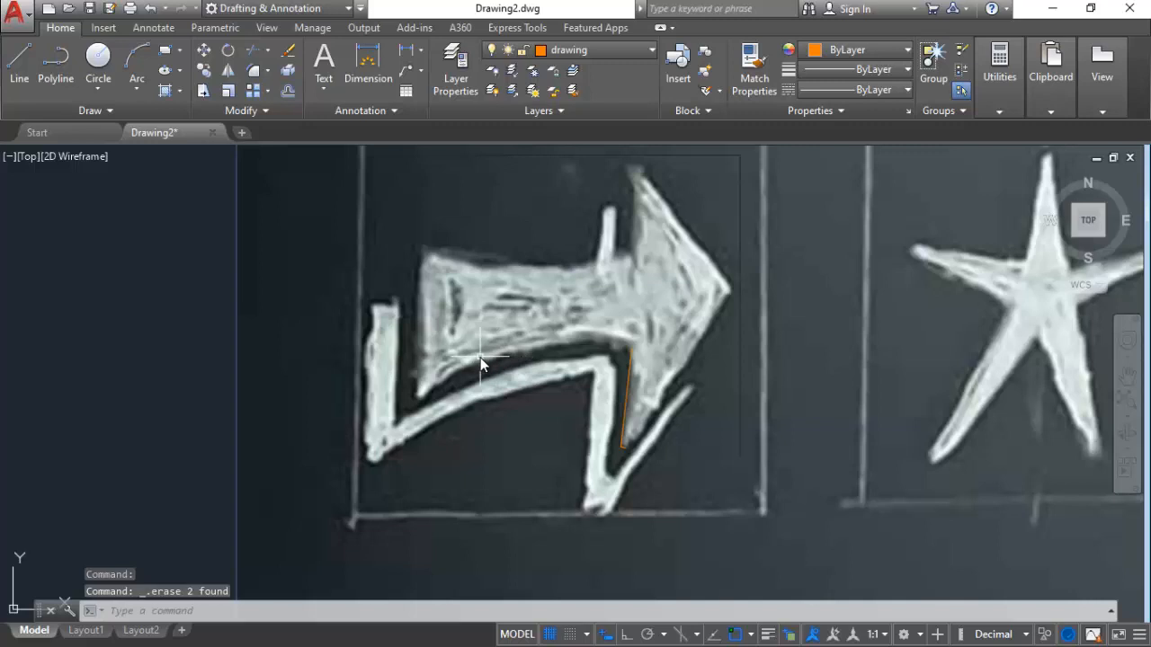
key(ctrl+z)
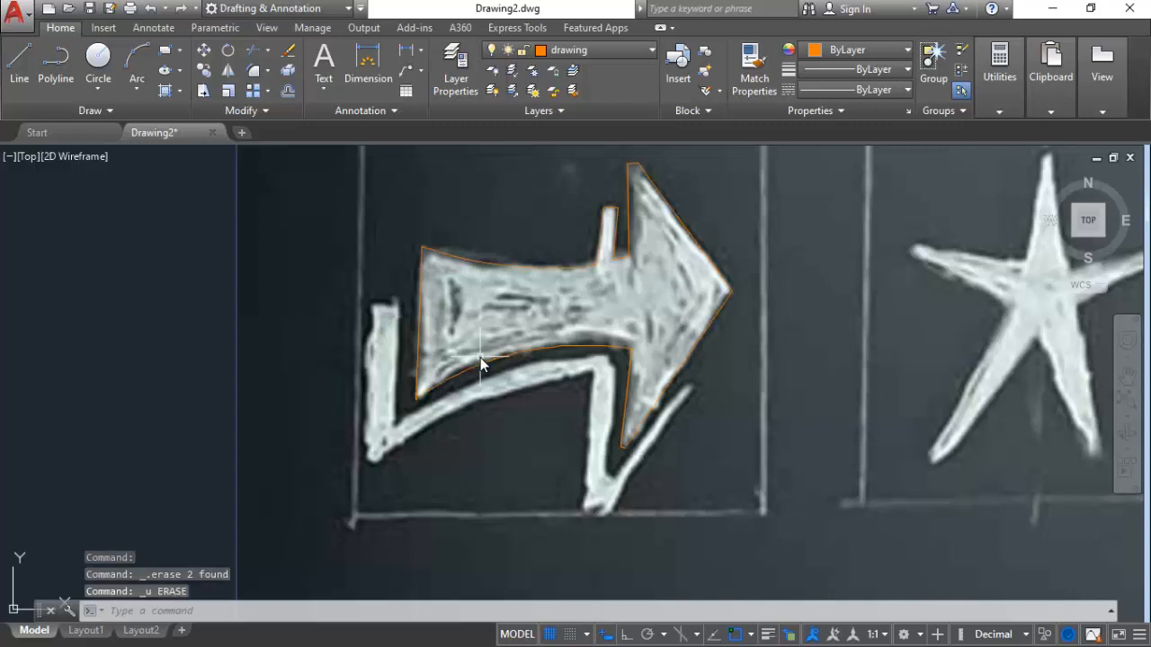
Join the shaft's lower arc to the arrow outline polyline.
click(420, 280)
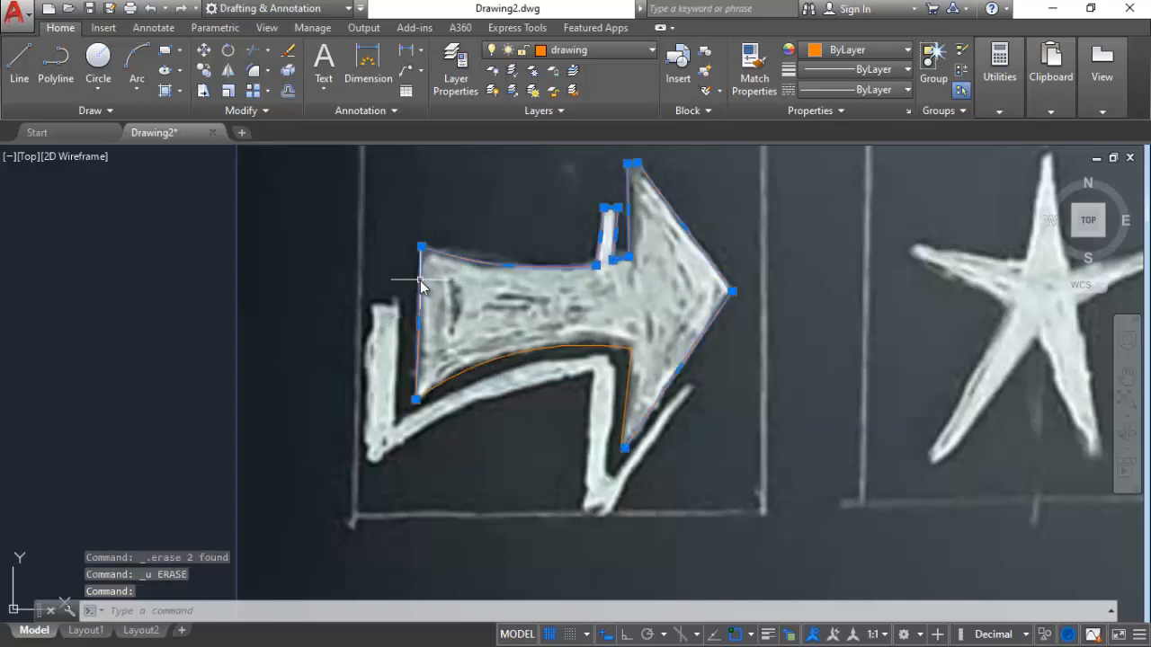
click(508, 358)
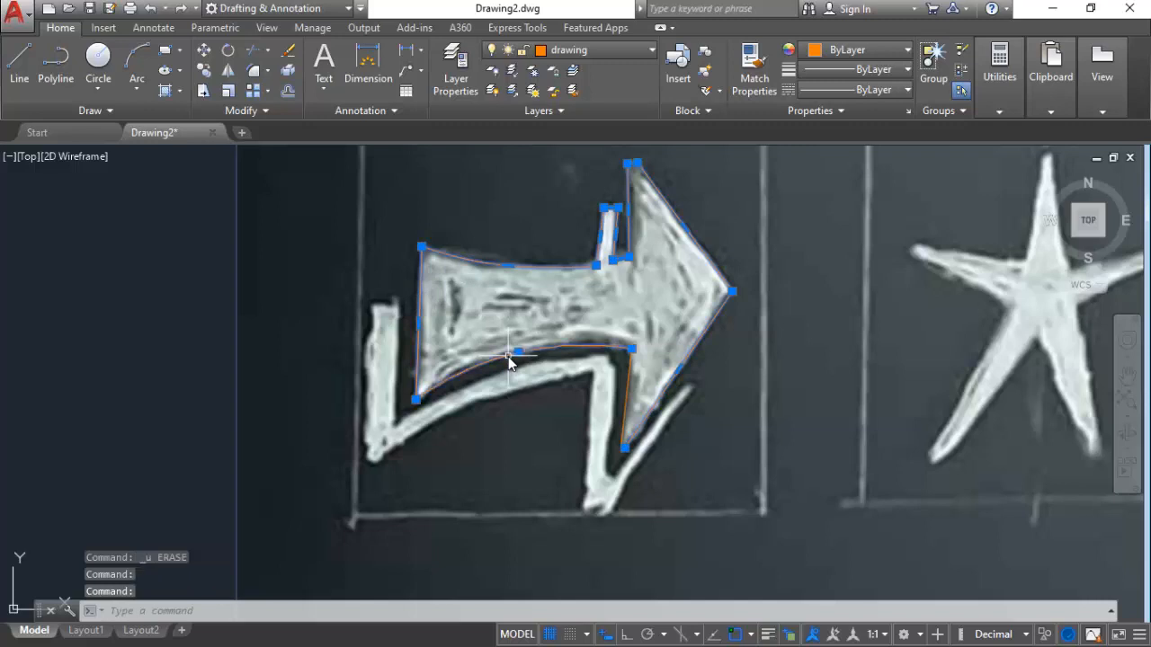
text(j)
key(Return)
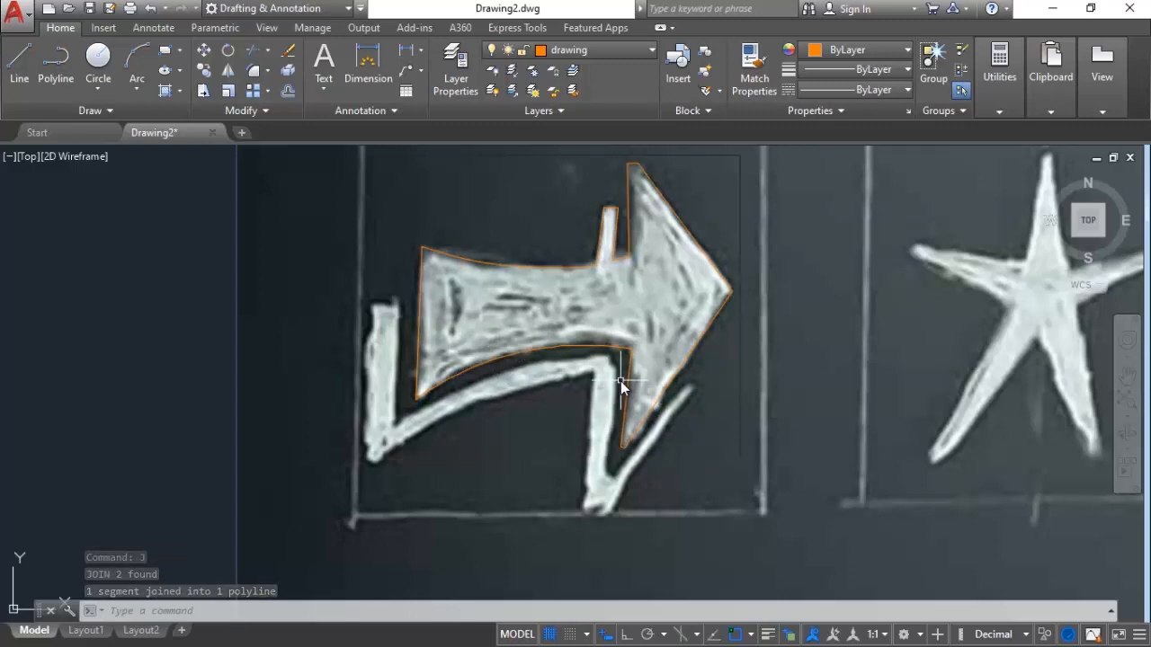
Join the remaining lower arrowhead polyline to the outline to complete the arrow's contour.
click(601, 349)
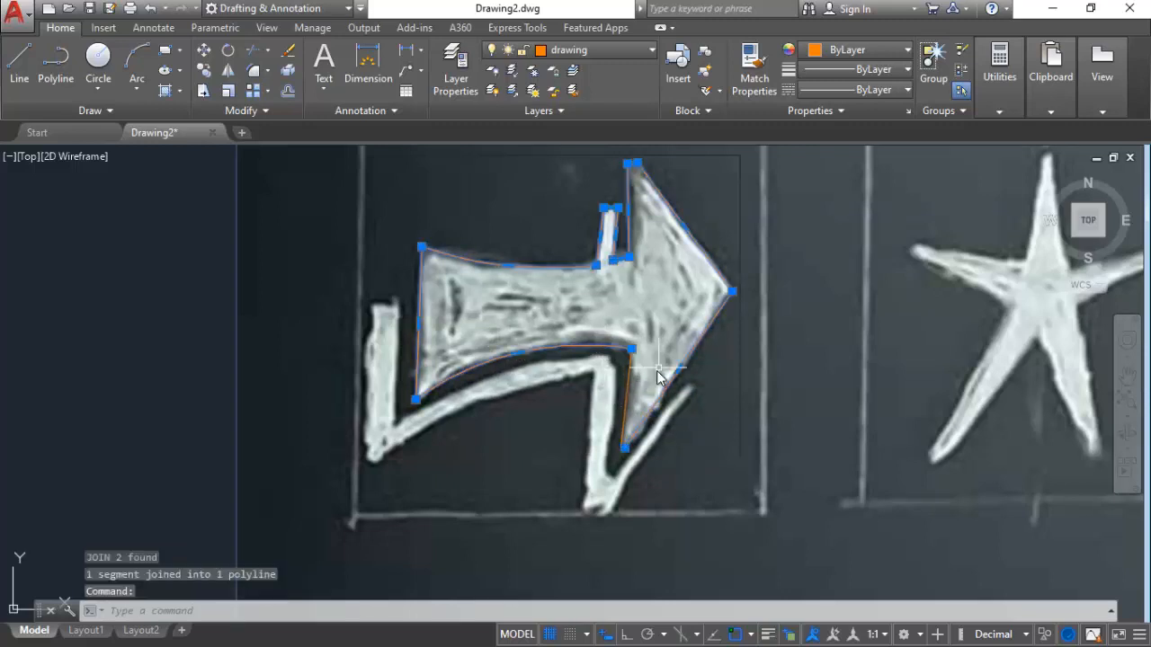
click(628, 383)
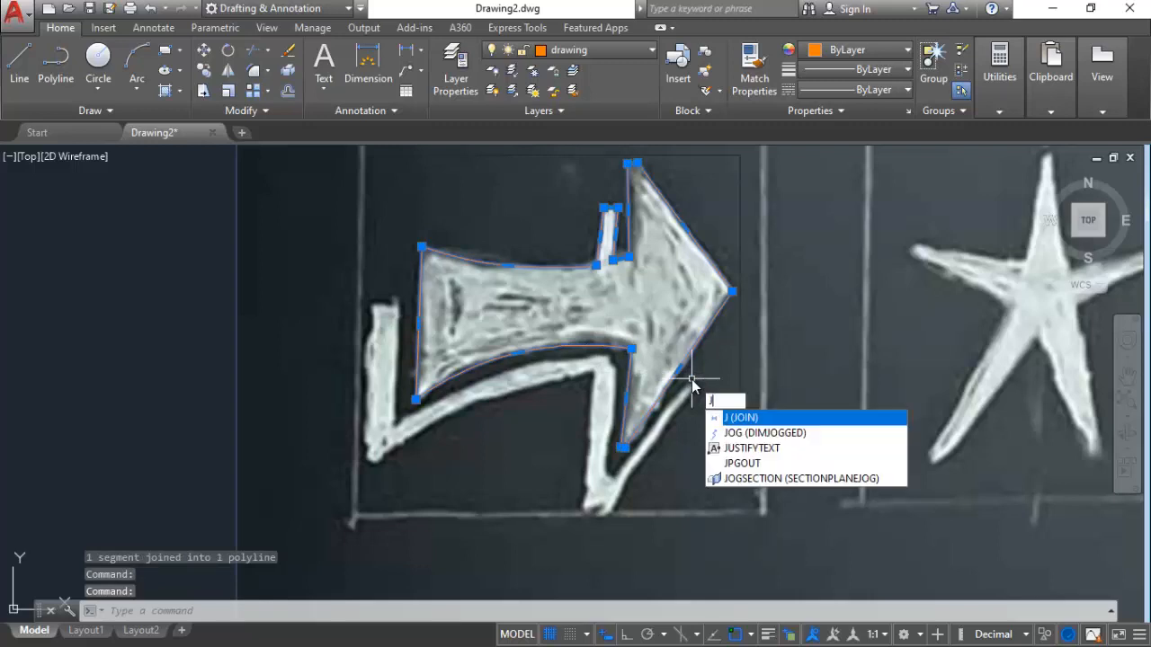
key(Return)
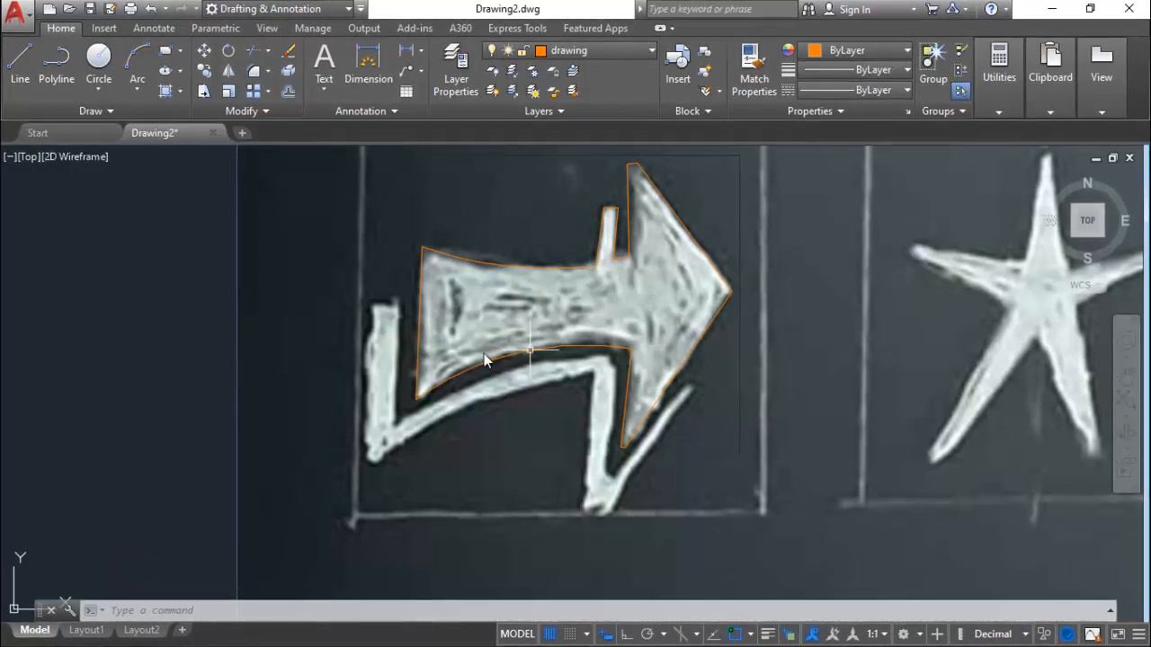
Trace the shadow's left upright bar with a polyline from its inner base corner up, across the top and down to the outer lower corner.
click(24, 82)
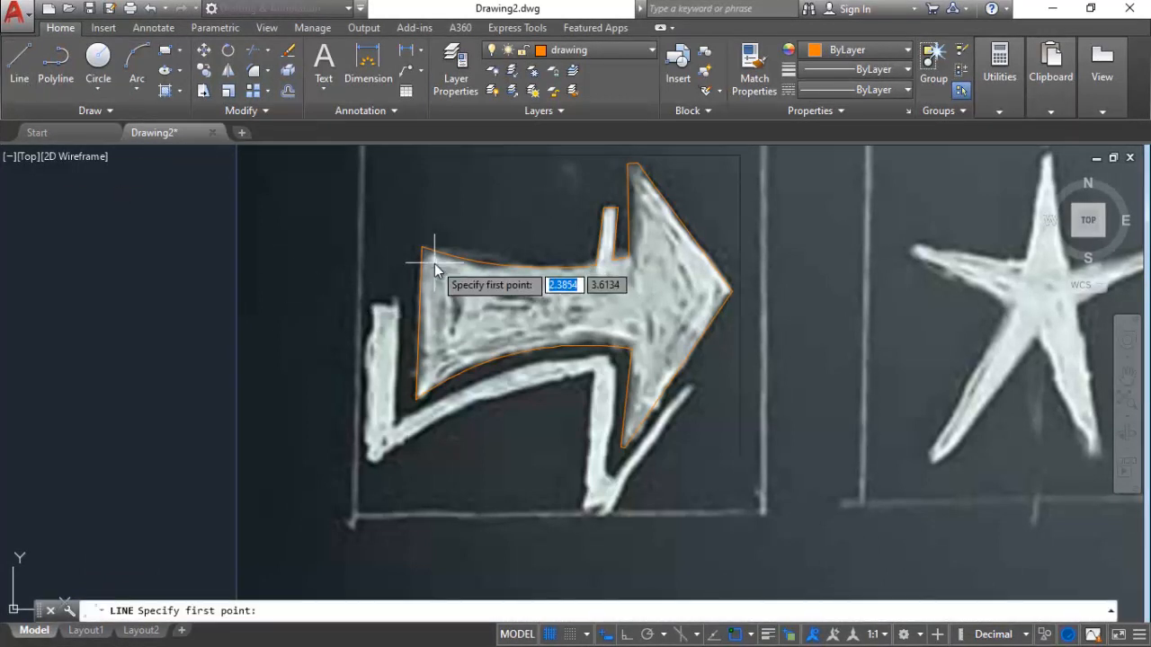
click(57, 78)
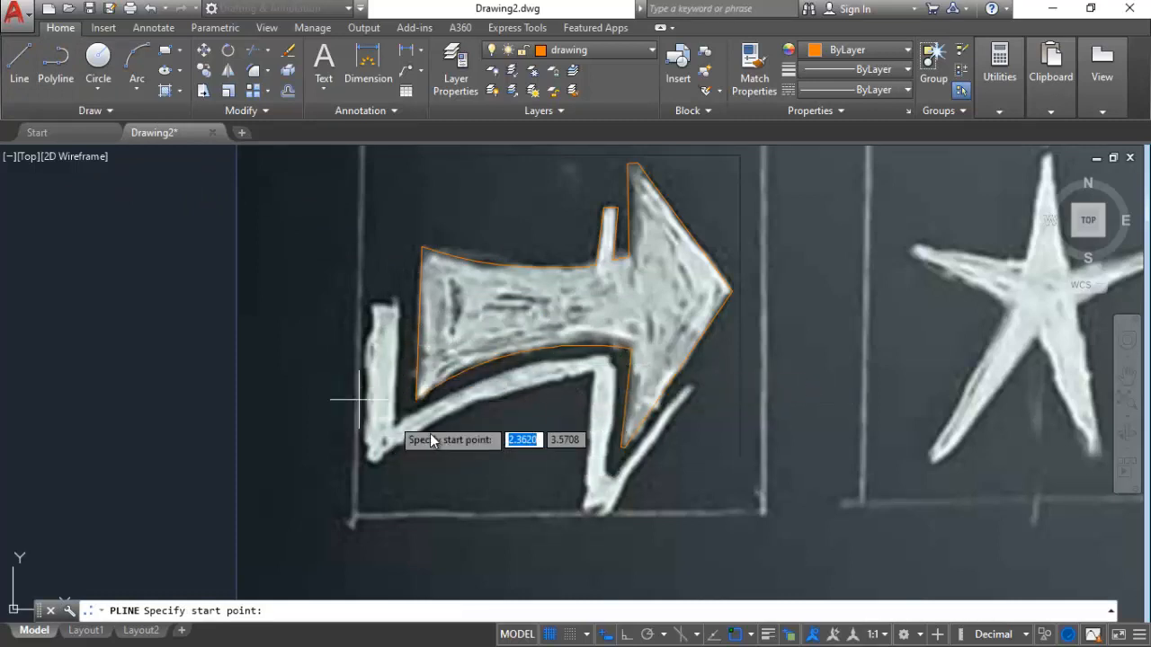
click(394, 424)
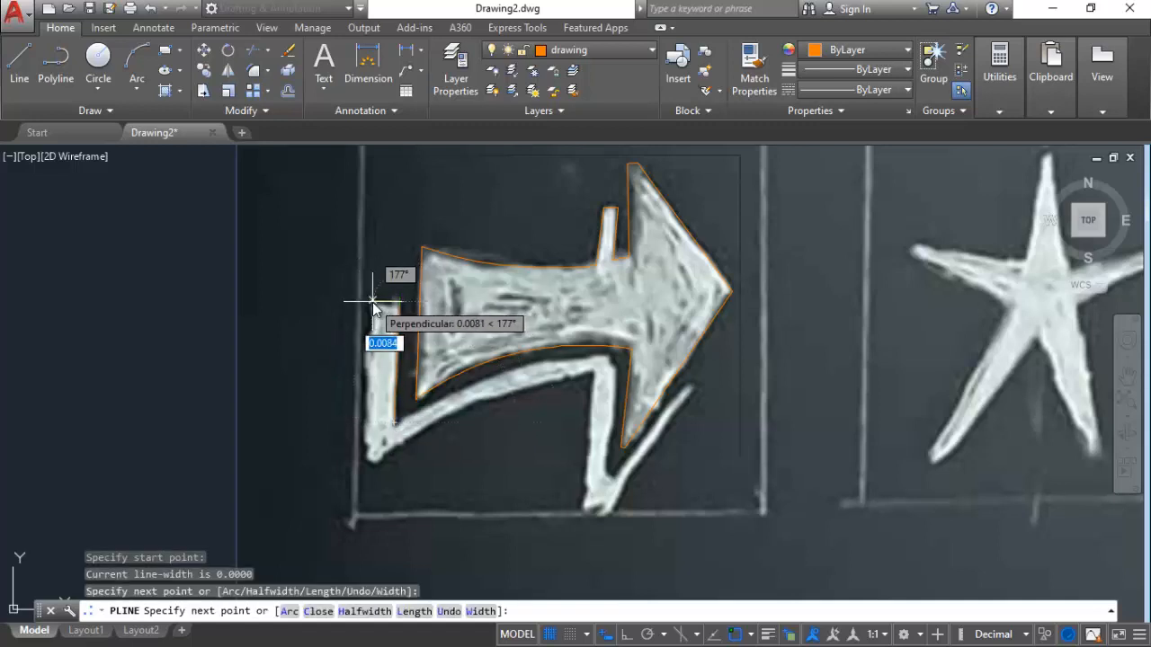
click(376, 304)
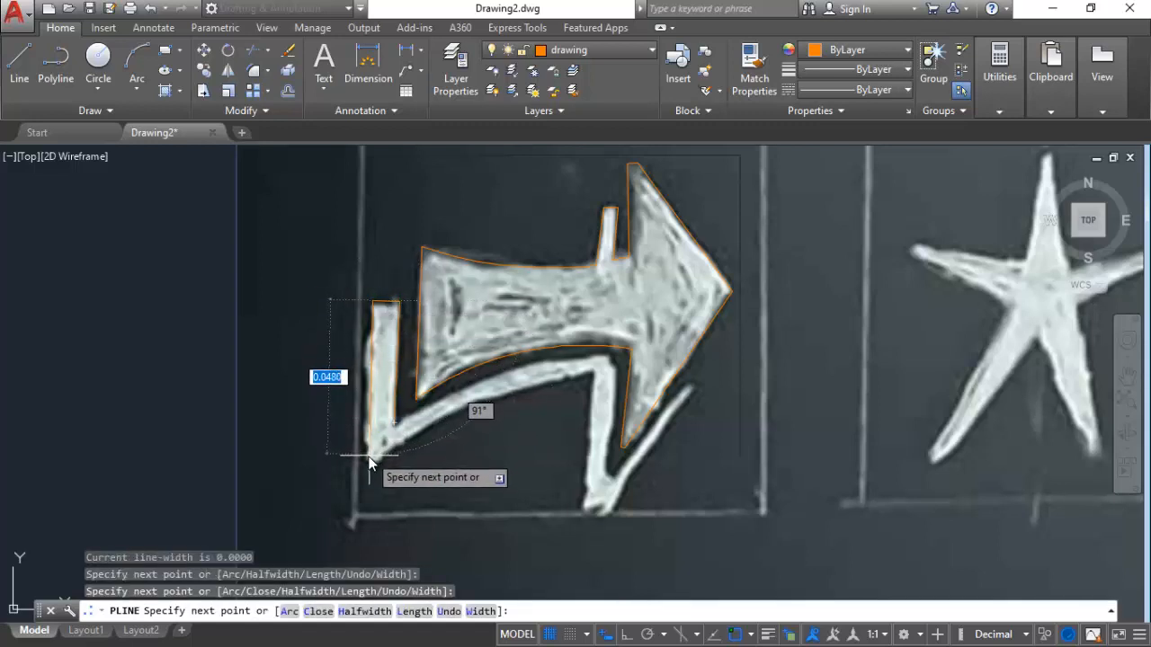
click(370, 456)
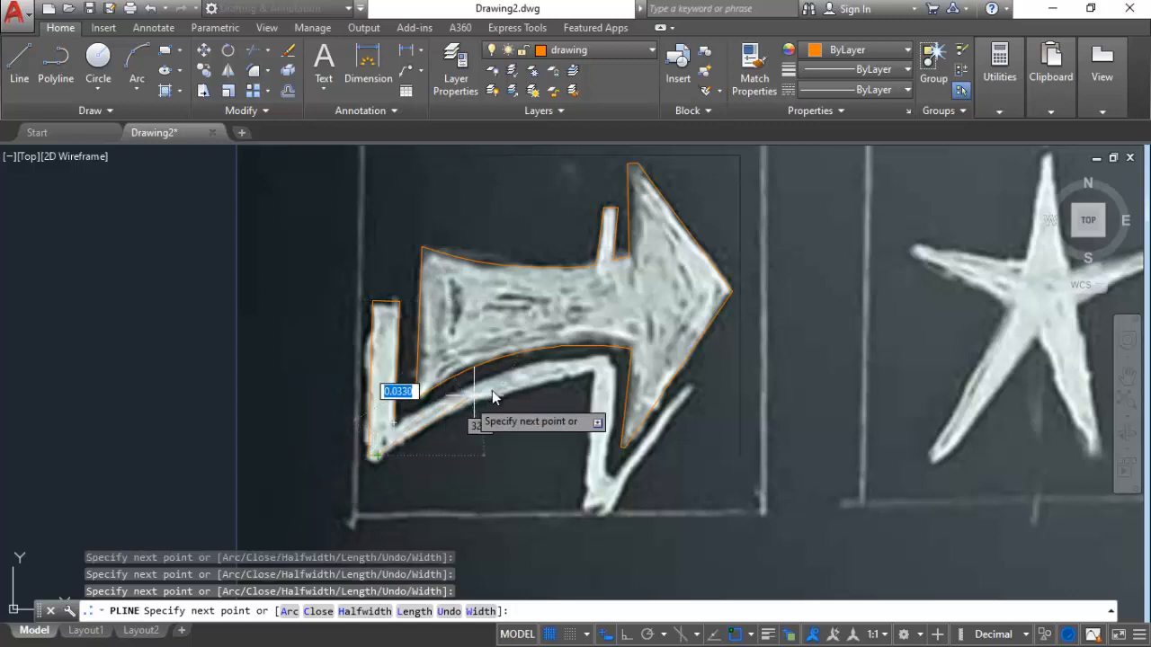
middle_drag(421, 489, 499, 410)
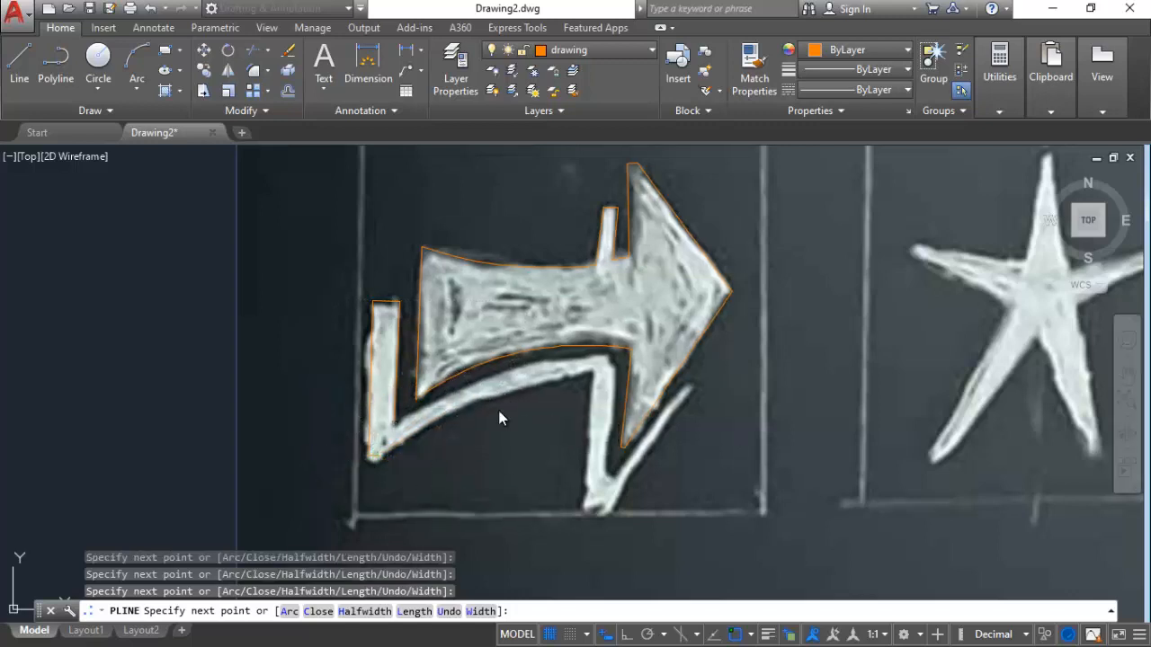
key(Escape)
Draw a polyline down the inner edge of the shadow's bar below the arrowhead, ending with a short segment at the inner corner.
click(55, 61)
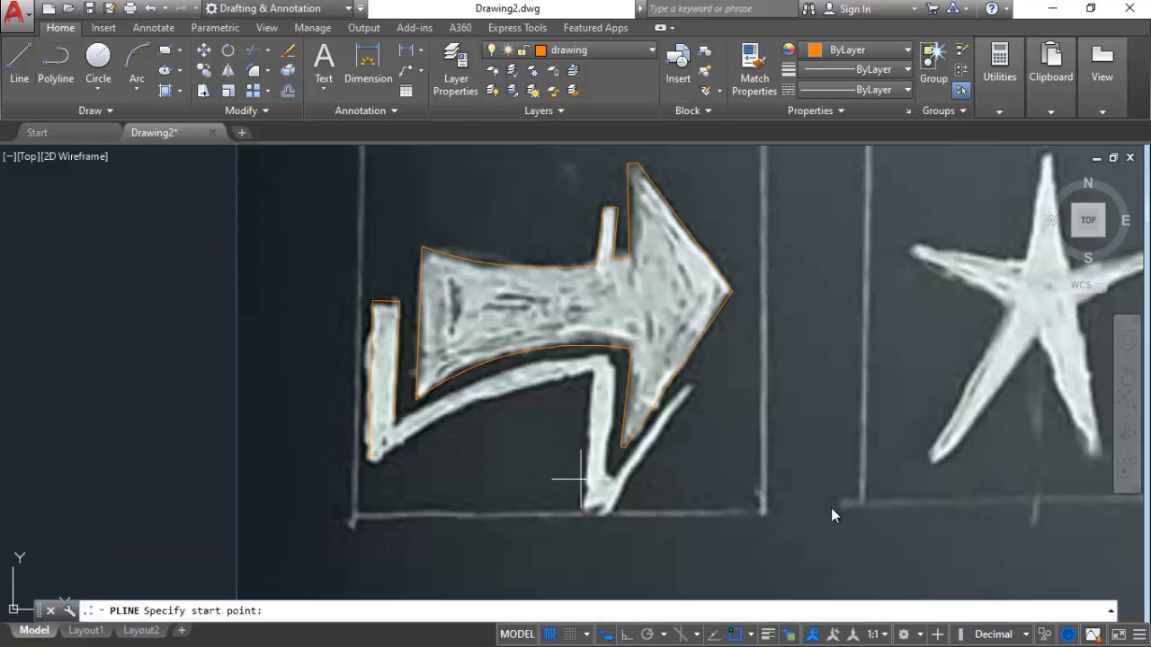
click(609, 360)
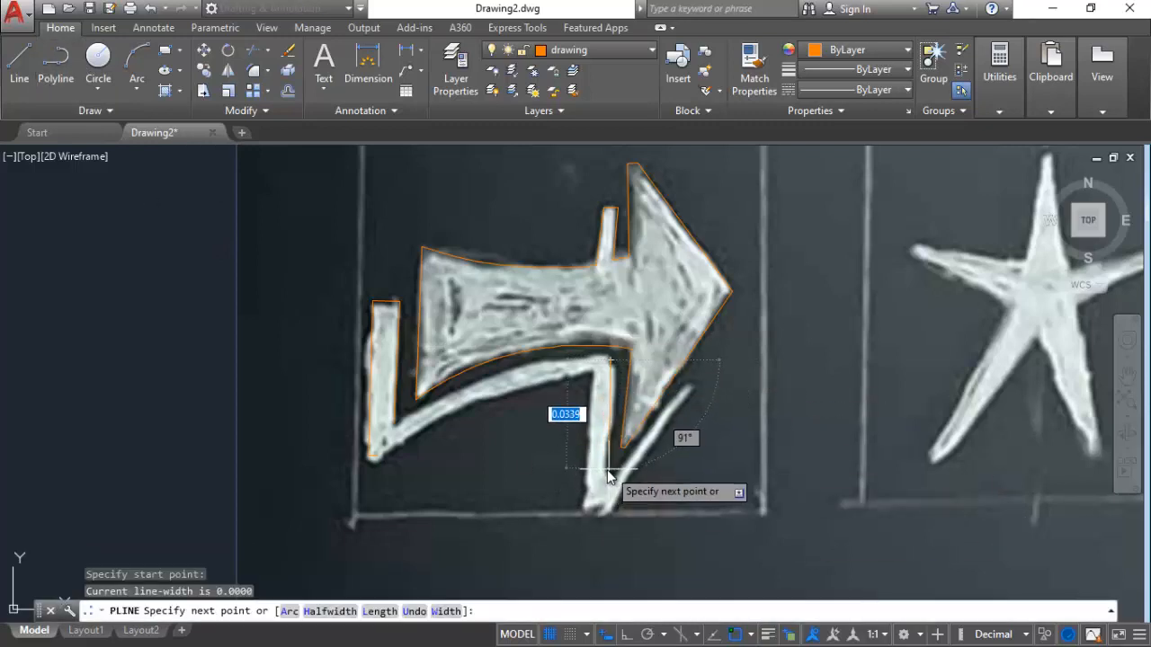
click(600, 475)
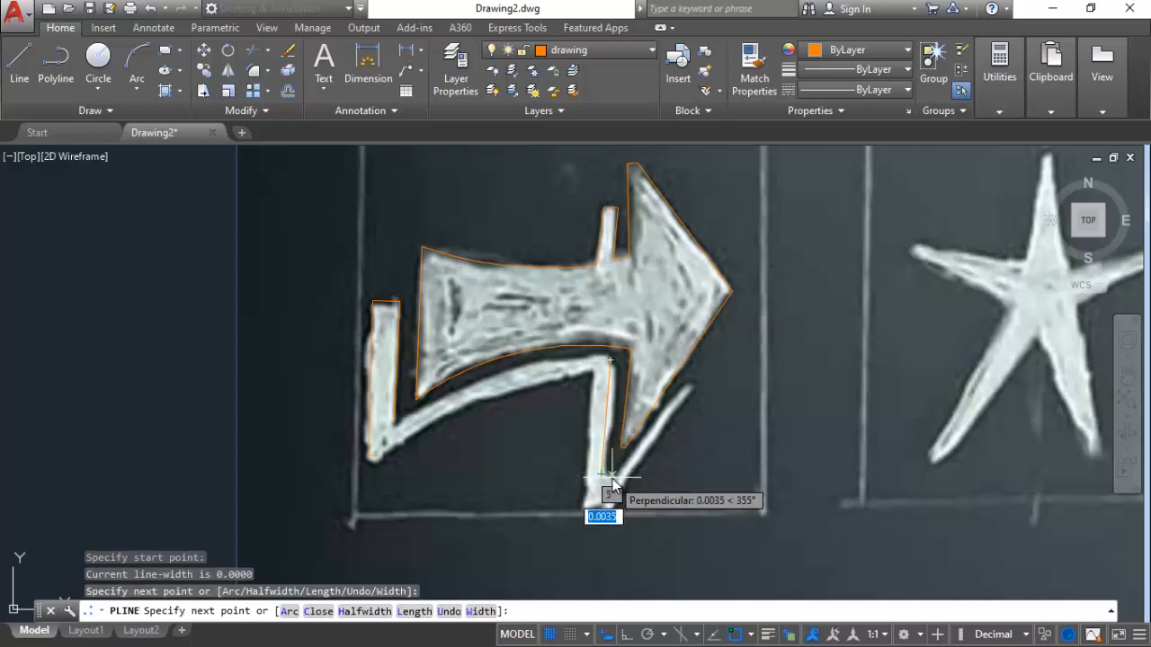
click(611, 483)
key(Escape)
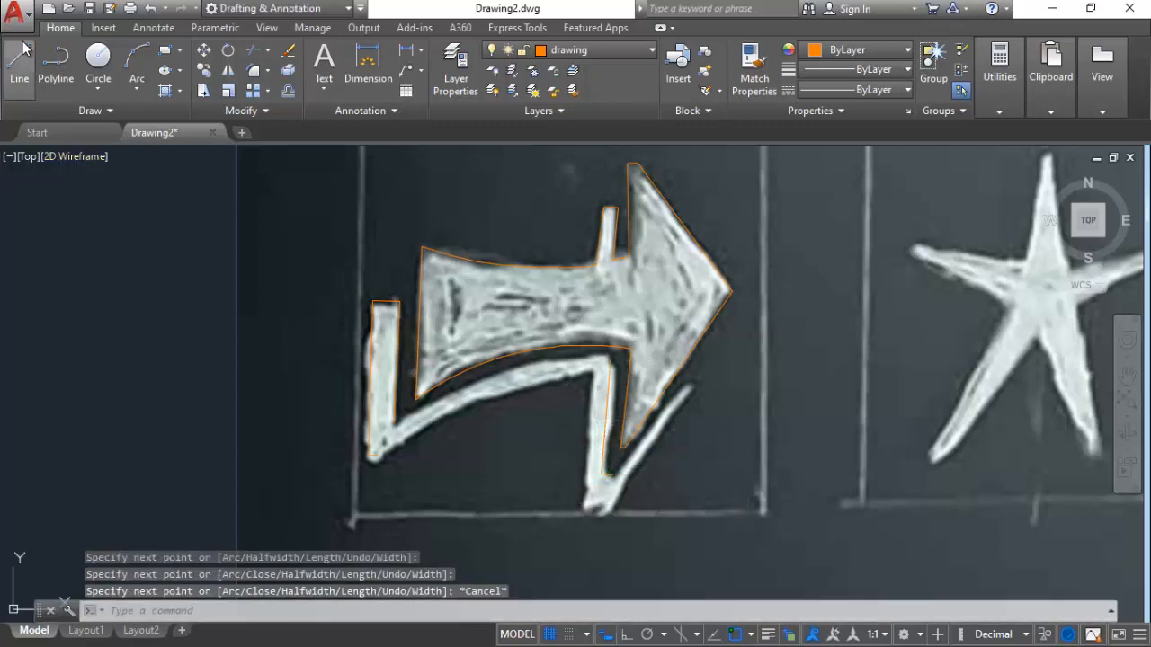
Draw a polyline down the outer edge of the shadow's bar below the arrowhead and across its short bottom edge.
click(54, 65)
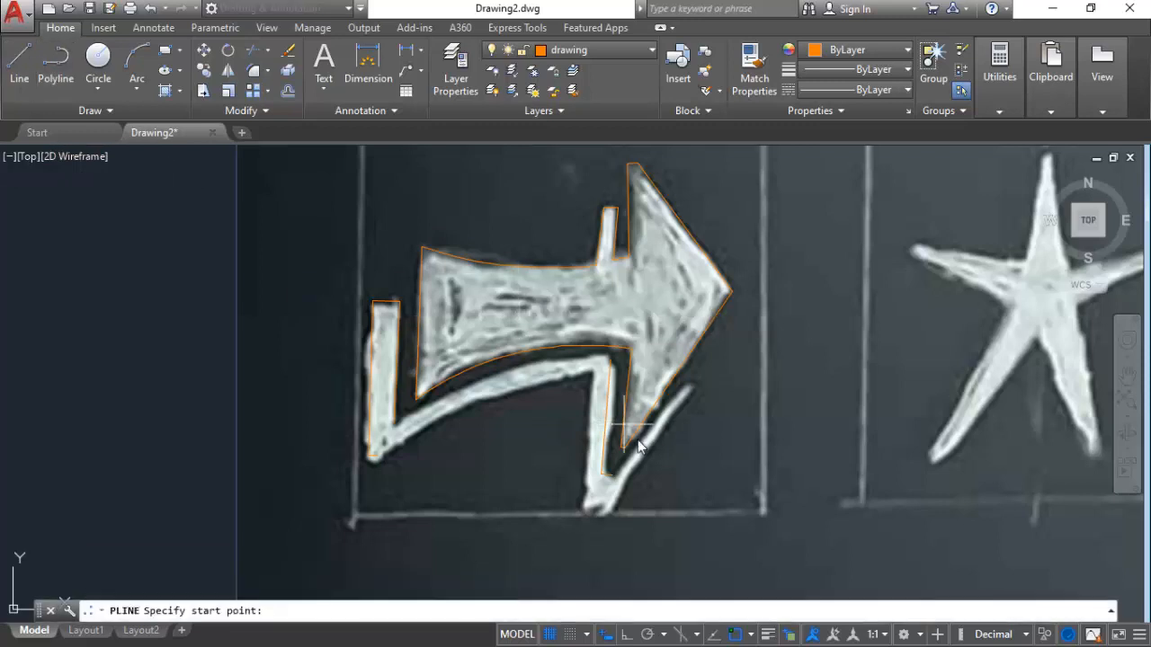
click(588, 371)
click(583, 510)
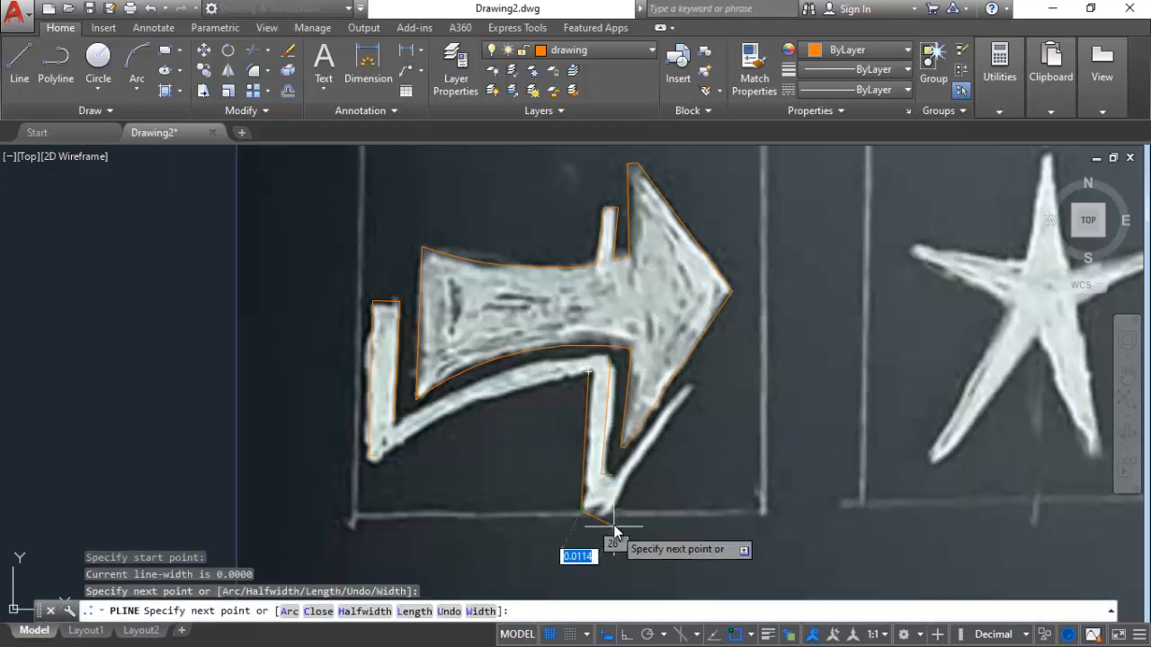
click(604, 510)
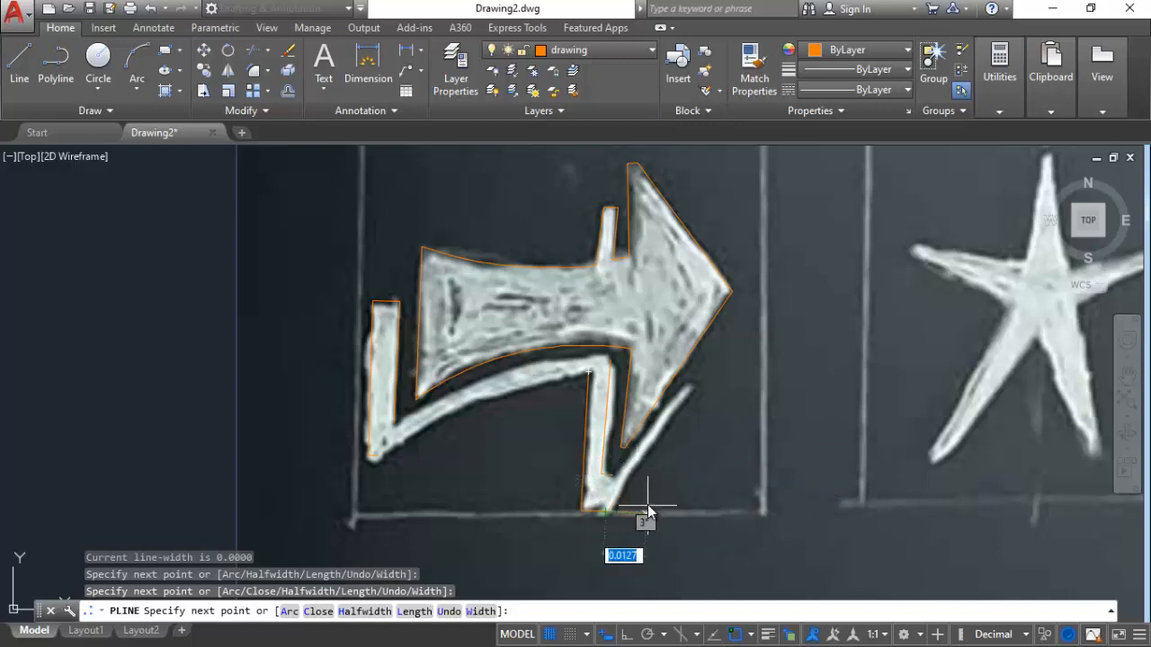
key(Escape)
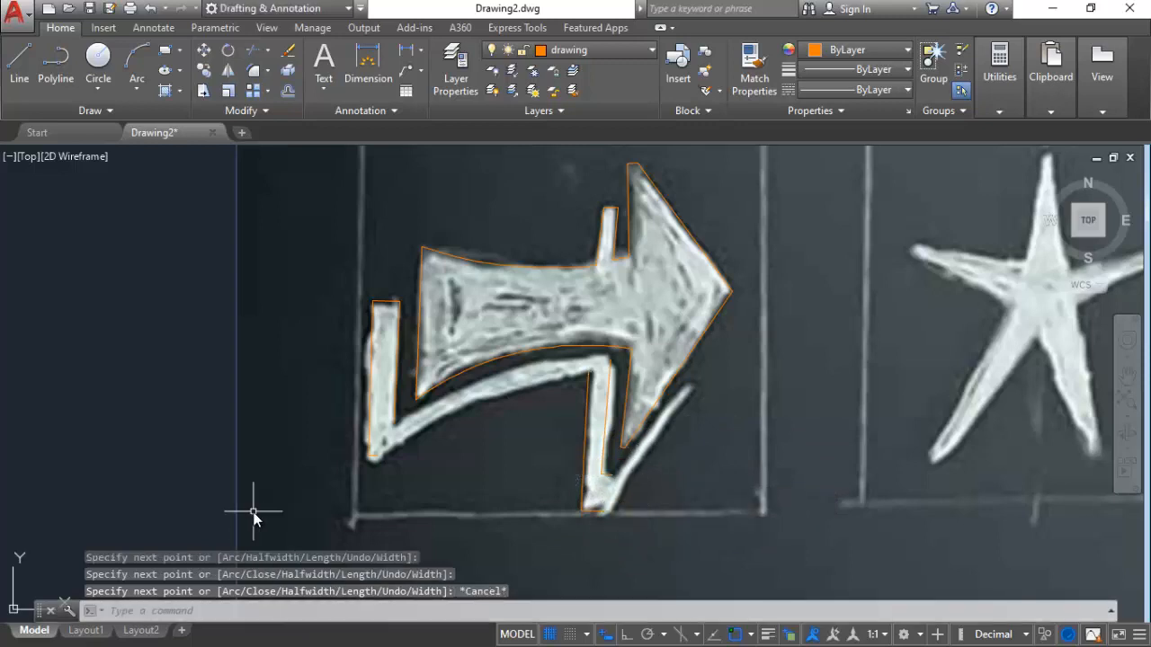
Draw a three-point arc along the shadow's lower curved edge, from the left bar's bottom corner to the outer edge of the bar below the arrowhead.
click(142, 63)
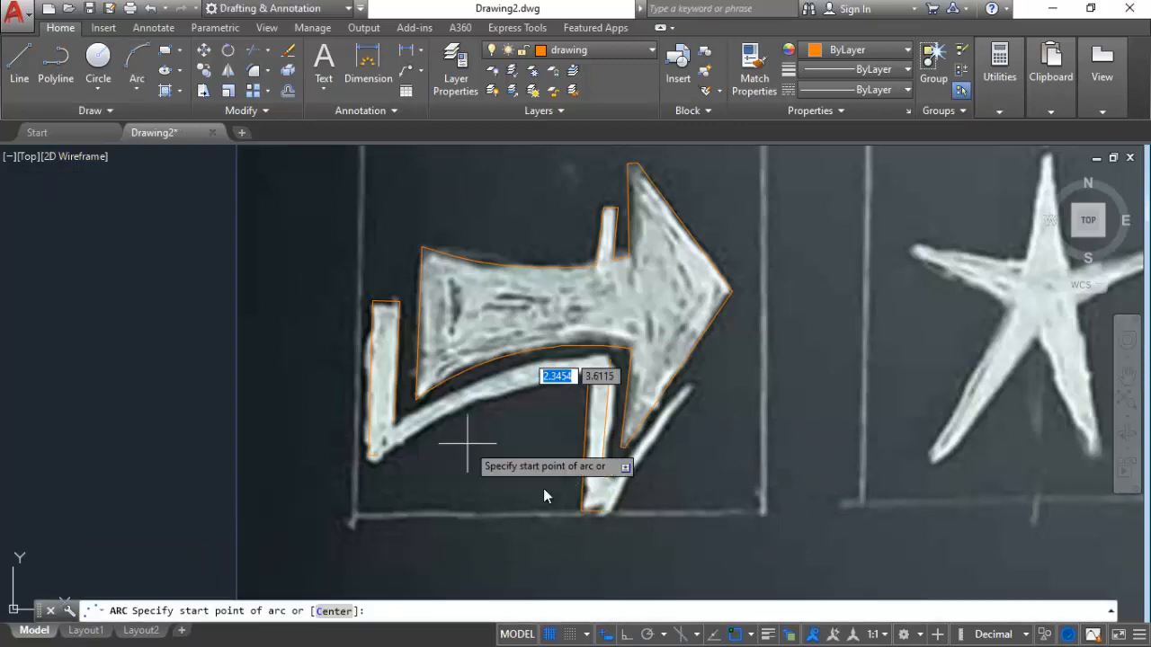
click(382, 456)
click(492, 396)
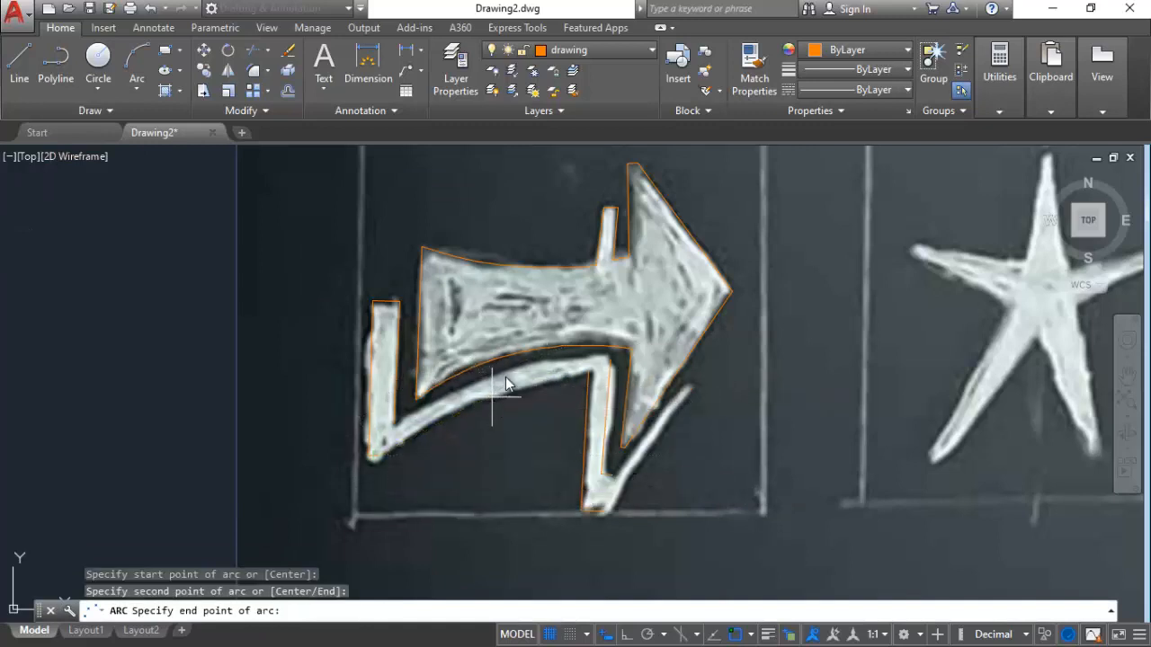
click(590, 371)
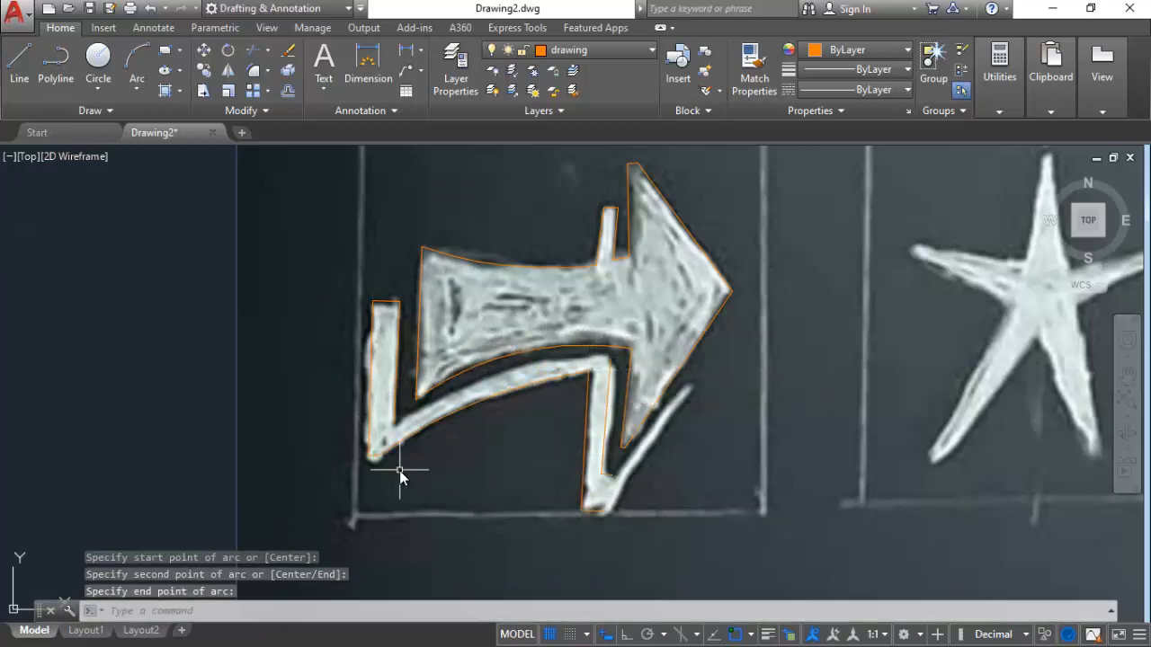
Draw a three-point arc along the shadow's upper curved edge, from the left bar's inner base corner to the second bar's inner edge.
click(143, 61)
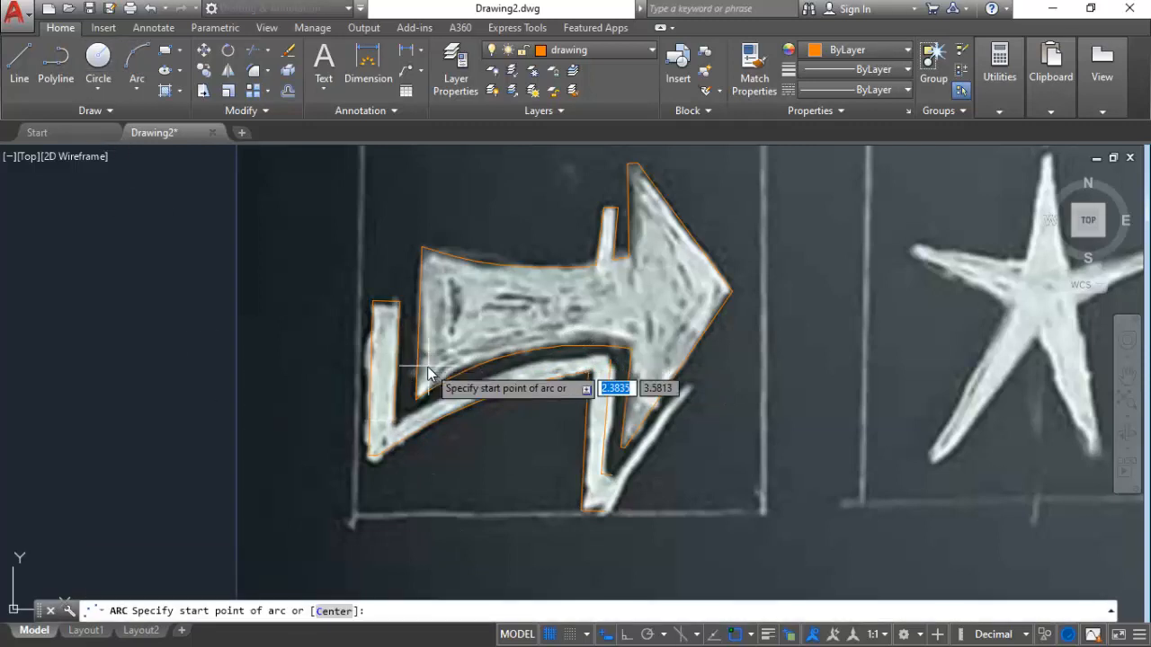
click(392, 421)
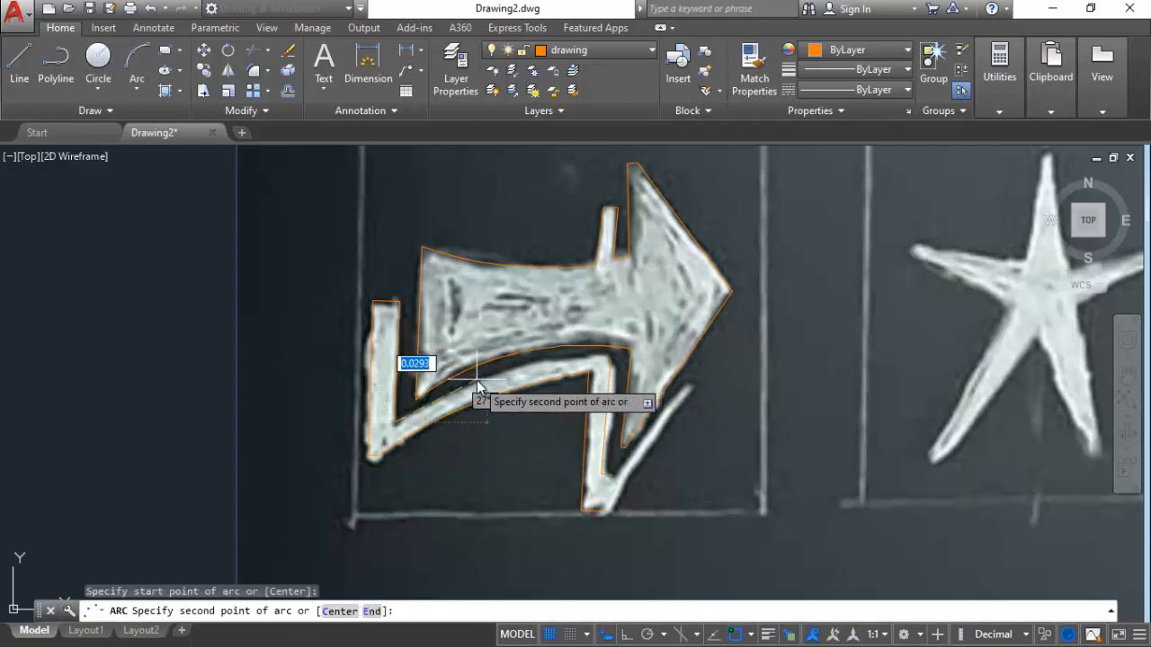
click(484, 386)
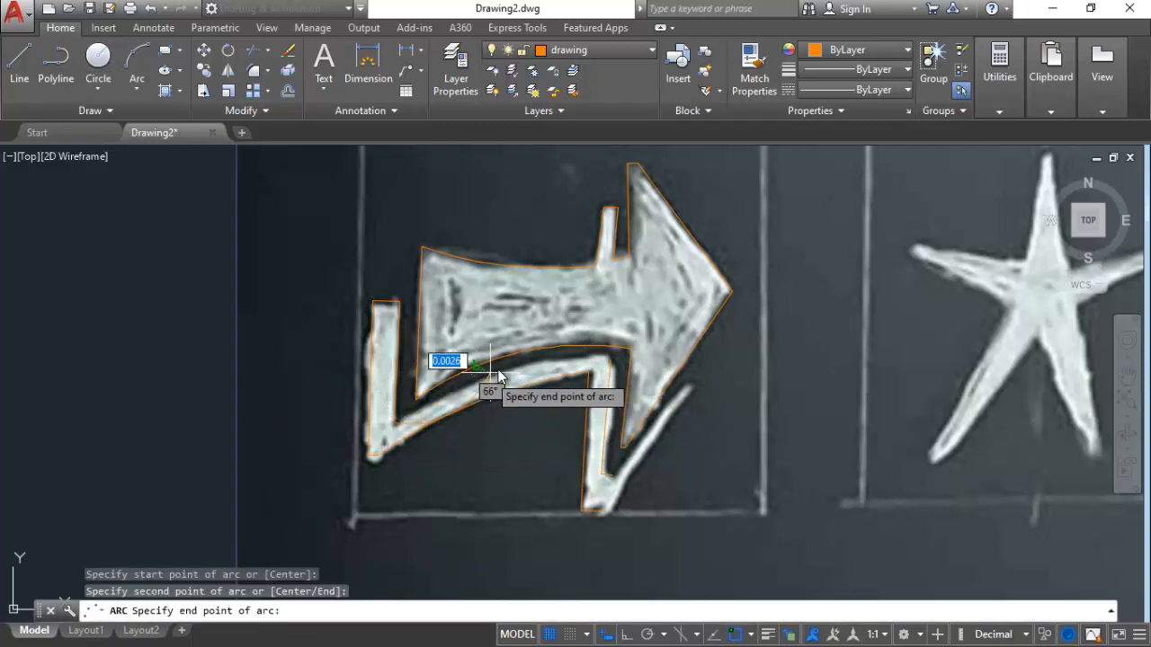
click(625, 351)
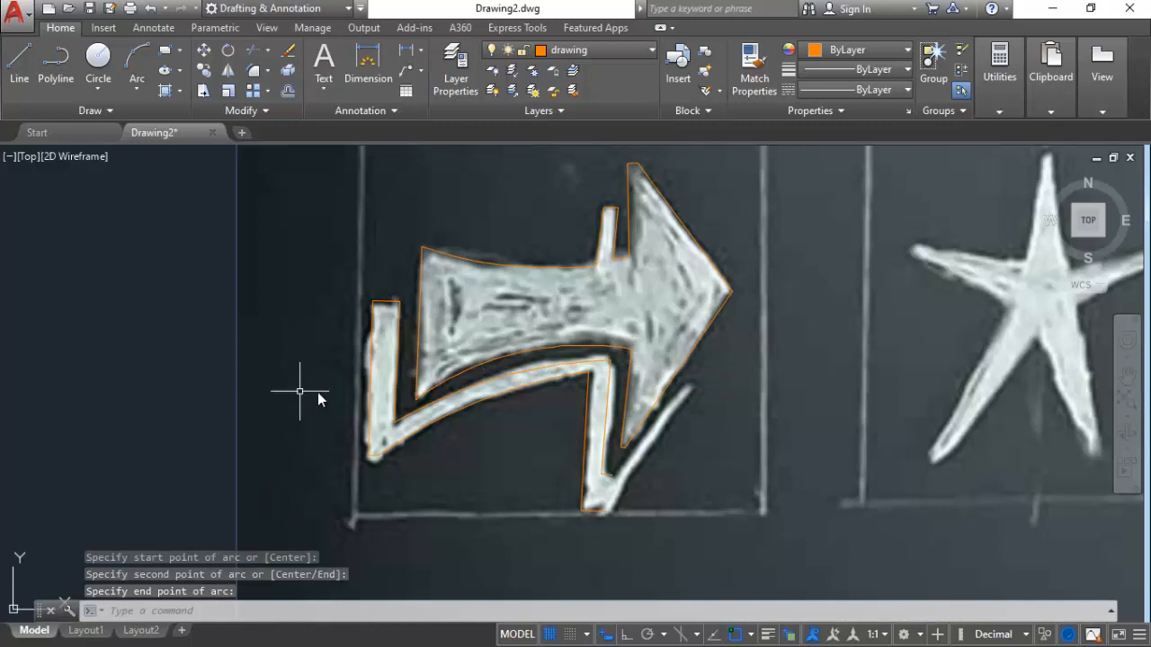
Adjust the bulge of the shadow's upper arc by stretching its midpoint slightly to follow the sketched curve.
click(481, 385)
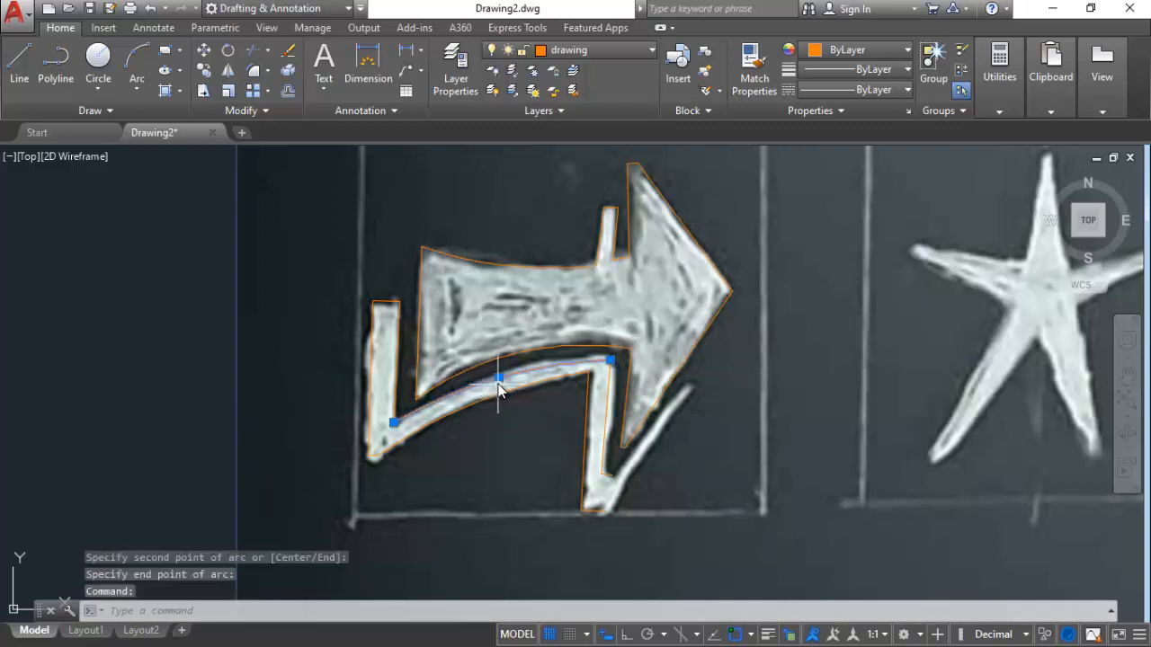
click(499, 380)
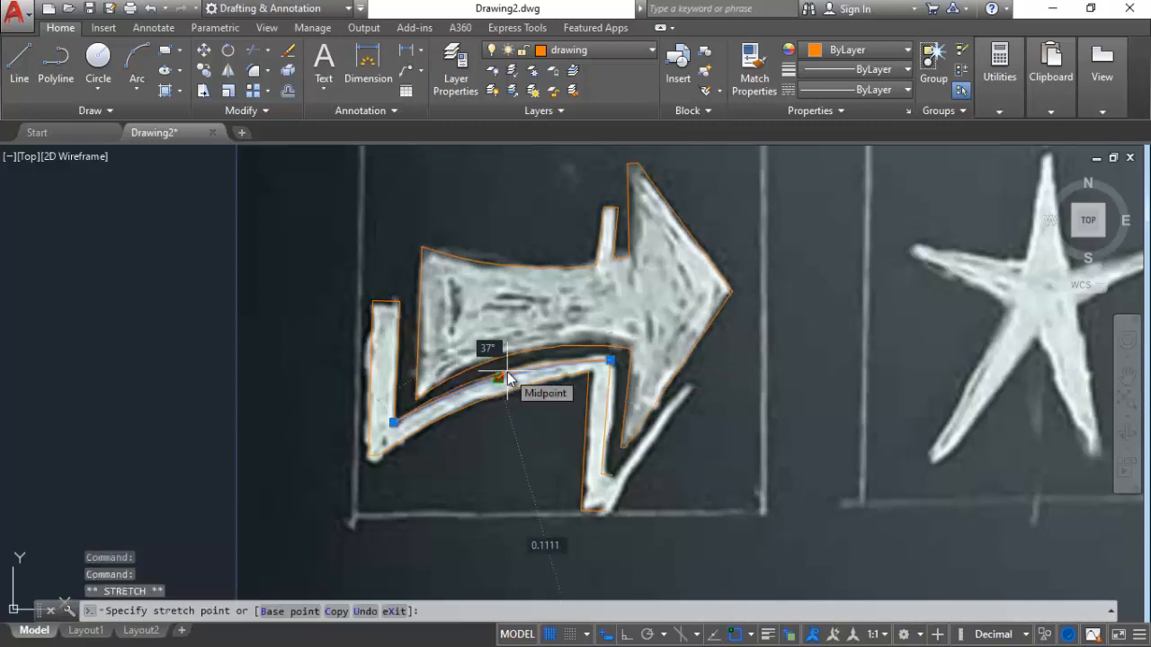
click(507, 378)
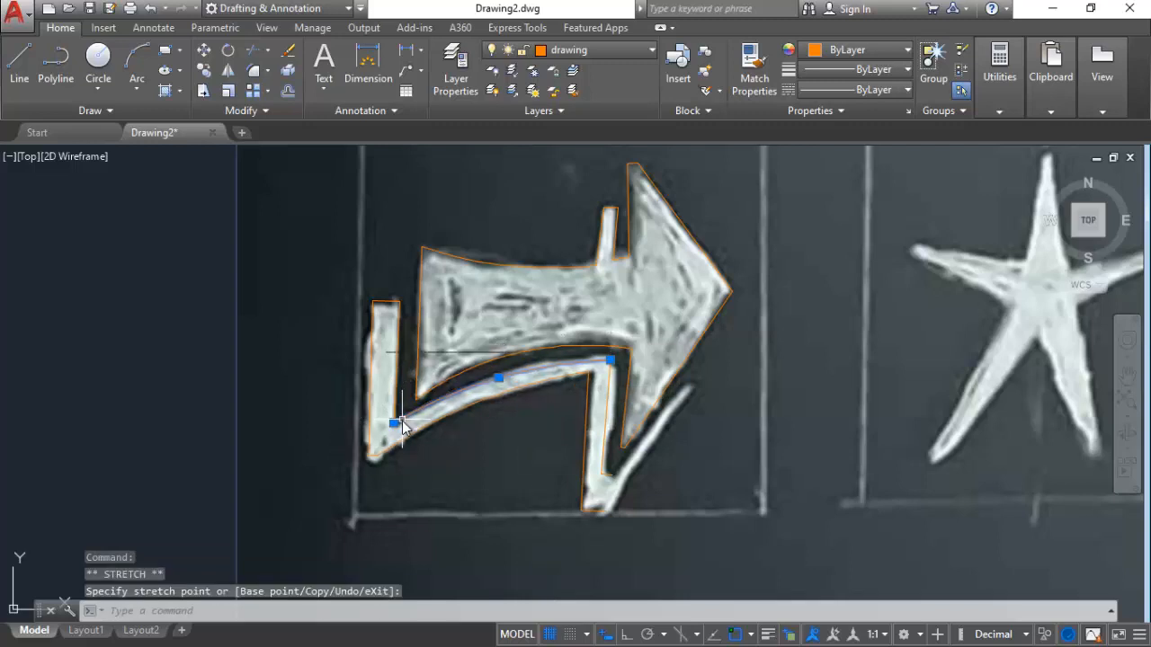
click(398, 438)
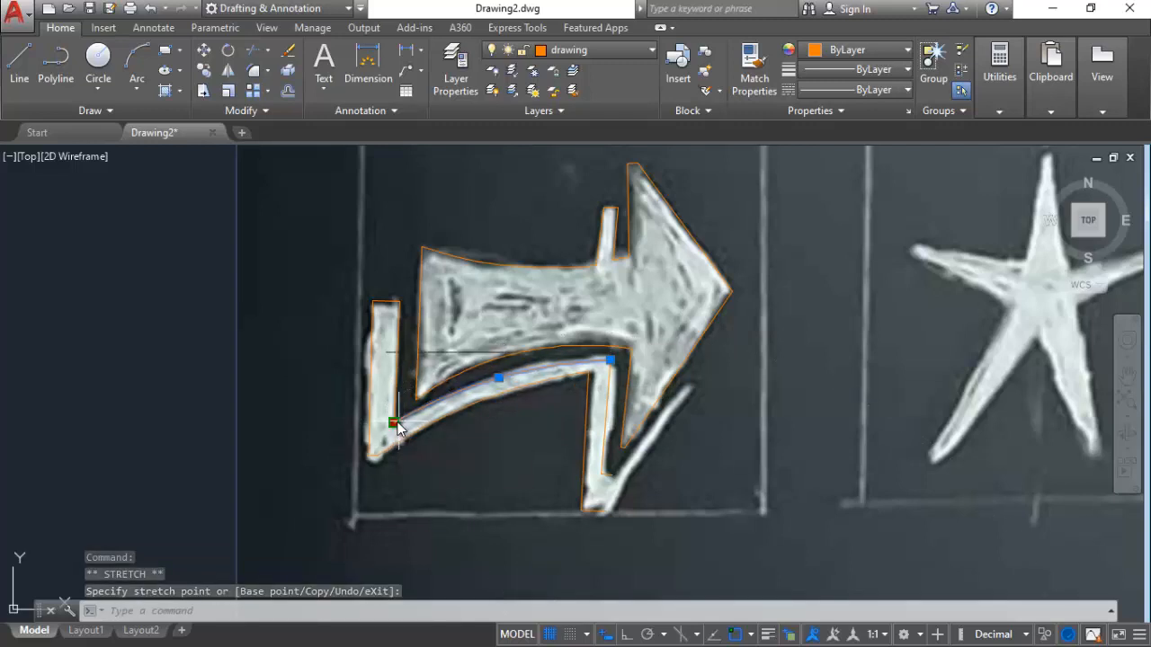
click(398, 438)
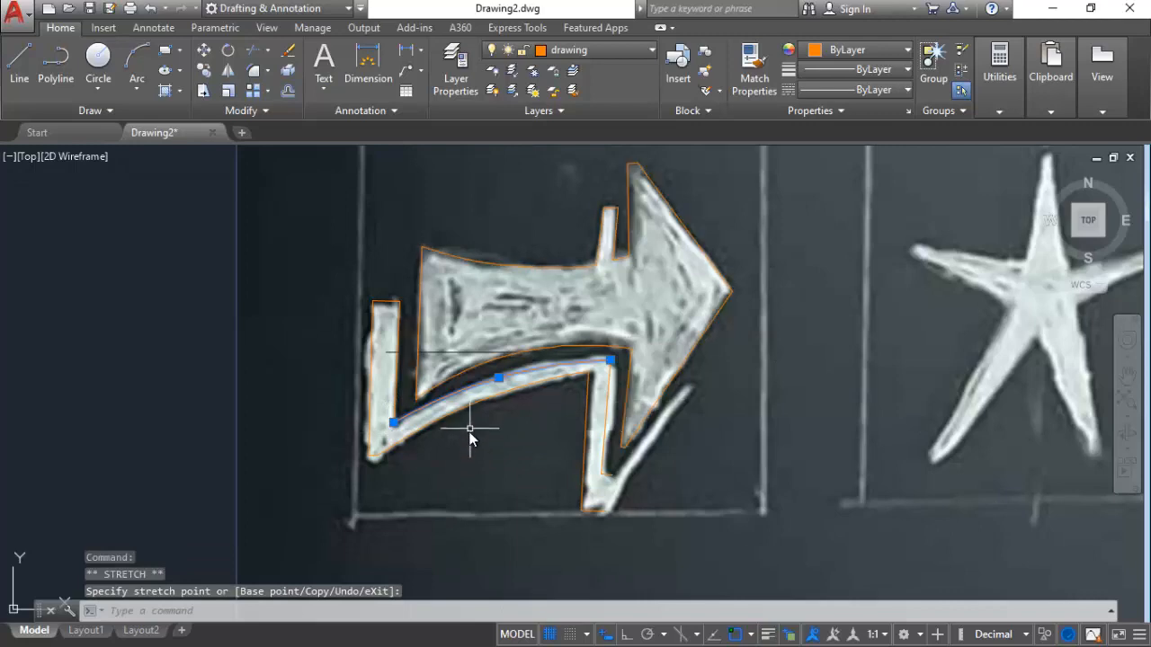
scroll(452, 454, up, 4)
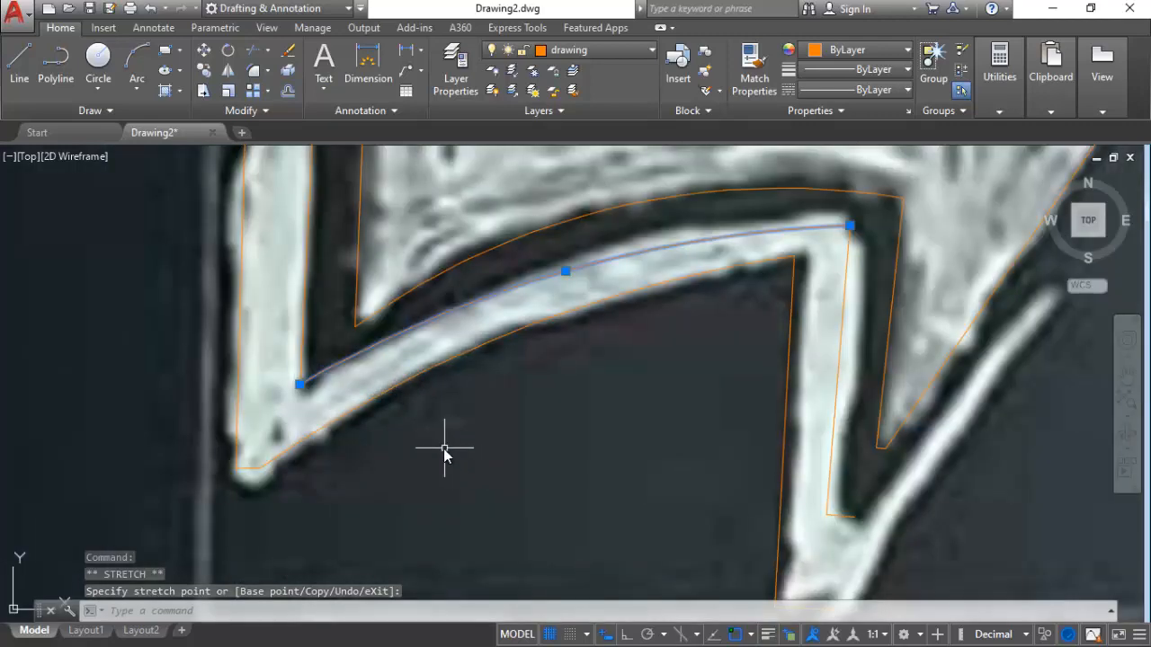
scroll(501, 419, down, 3)
scroll(523, 437, up, 2)
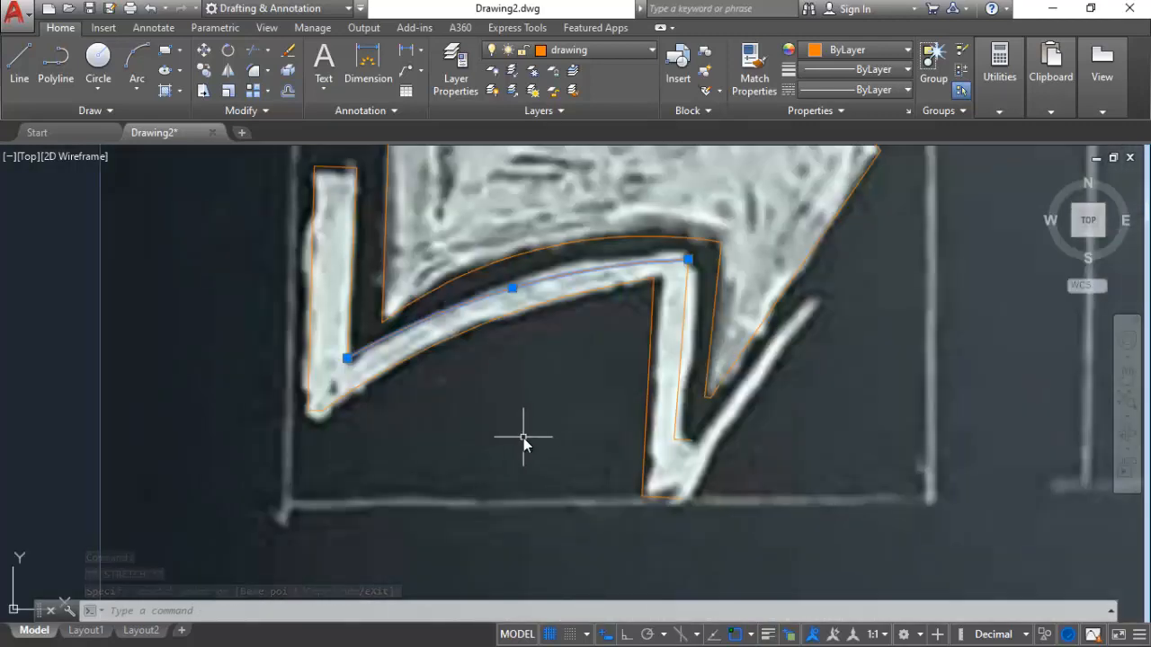
scroll(524, 437, down, 2)
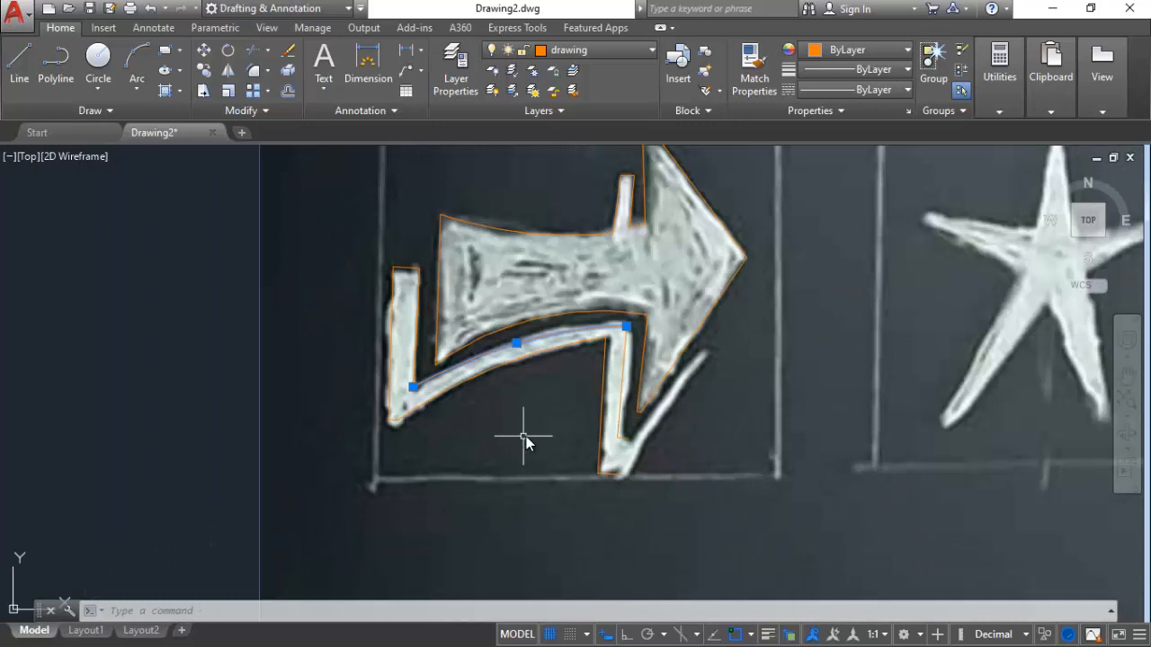
Draw a polyline up the outer edge of the shadow's diagonal stroke, from the second bar's bottom corner to the stroke's tip.
click(70, 79)
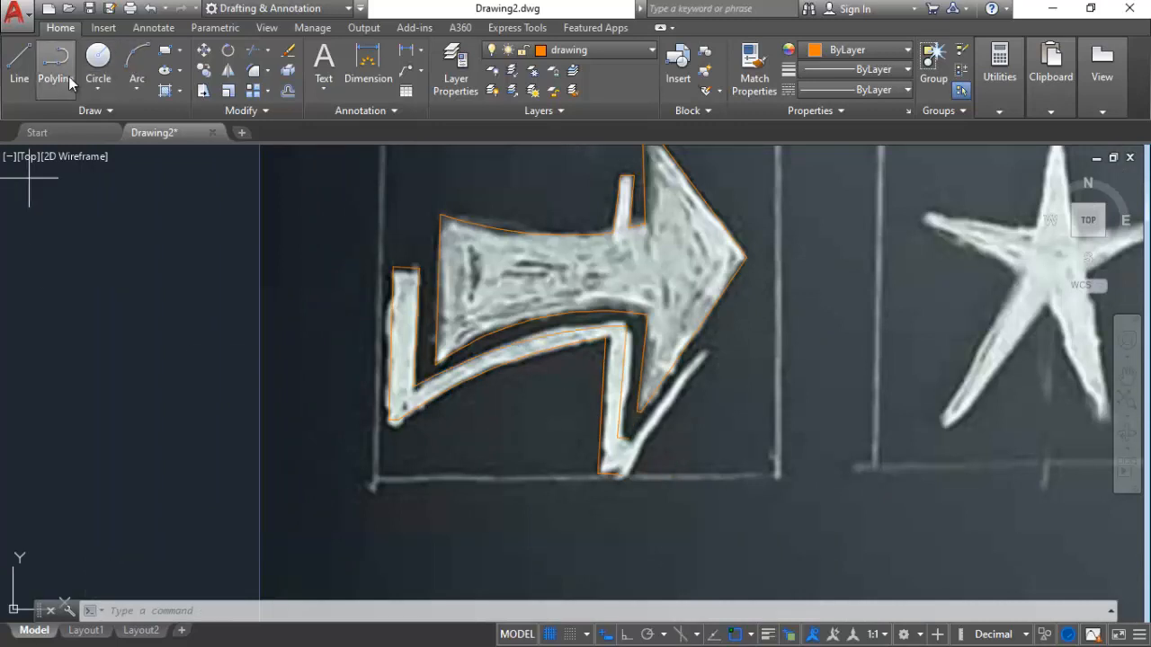
click(621, 474)
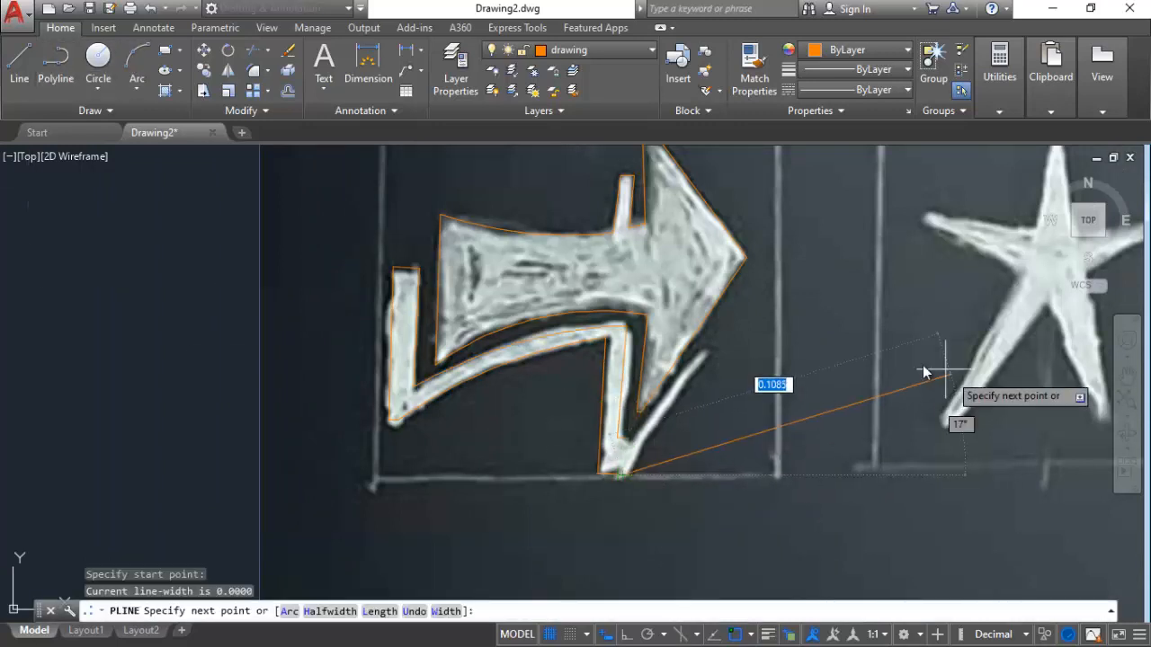
click(675, 409)
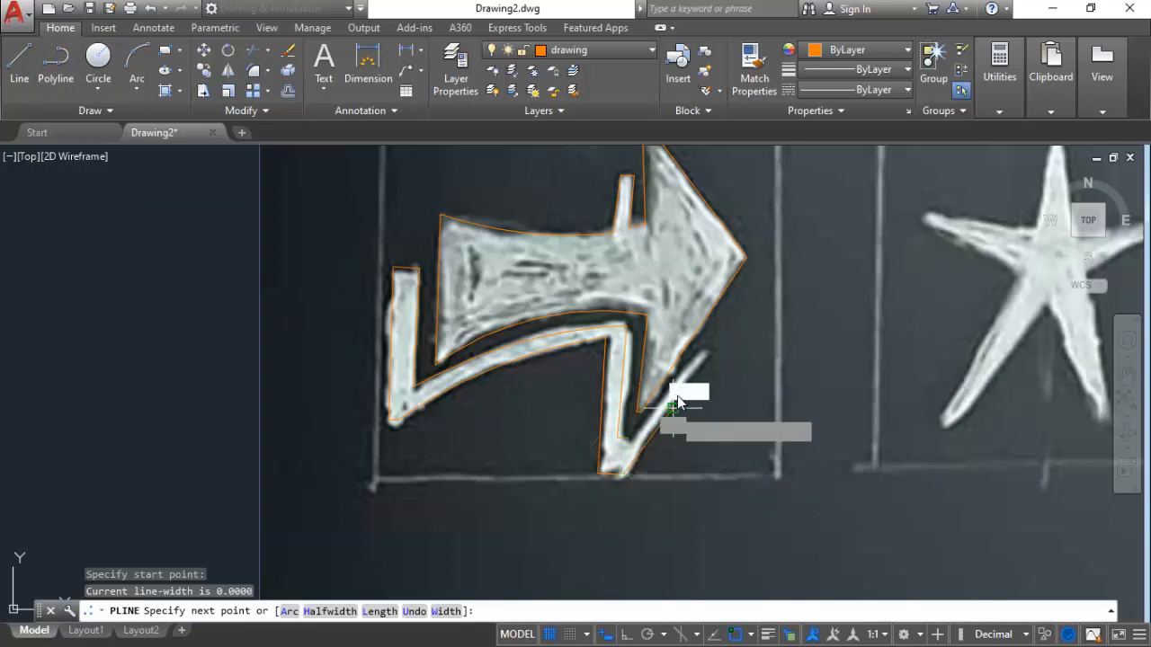
click(715, 356)
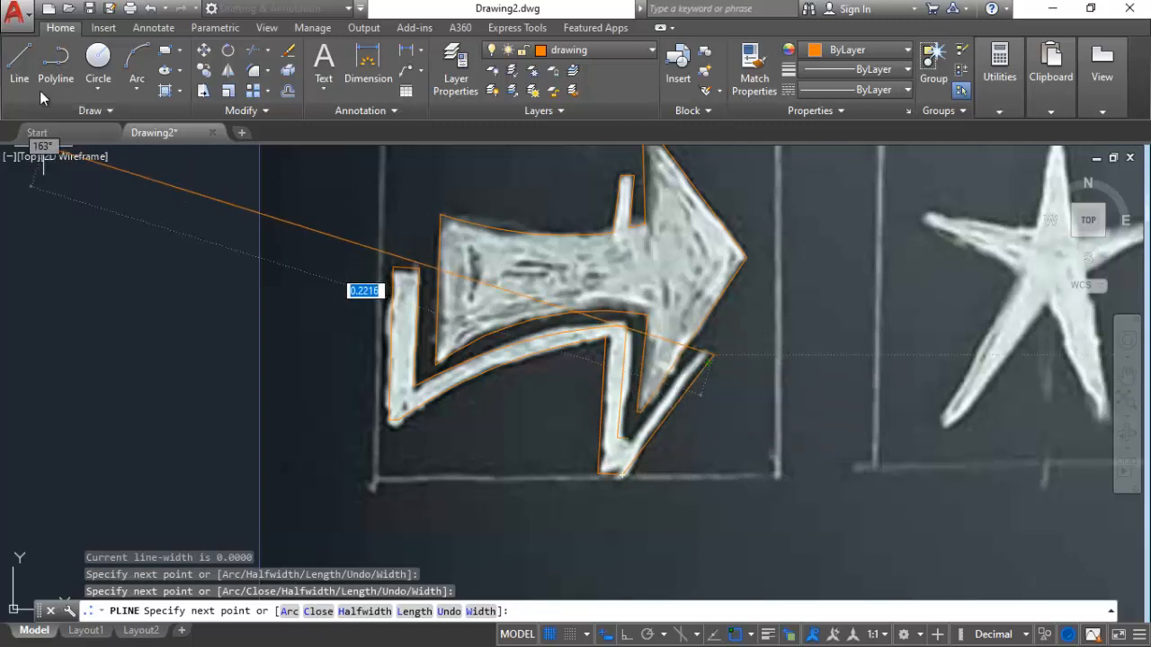
Draw a short polyline across the tip of the shadow's diagonal stroke, starting from the end of its outer edge.
click(54, 60)
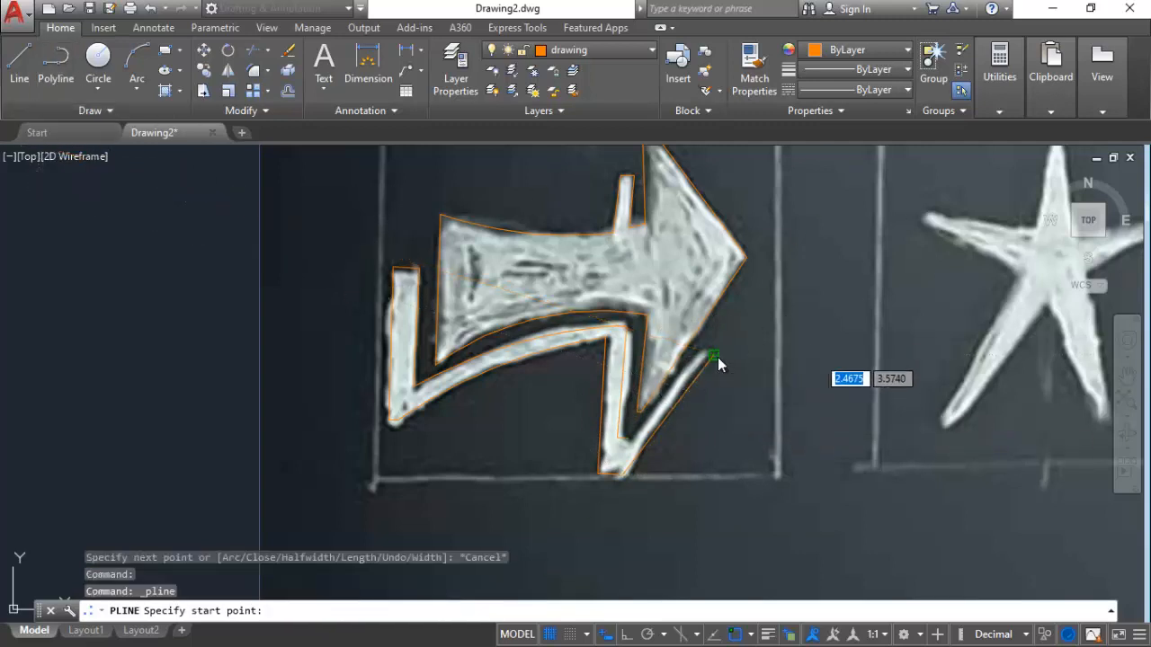
click(711, 356)
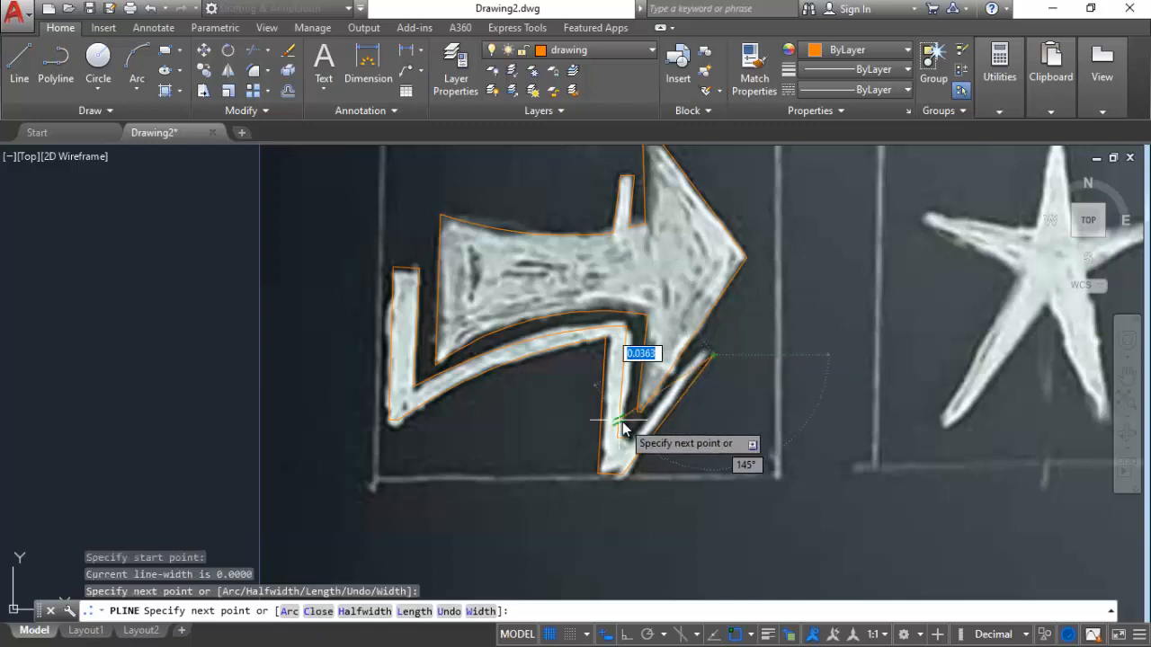
scroll(719, 315, up, 6)
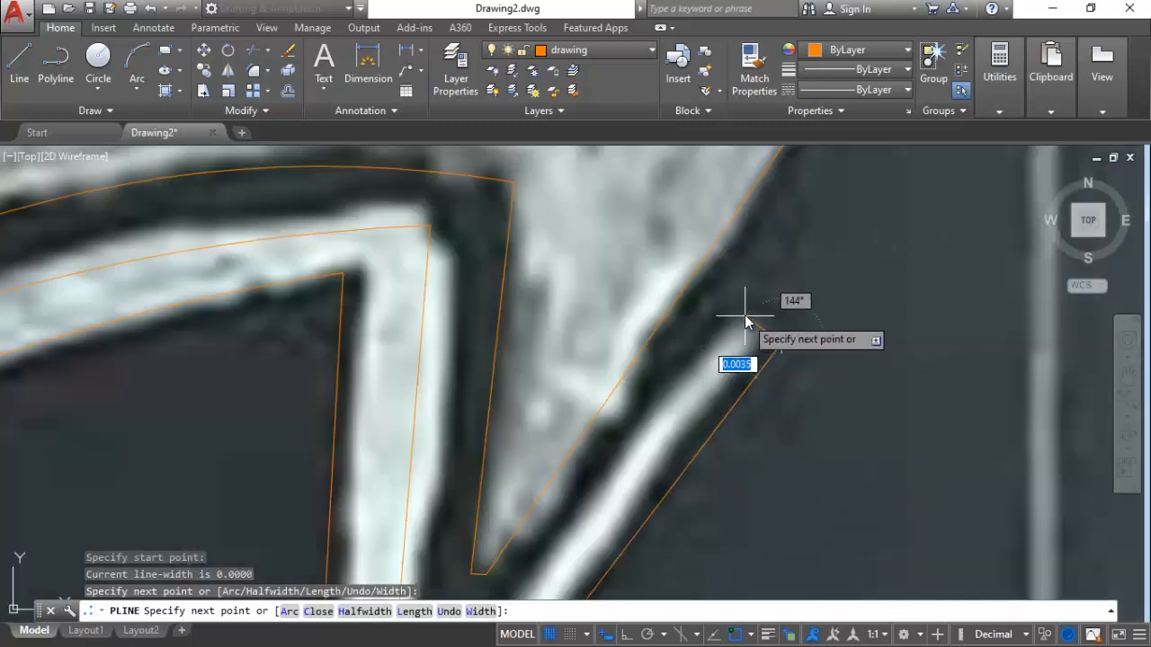
click(745, 315)
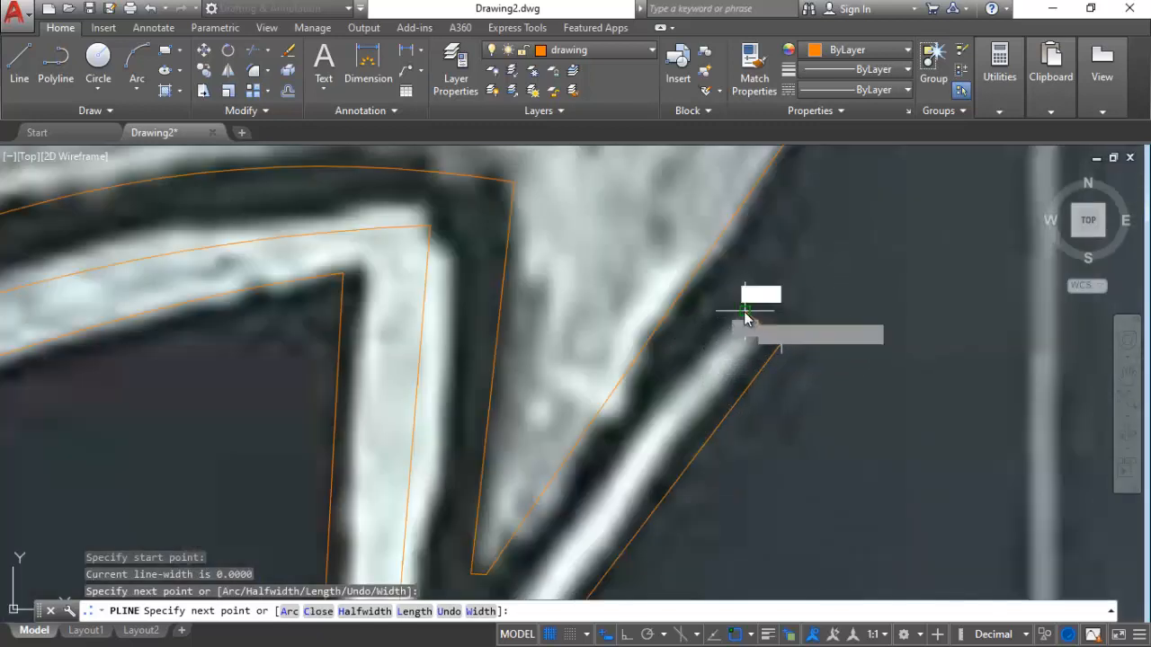
Draw a three-point arc along the inner edge of the shadow's diagonal stroke, from the second bar's inner corner to the tip.
click(136, 59)
scroll(701, 481, down, 3)
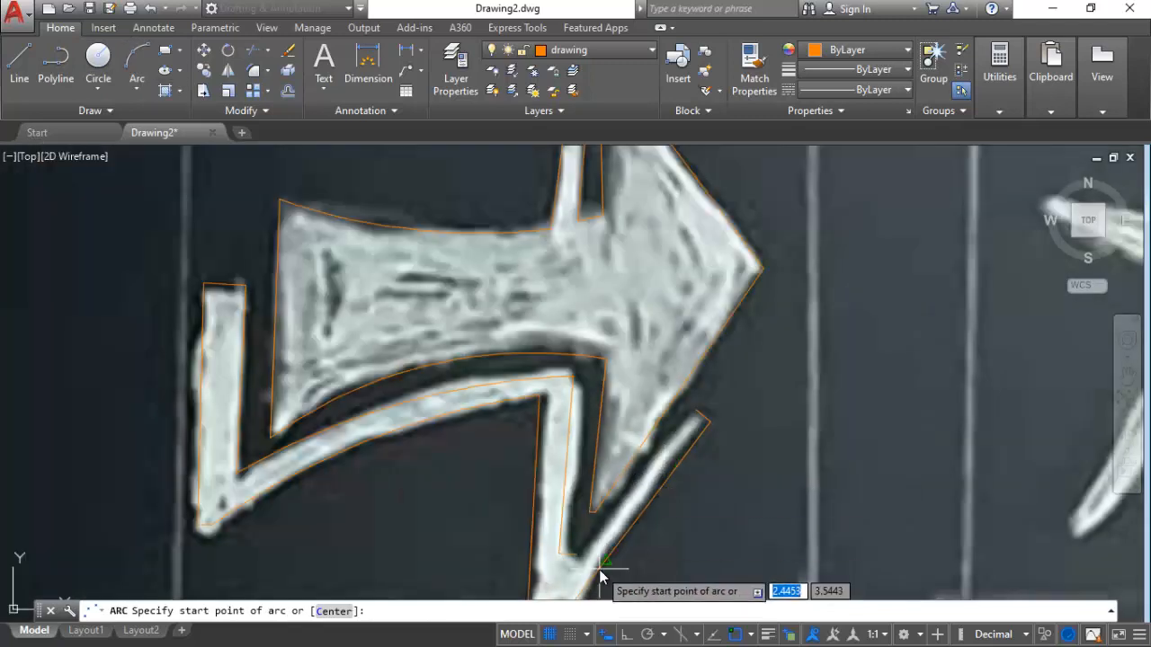
click(145, 66)
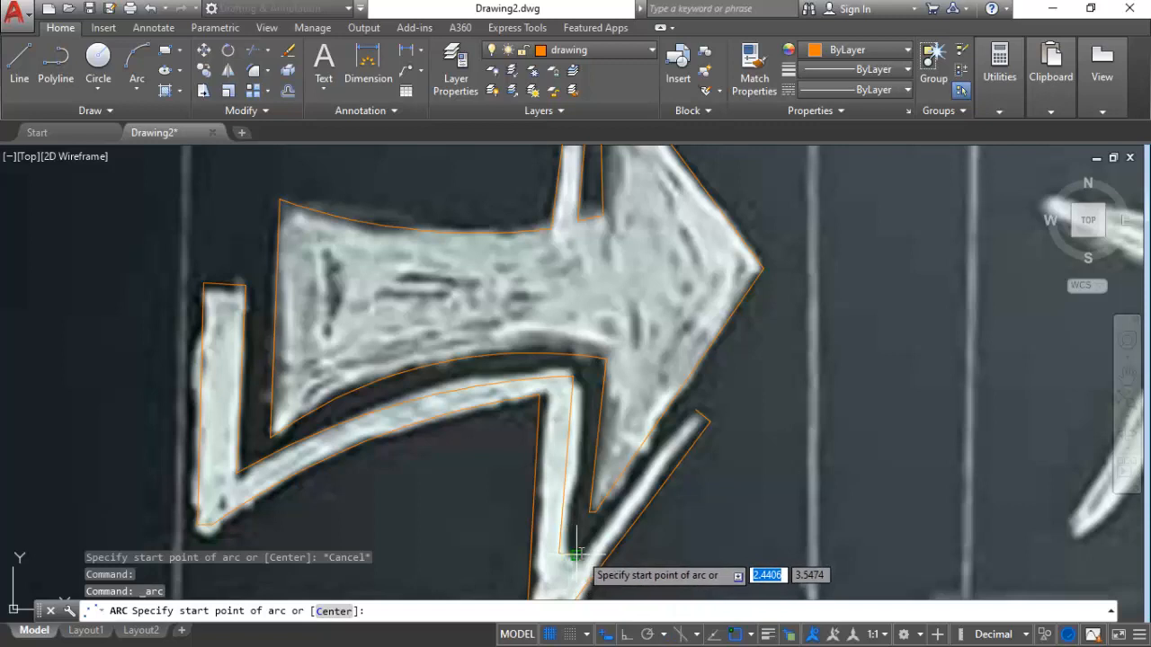
click(576, 555)
click(663, 490)
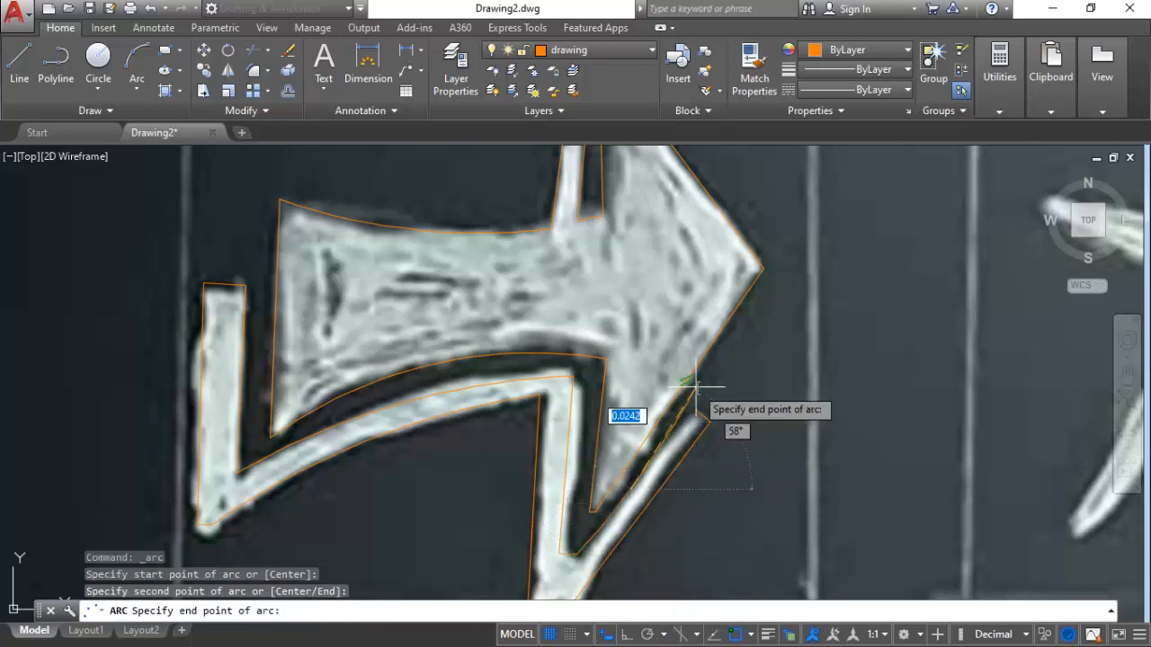
click(704, 415)
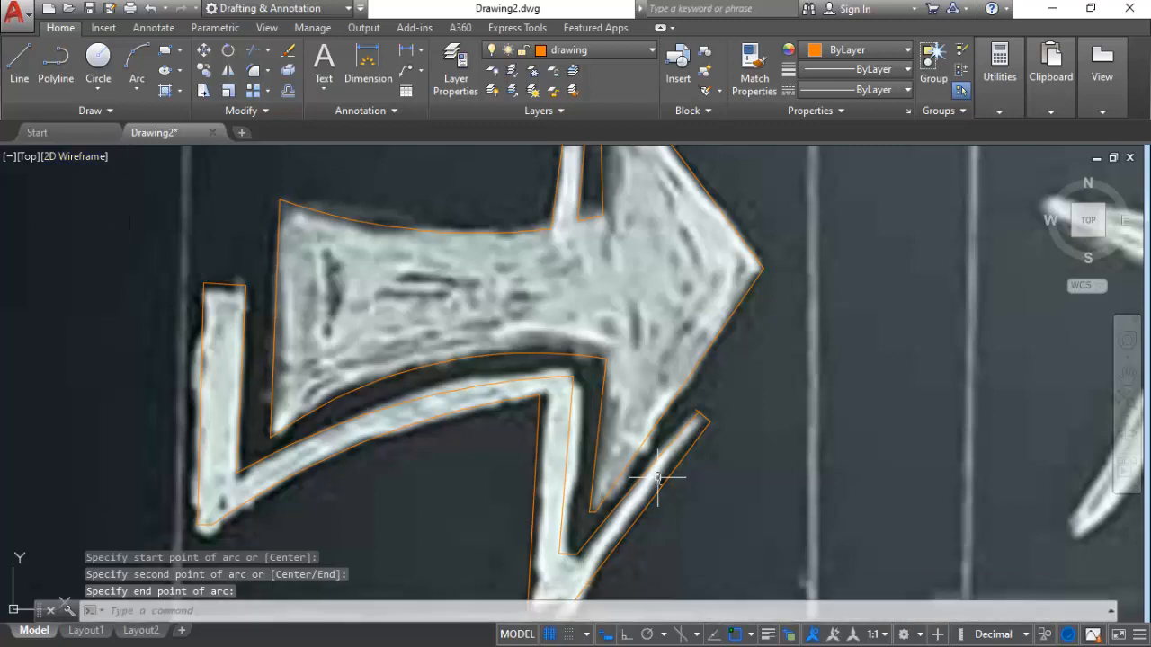
Stretch the top outer vertex of the left upright bar's polyline slightly to fit the sketch and clear the selection.
scroll(657, 477, down, 2)
scroll(385, 358, up, 4)
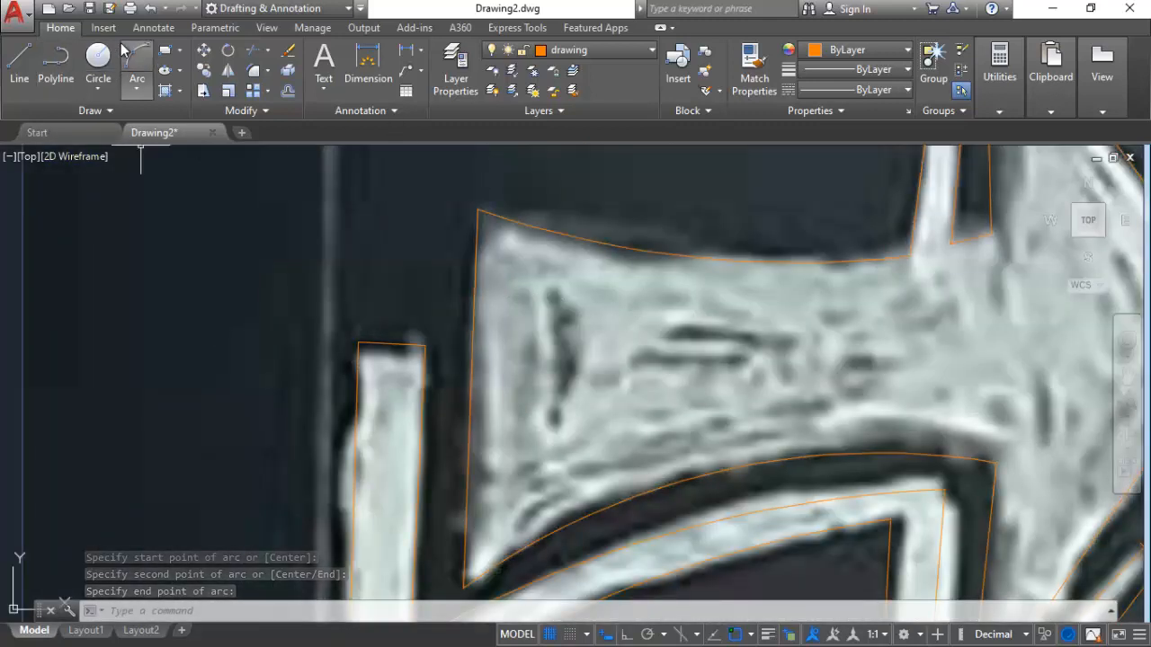
click(393, 339)
click(352, 360)
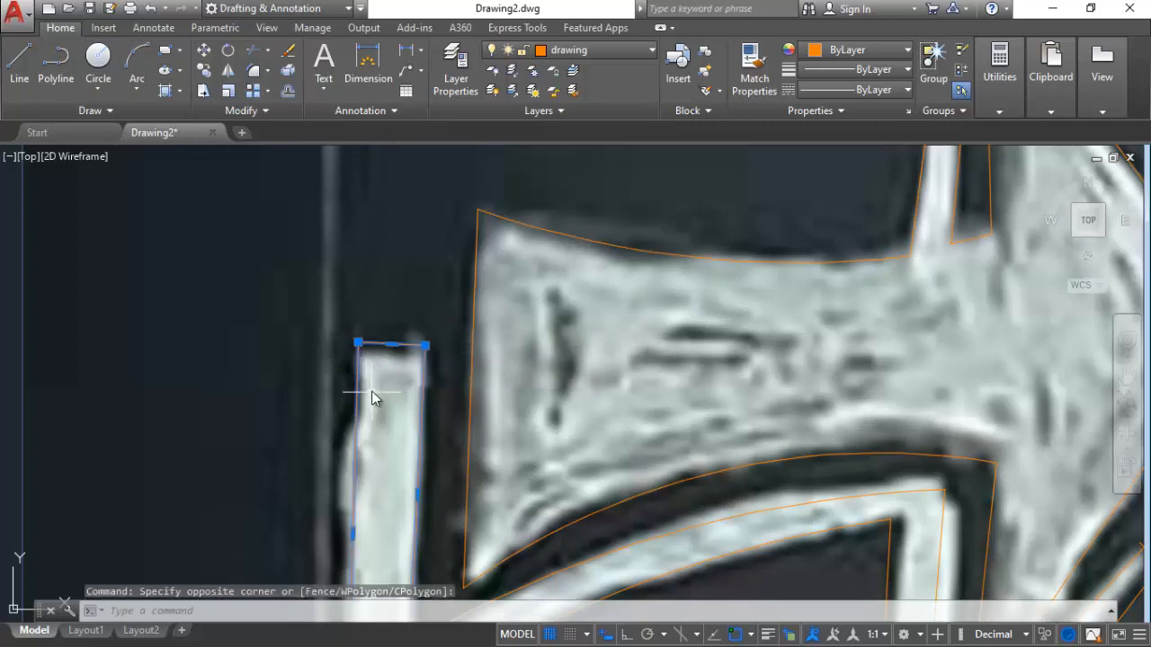
click(358, 344)
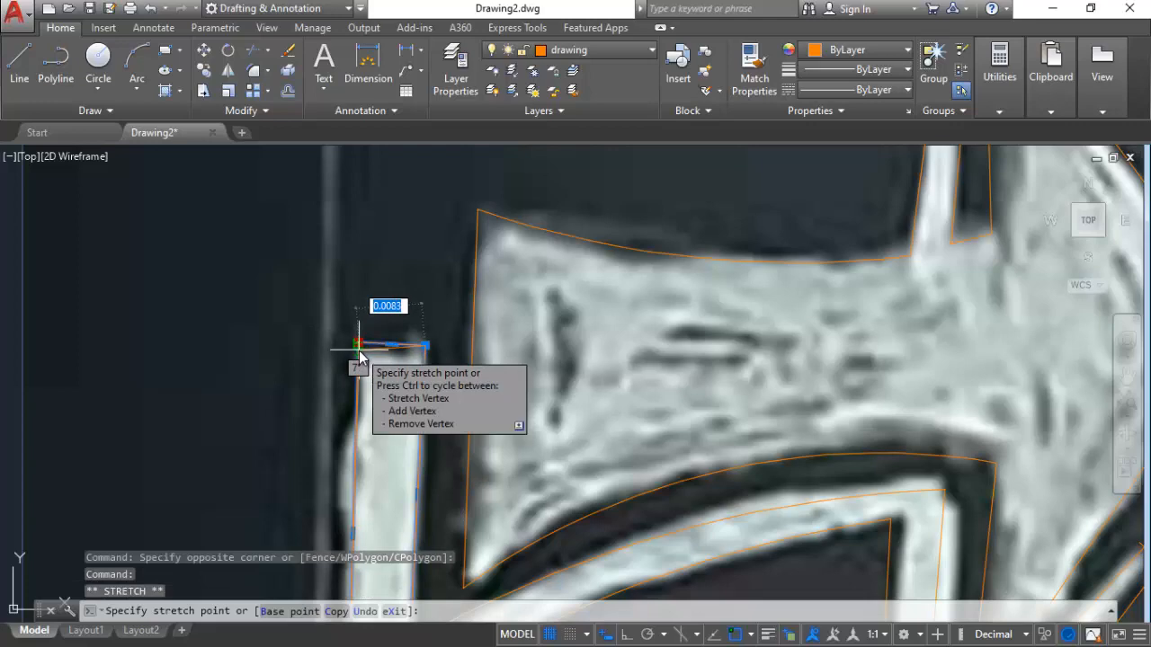
scroll(540, 437, down, 6)
scroll(539, 437, up, 4)
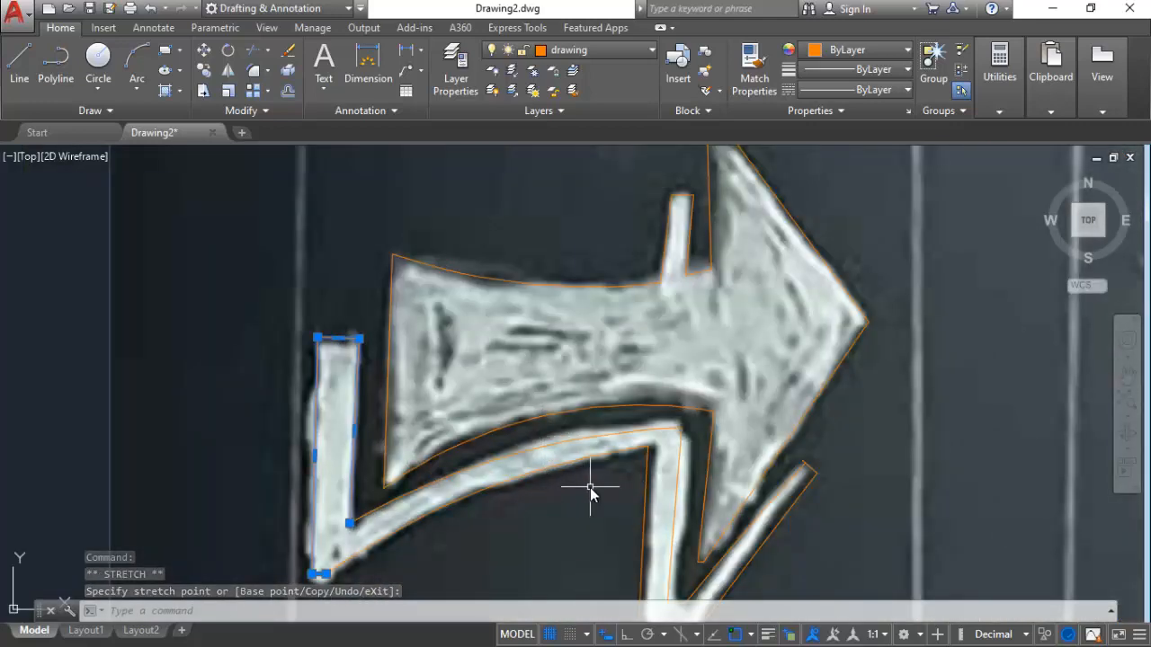
scroll(675, 499, up, 2)
scroll(674, 499, down, 2)
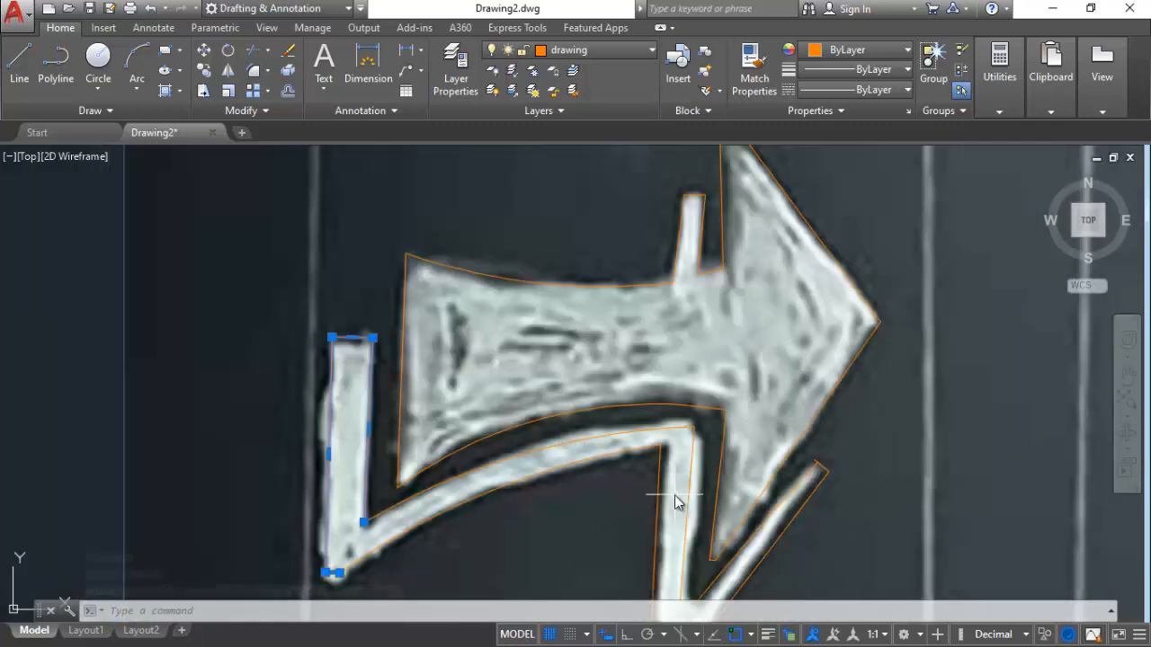
scroll(591, 467, down, 2)
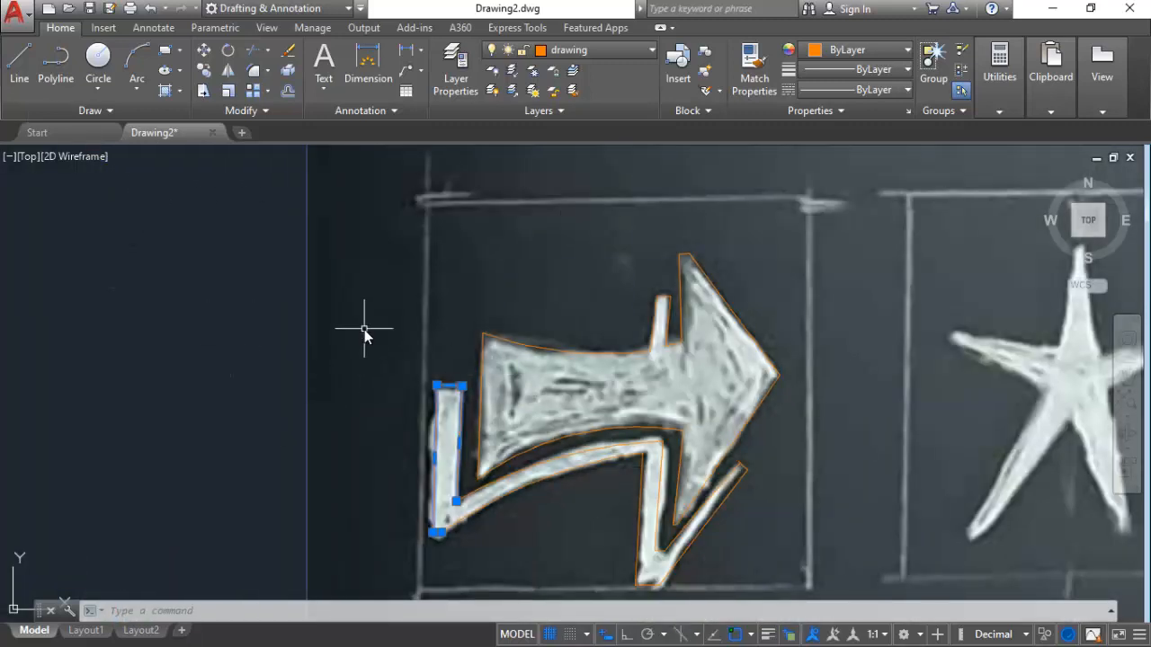
key(Escape)
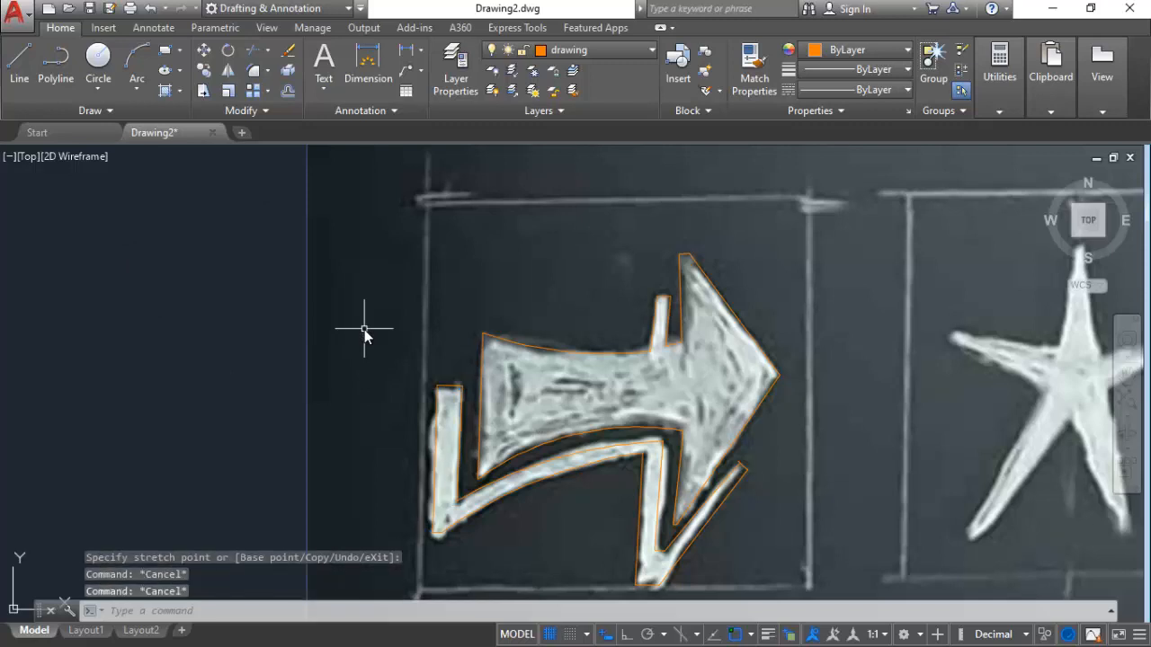
Join the upper arc of the arrow's shadow to the left upright bar's polyline.
click(460, 438)
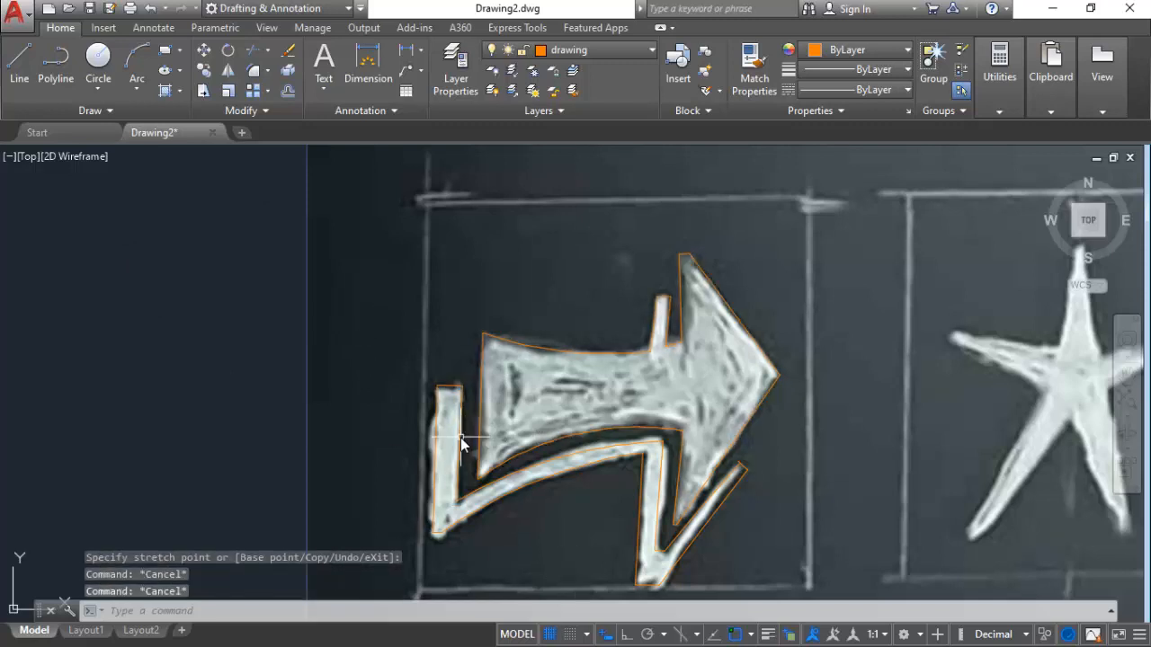
click(555, 465)
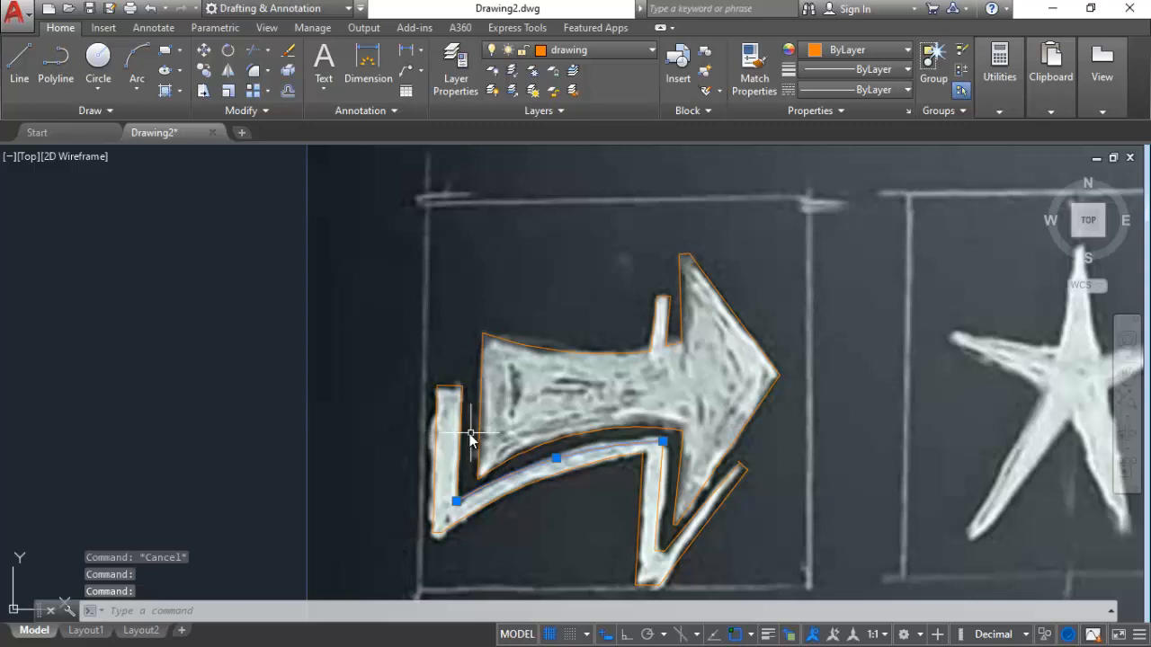
mouse_move(460, 437)
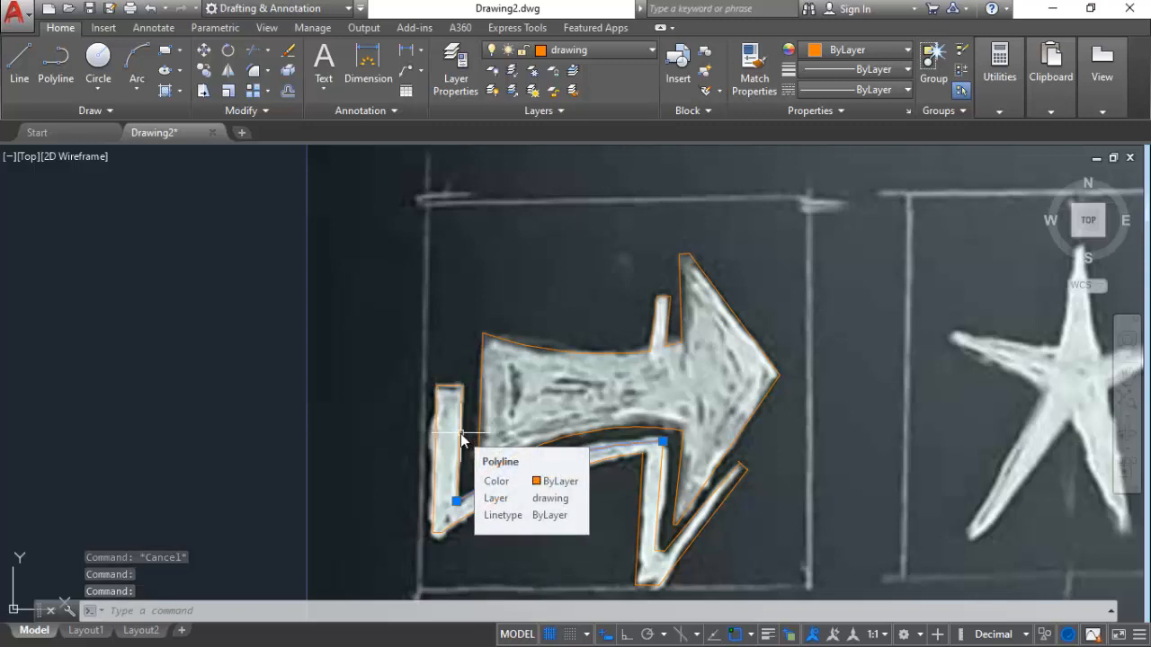
click(458, 438)
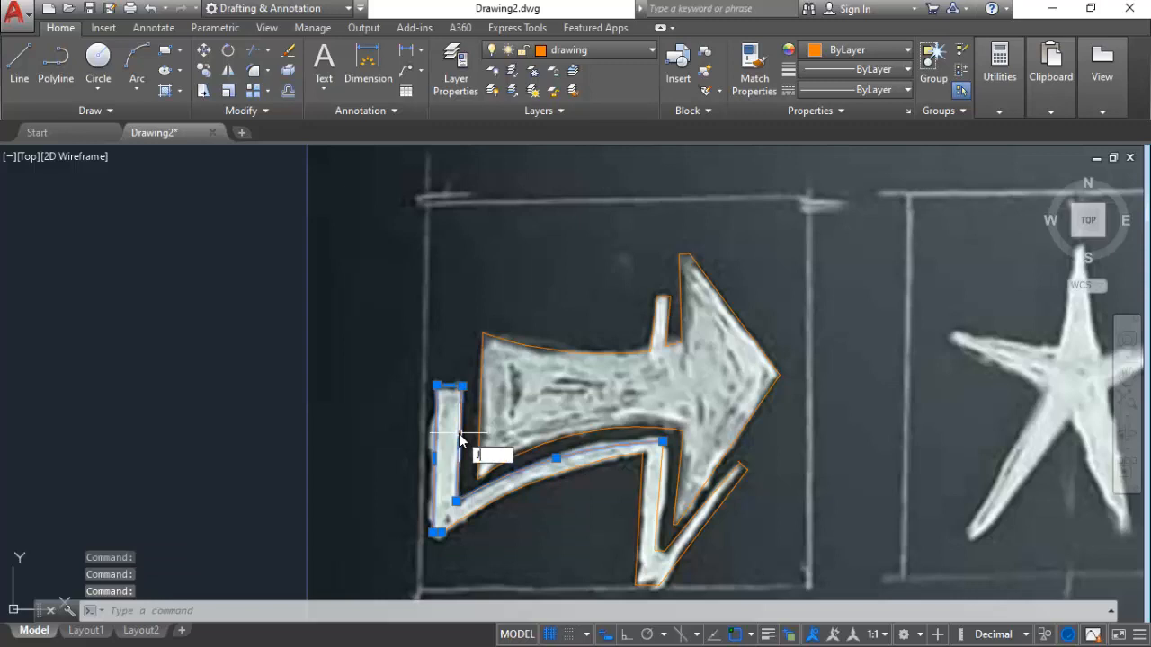
key(Return)
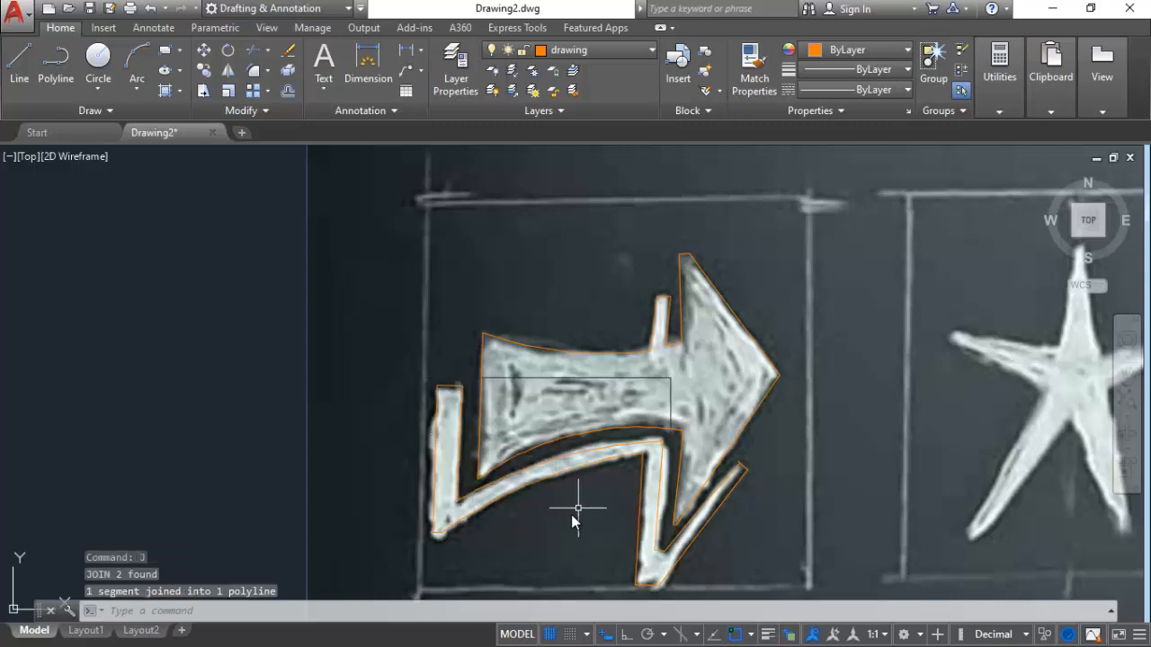
Join the second bar's inner edge and the inner arc of the diagonal stroke to the shadow outline.
click(645, 447)
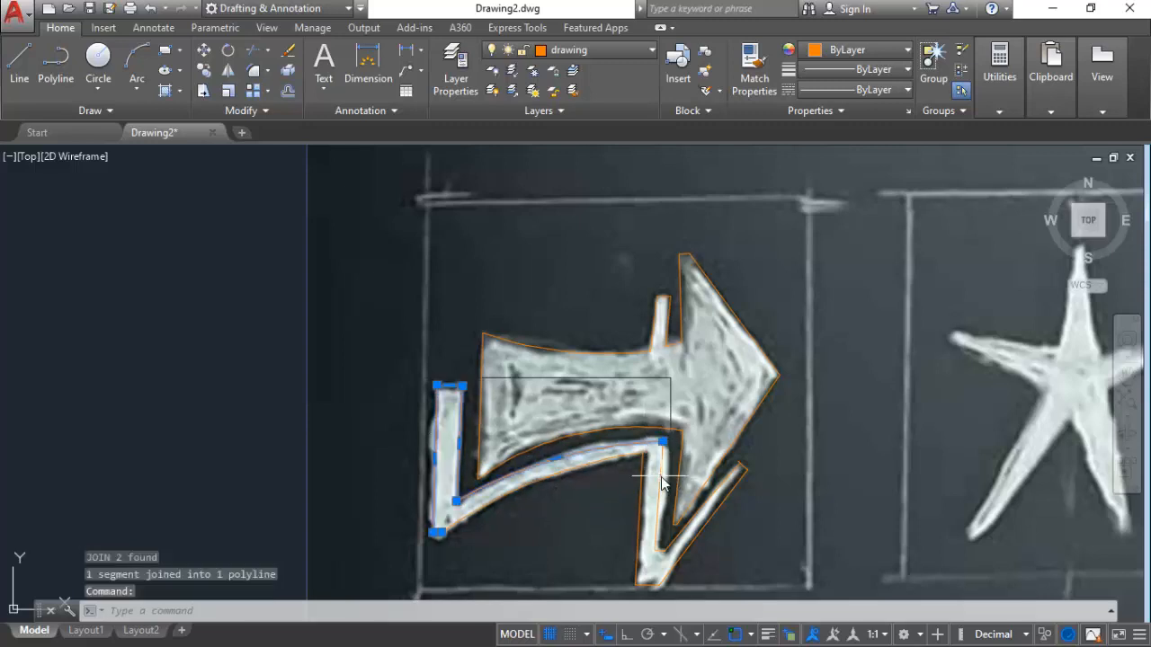
click(662, 483)
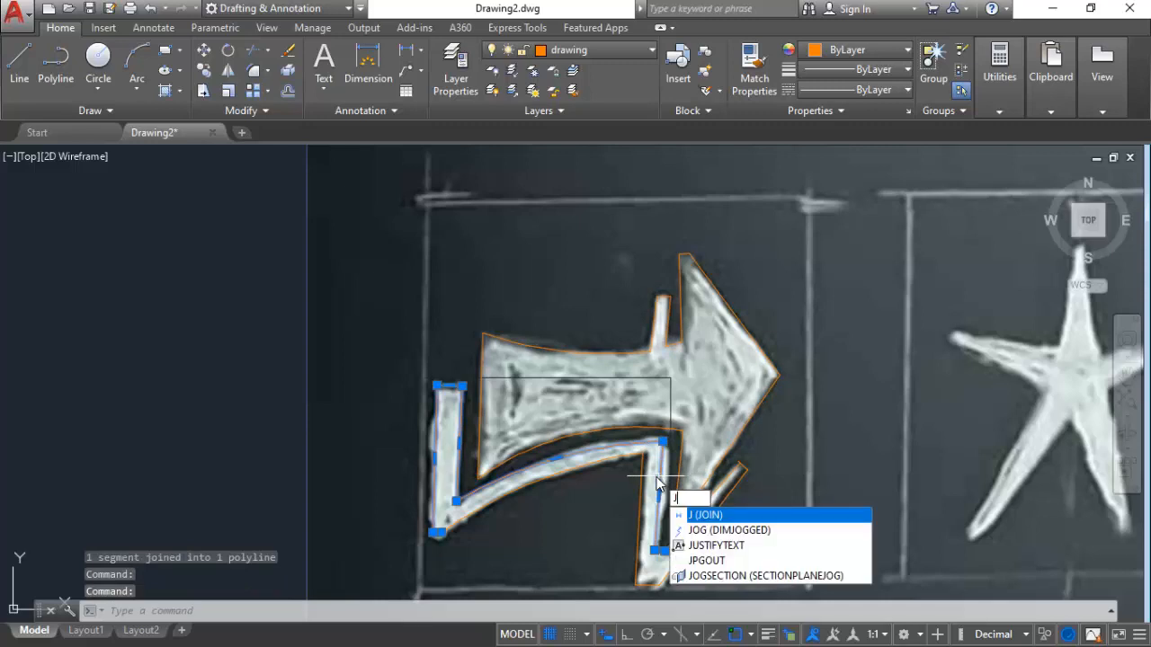
key(Return)
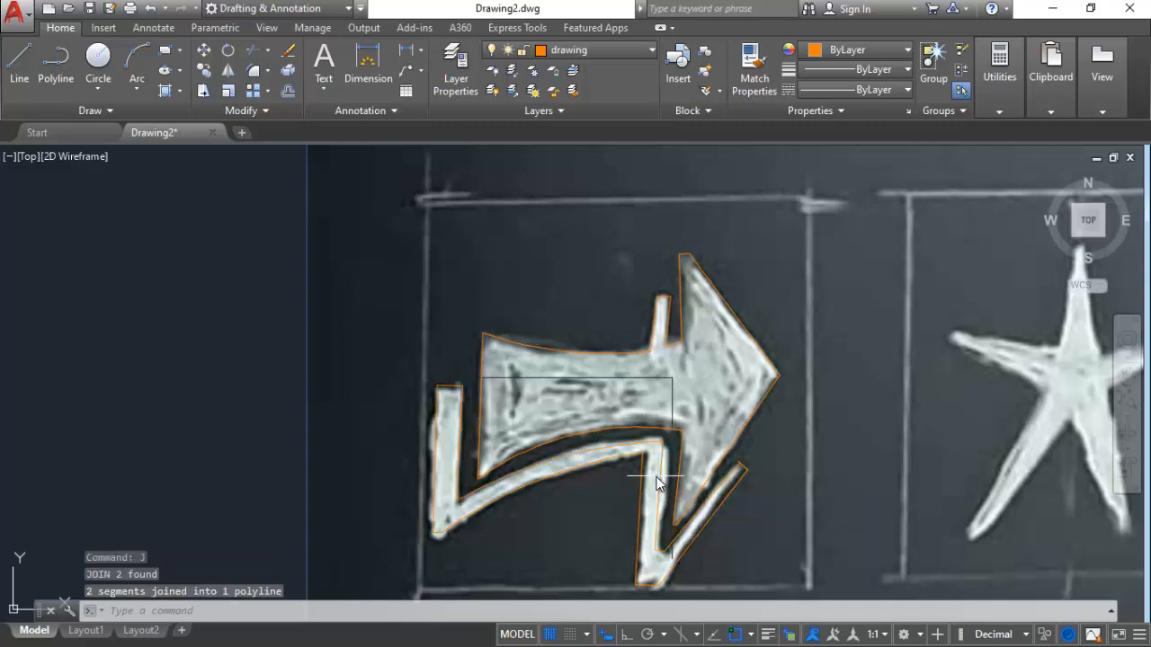
click(655, 536)
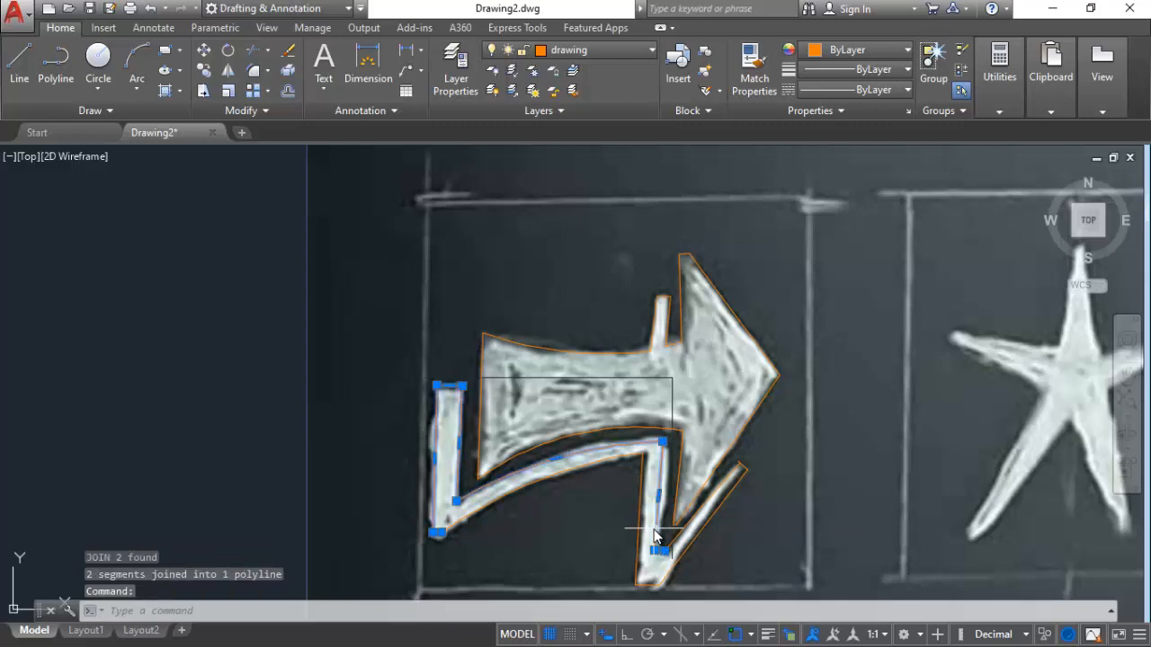
click(700, 514)
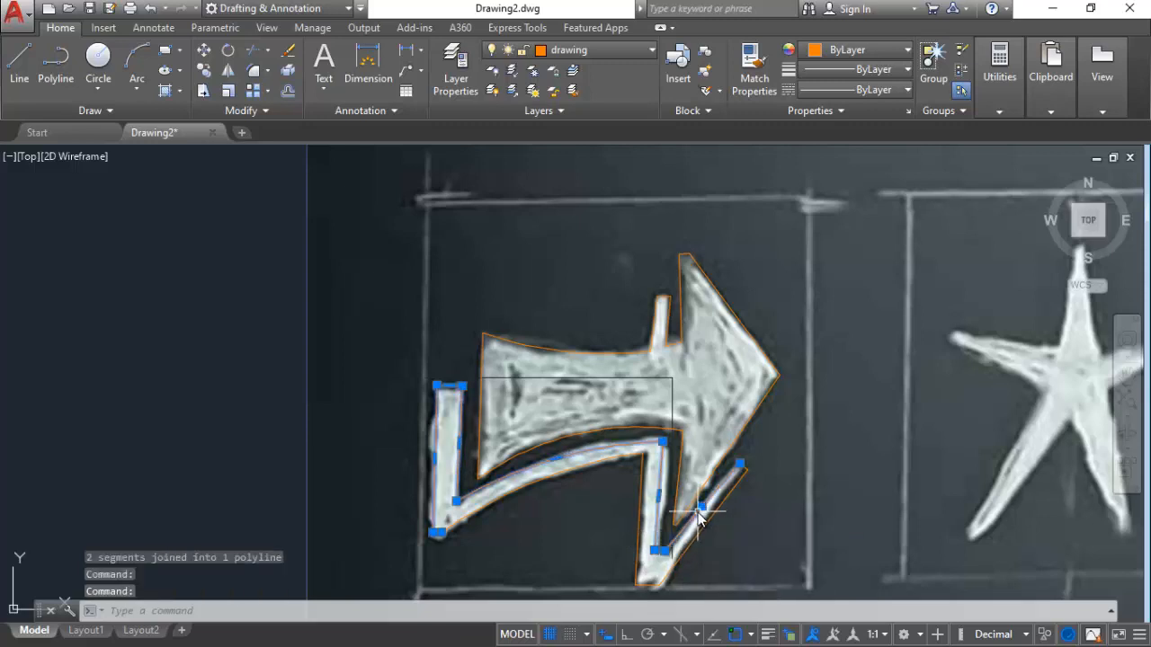
text(j)
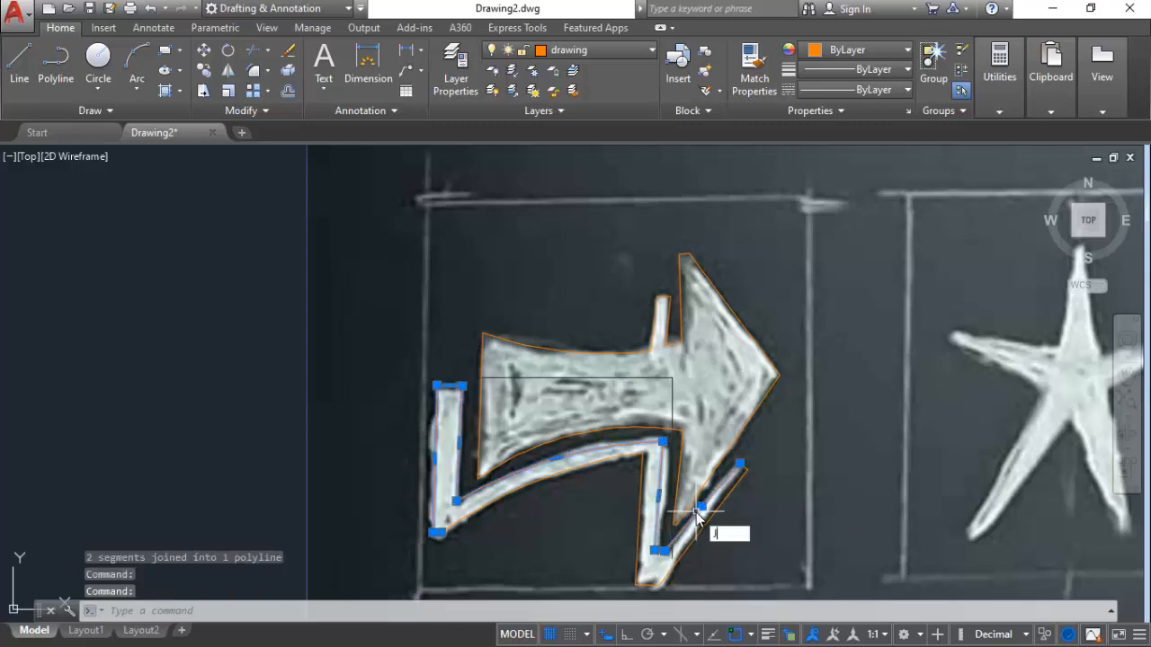
key(Return)
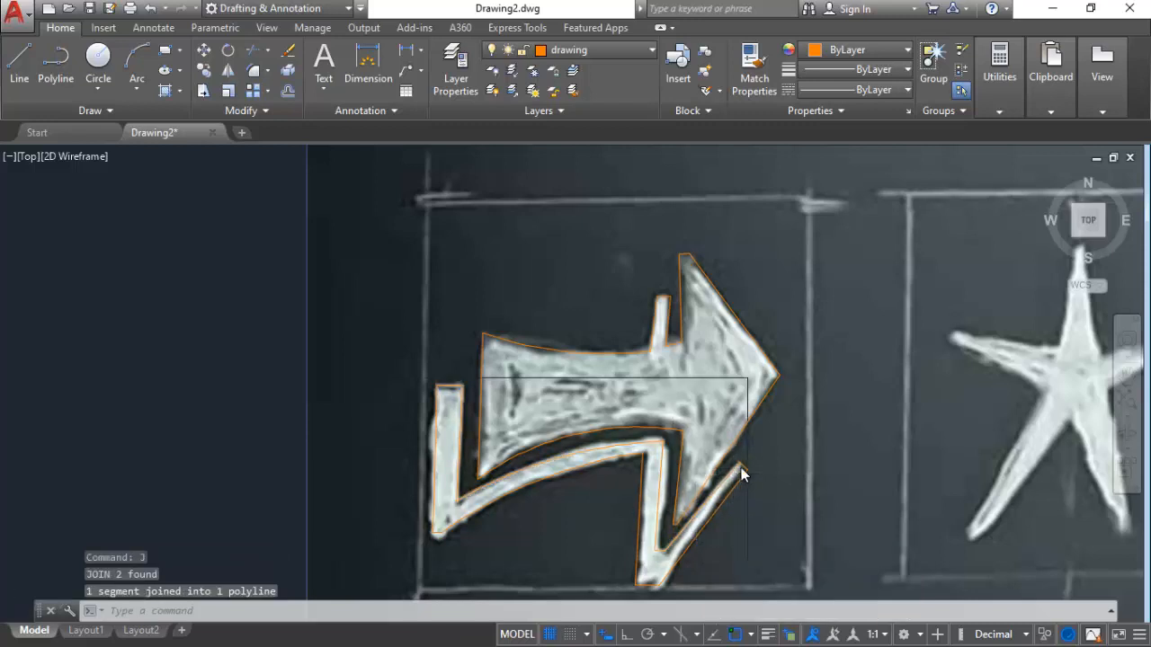
Trim the short line at the diagonal stroke's tip where it overshoots the inner arc.
scroll(717, 503, up, 6)
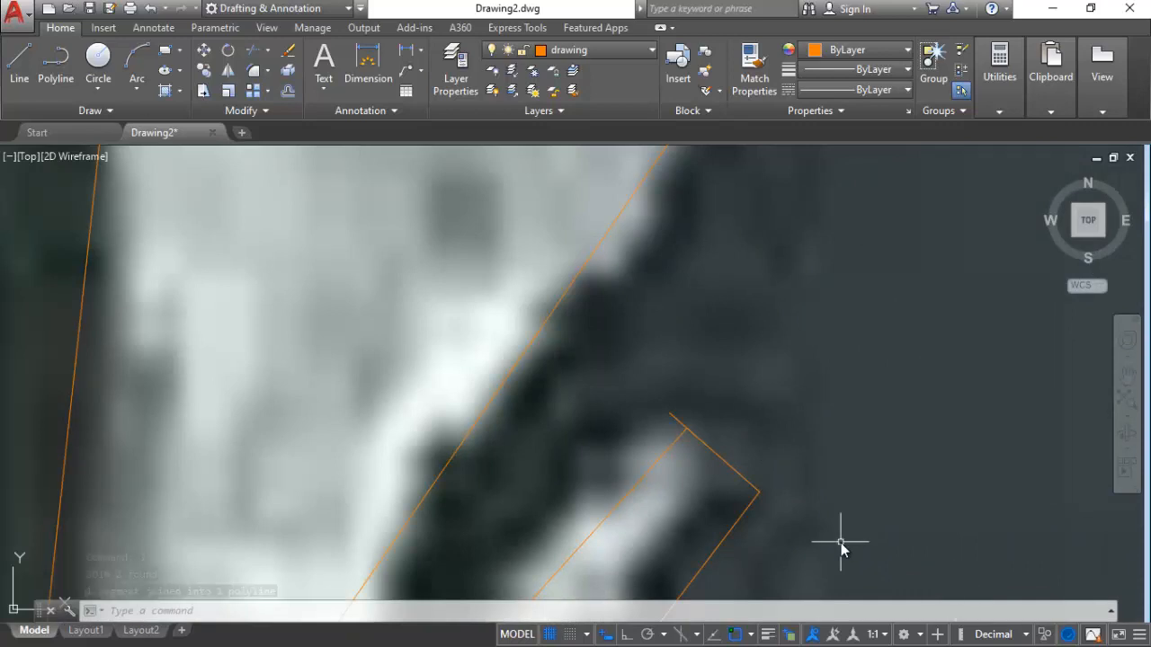
click(837, 571)
click(630, 387)
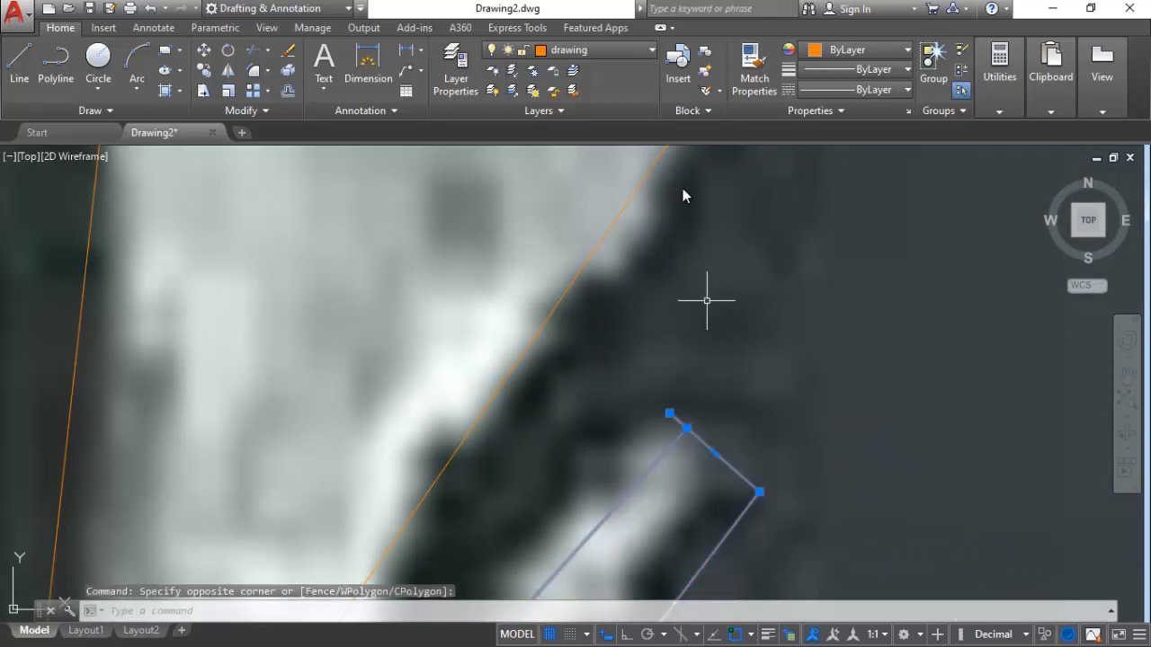
click(268, 54)
click(270, 78)
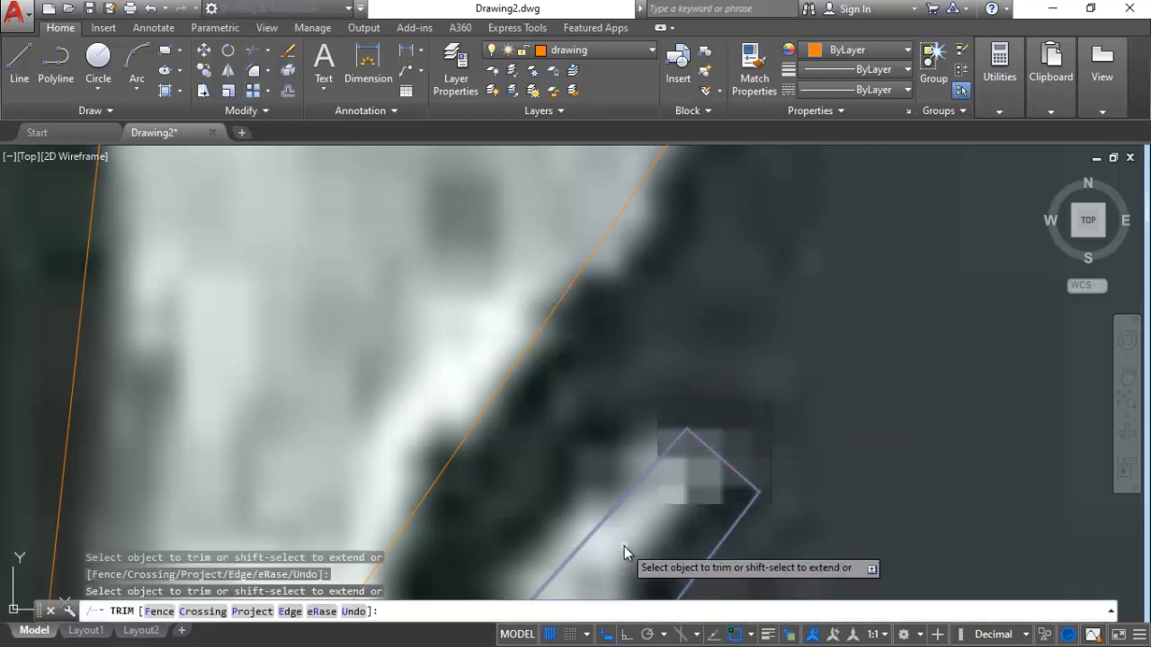
scroll(334, 413, down, 3)
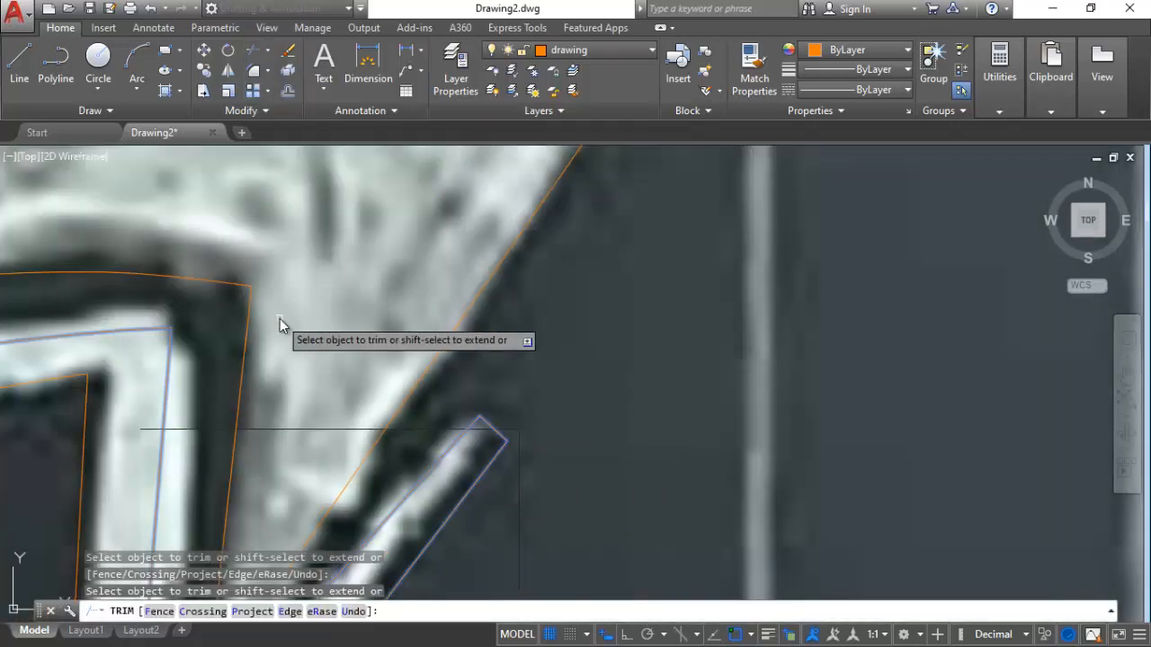
key(Escape)
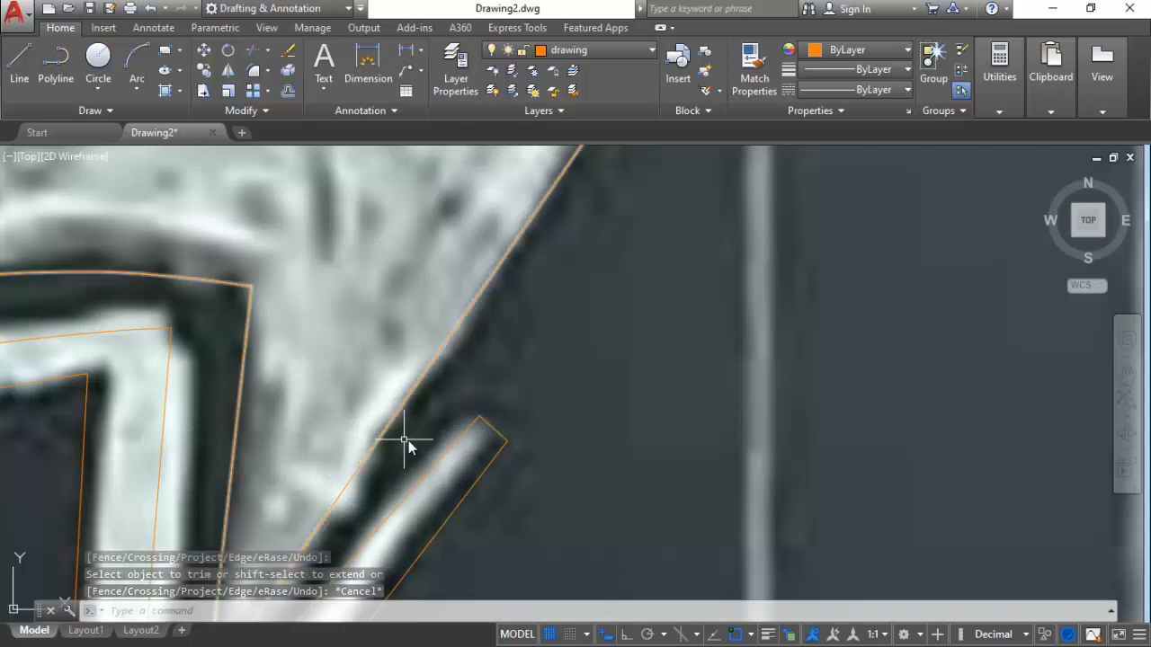
Join the tip line and the outer edge of the diagonal stroke to the shadow outline.
click(461, 442)
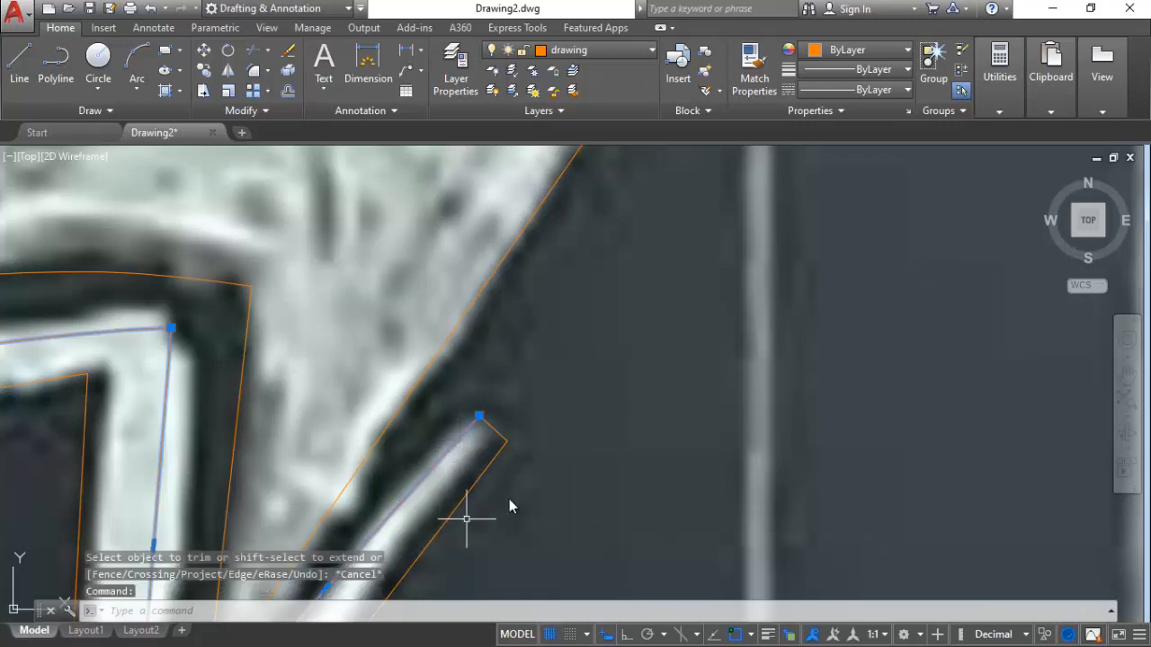
click(499, 432)
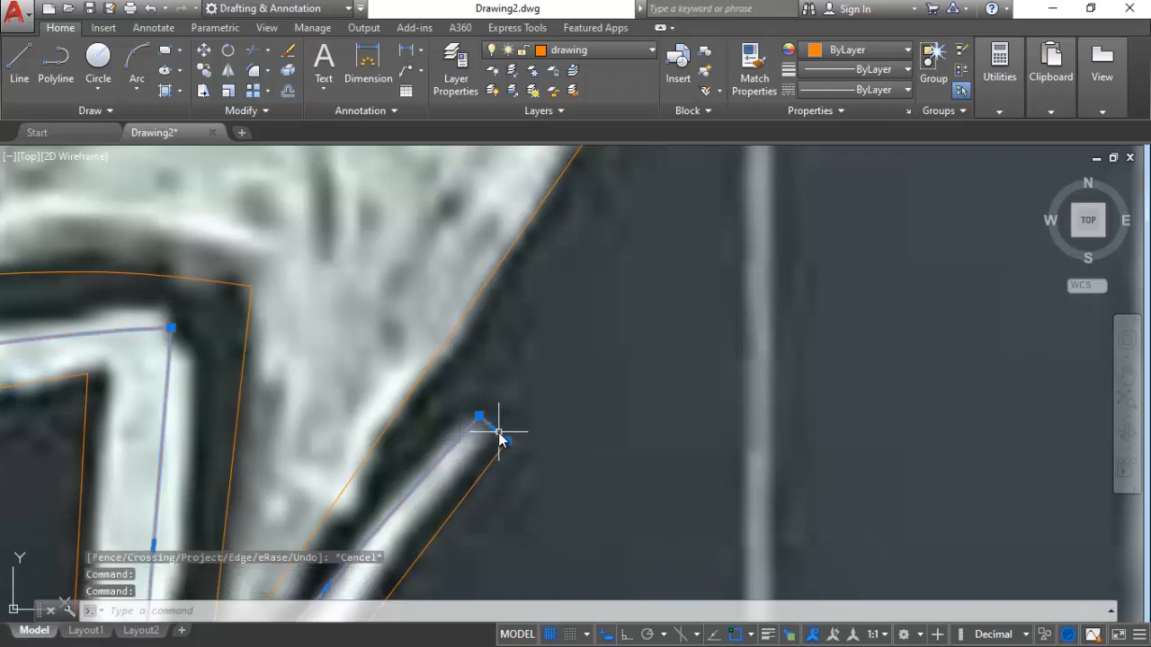
text(j)
key(Return)
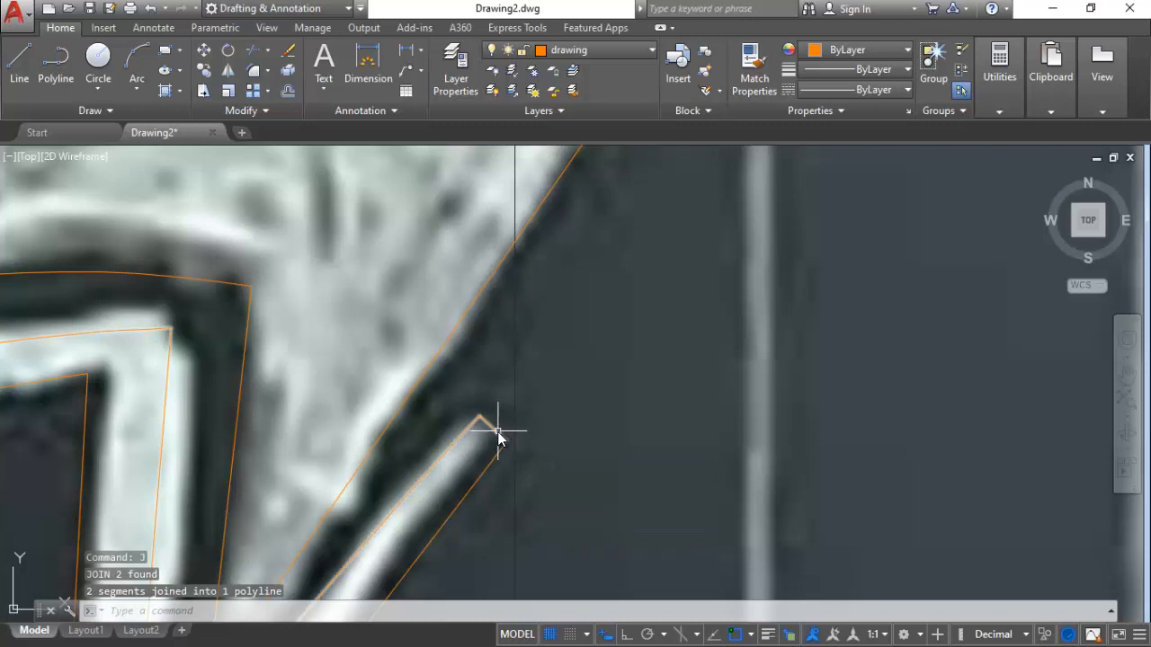
click(499, 432)
click(473, 488)
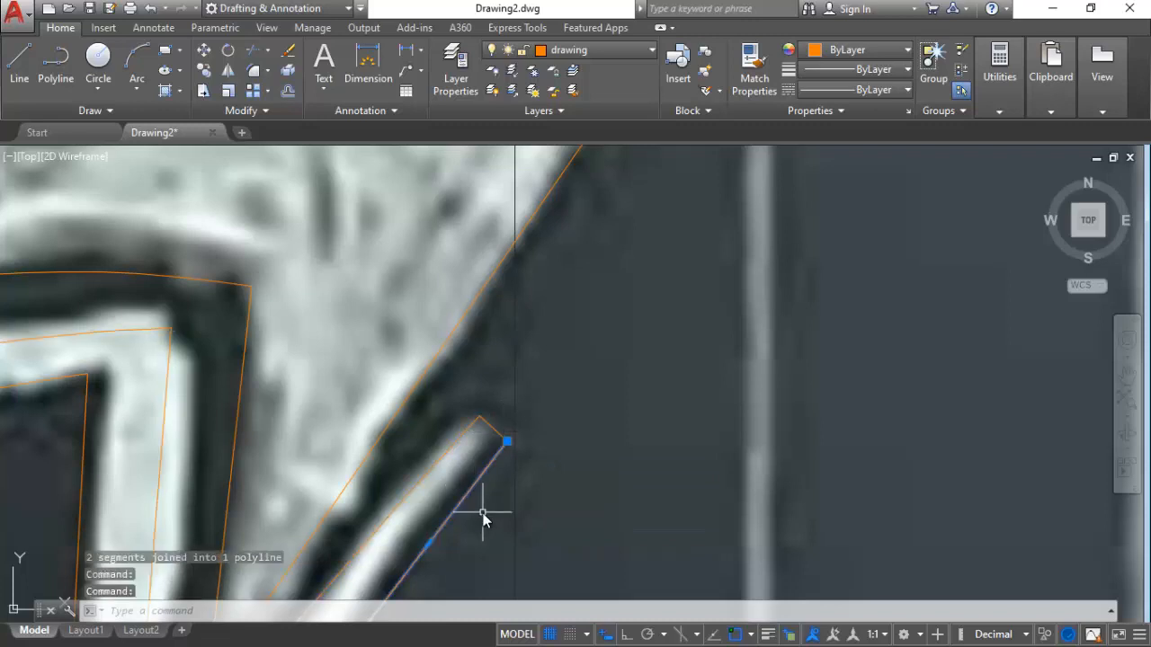
click(438, 464)
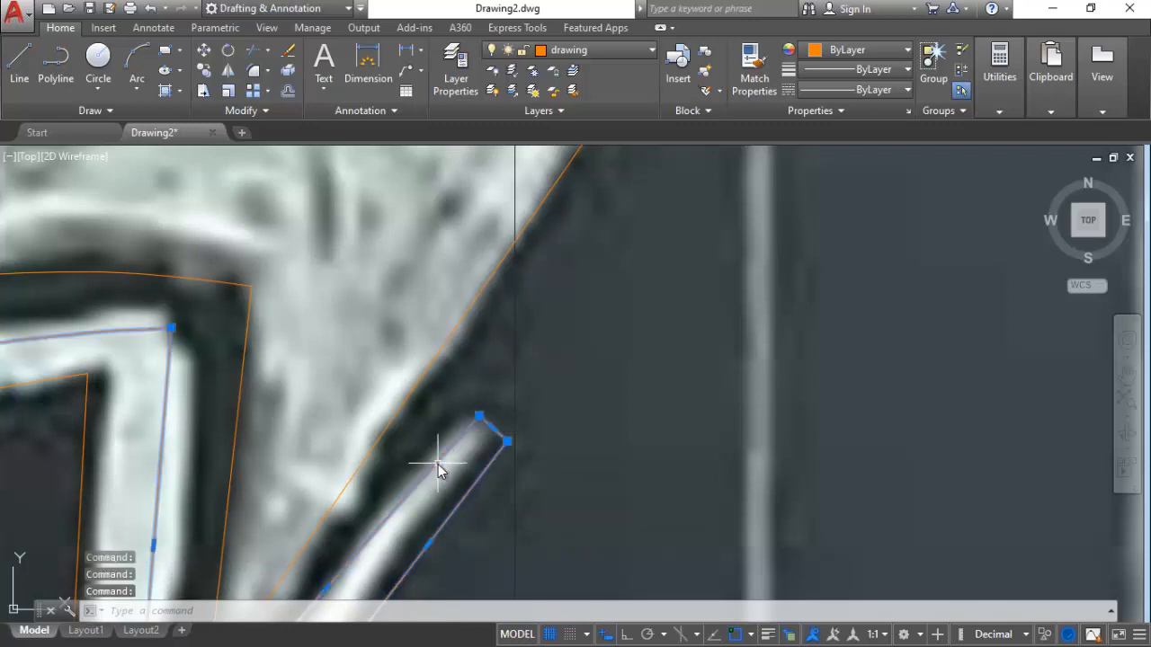
text(L)
key(Return)
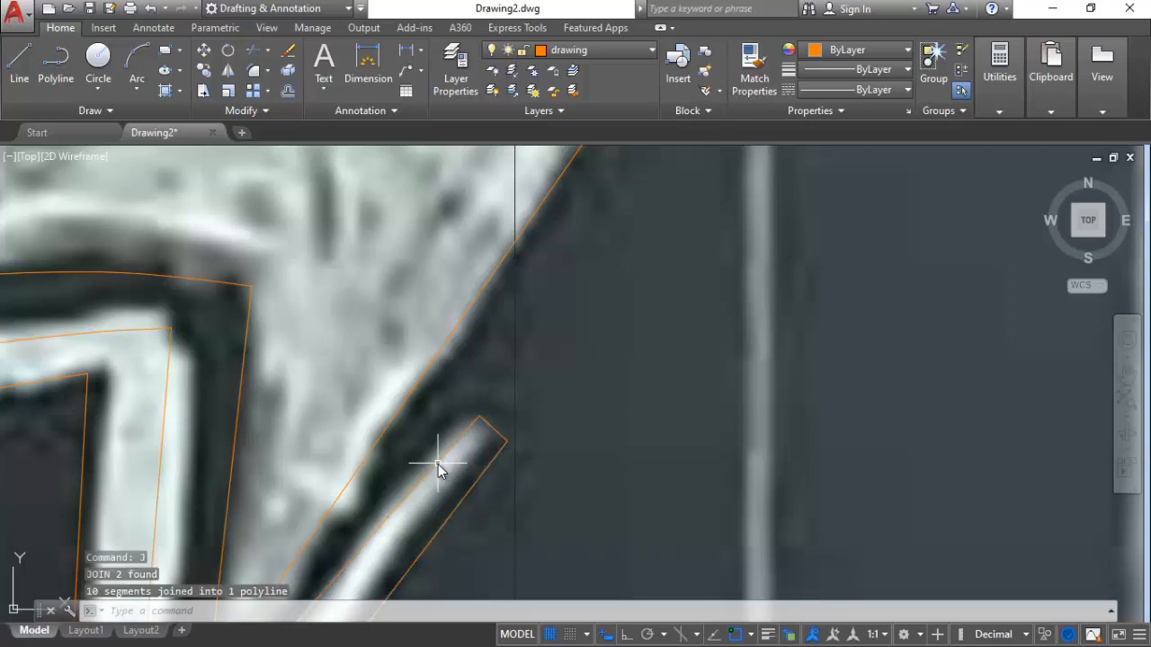
Join the polyline along the second bar's left side and bottom to the shadow outline.
scroll(360, 567, down, 6)
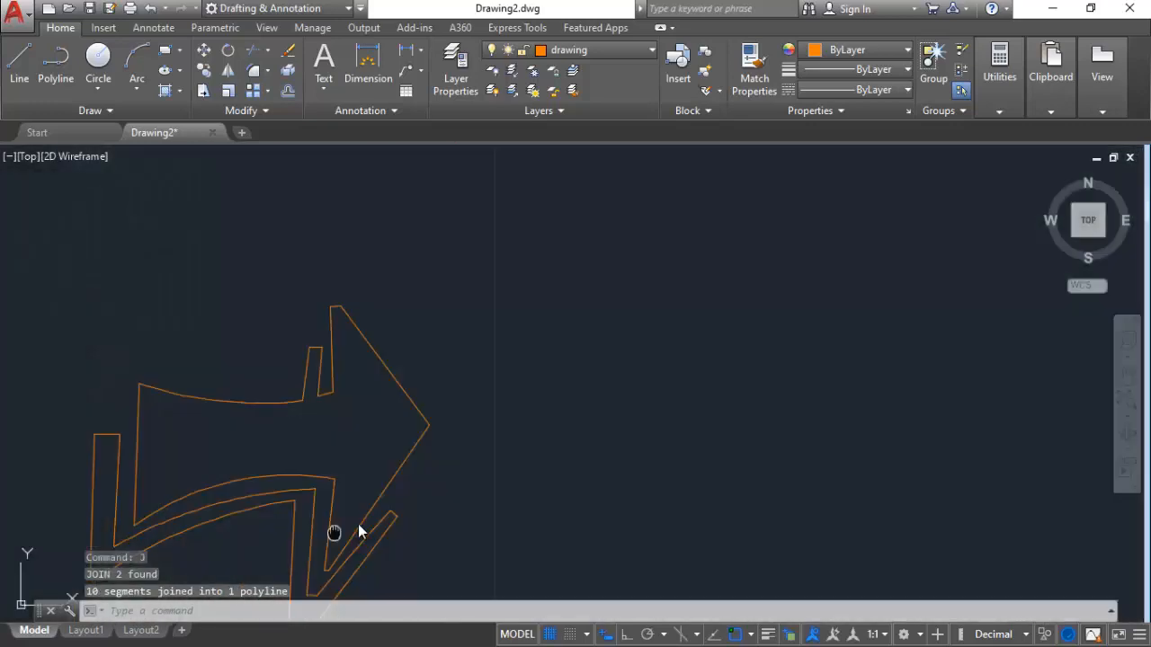
middle_drag(358, 524, 539, 430)
scroll(557, 475, up, 4)
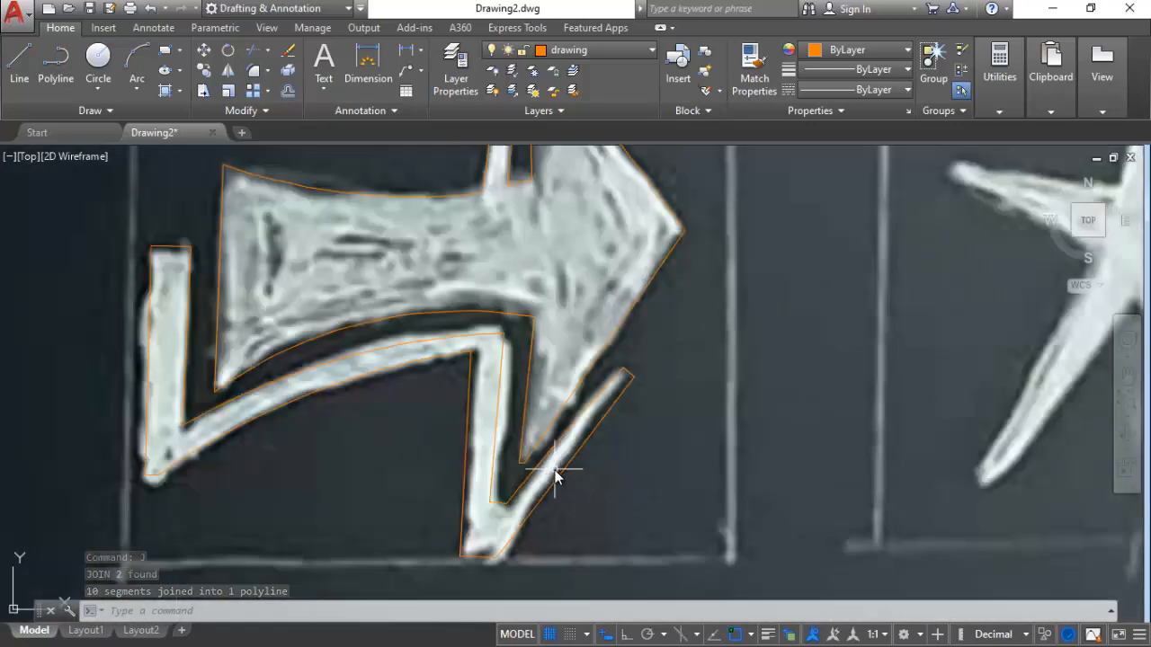
click(535, 453)
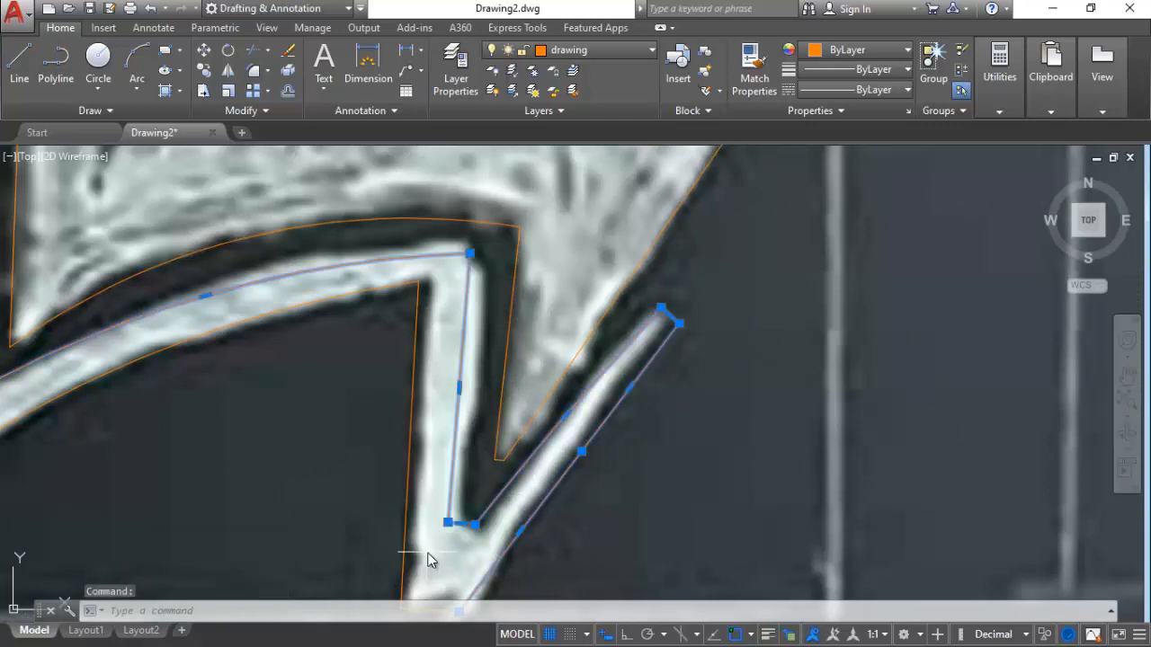
scroll(424, 552, down, 2)
scroll(436, 542, up, 2)
middle_drag(458, 513, 521, 495)
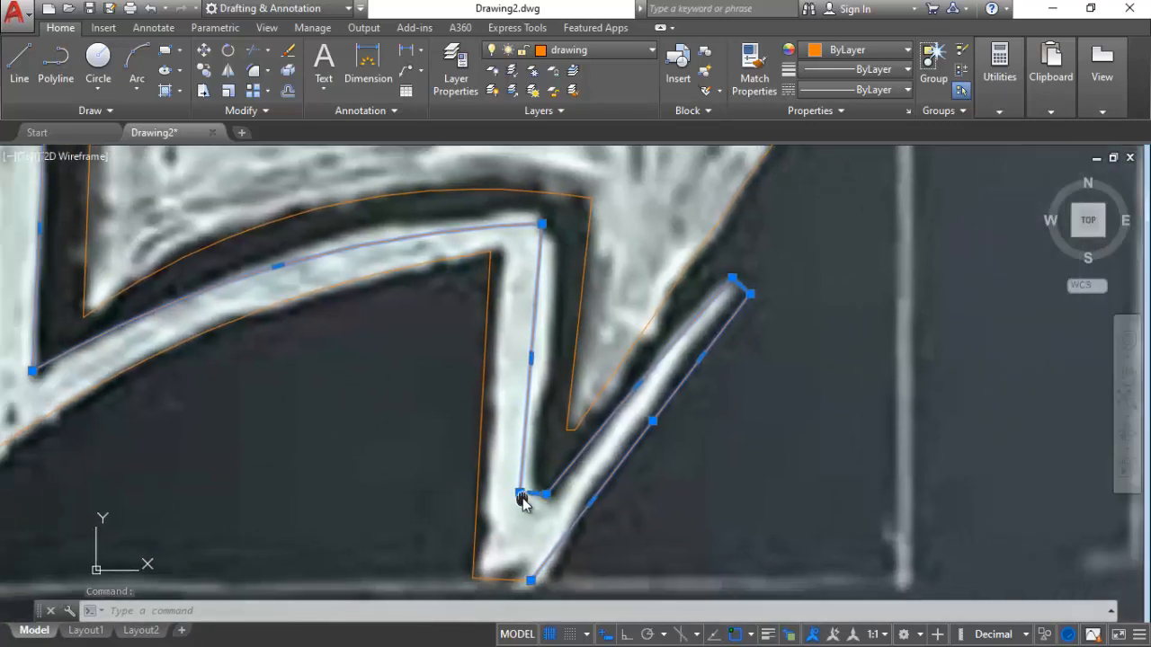
click(497, 580)
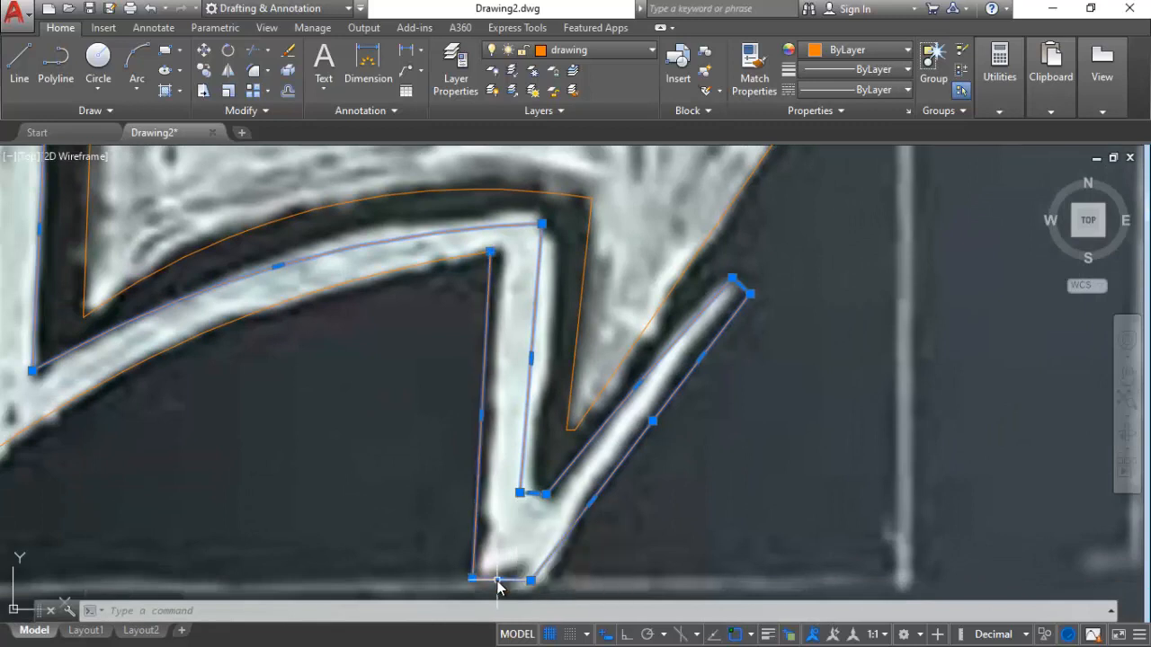
text(j)
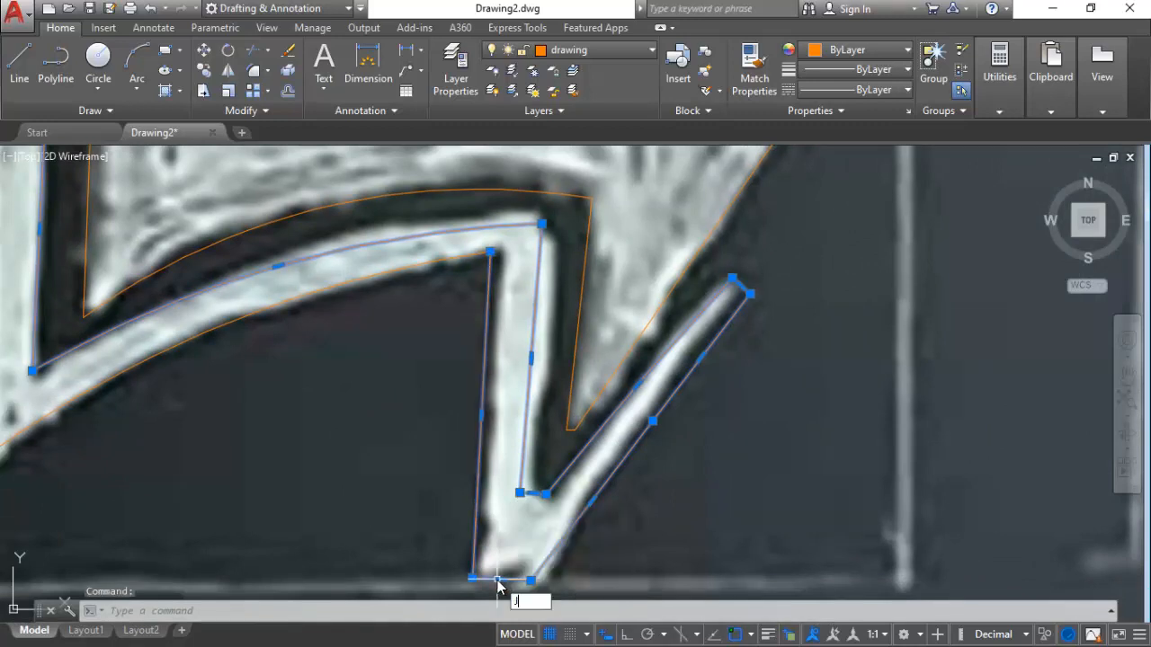
key(Return)
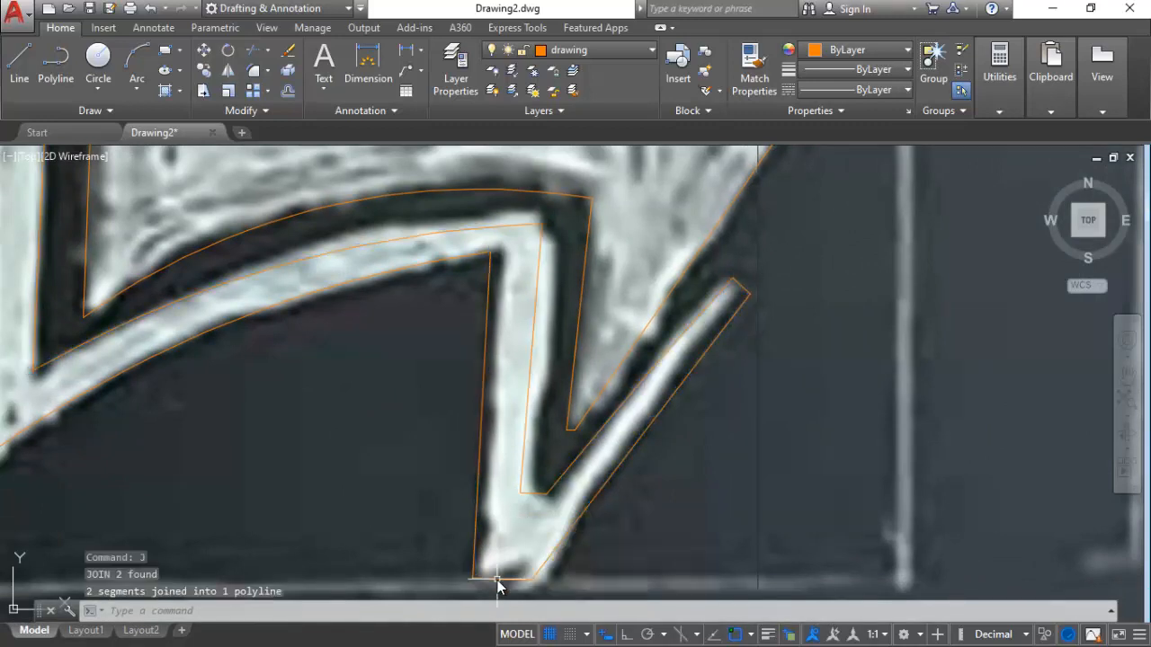
Join the shadow's lower arc to the outline so that the whole shadow forms one polyline.
click(479, 326)
click(374, 278)
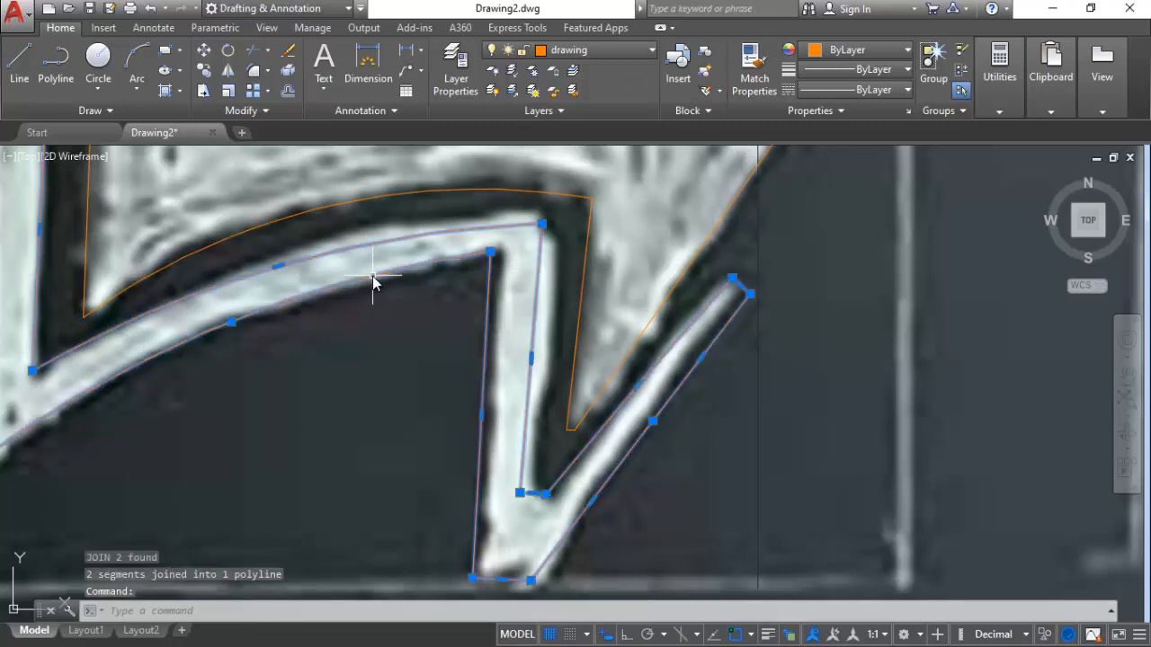
mouse_move(207, 411)
middle_down()
mouse_move(581, 383)
mouse_move(456, 393)
middle_up()
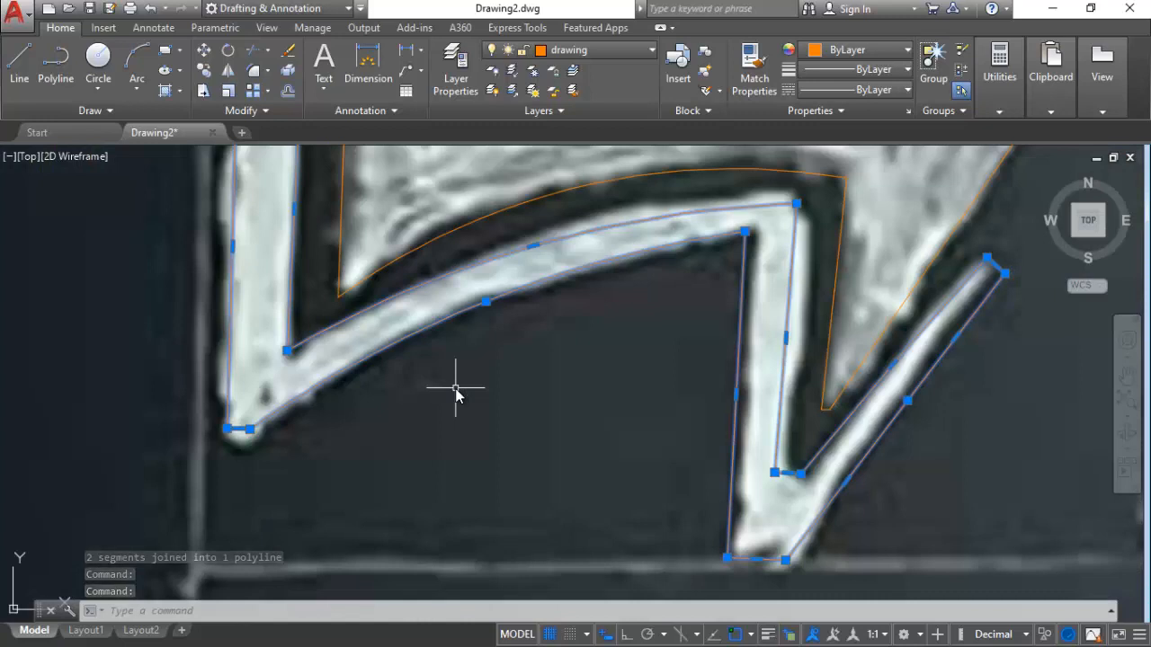
text(J)
key(Return)
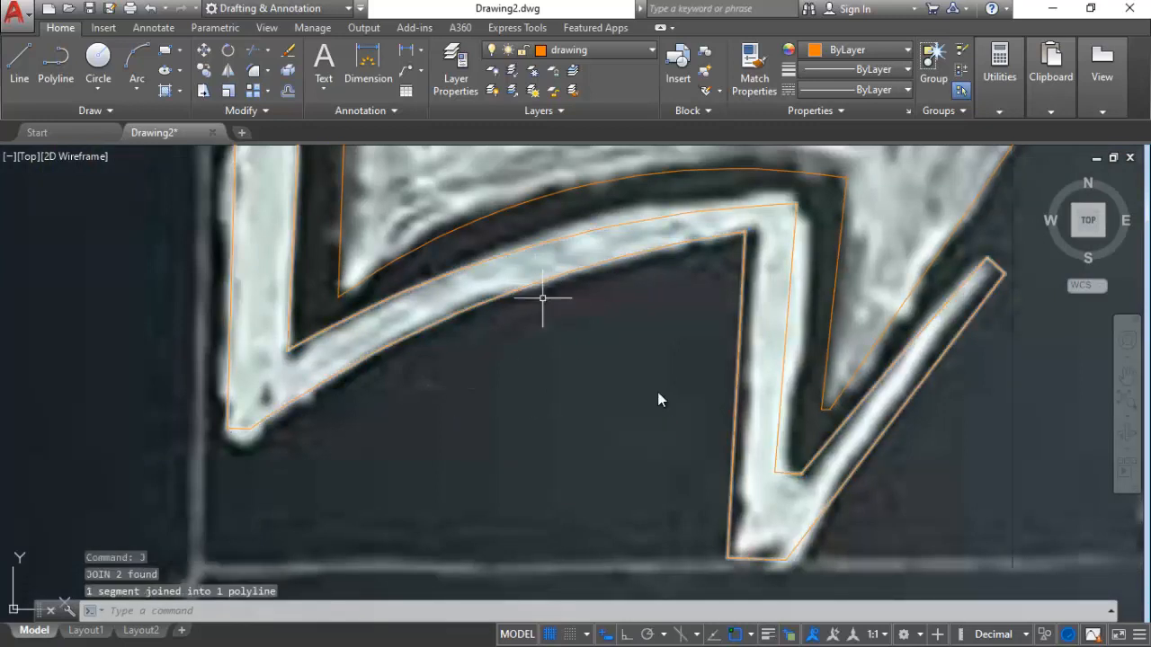
scroll(642, 406, down, 5)
mouse_move(635, 402)
middle_down()
mouse_move(585, 447)
mouse_move(514, 449)
middle_up()
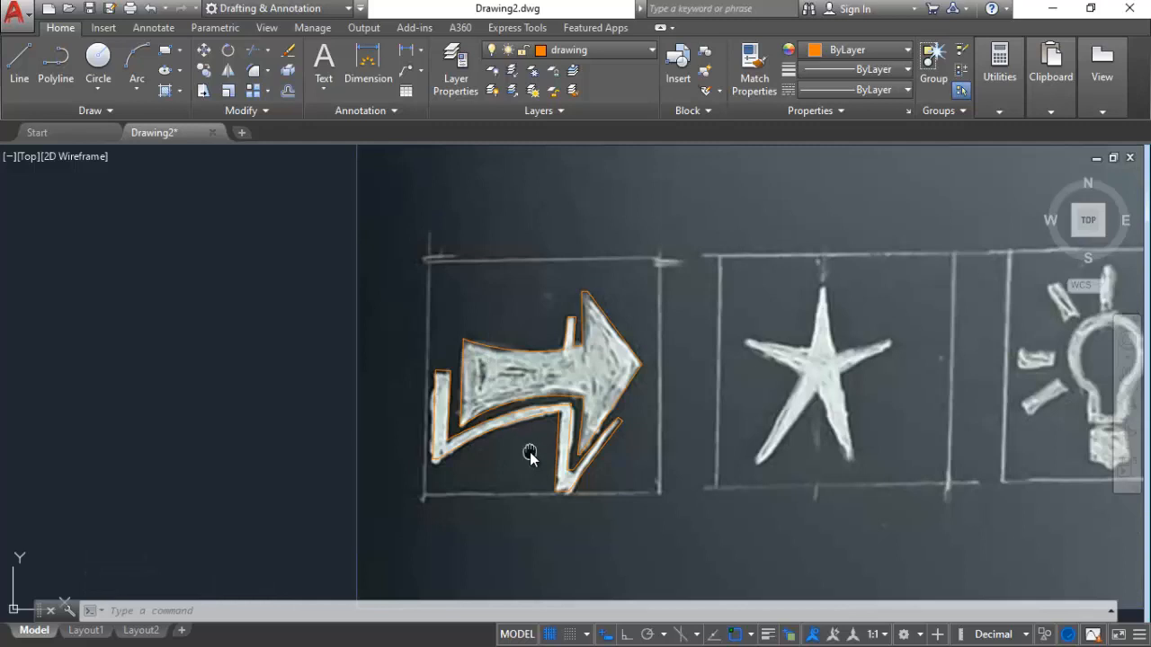
mouse_move(530, 454)
middle_down()
mouse_move(480, 476)
mouse_move(510, 460)
middle_up()
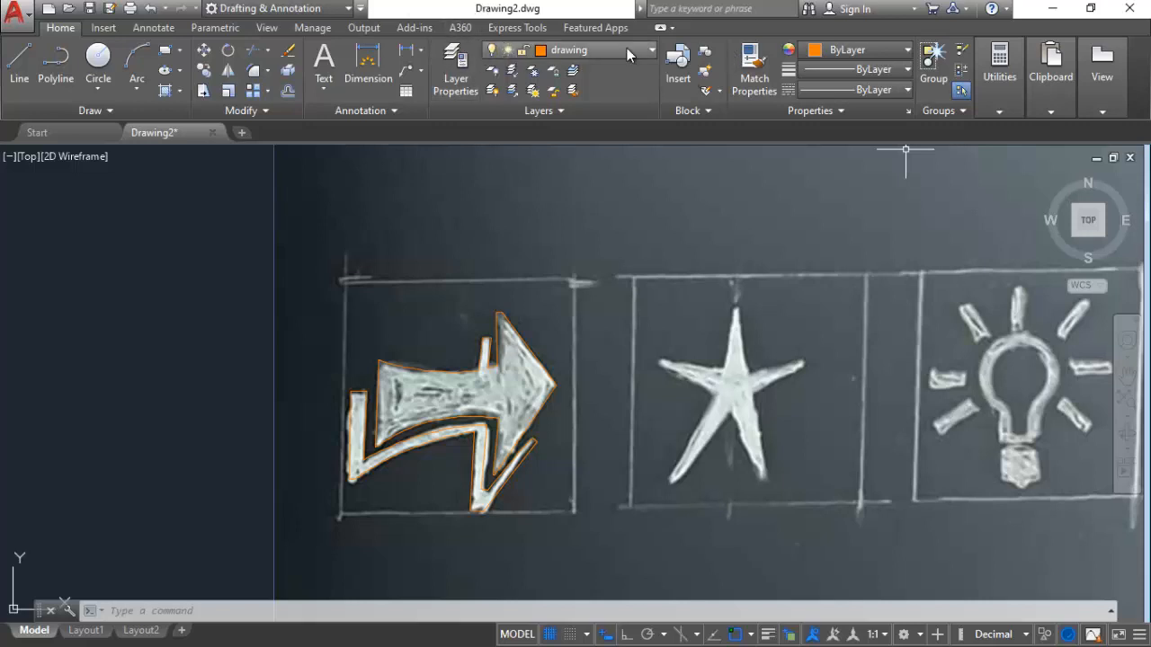
Unlock the photo layer in the layer manager.
click(457, 59)
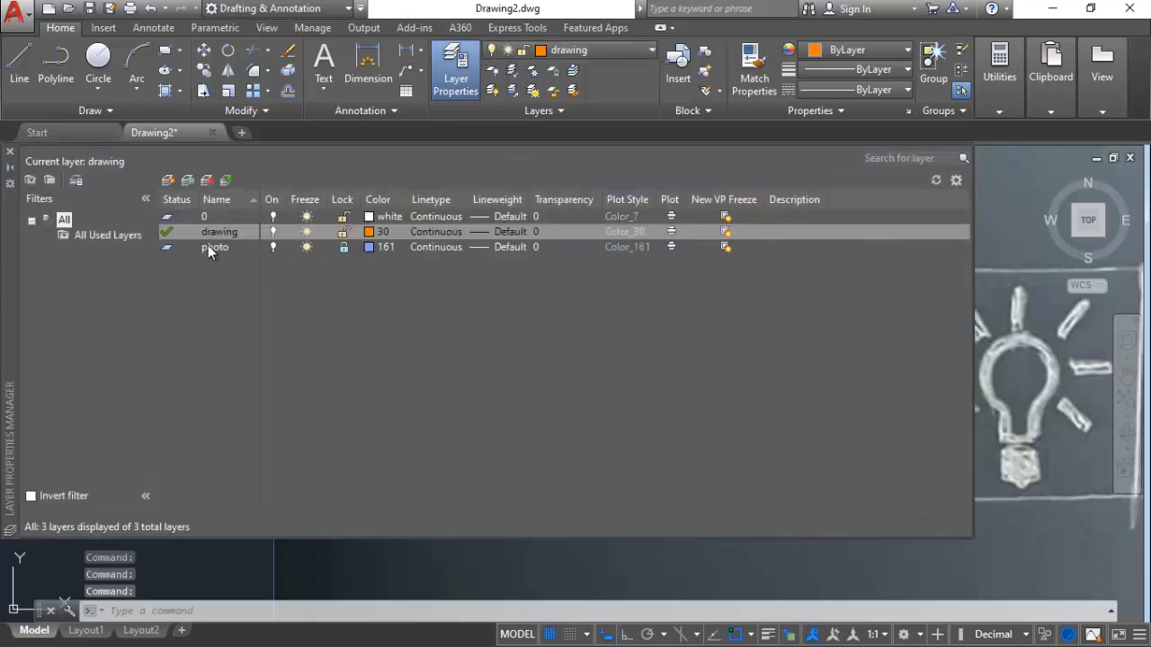
click(170, 248)
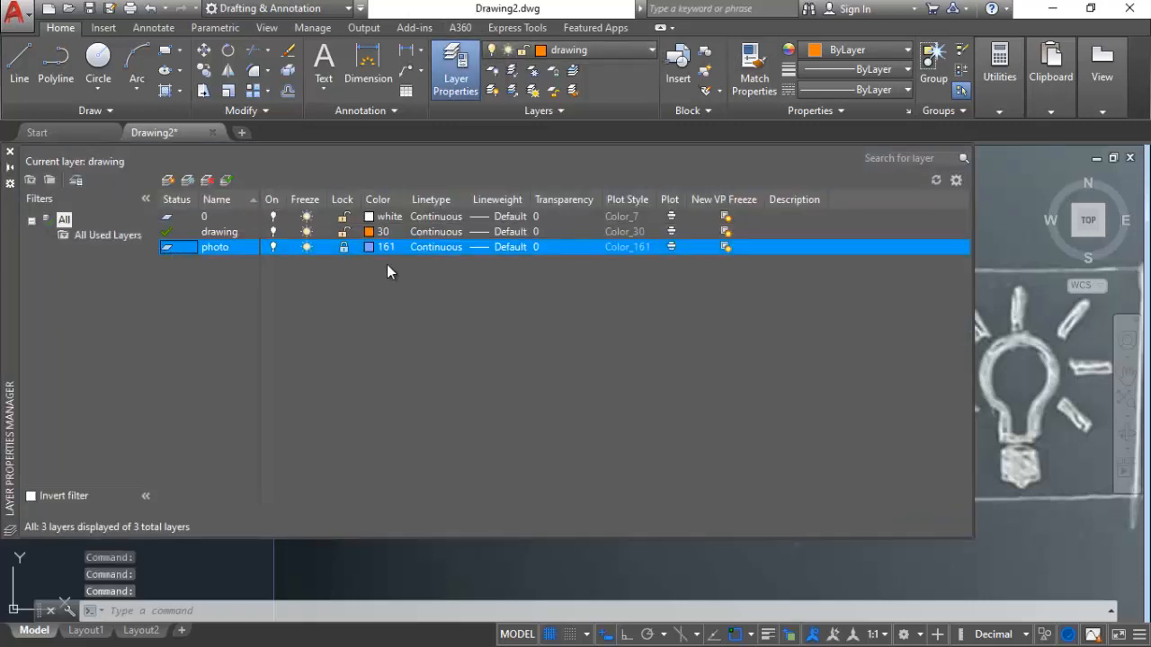
click(346, 247)
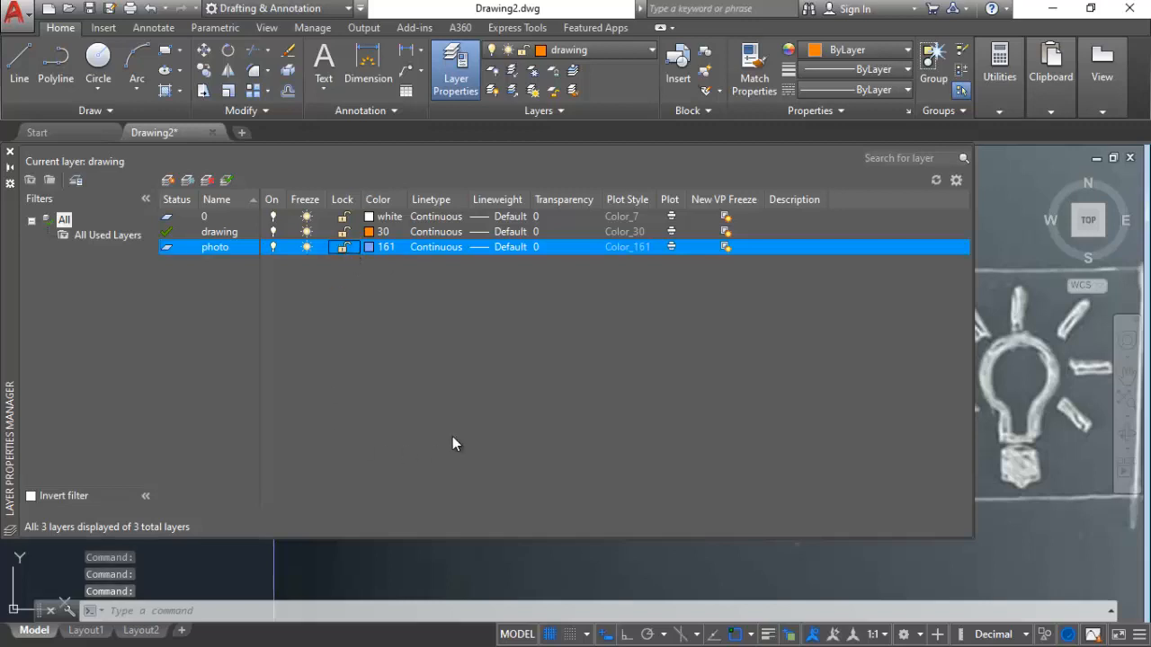
Erase the reference photo from the drawing and delete the photo layer.
click(447, 559)
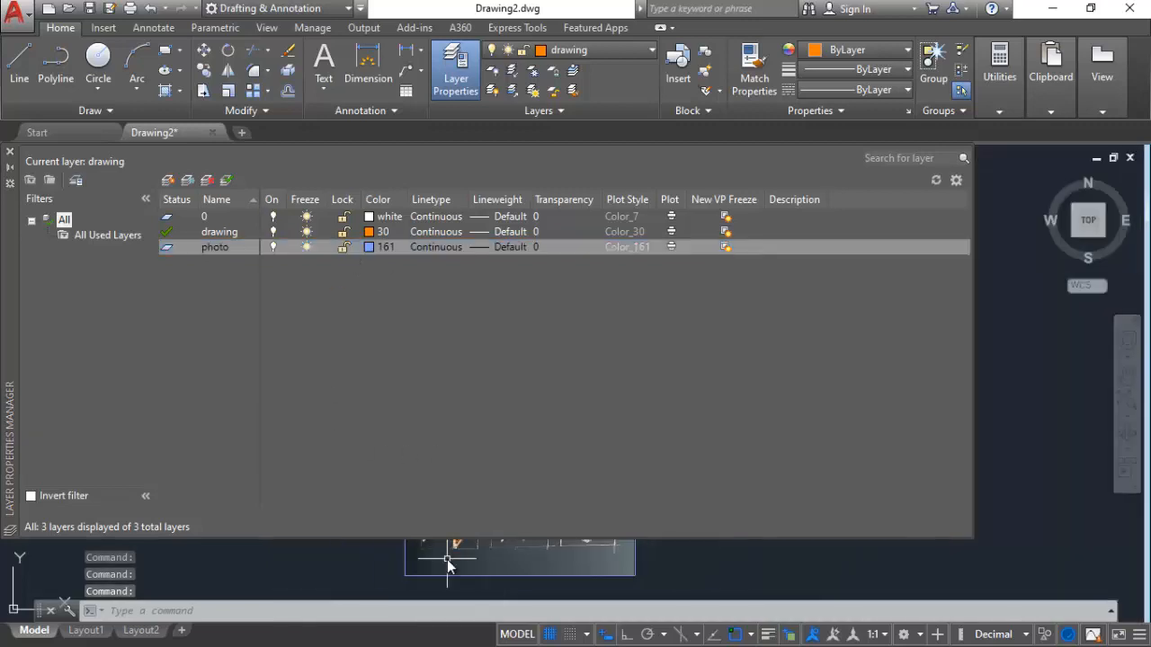
click(567, 582)
click(609, 582)
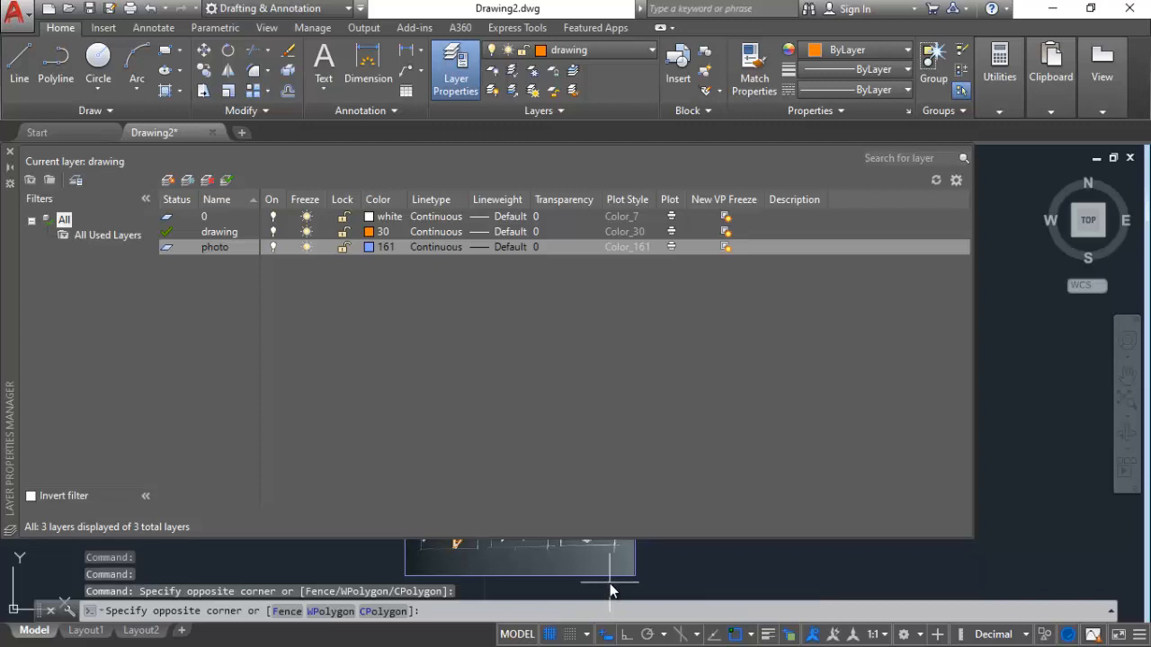
click(560, 562)
key(Delete)
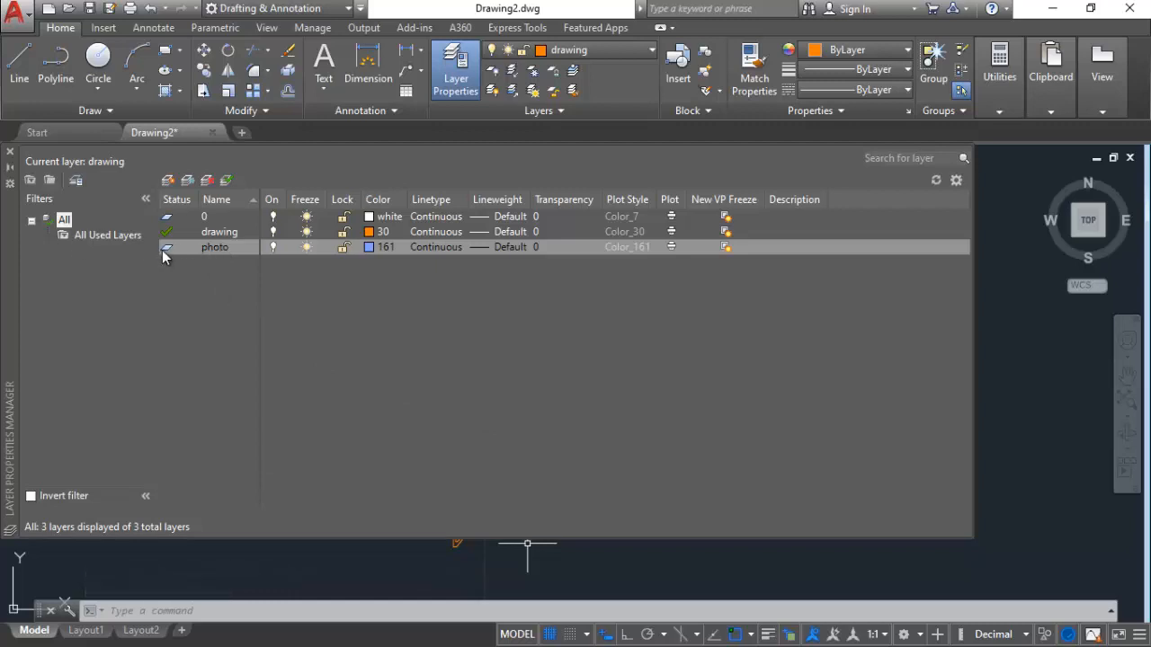
double_click(212, 248)
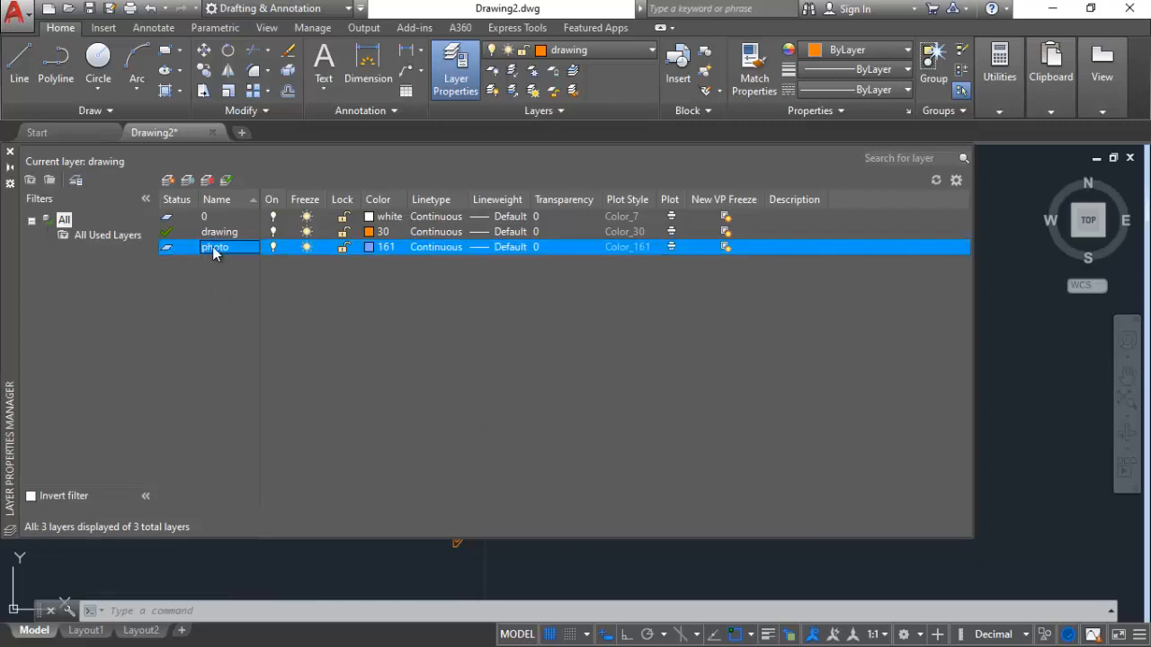
click(208, 182)
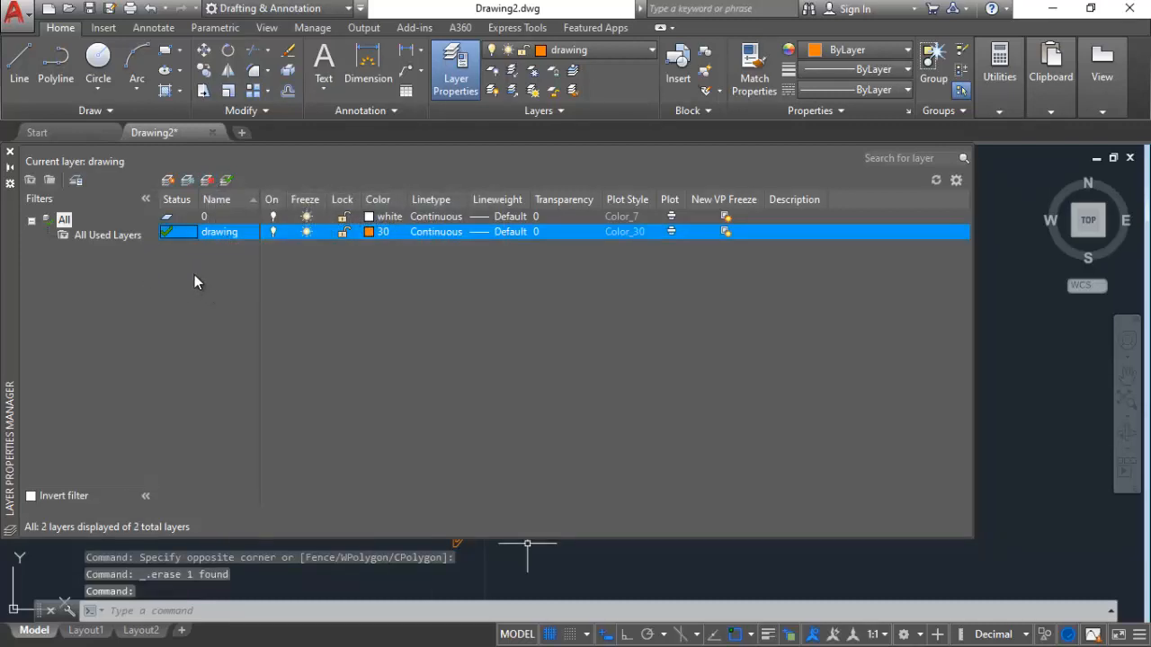
Open the Save As dialog for the drawing and enter arrow as the file name.
click(108, 9)
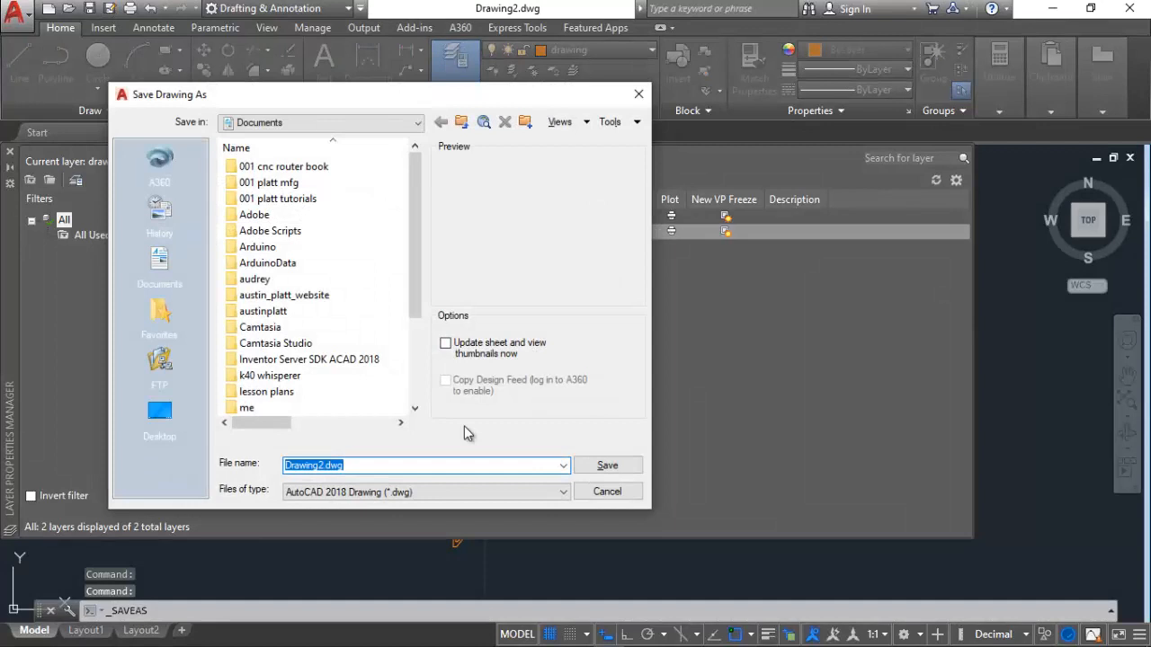
text(aut)
key(BackSpace)
key(BackSpace)
key(BackSpace)
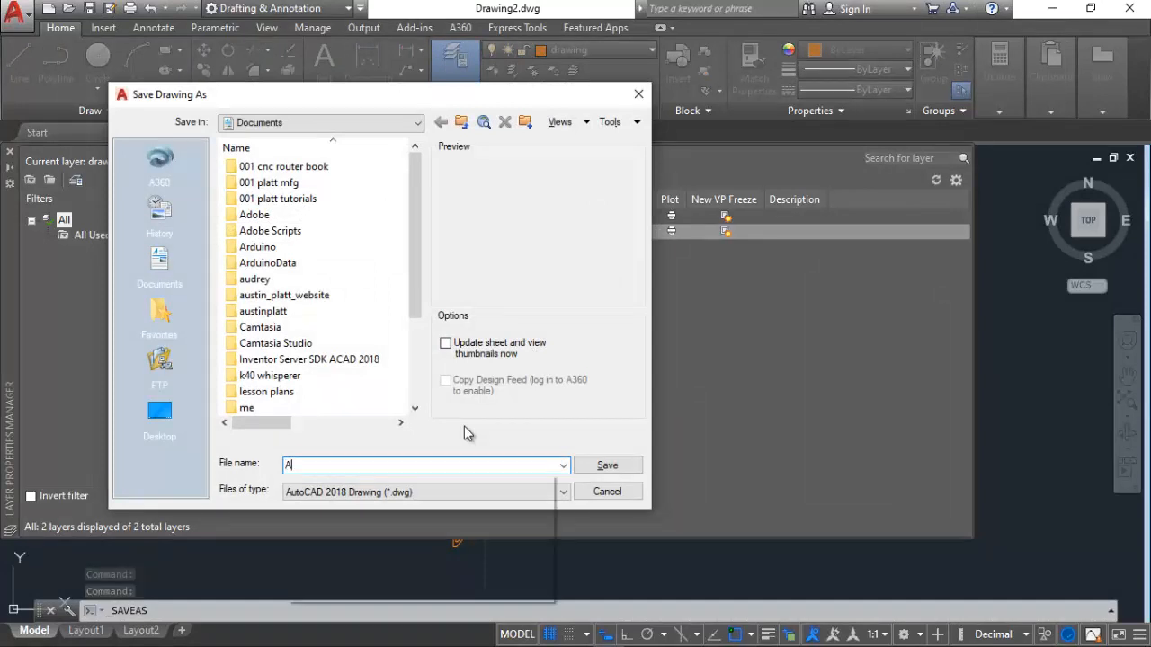
text(arrow)
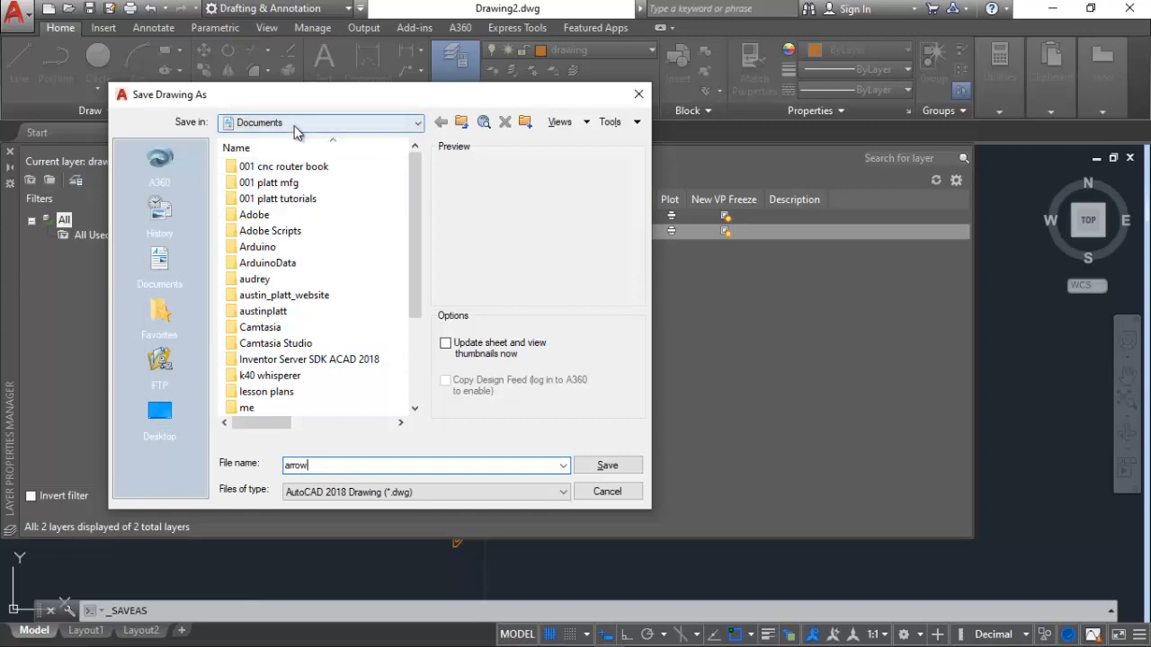
Set the save location to the Documents folder under Users\1 TB Drive on Local Disk (F:).
click(323, 124)
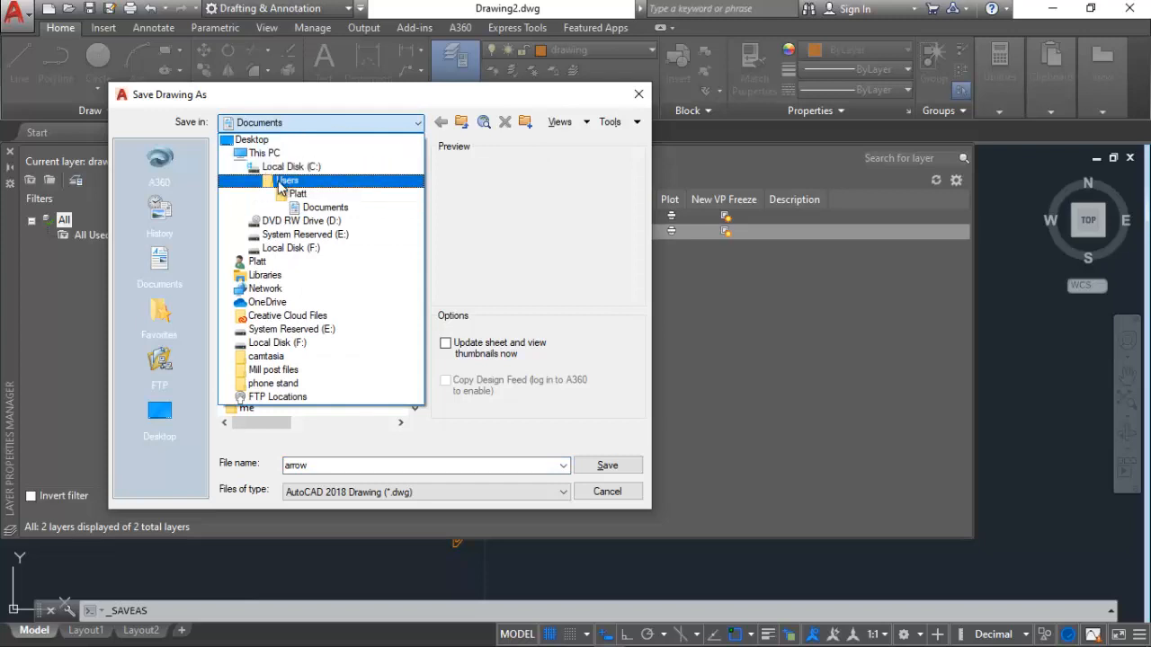
click(276, 343)
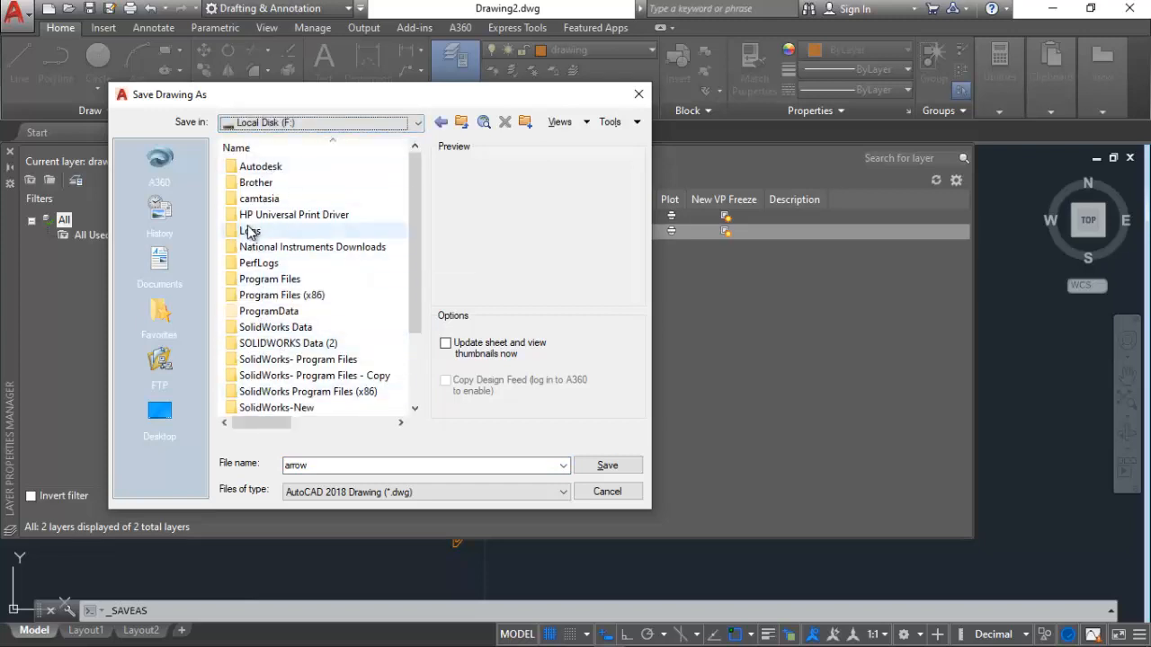
scroll(249, 230, down, 2)
double_click(249, 360)
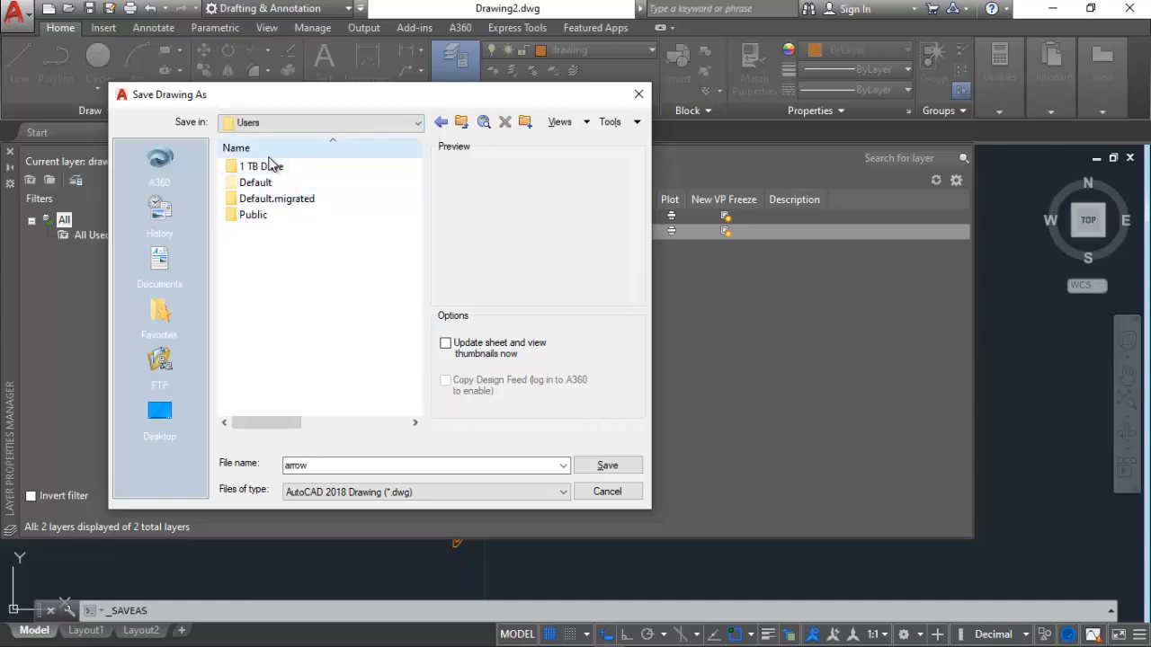
click(270, 167)
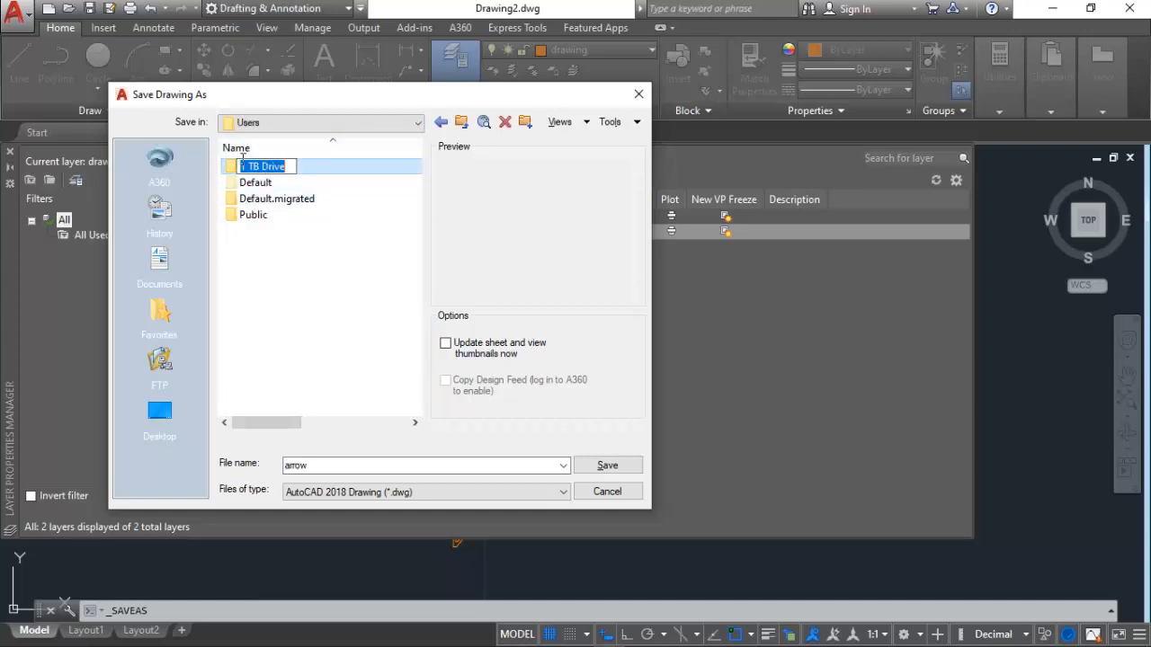
click(235, 171)
double_click(233, 171)
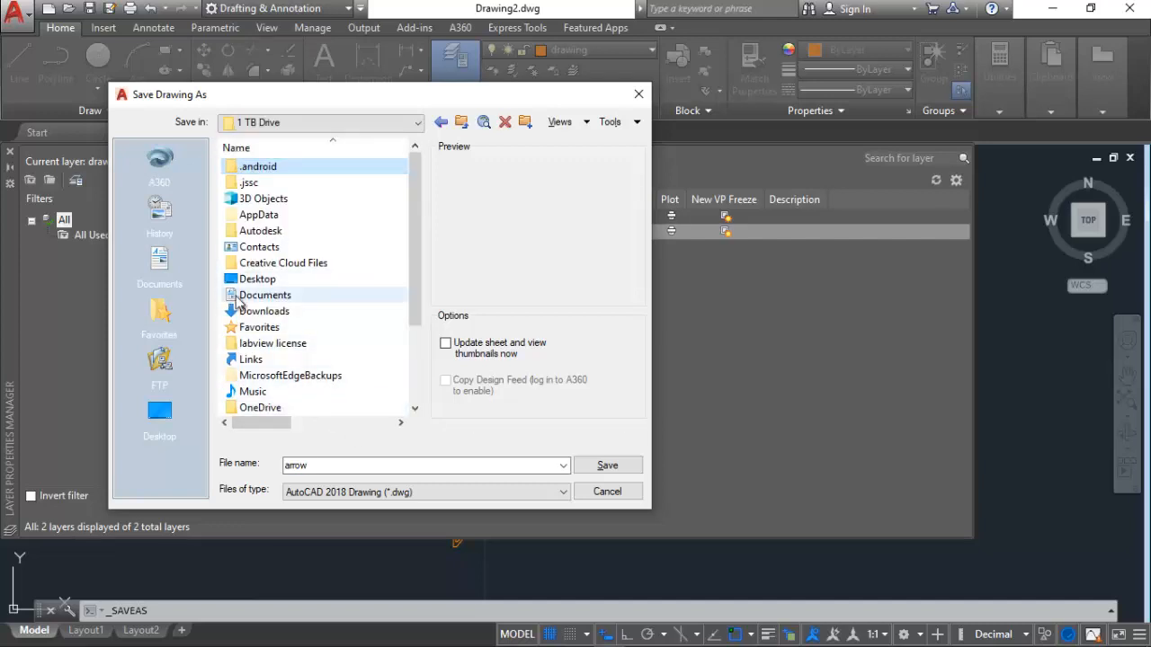
double_click(237, 300)
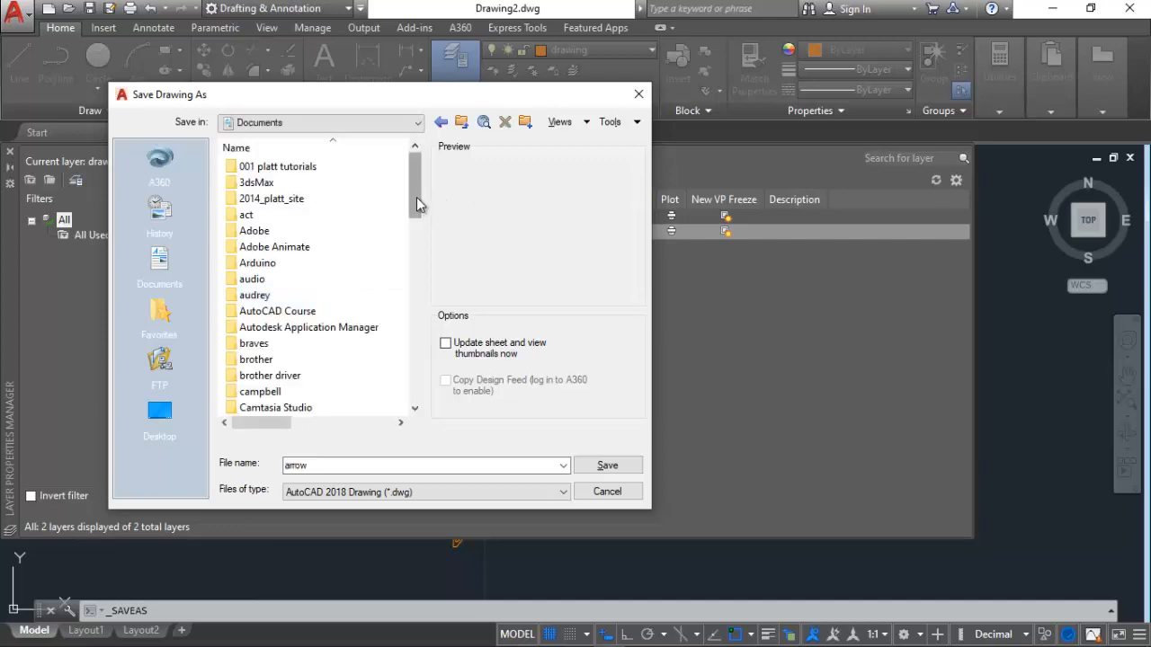
Save the drawing in the tutorials folder under ACAD TUTS\stamps\Evaluation Project and close the layer manager.
mouse_move(416, 197)
mouse_down()
mouse_move(419, 309)
mouse_move(424, 193)
mouse_up()
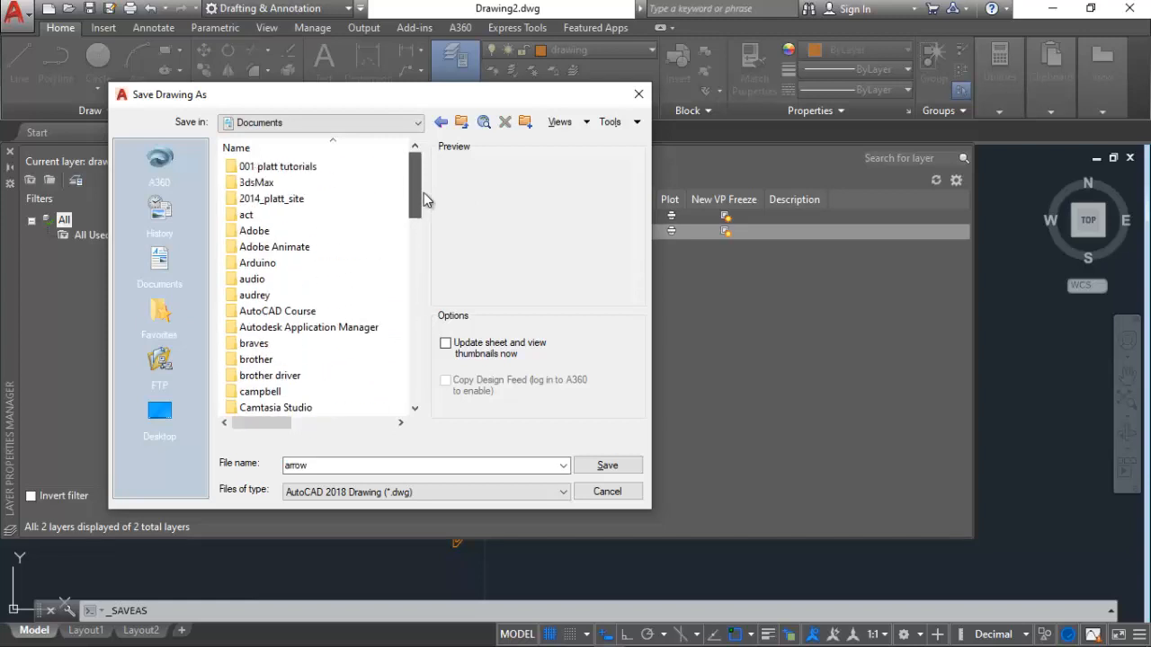
double_click(241, 167)
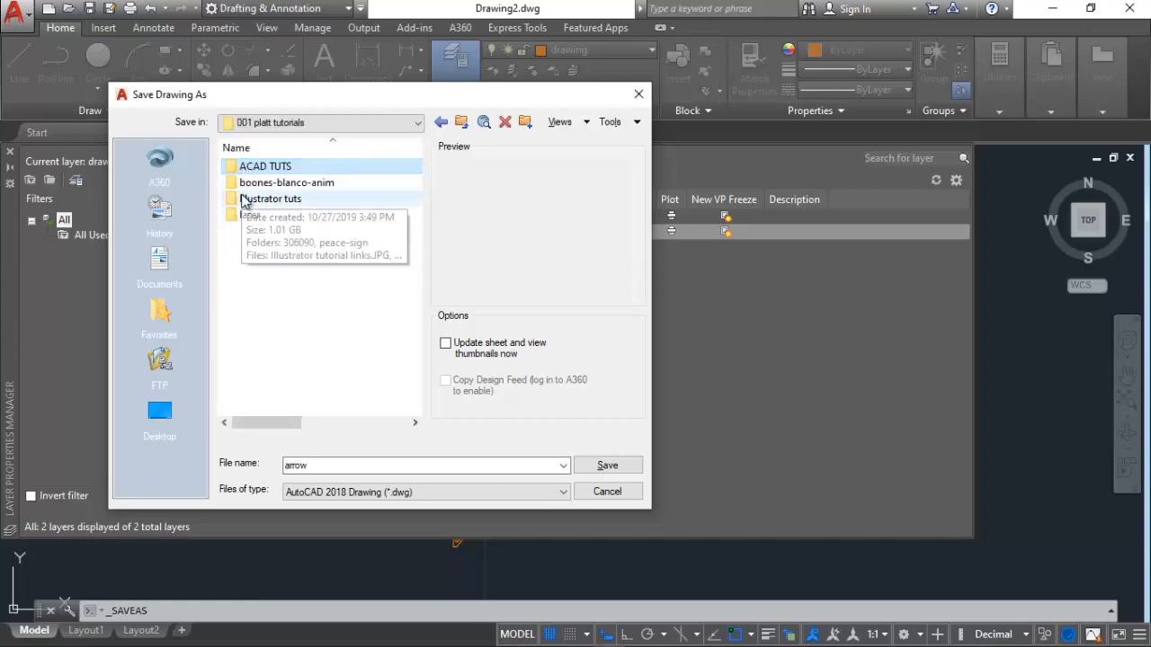
double_click(265, 167)
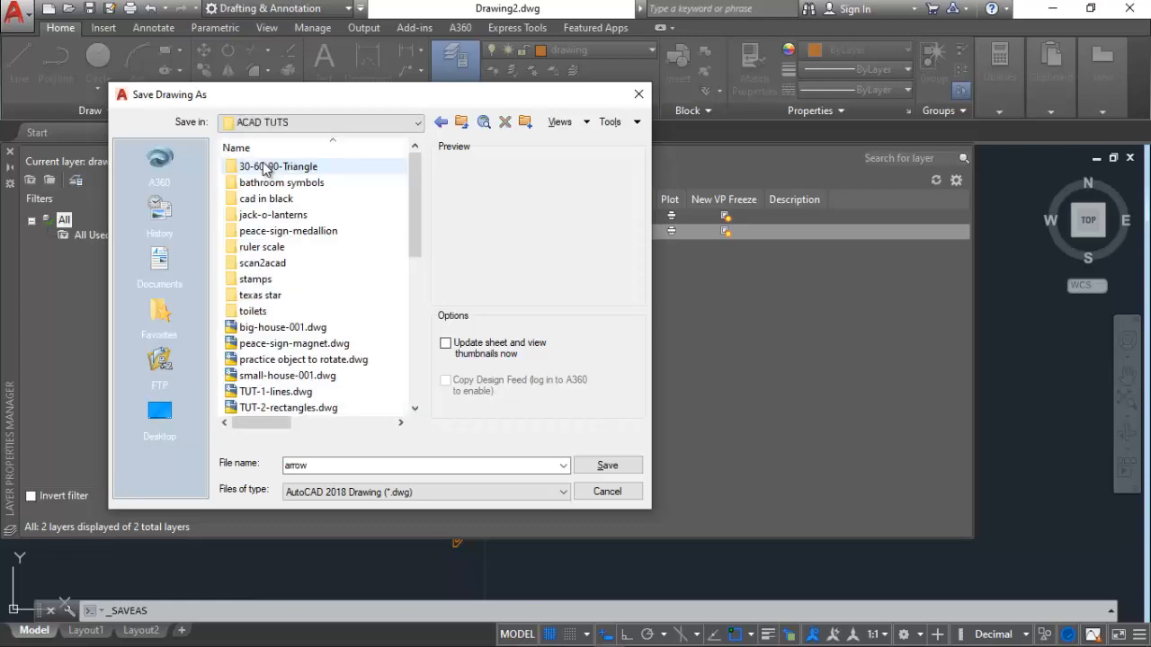
double_click(256, 279)
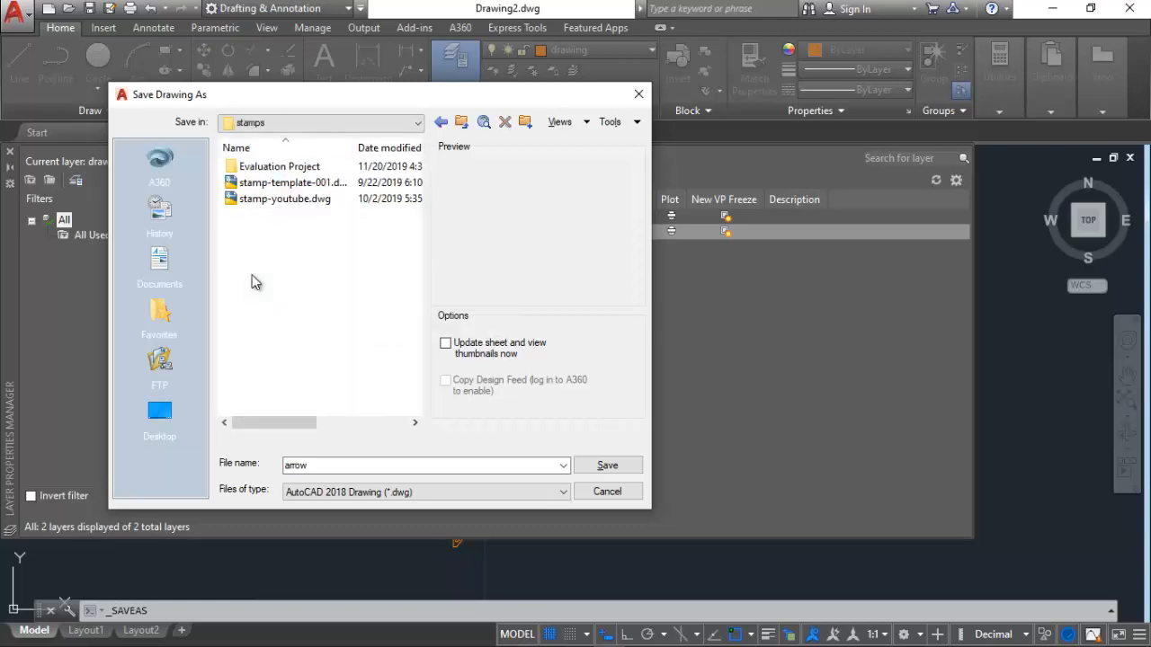
double_click(238, 169)
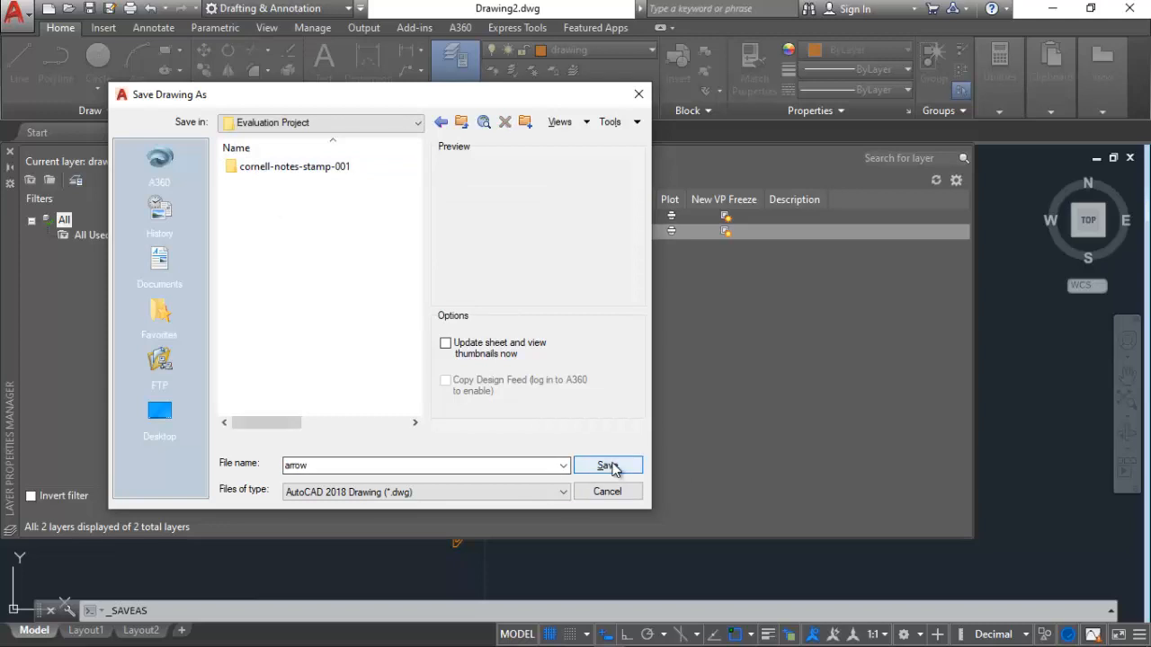
click(609, 466)
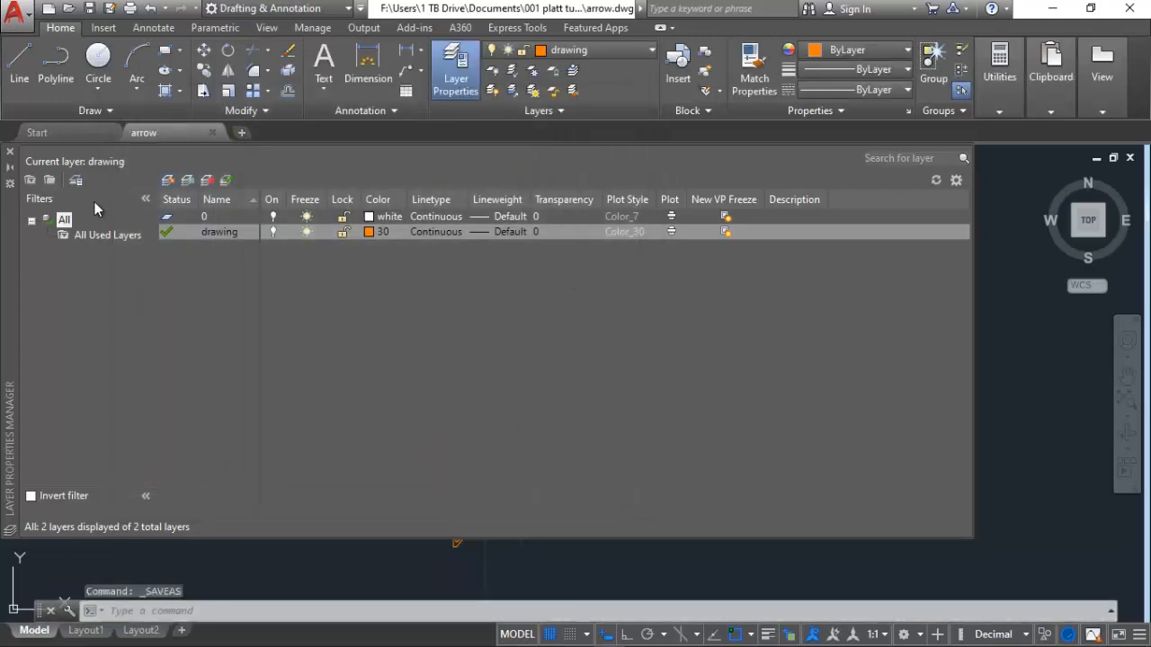
click(9, 153)
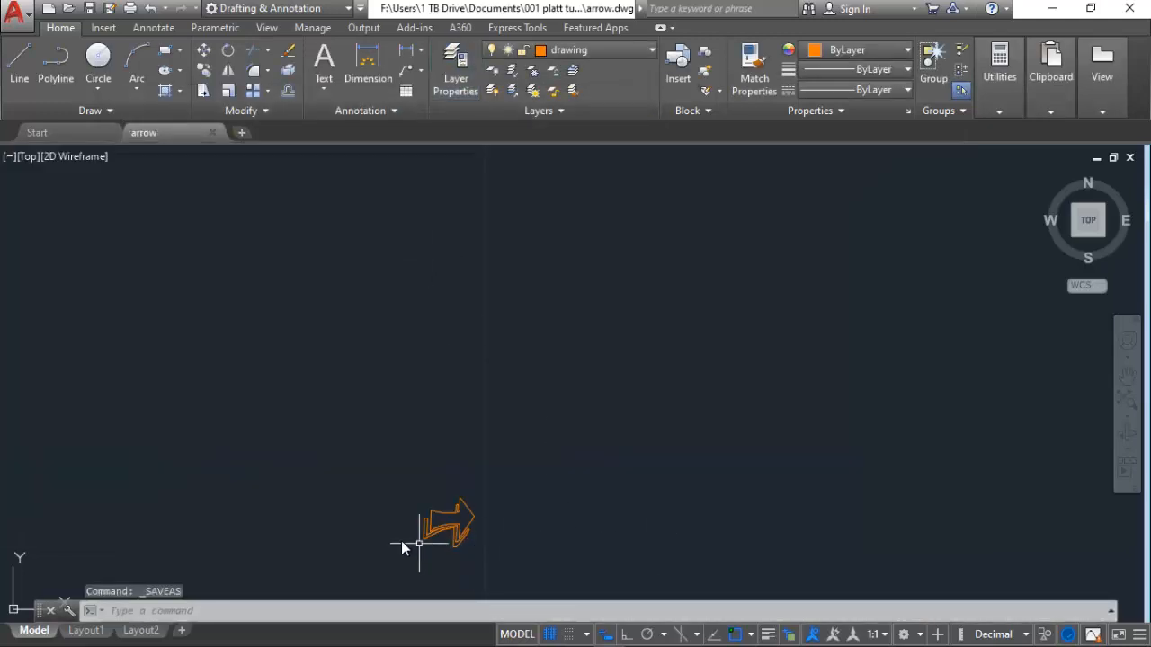
Start a polyline in the empty area below and left of the arrow with ortho on, drawing a 1-unit horizontal side to the right.
scroll(364, 521, down, 2)
scroll(372, 529, up, 4)
middle_drag(439, 547, 475, 471)
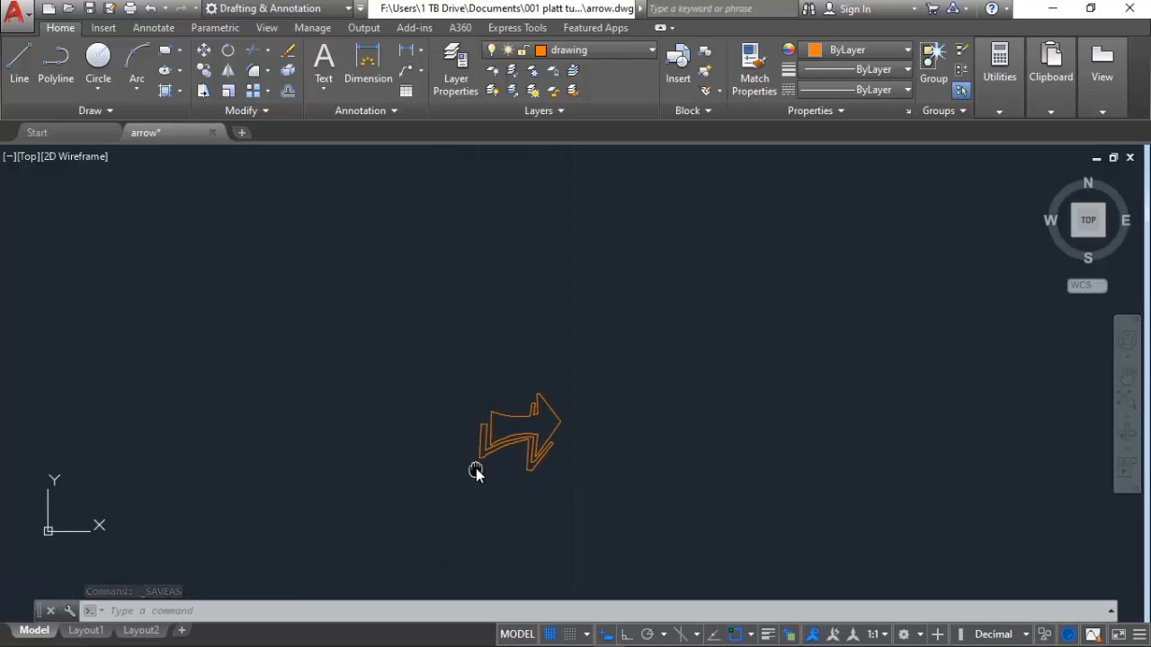
scroll(394, 477, down, 5)
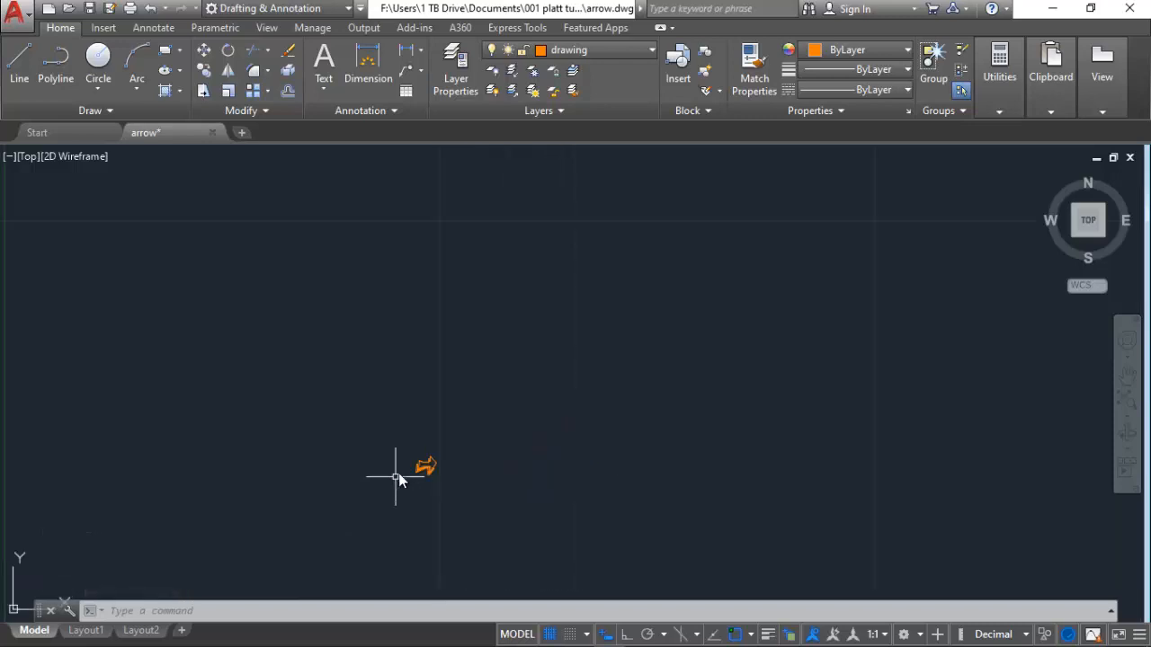
mouse_move(160, 520)
middle_down()
mouse_move(527, 509)
mouse_move(432, 475)
mouse_move(437, 468)
middle_up()
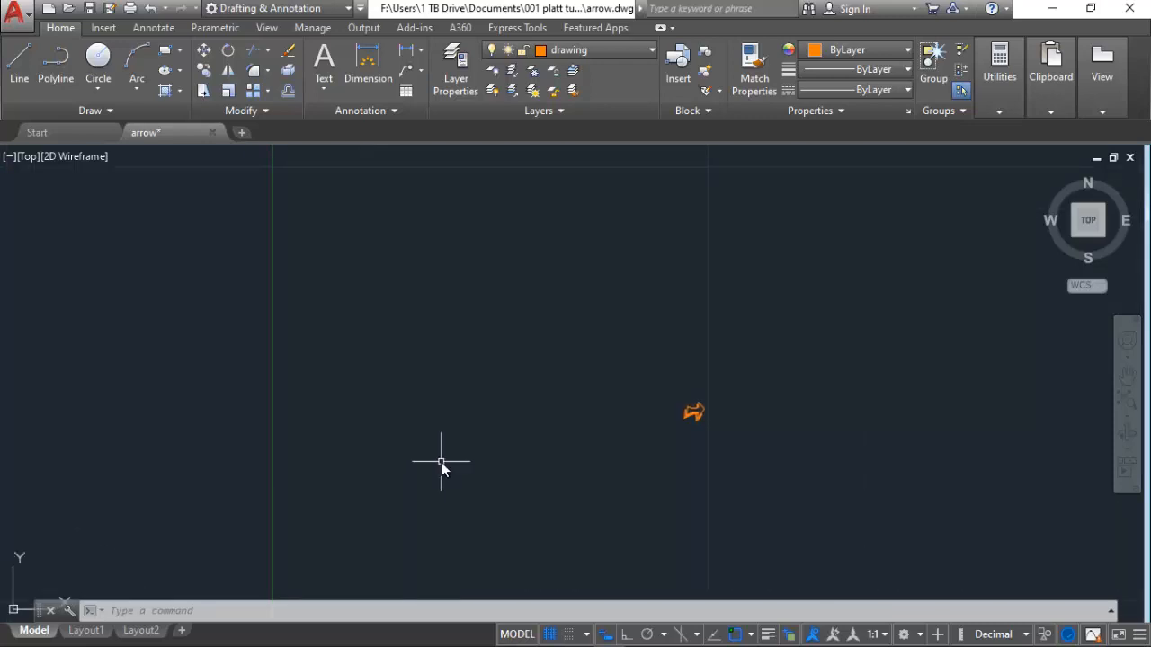
click(19, 68)
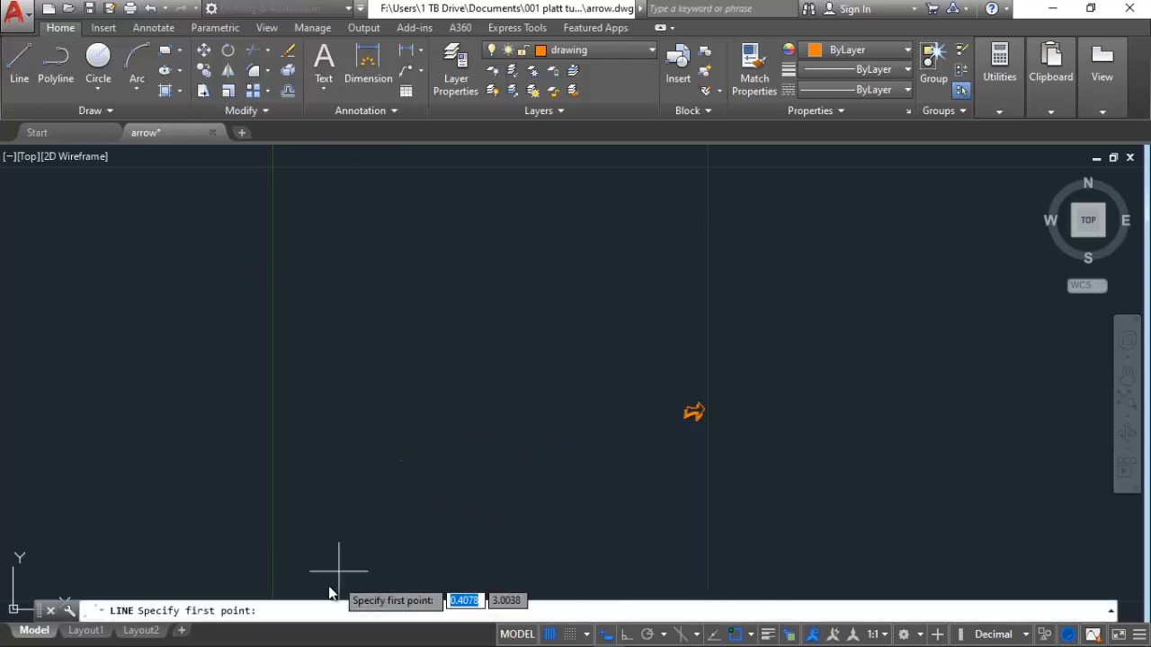
click(52, 68)
scroll(357, 556, down, 2)
middle_drag(357, 555, 390, 430)
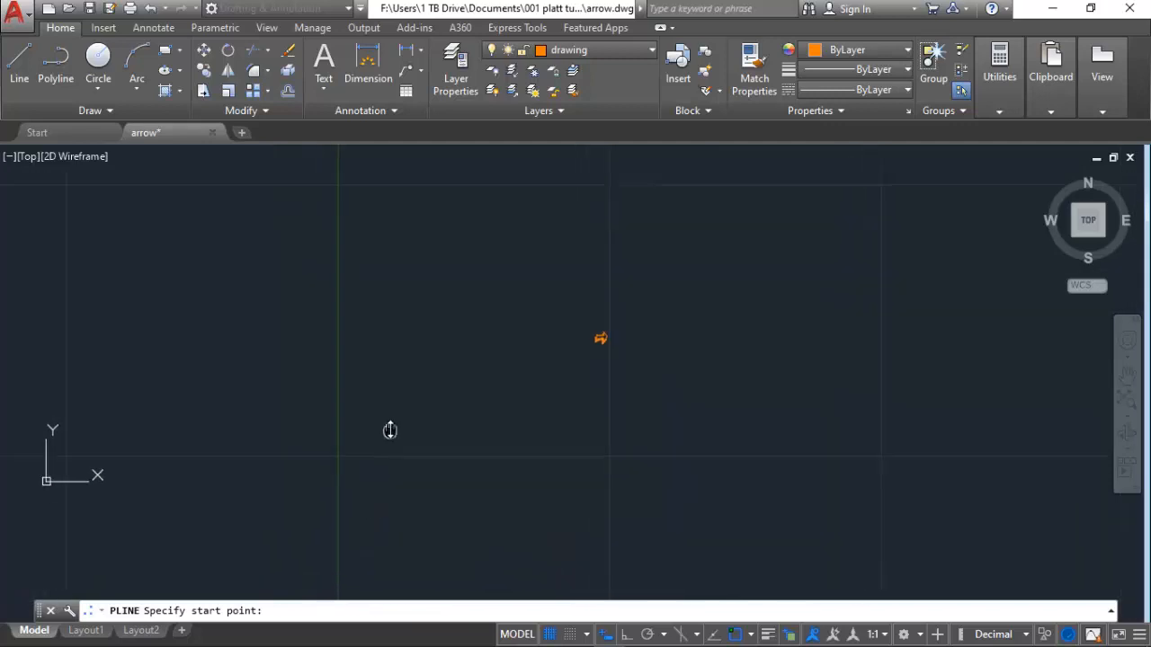
click(124, 519)
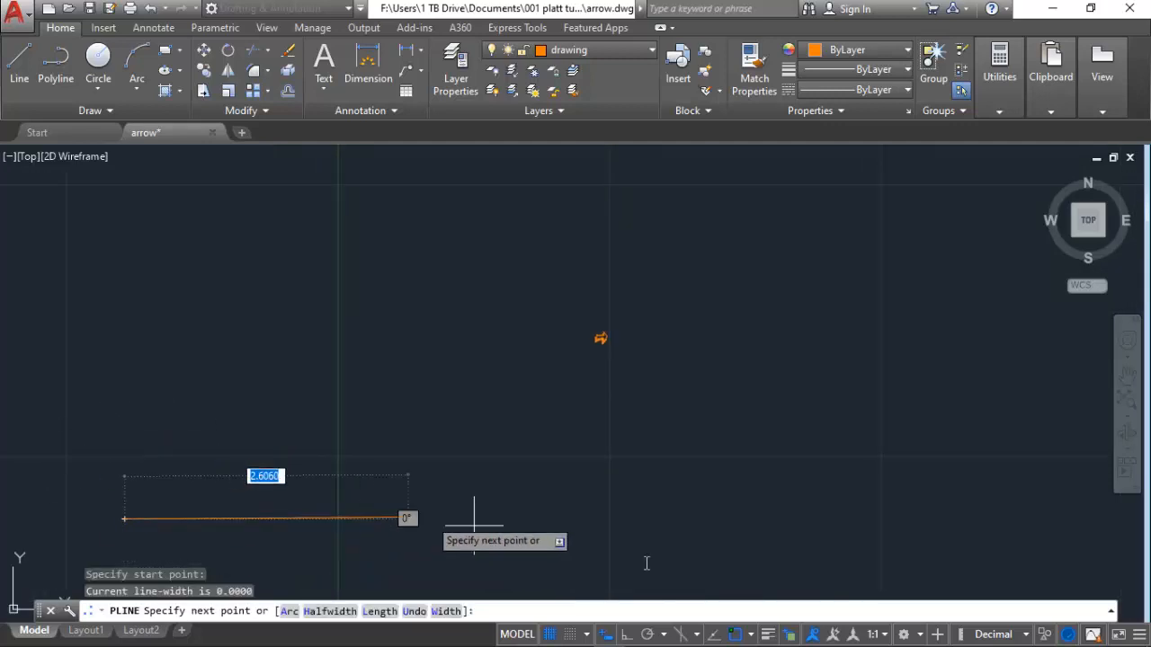
click(626, 635)
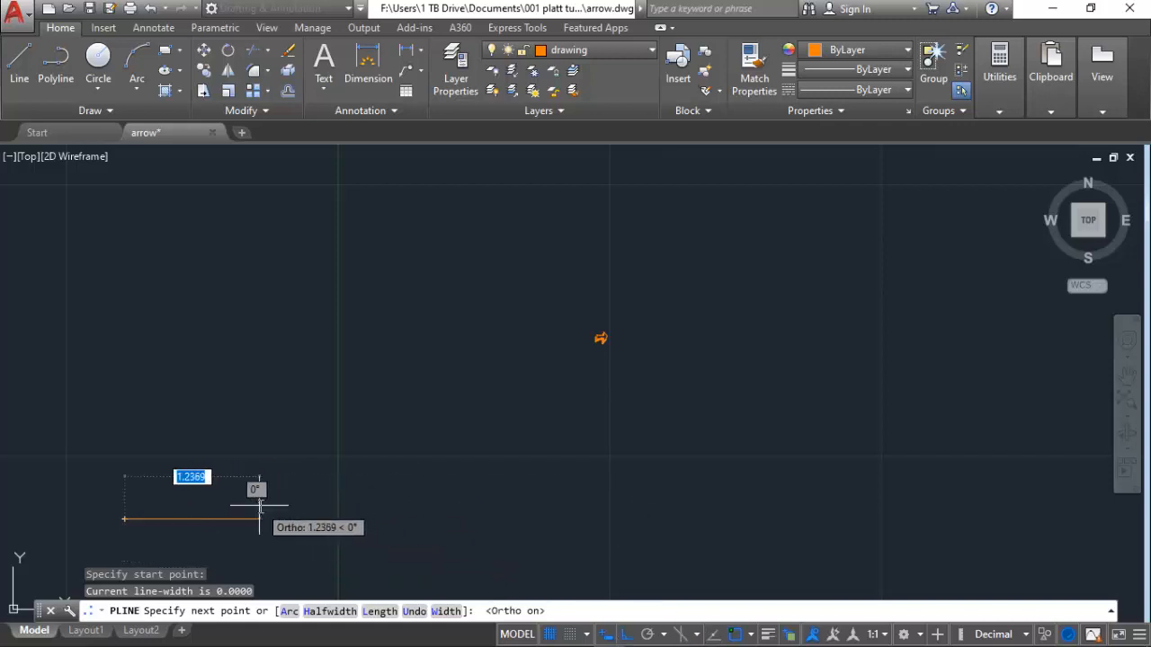
text(1)
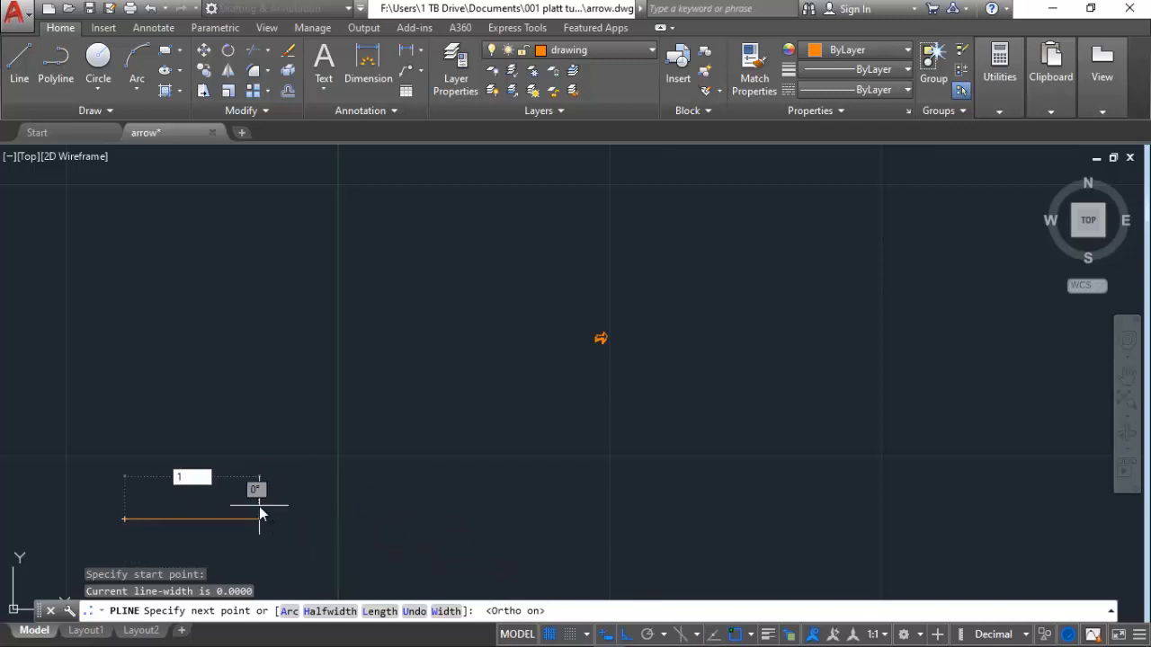
key(Return)
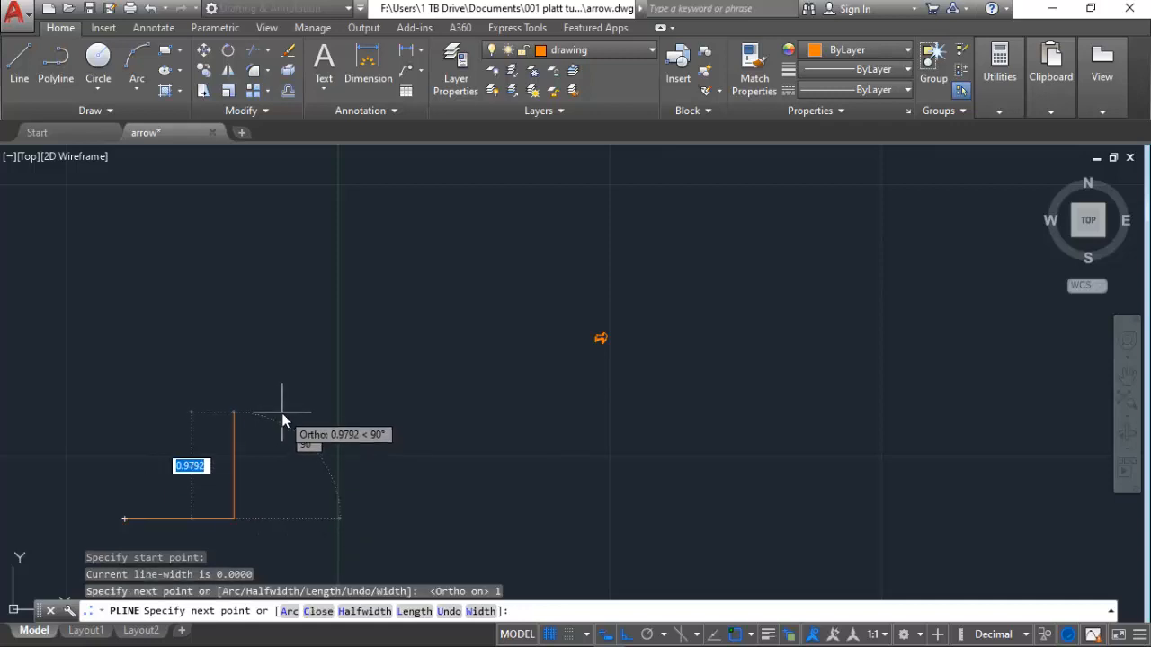
Complete the square with a 1-unit side upward and a 1-unit side to the left, and close the polyline.
text(1)
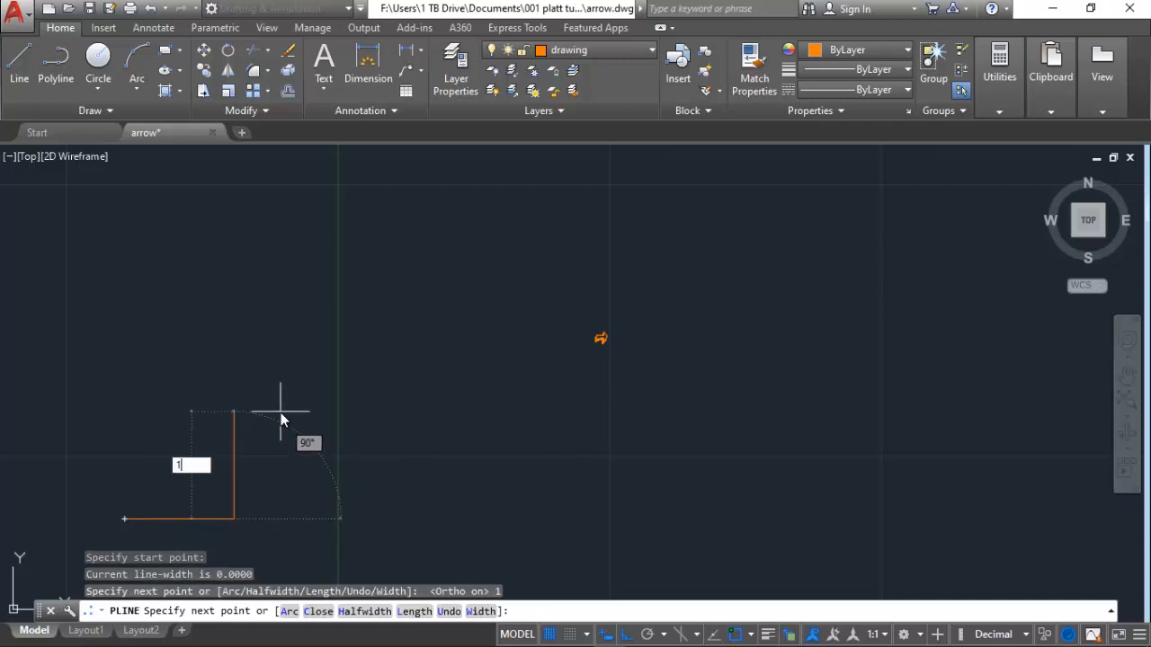
key(Return)
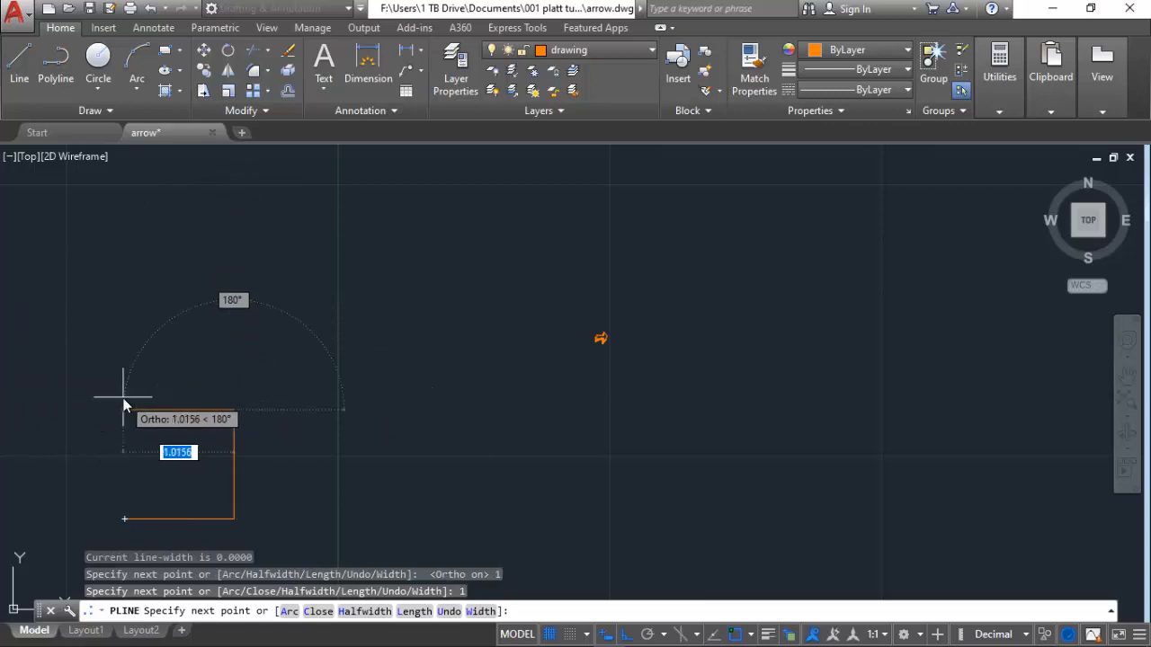
text(1)
key(Return)
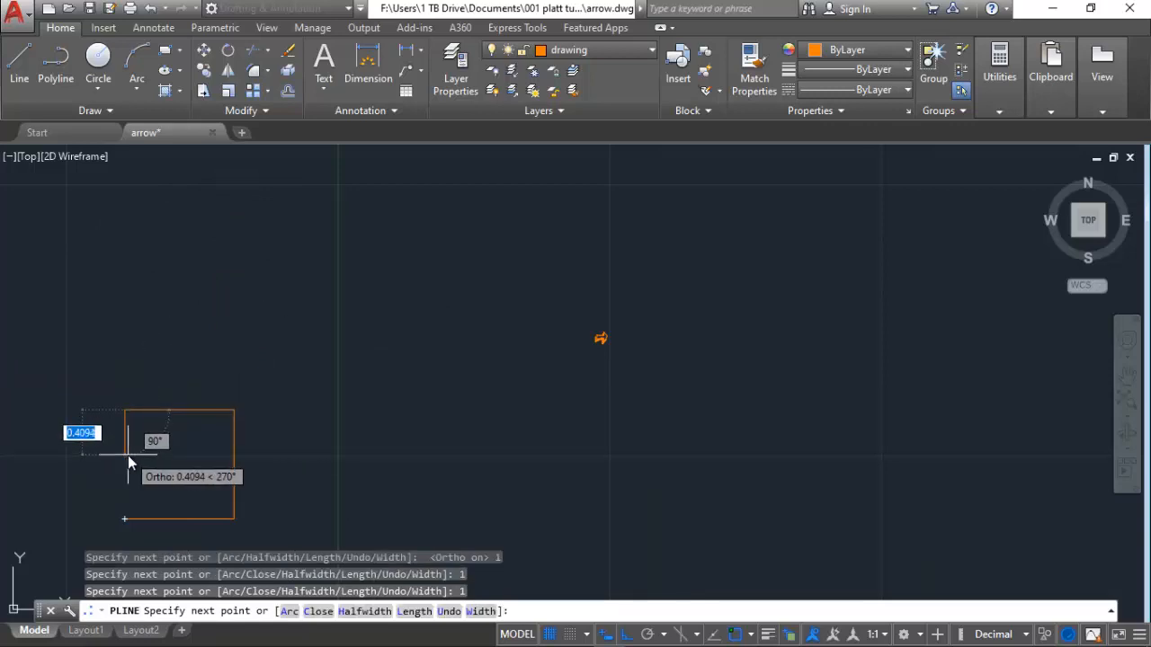
text(c)
key(Return)
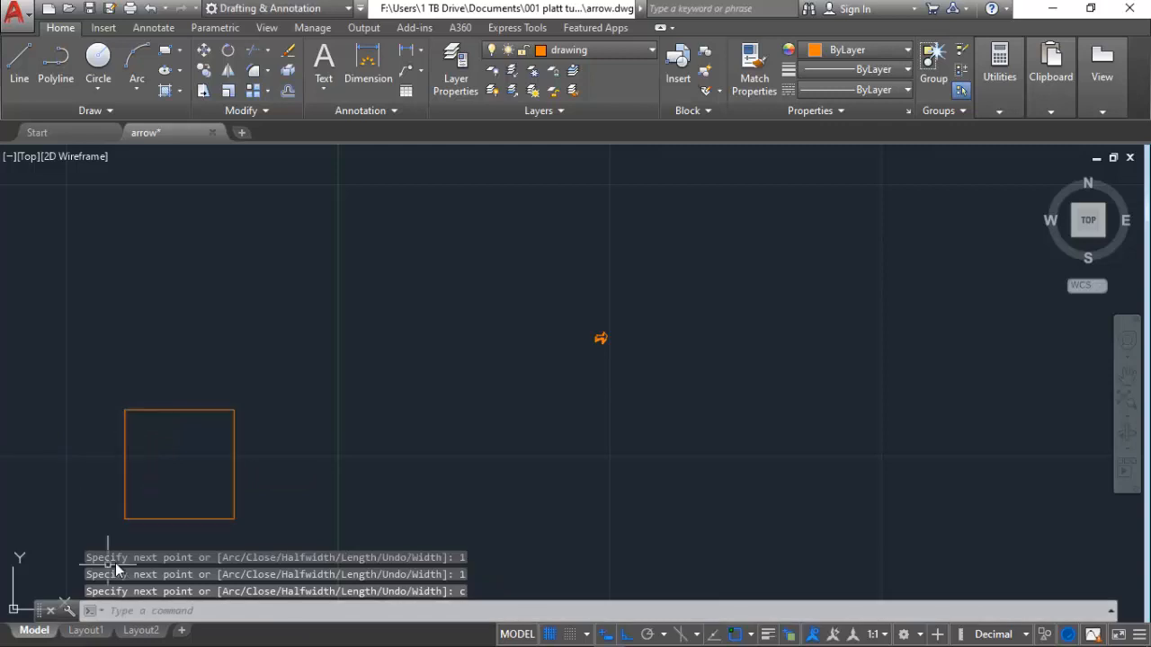
Move both arrow outlines horizontally to the left so that they sit directly above the square.
middle_drag(173, 537, 319, 477)
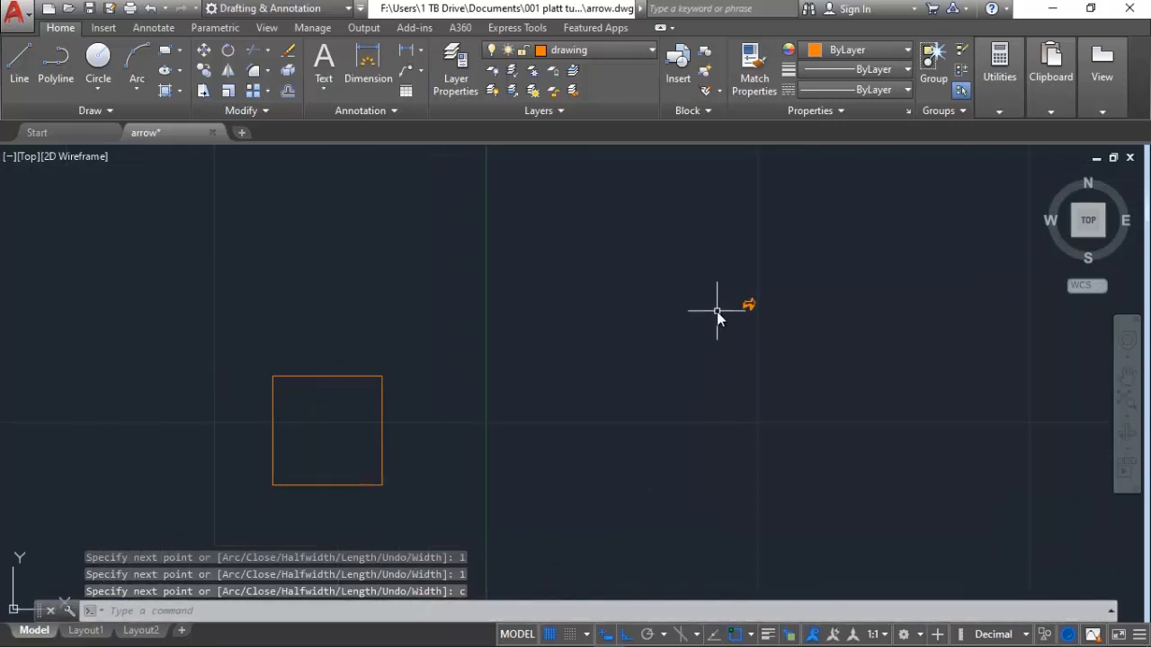
click(204, 50)
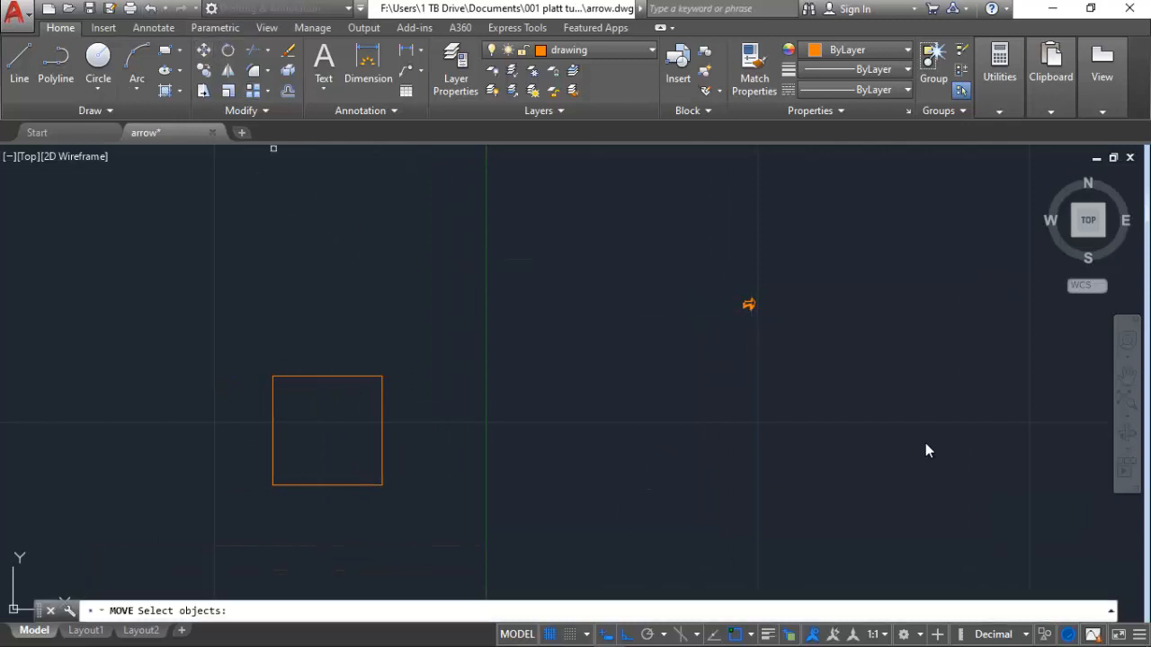
click(788, 339)
click(693, 264)
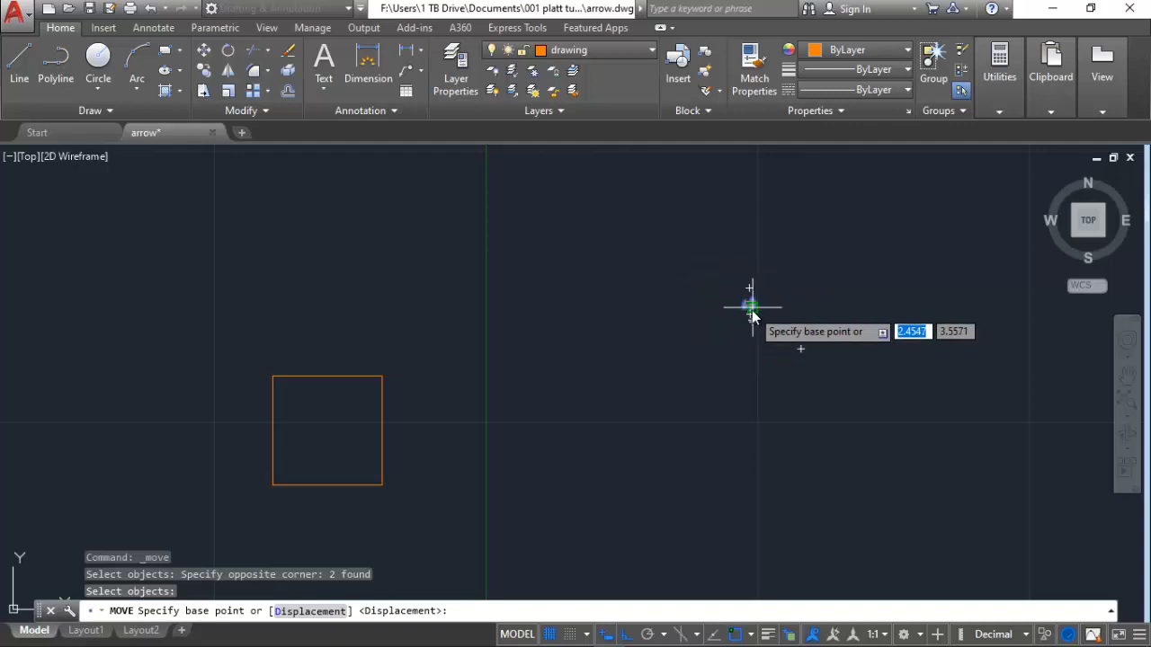
click(752, 309)
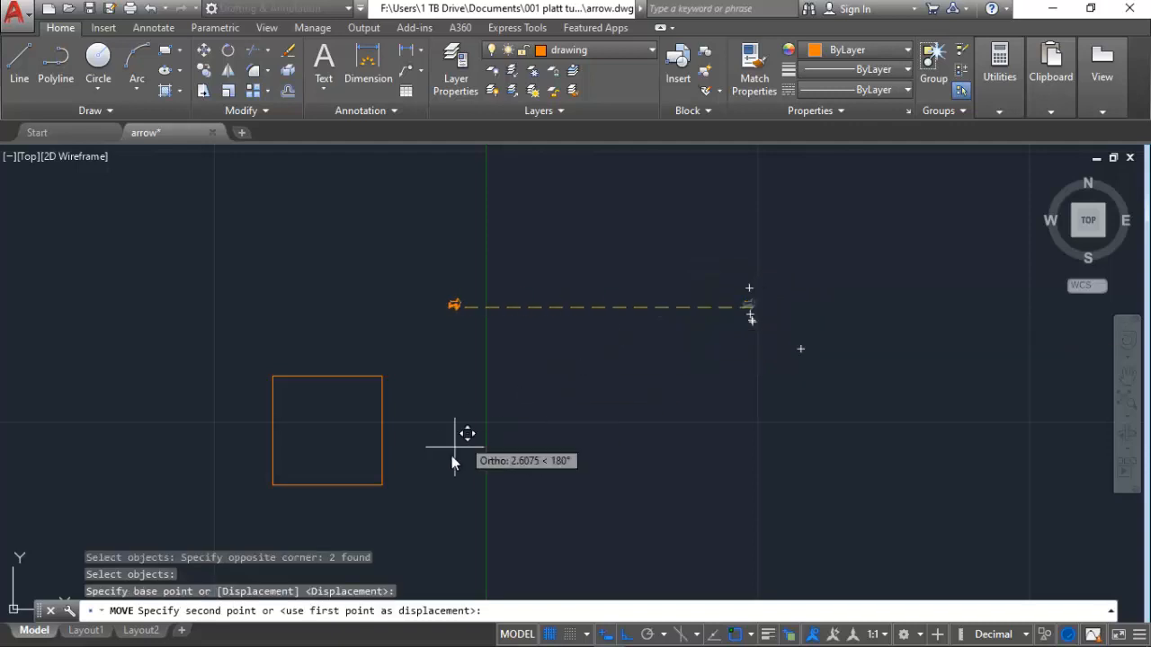
click(328, 324)
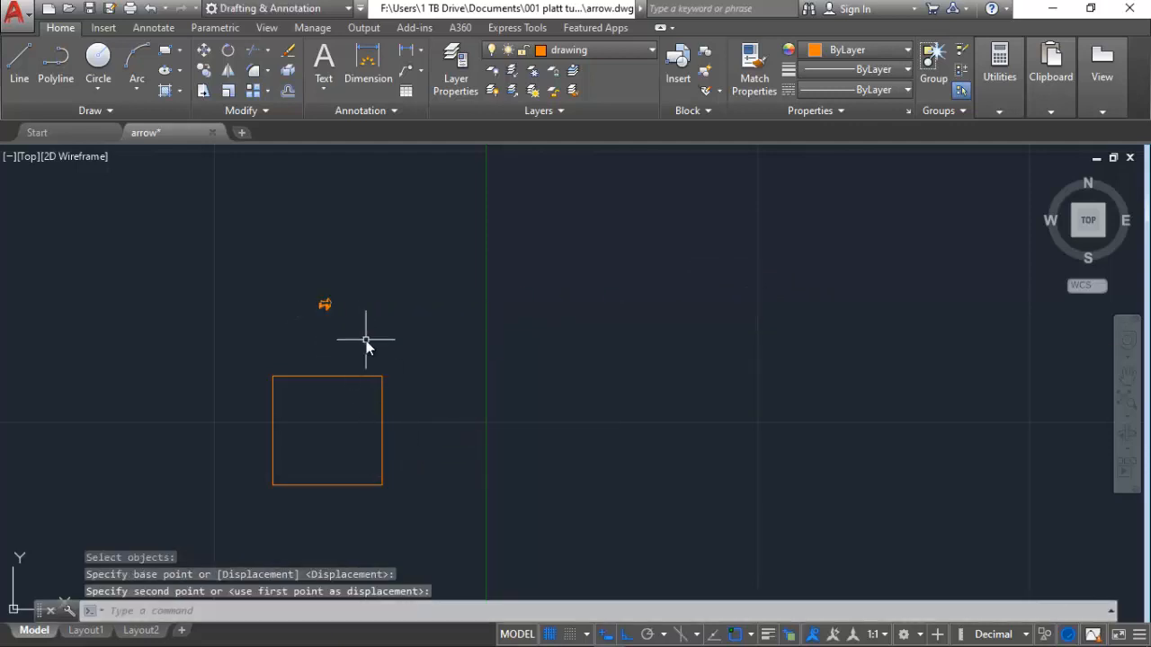
Move both arrow outlines straight down to the middle of the square.
click(365, 331)
click(285, 273)
click(325, 305)
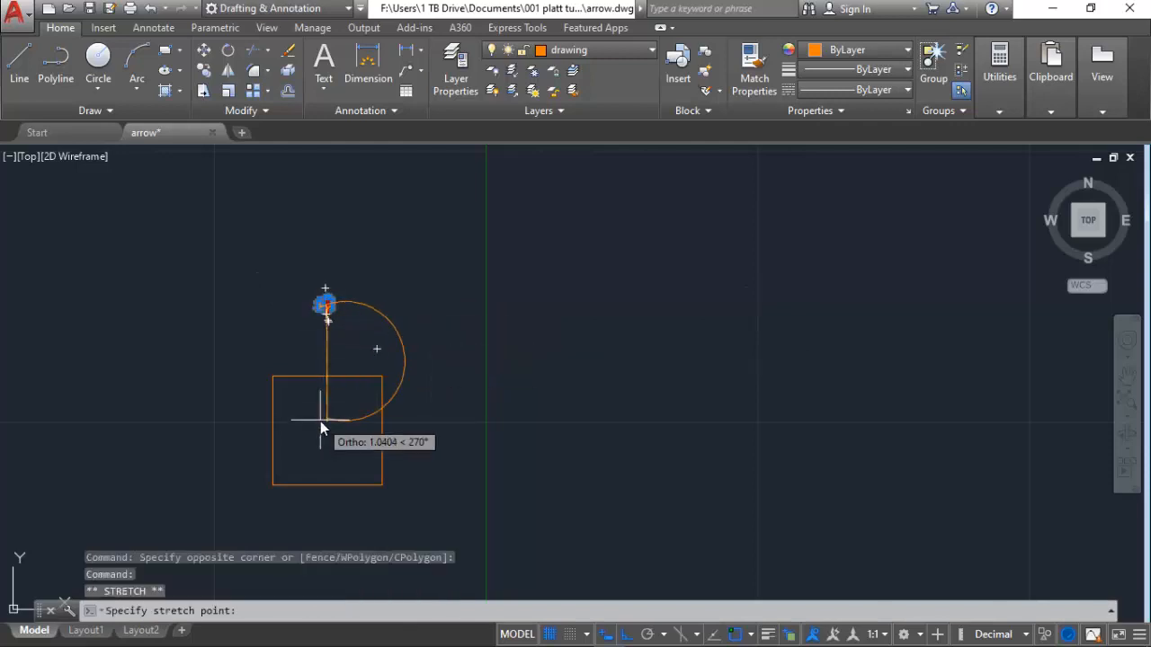
key(Escape)
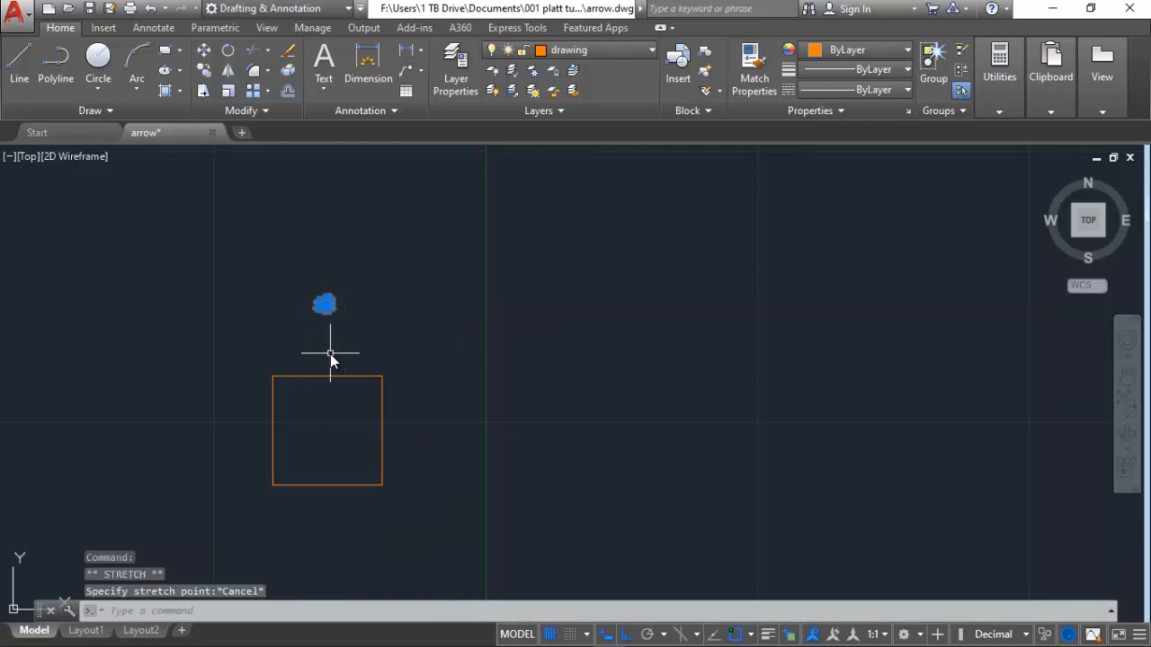
click(204, 52)
click(324, 305)
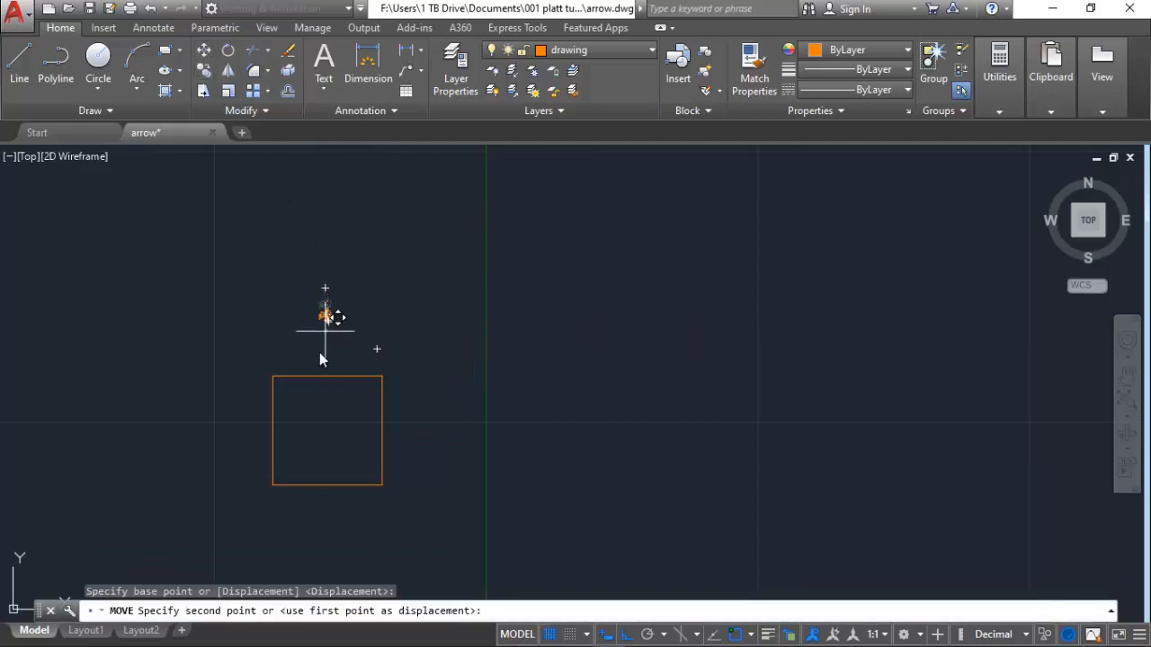
click(322, 432)
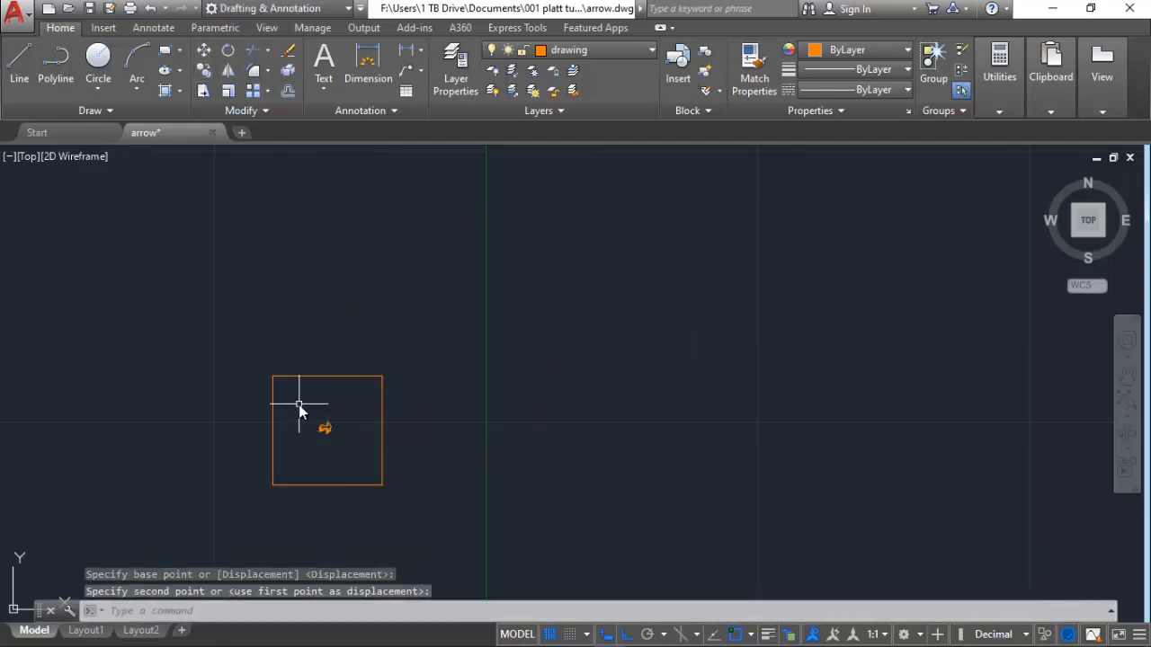
Scale up both arrow outlines freehand inside the square, using a point at the arrow's lower tip as the base point.
scroll(298, 405, up, 4)
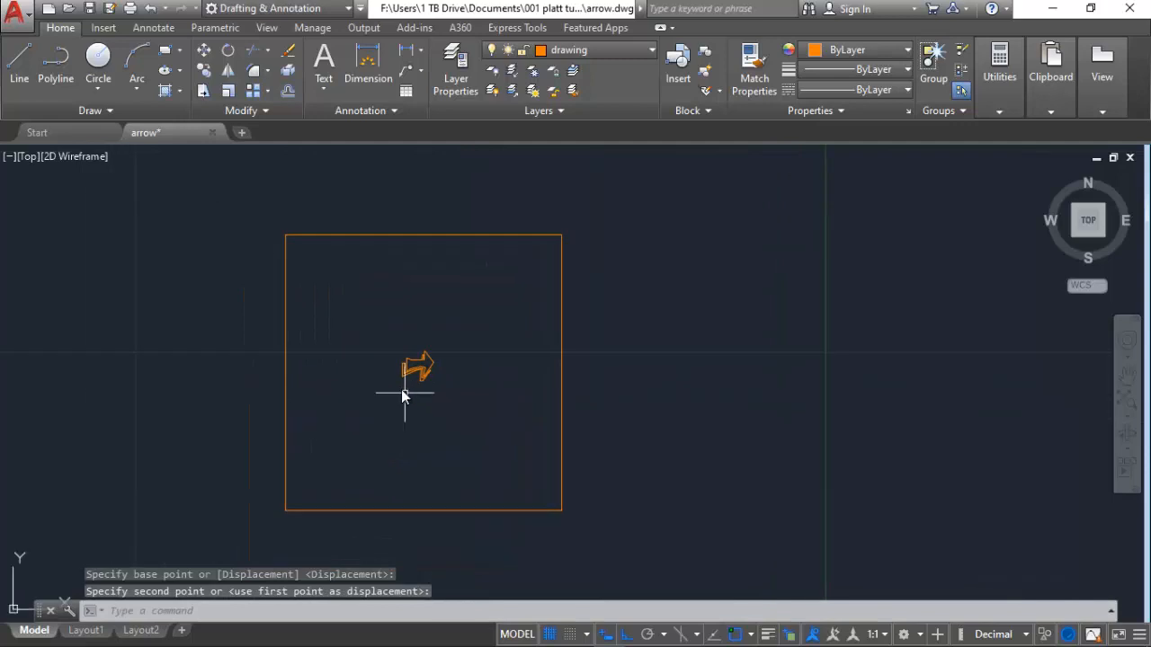
click(456, 414)
click(367, 307)
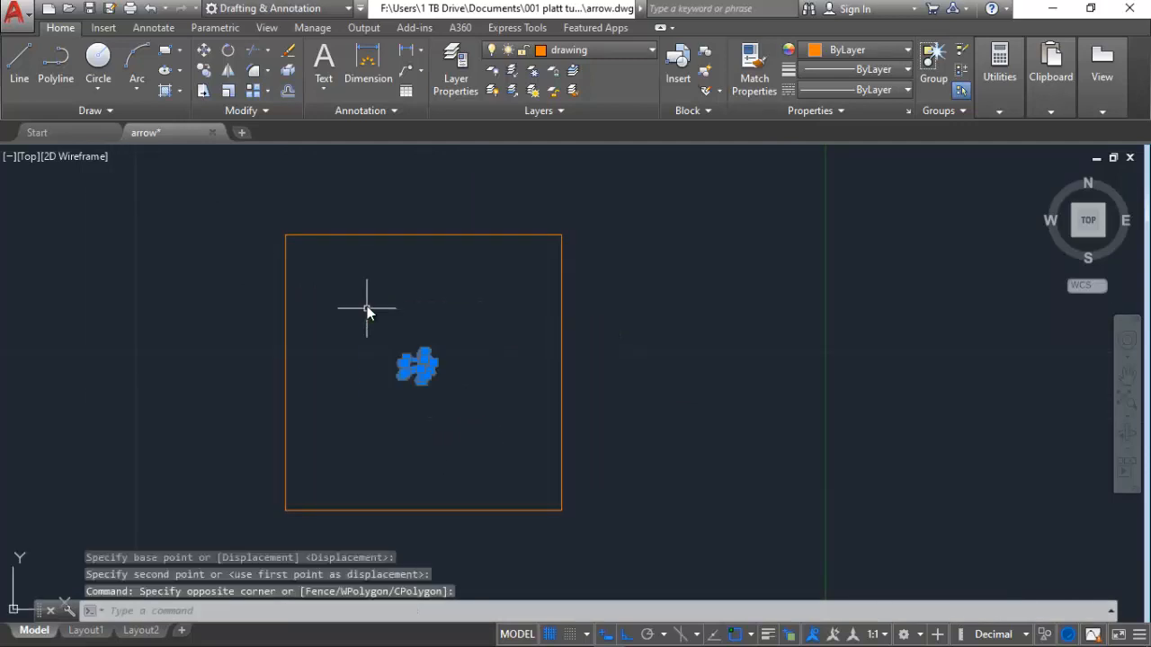
click(229, 91)
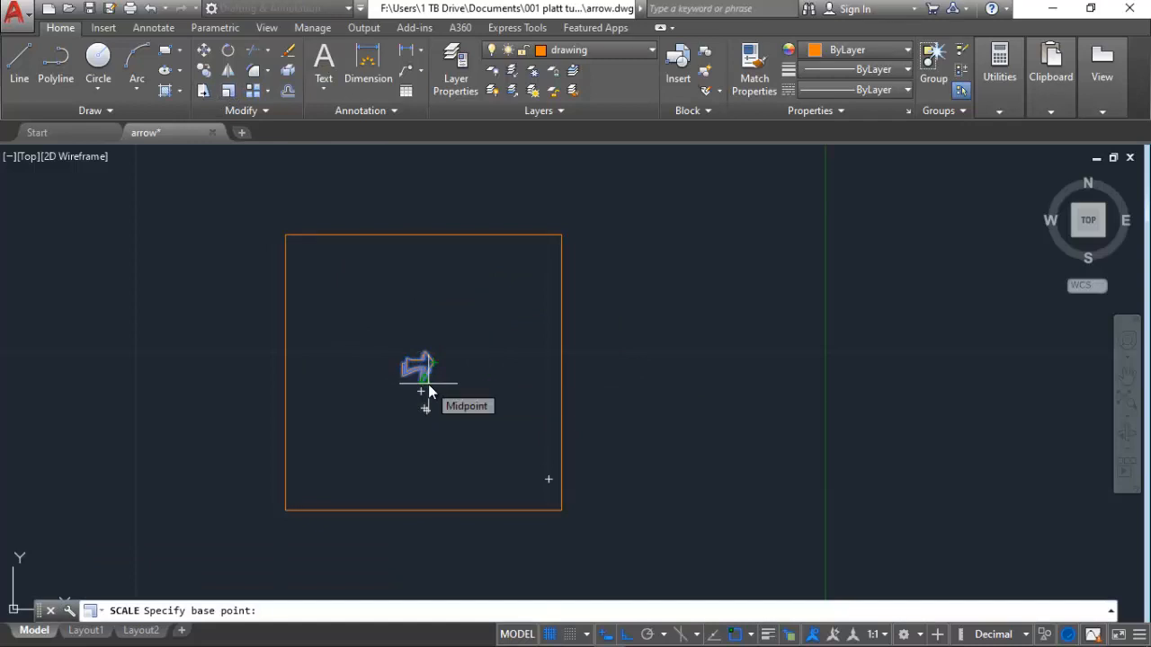
click(424, 377)
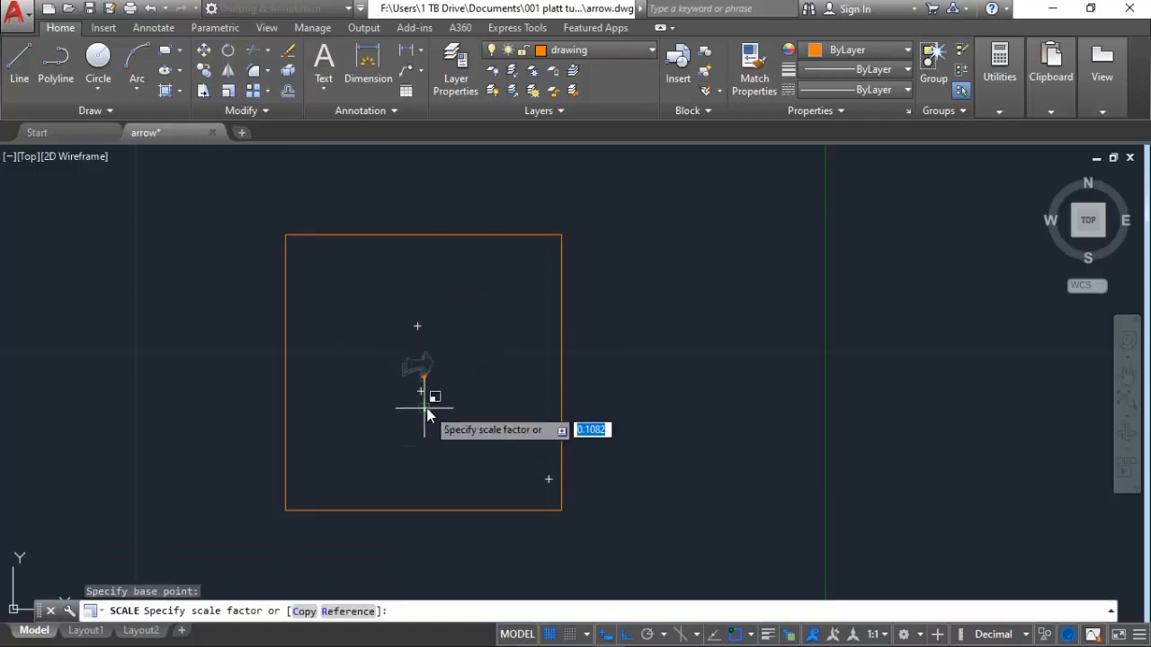
mouse_move(672, 641)
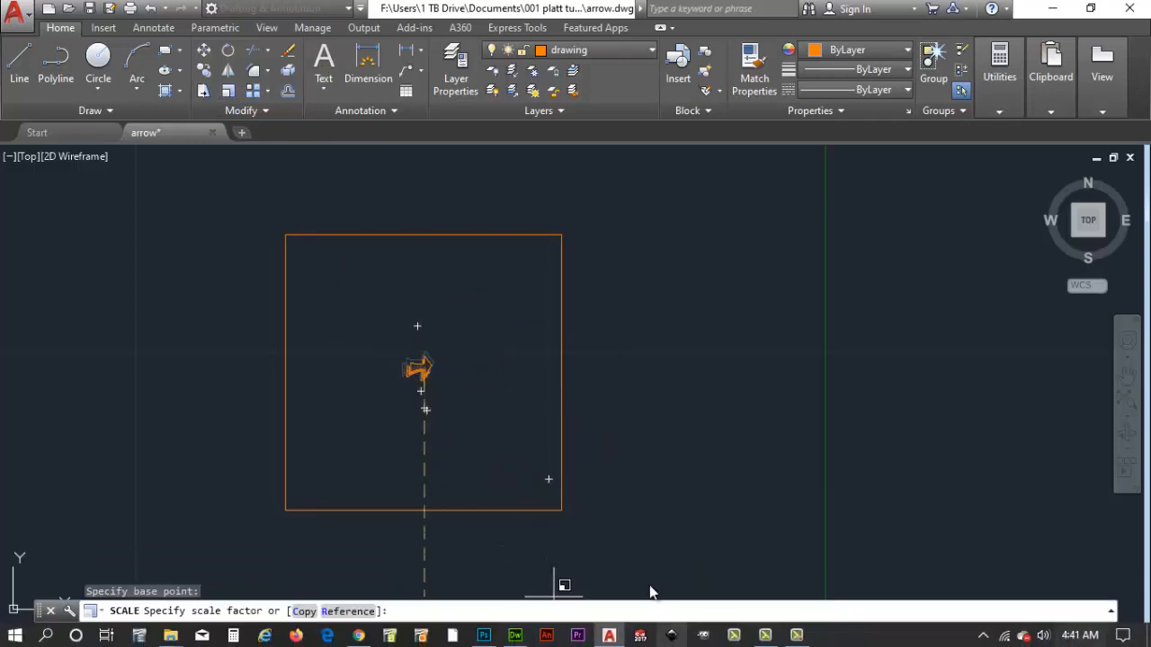
scroll(644, 547, down, 4)
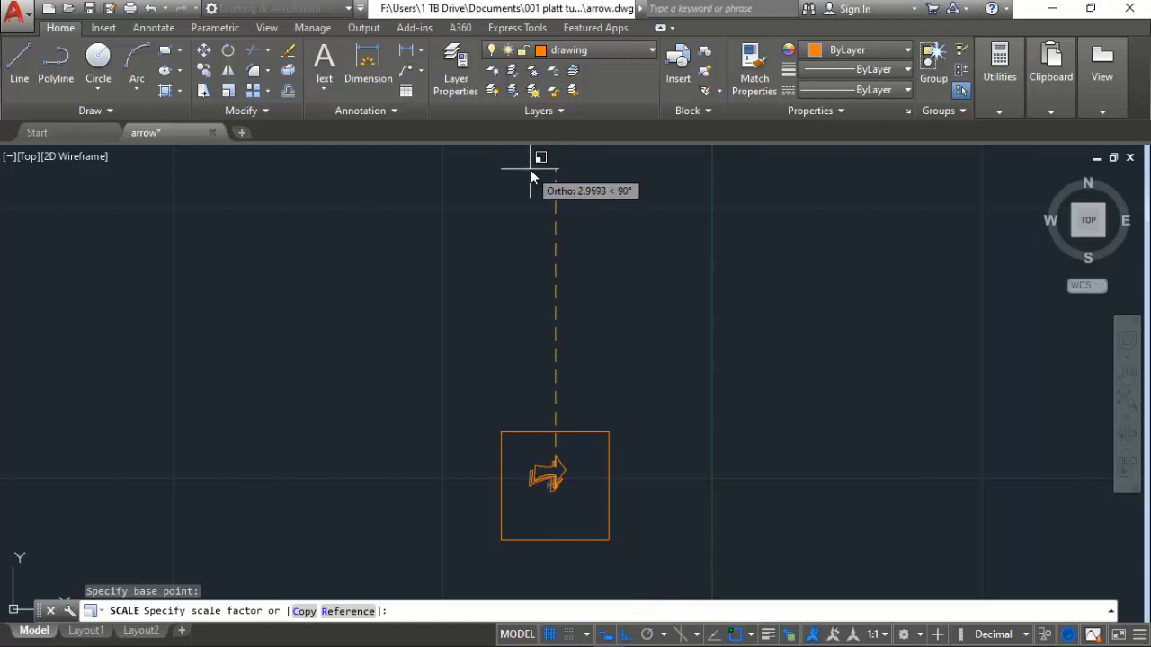
scroll(530, 169, up, 5)
scroll(699, 249, down, 8)
scroll(666, 294, up, 5)
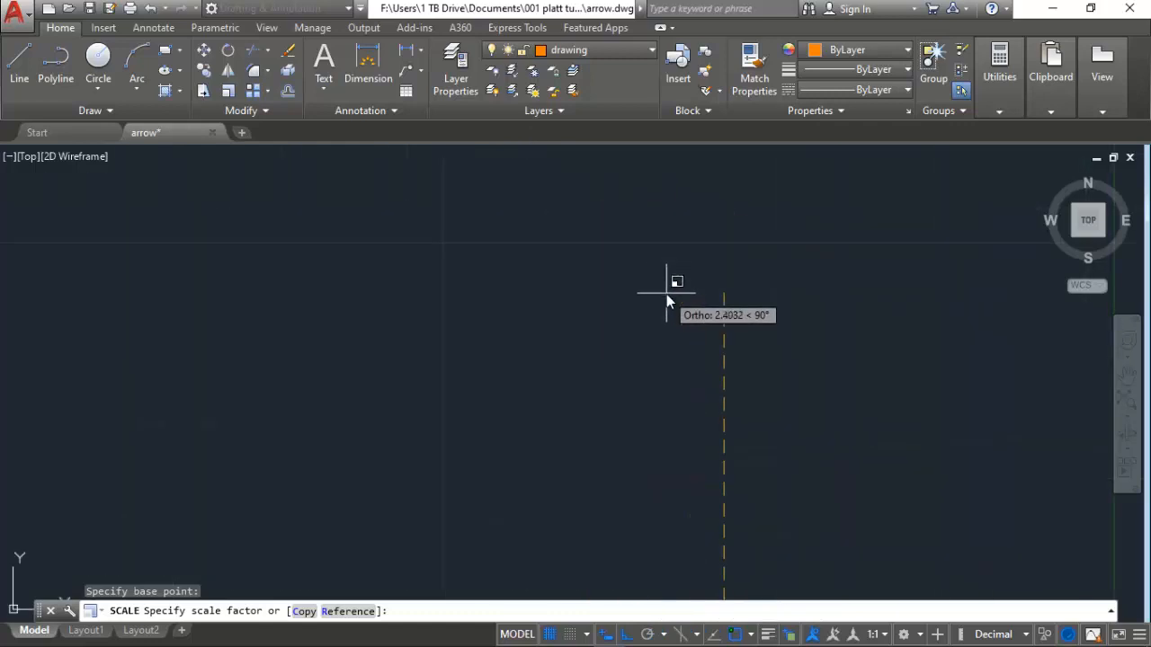
scroll(667, 294, down, 3)
click(661, 216)
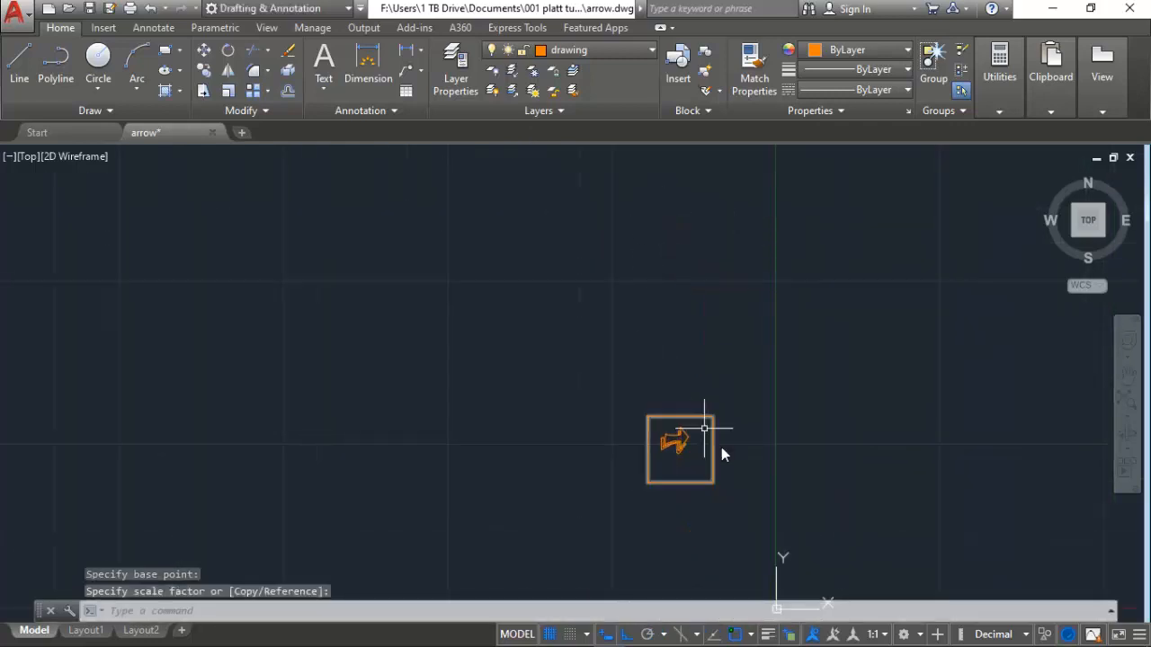
Scale up both arrow outlines freehand to nearly fill the square, using the upper corner of the arrow's tail as the base point.
scroll(719, 455, up, 2)
scroll(527, 371, up, 6)
scroll(534, 460, down, 2)
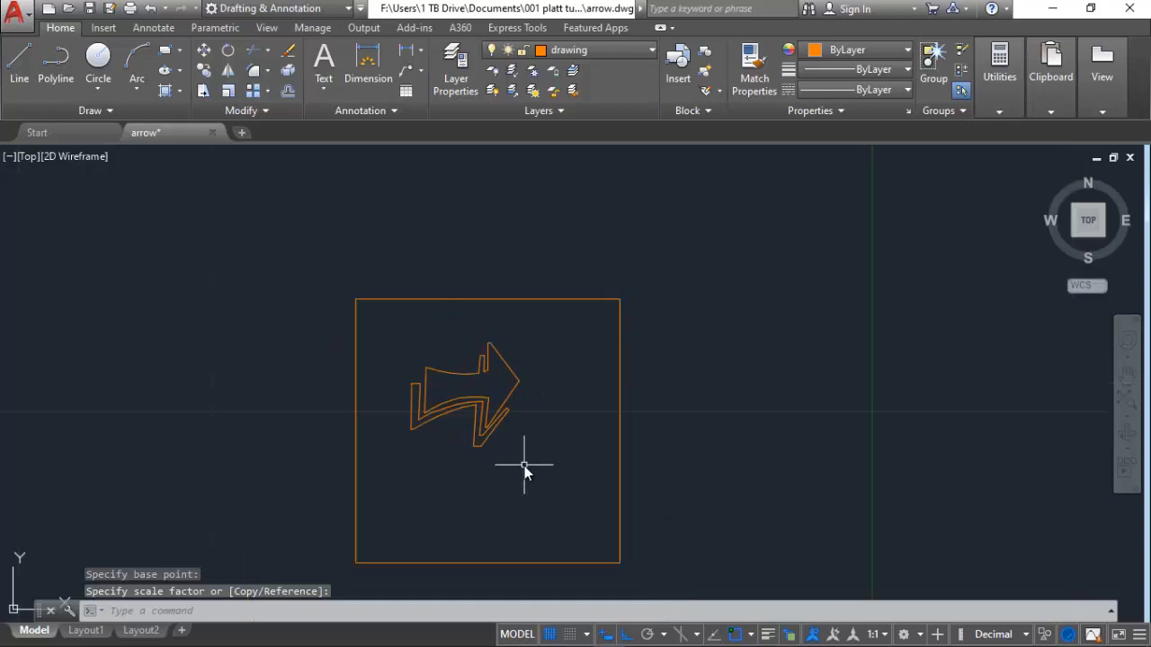
mouse_move(524, 466)
middle_down()
mouse_move(526, 353)
mouse_move(513, 400)
middle_up()
click(555, 417)
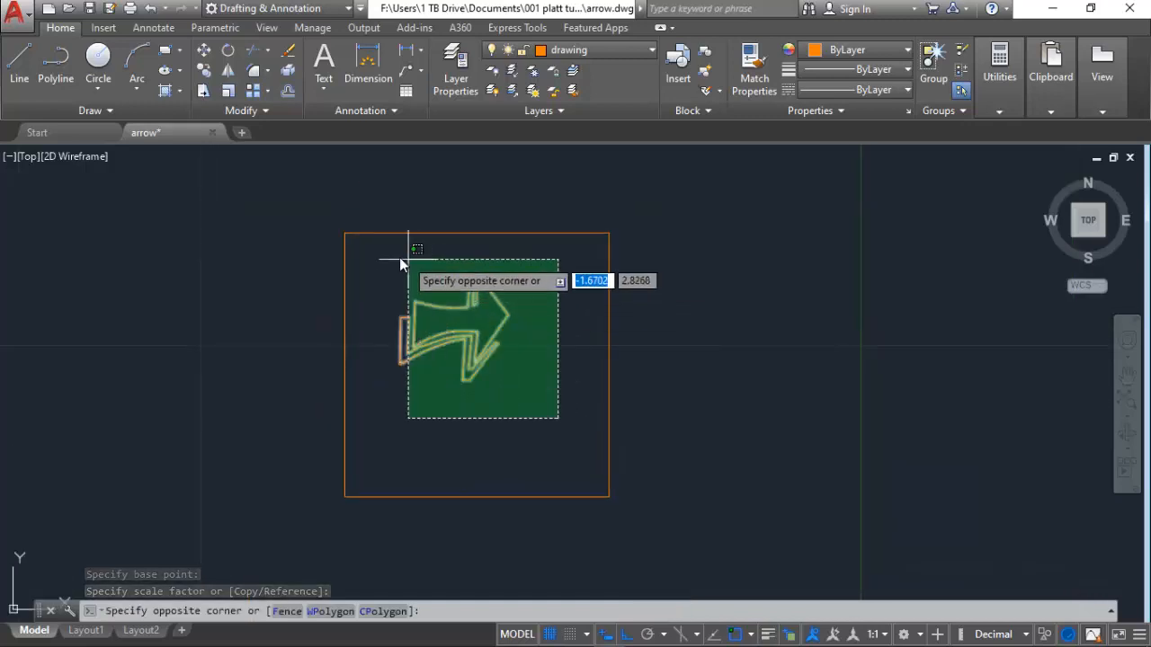
click(371, 253)
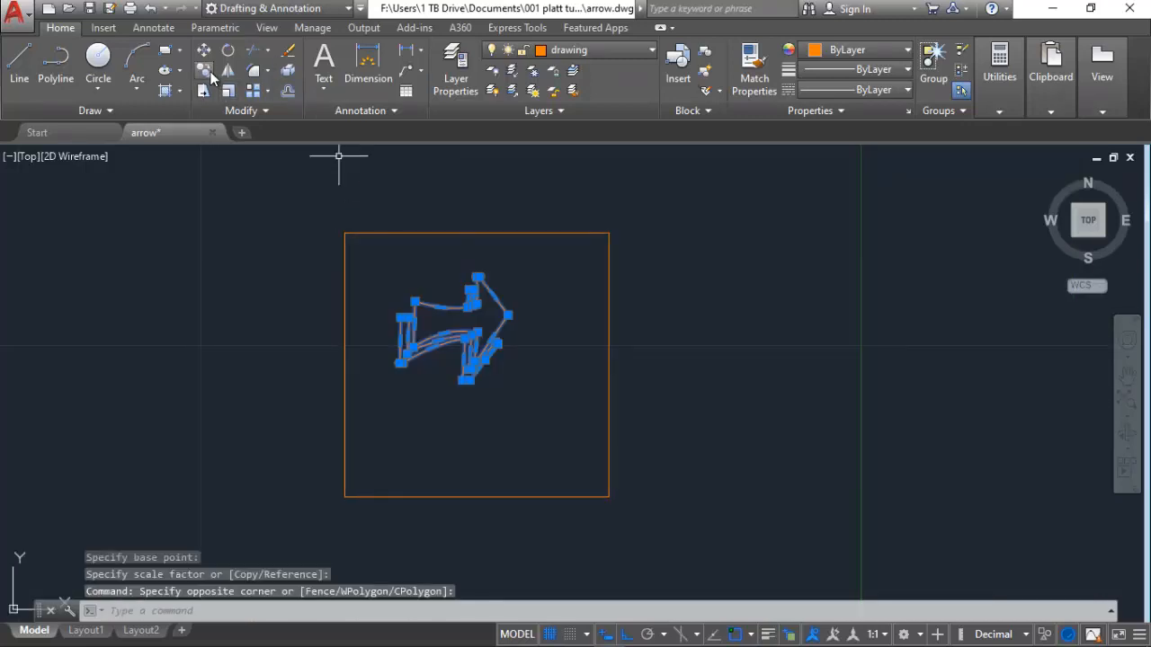
click(227, 91)
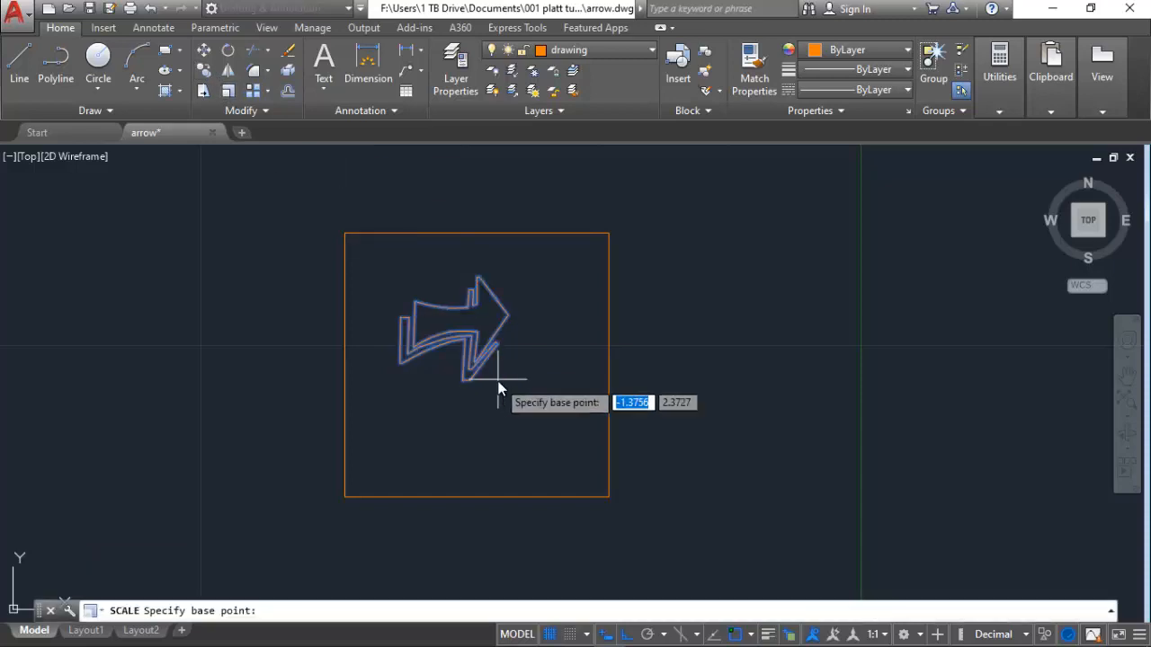
click(414, 304)
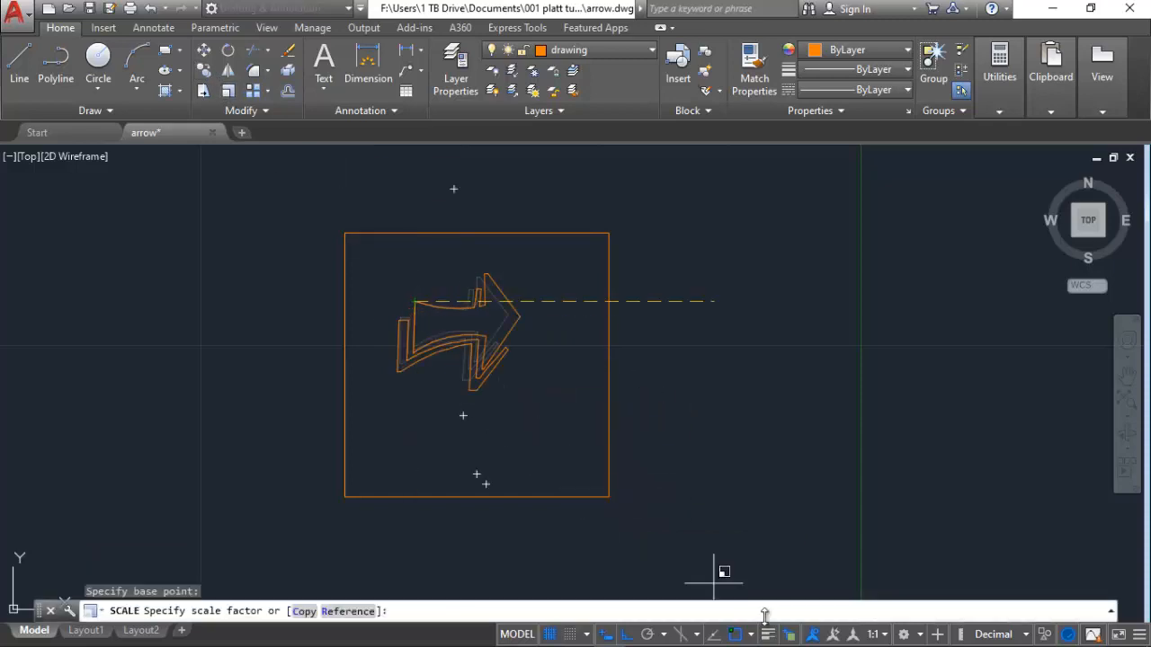
scroll(773, 477, down, 5)
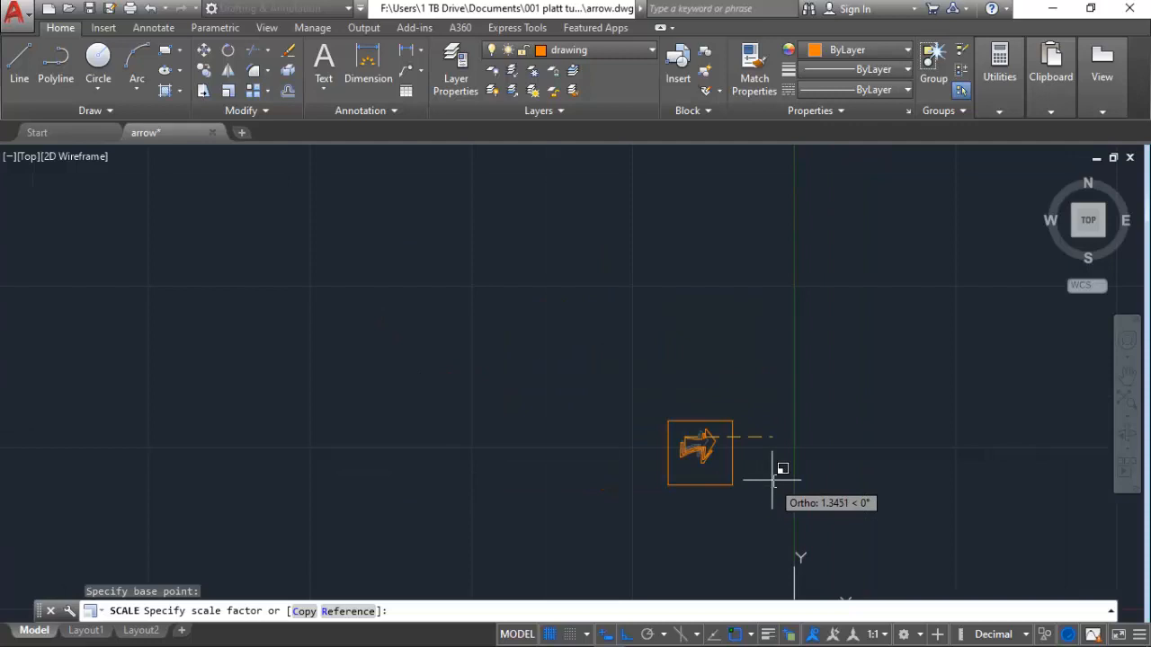
click(811, 523)
scroll(793, 457, up, 6)
scroll(783, 456, down, 2)
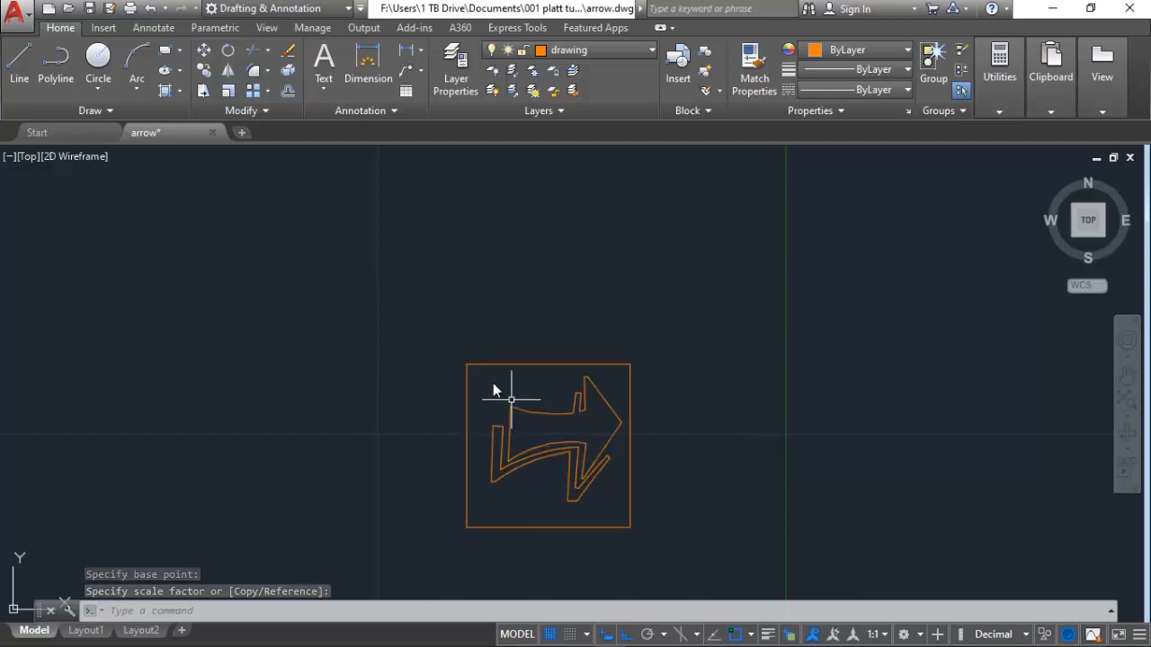
Try to scale both arrow outlines up slightly more, using the lower corner of the arrow's tail as the base point.
click(254, 92)
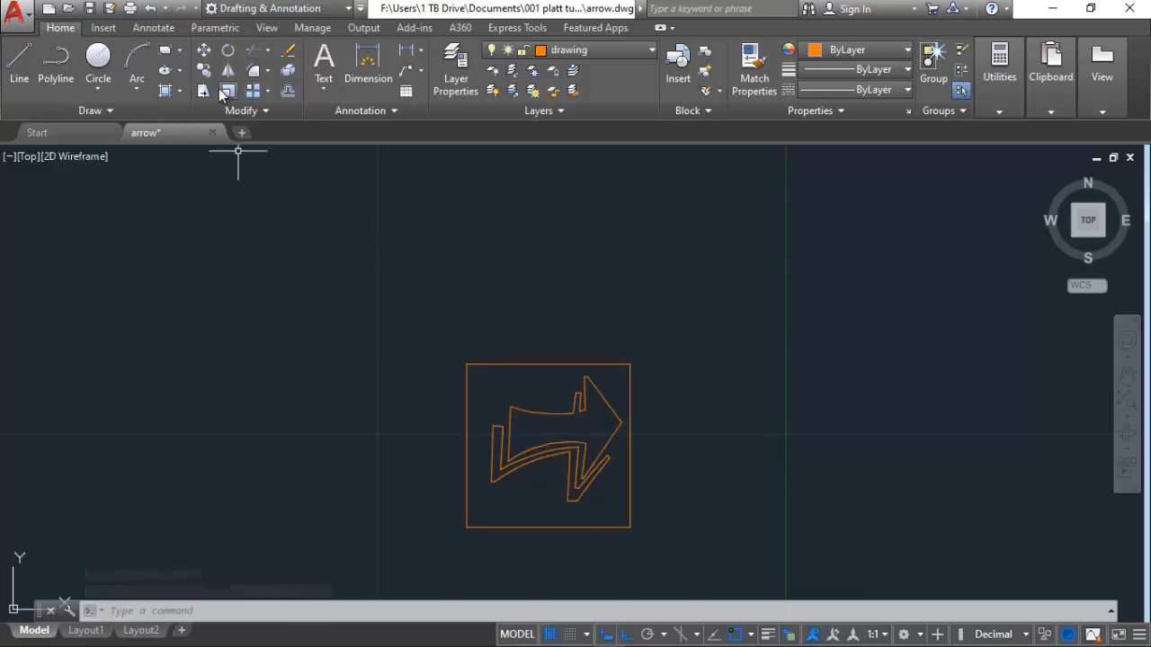
click(626, 512)
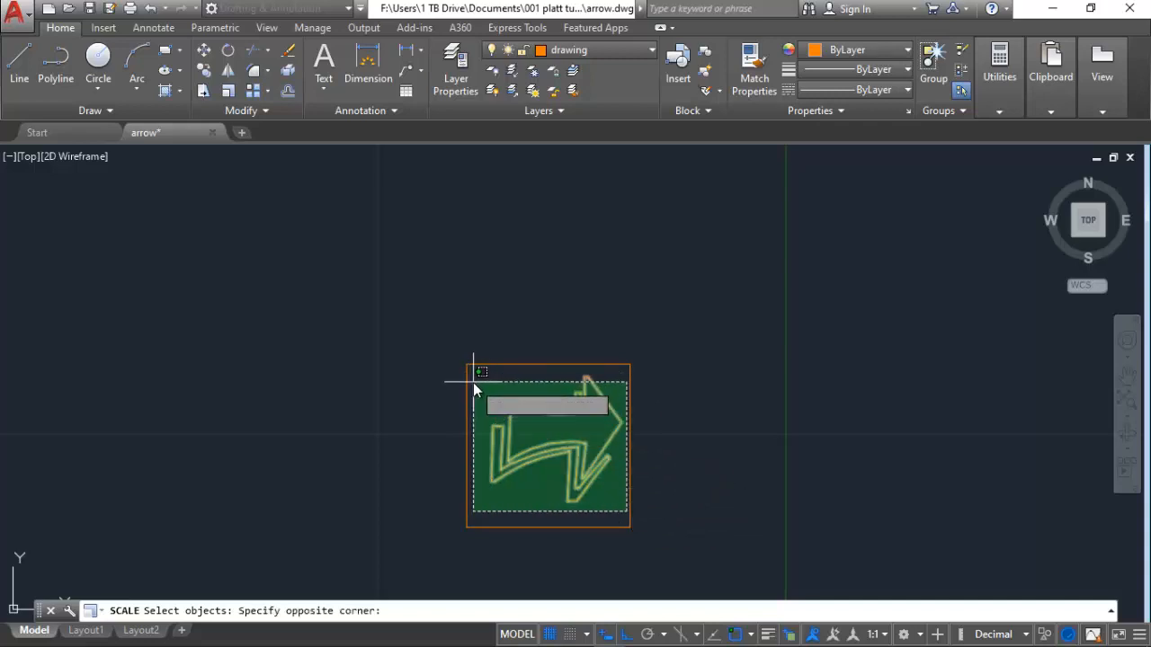
click(474, 382)
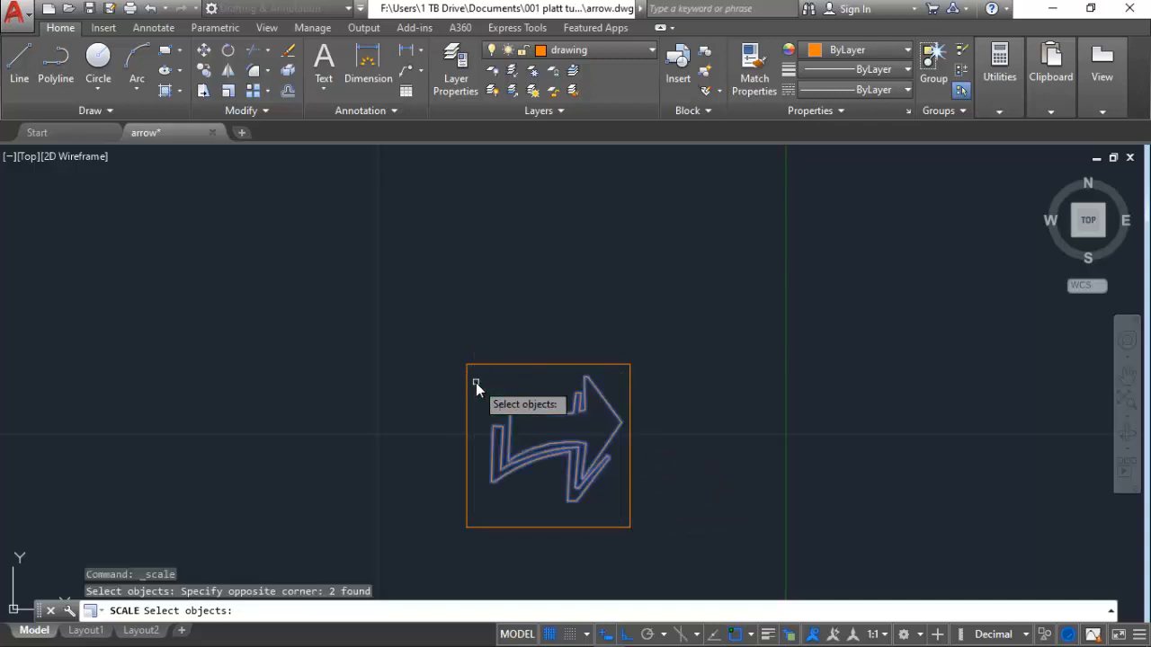
key(Return)
click(509, 466)
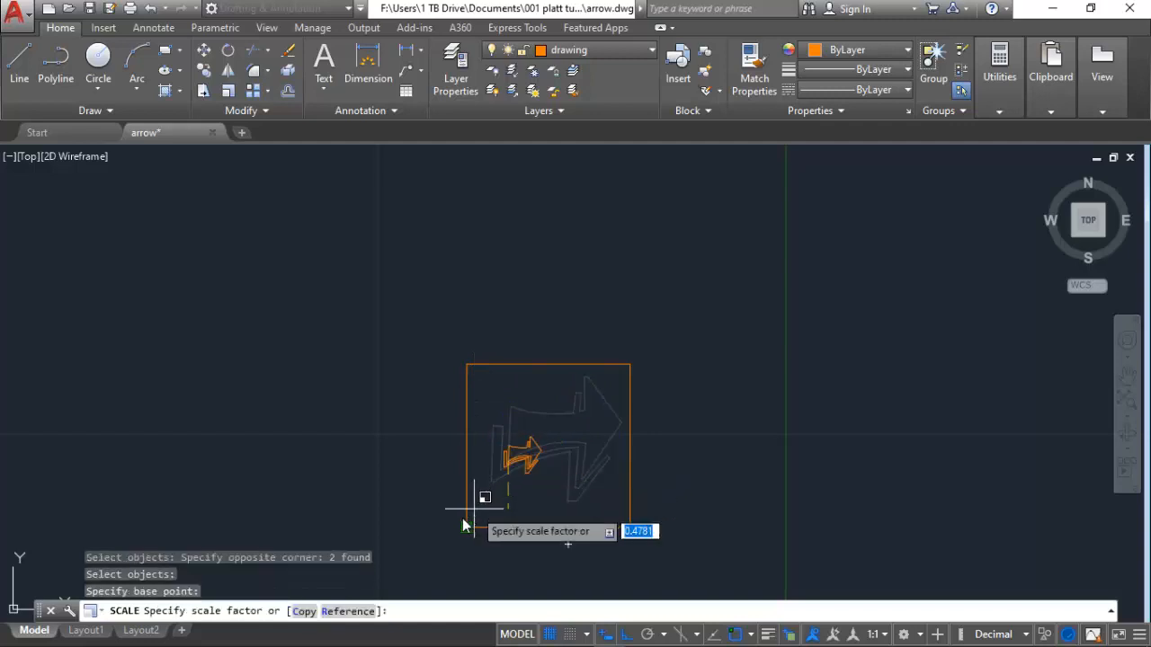
click(331, 590)
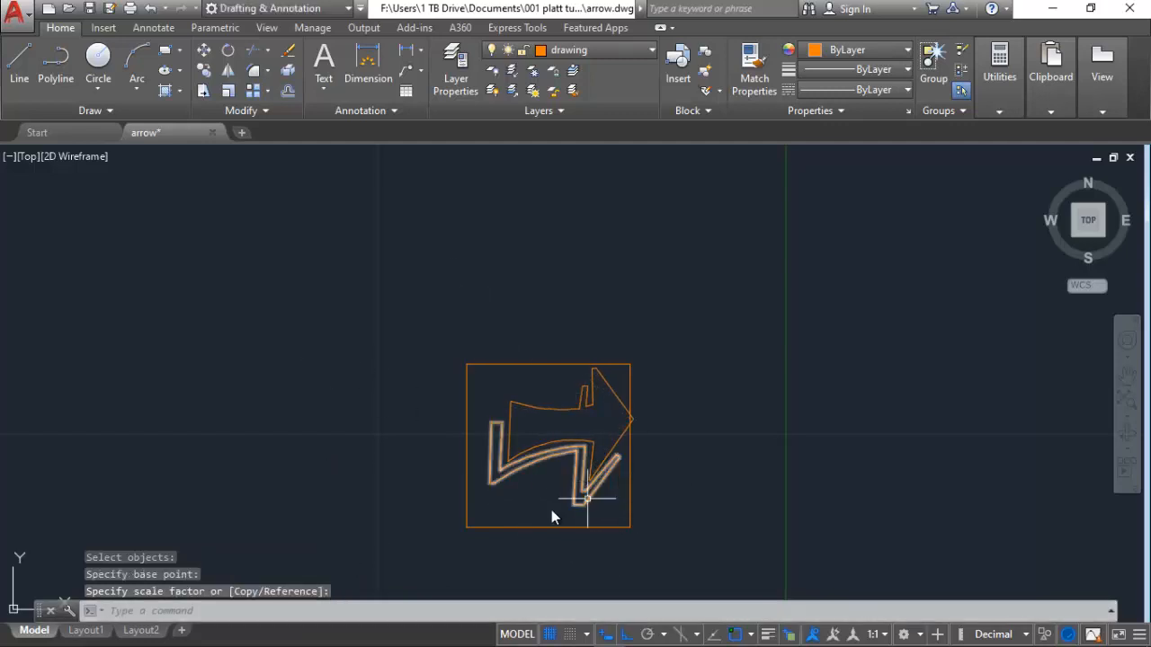
Try to move both arrow outlines horizontally to the square's left edge with object snap turned off.
click(204, 49)
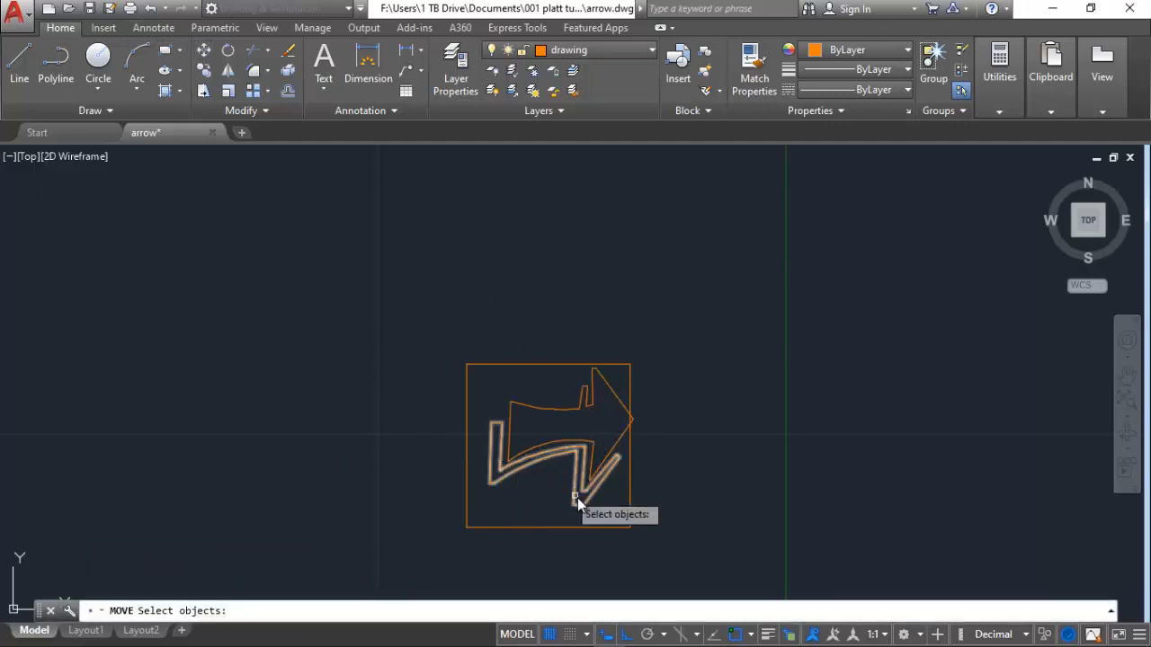
click(599, 507)
click(505, 407)
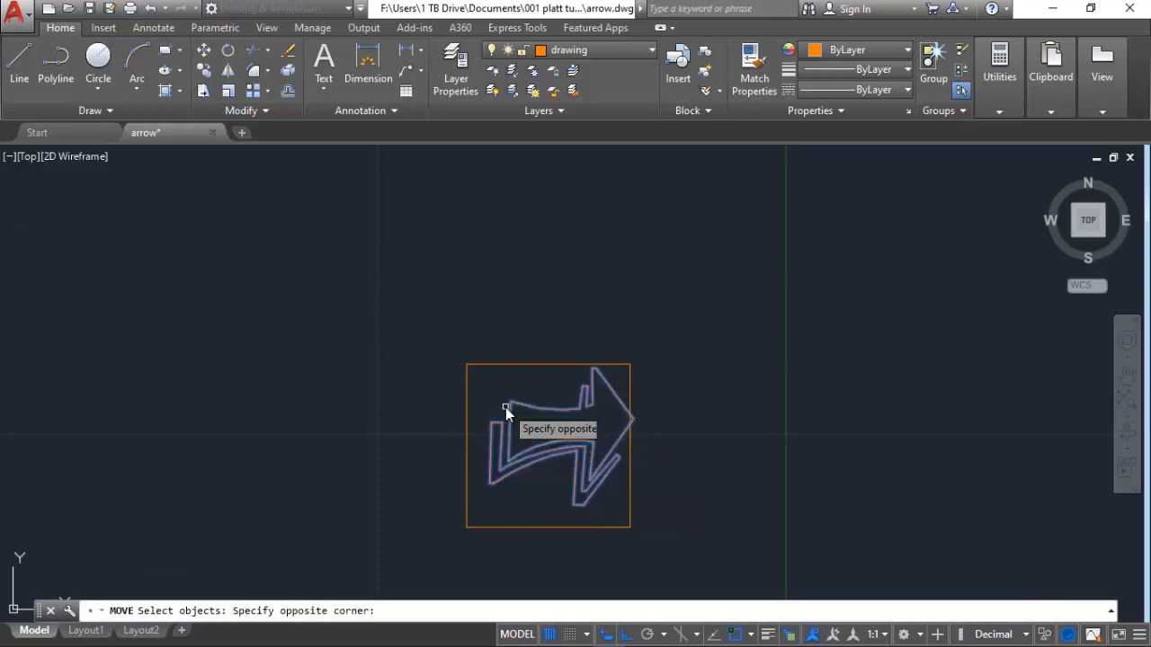
key(Return)
click(495, 486)
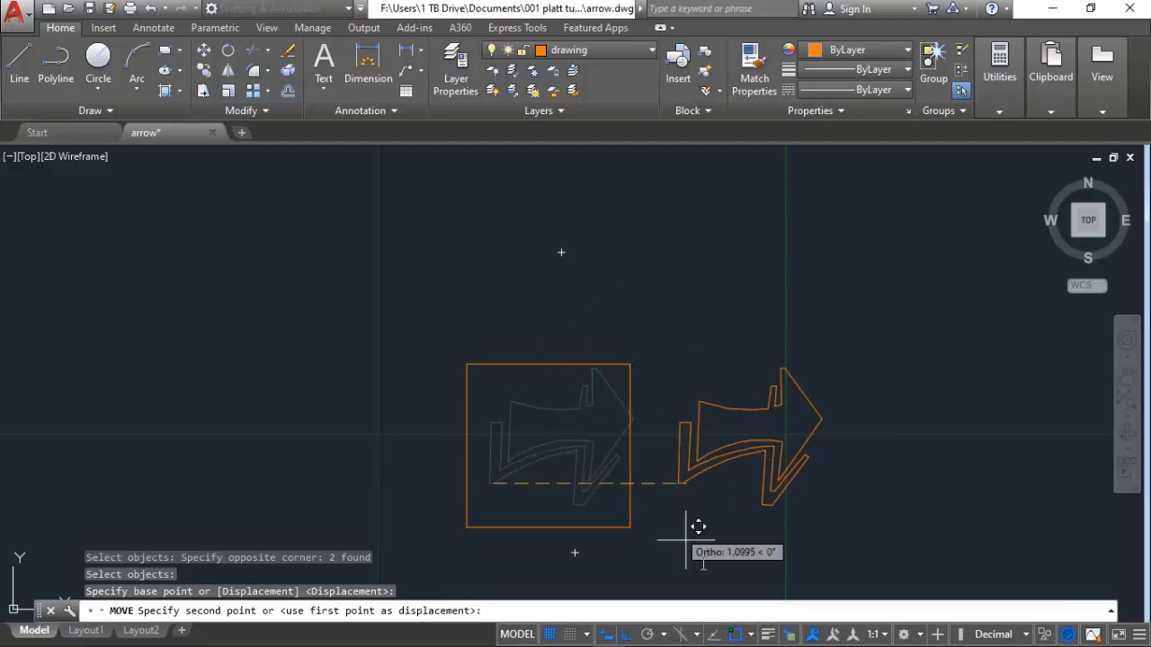
click(736, 634)
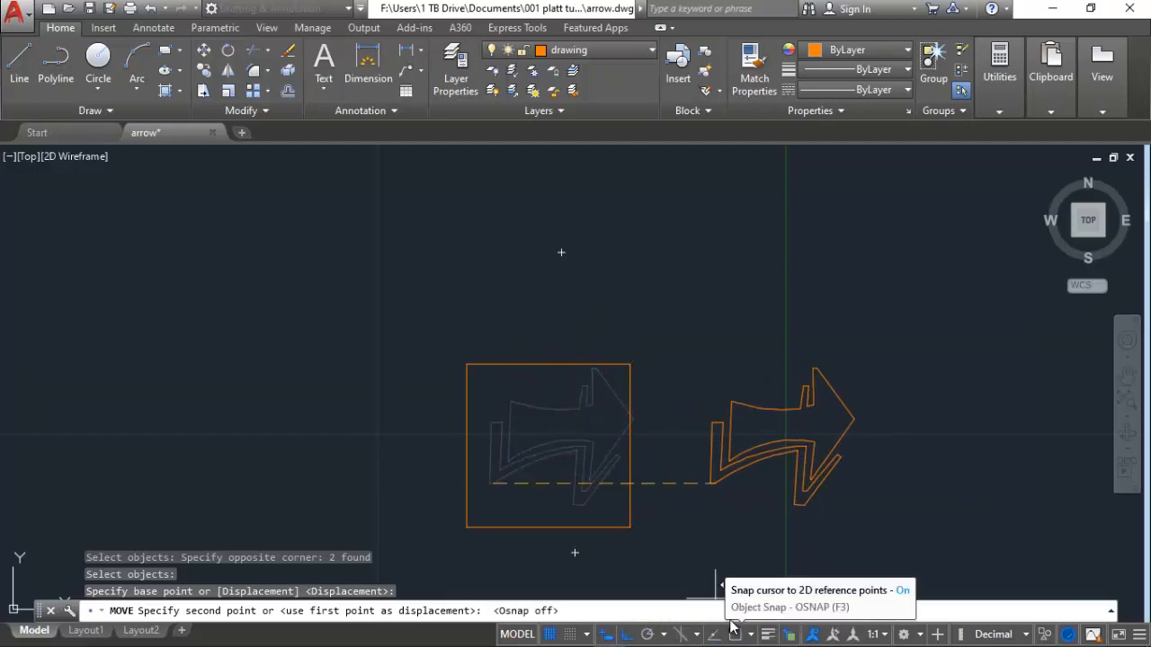
click(471, 511)
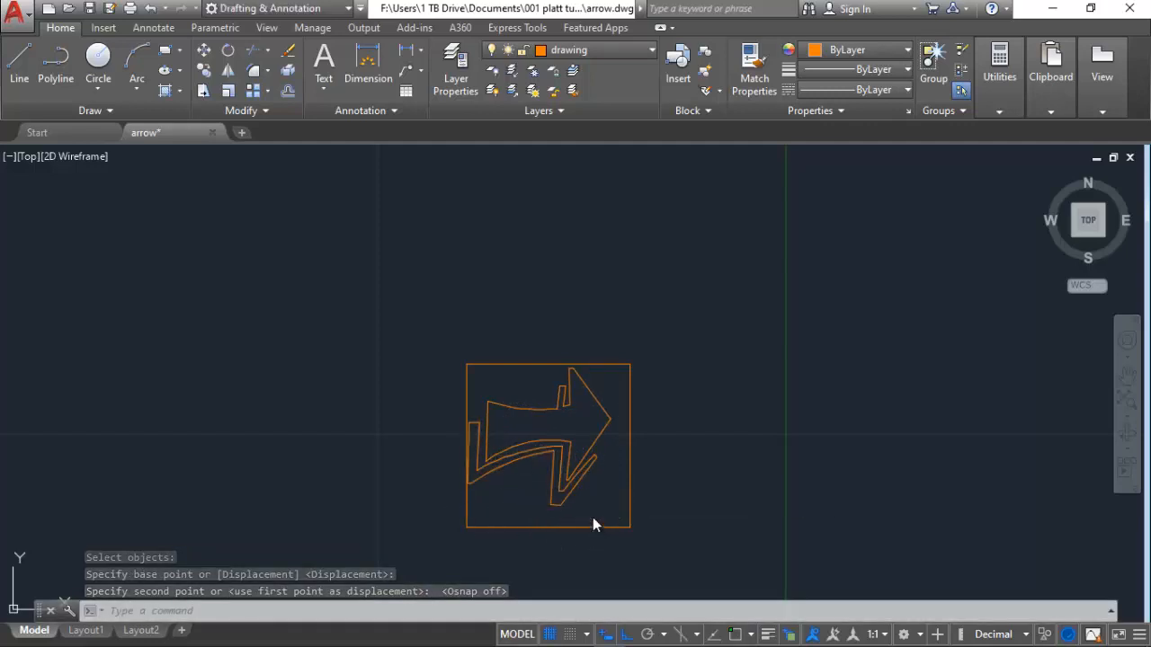
Undo the last move and the last scaling of the arrow outlines.
key(ctrl+z)
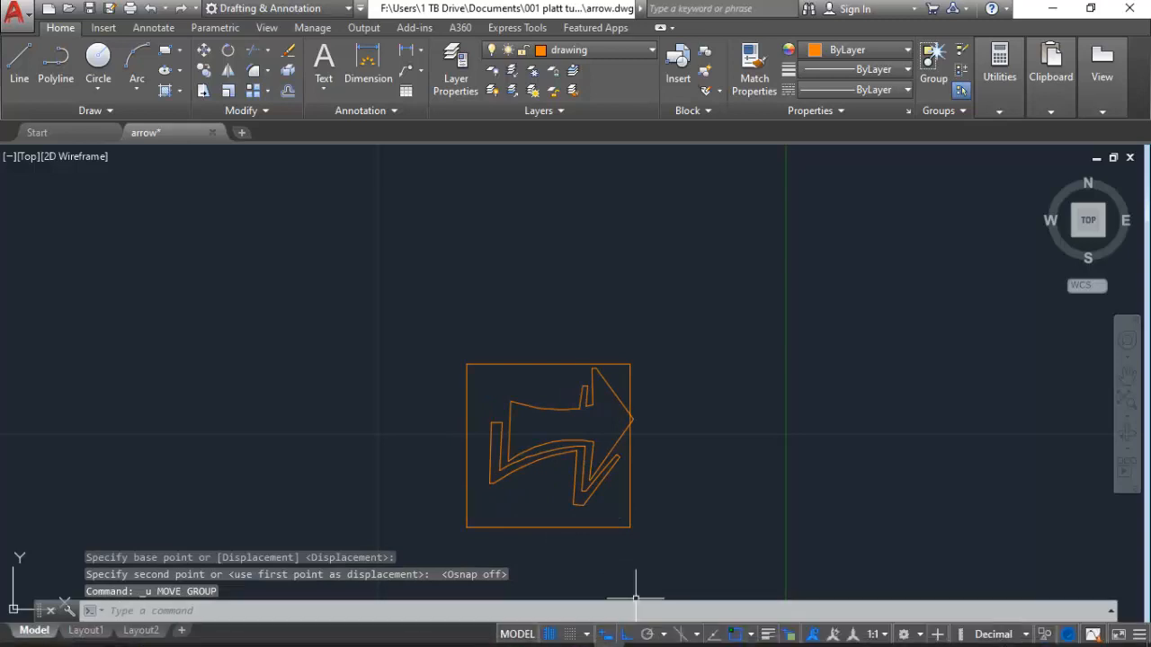
click(626, 637)
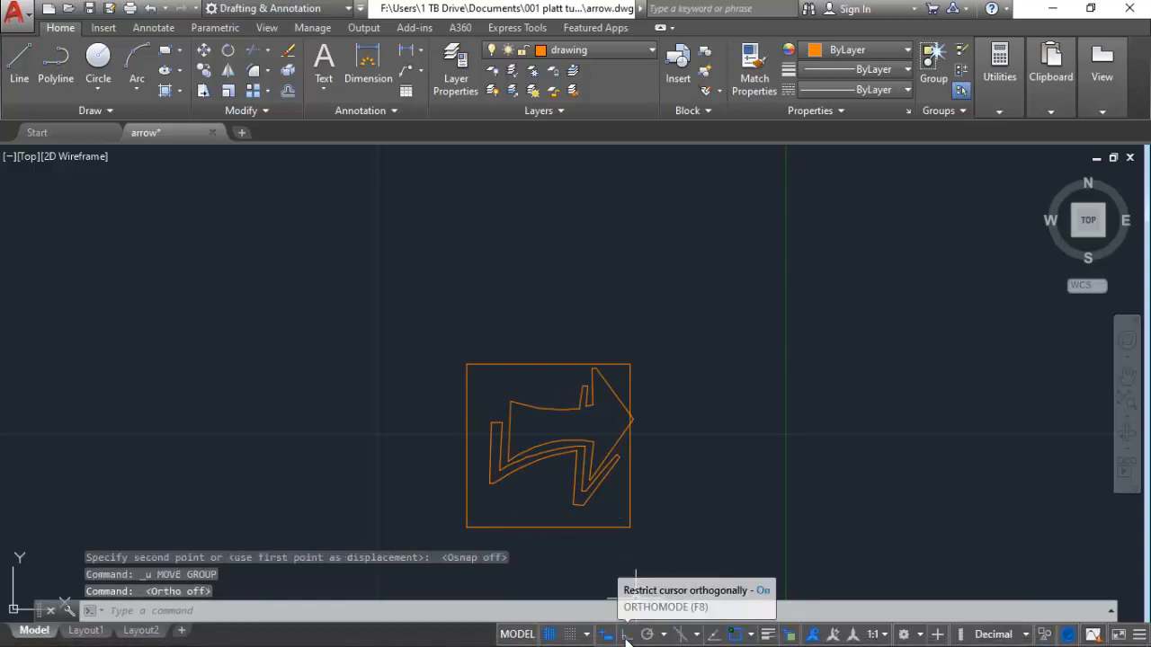
click(608, 510)
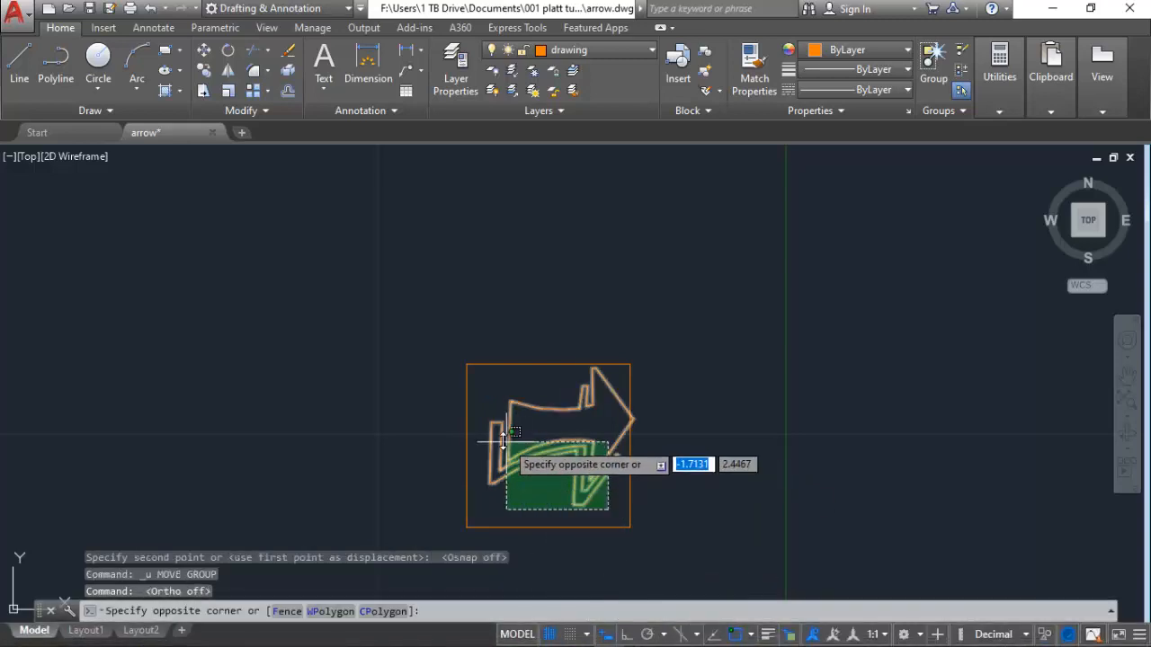
click(500, 428)
text(u)
key(Return)
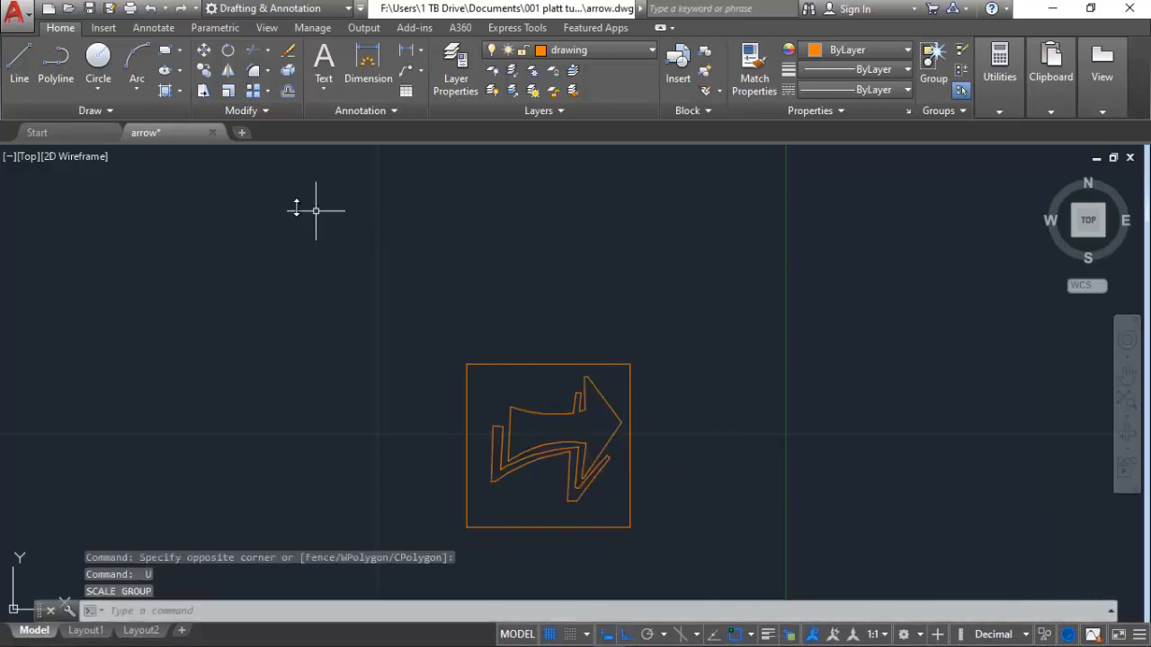
Move both arrow outlines slightly left and down to centre them in the square, with object snap and ortho mode off.
click(647, 462)
click(474, 381)
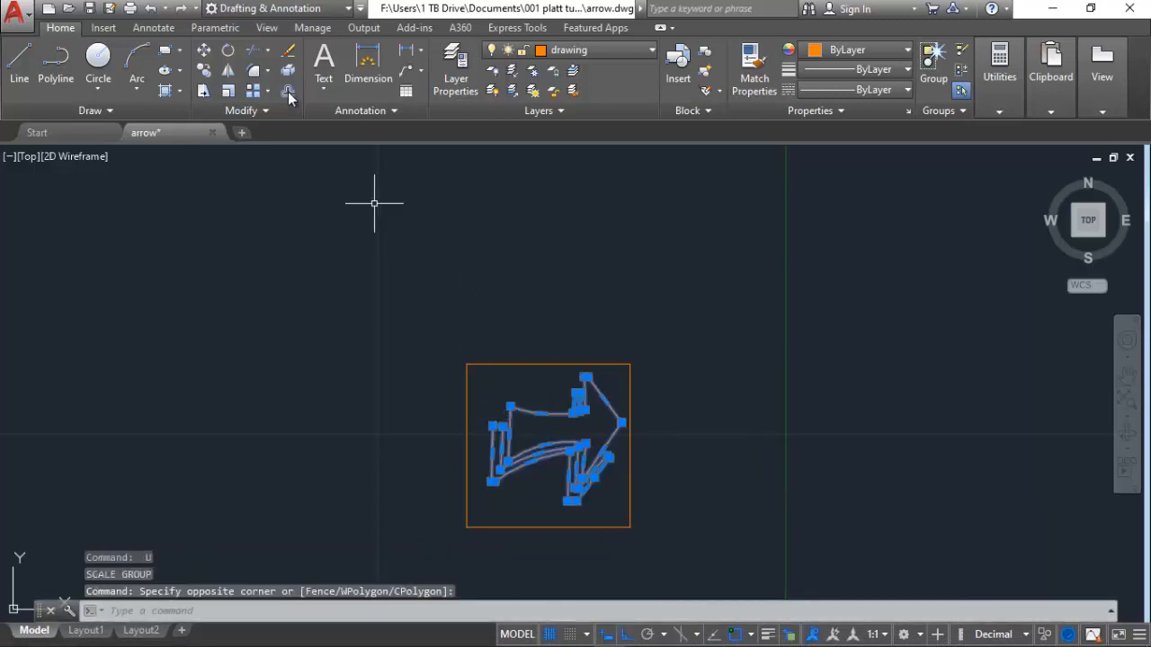
click(203, 50)
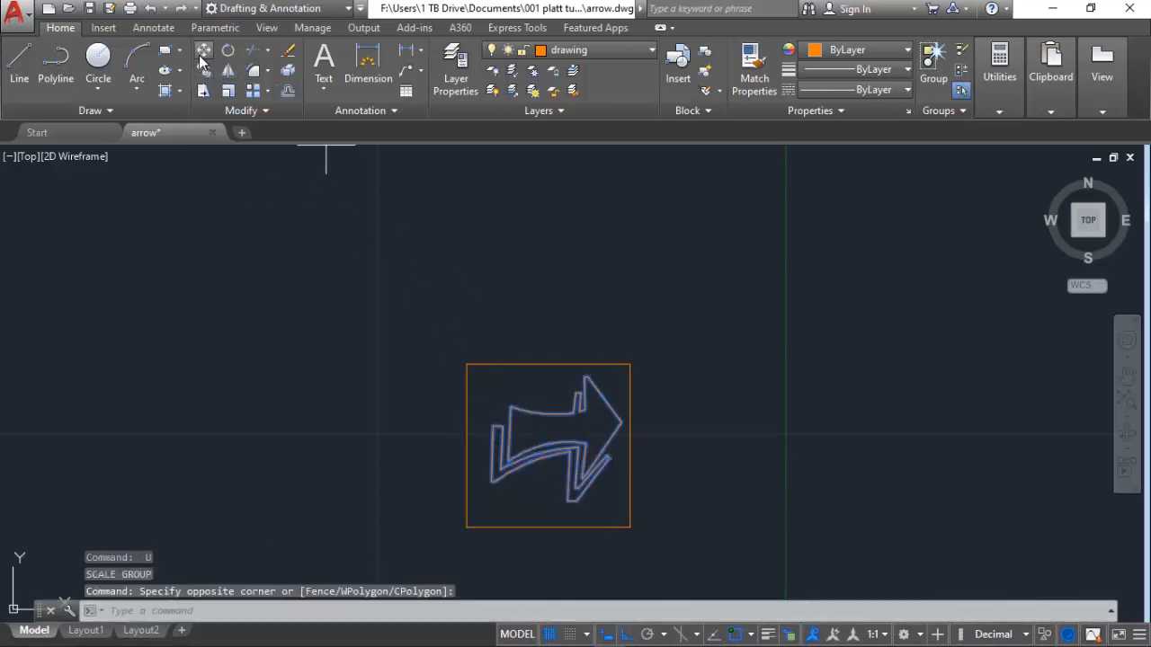
click(515, 468)
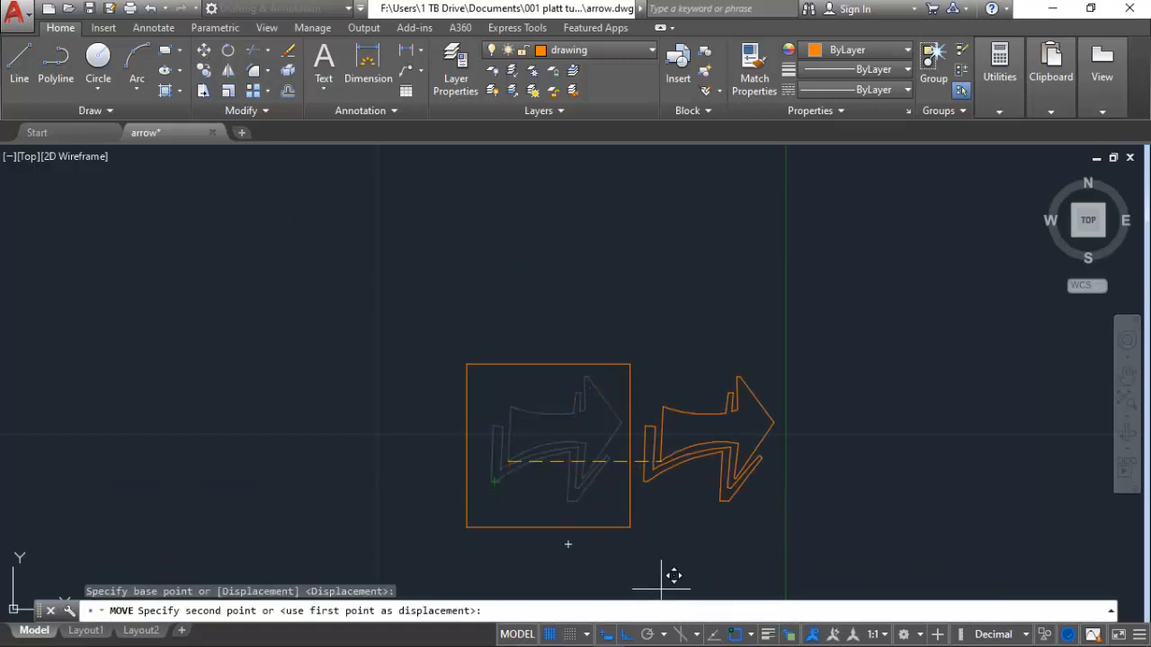
click(733, 636)
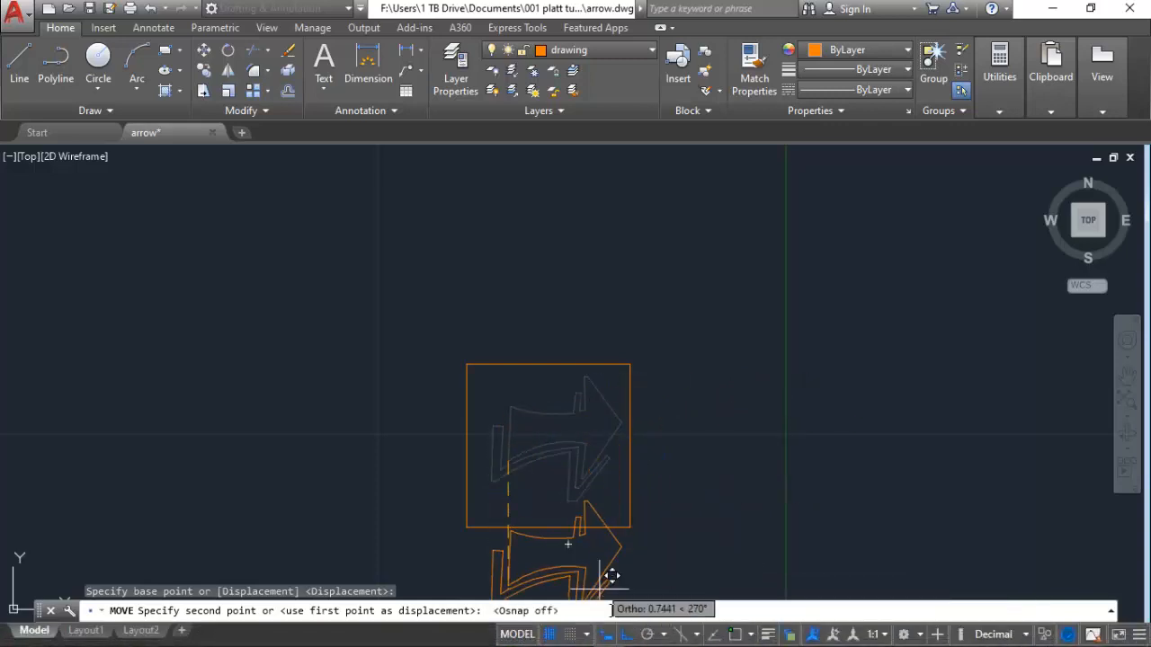
click(626, 634)
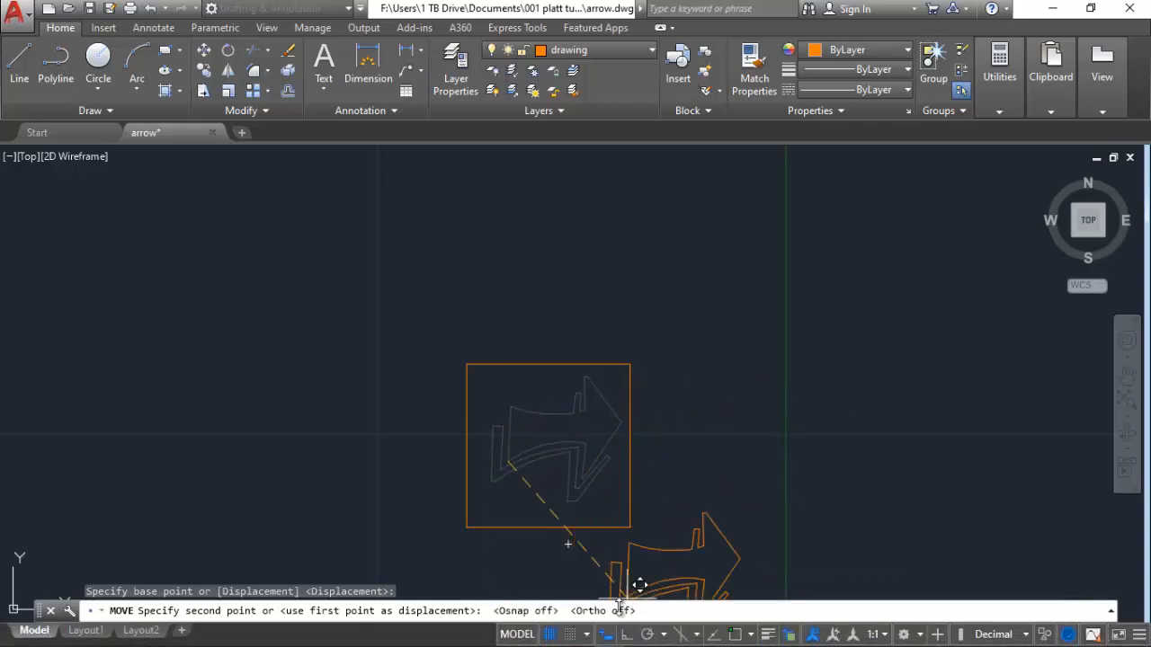
click(500, 468)
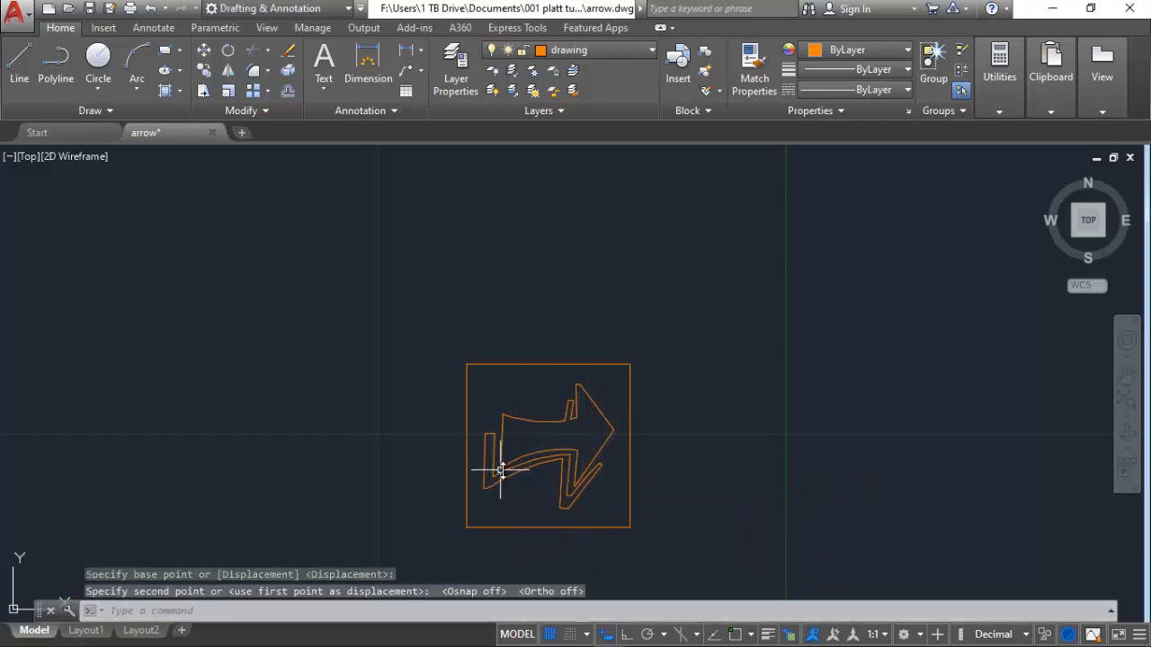
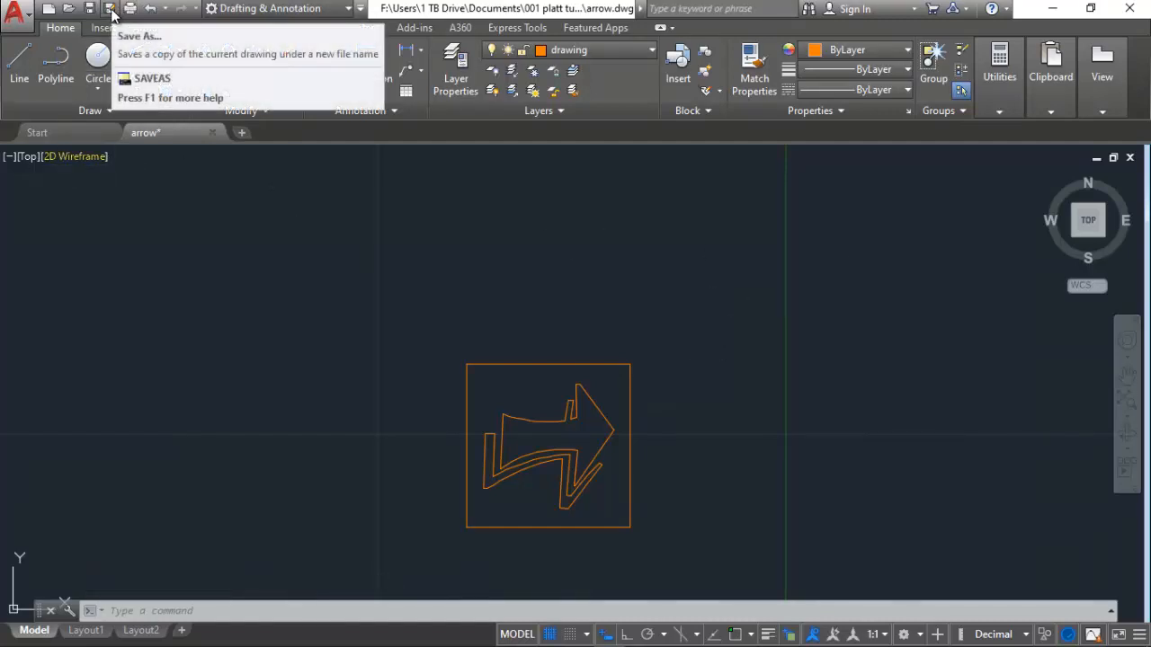
Save the drawing, and save a copy as arrow.dxf in the AutoCAD R12/LT2 DXF format.
click(92, 10)
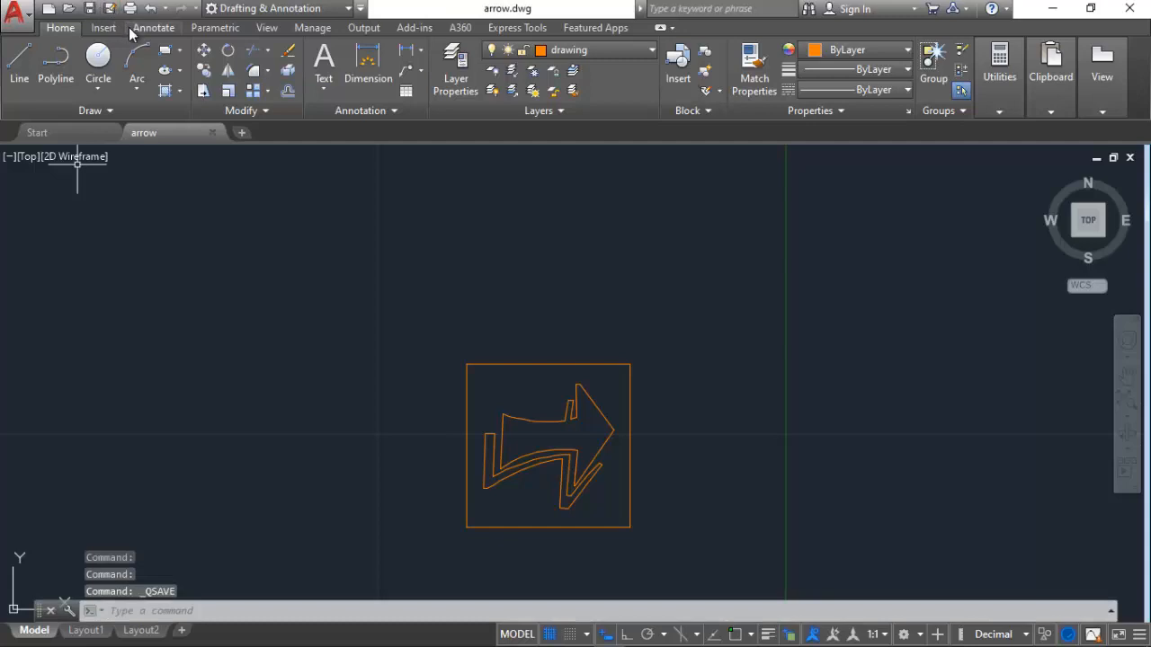
click(117, 9)
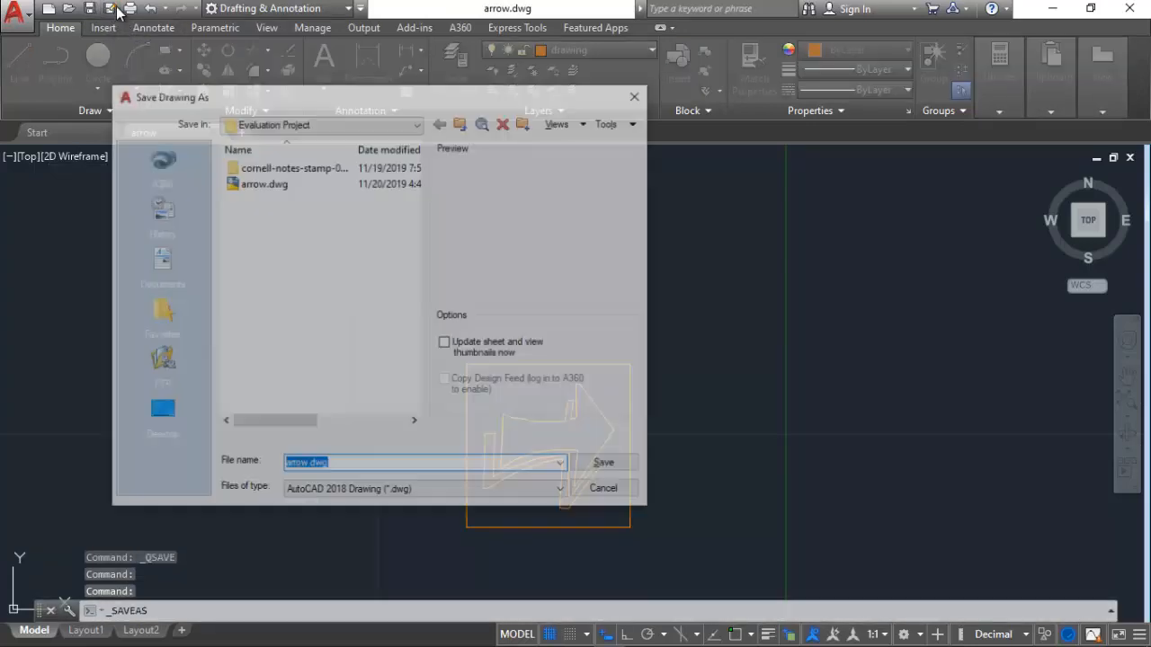
click(364, 493)
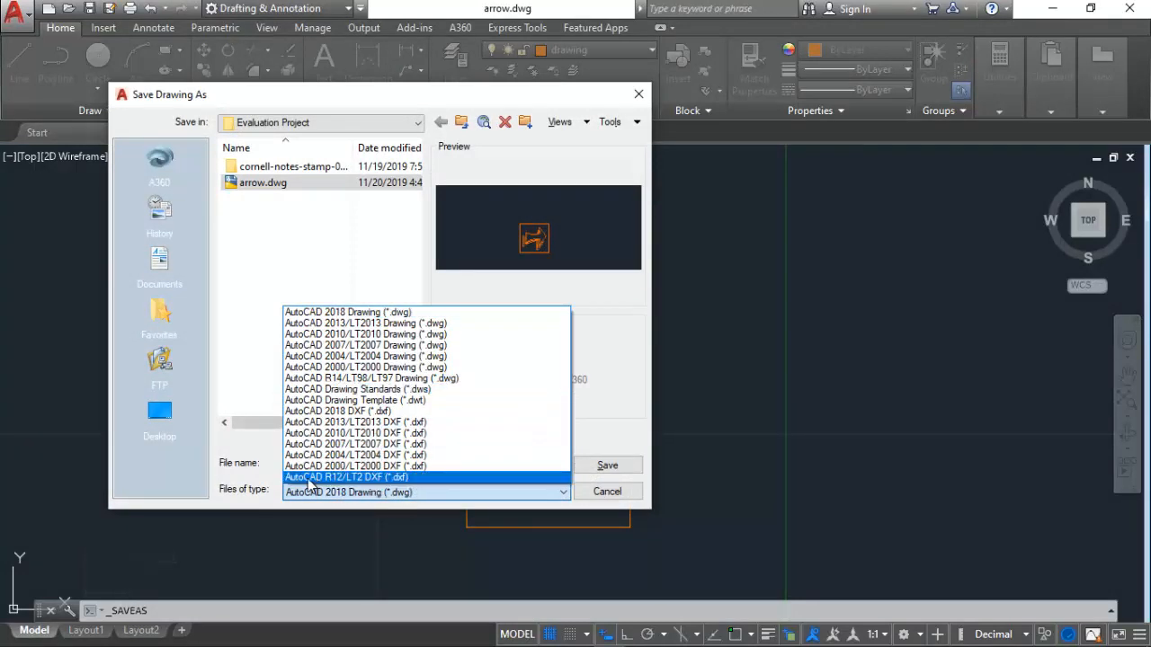
click(335, 477)
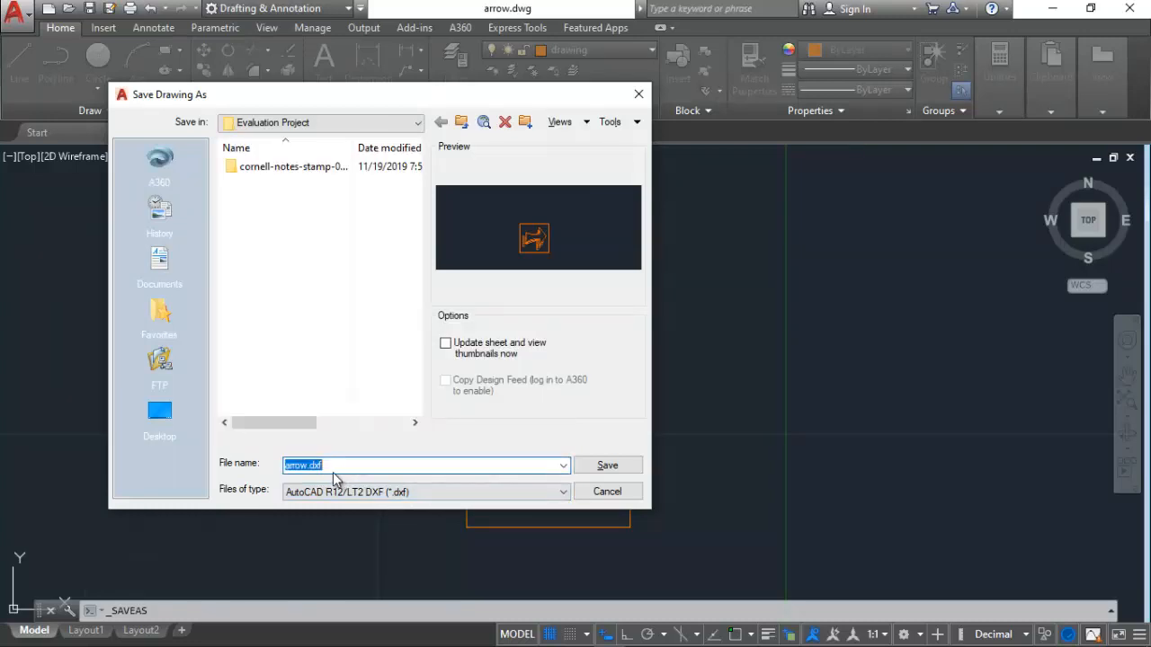
click(590, 467)
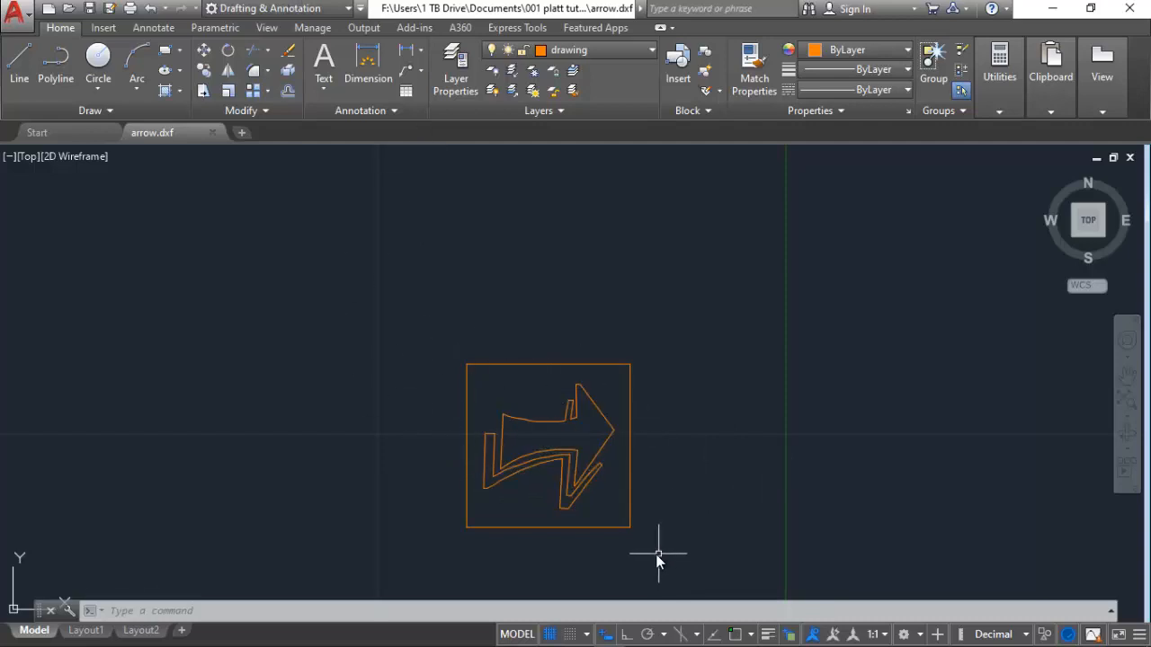
Mirror both arrow outlines about the square's left edge with object snap turned on, erasing the source objects.
click(621, 521)
click(482, 396)
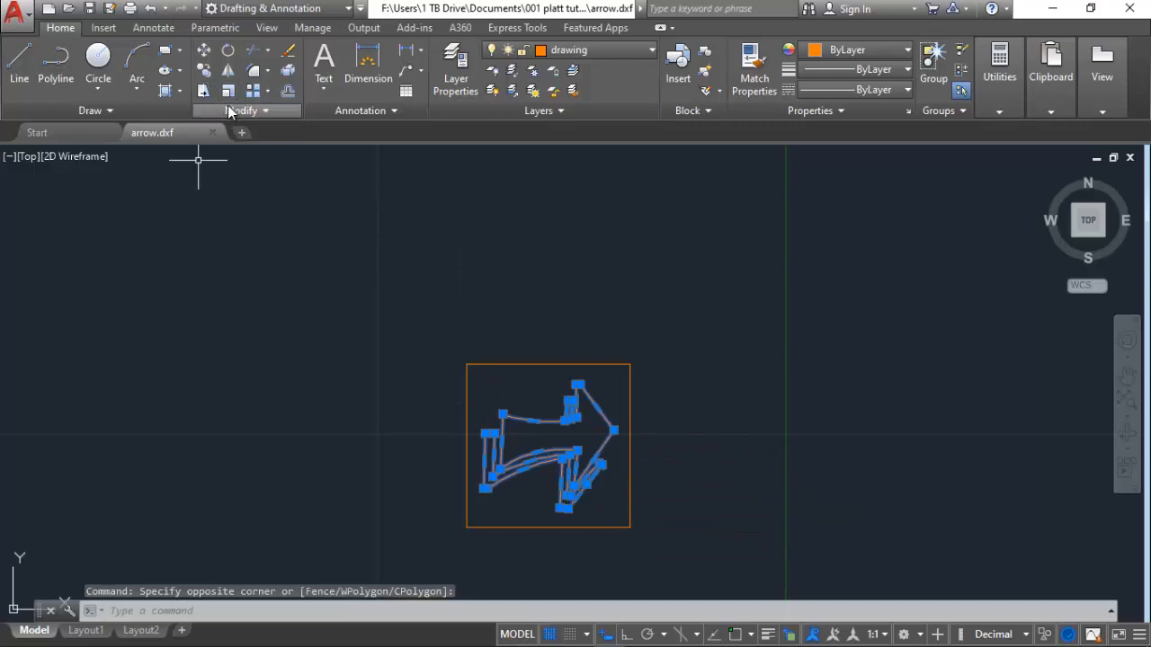
click(225, 70)
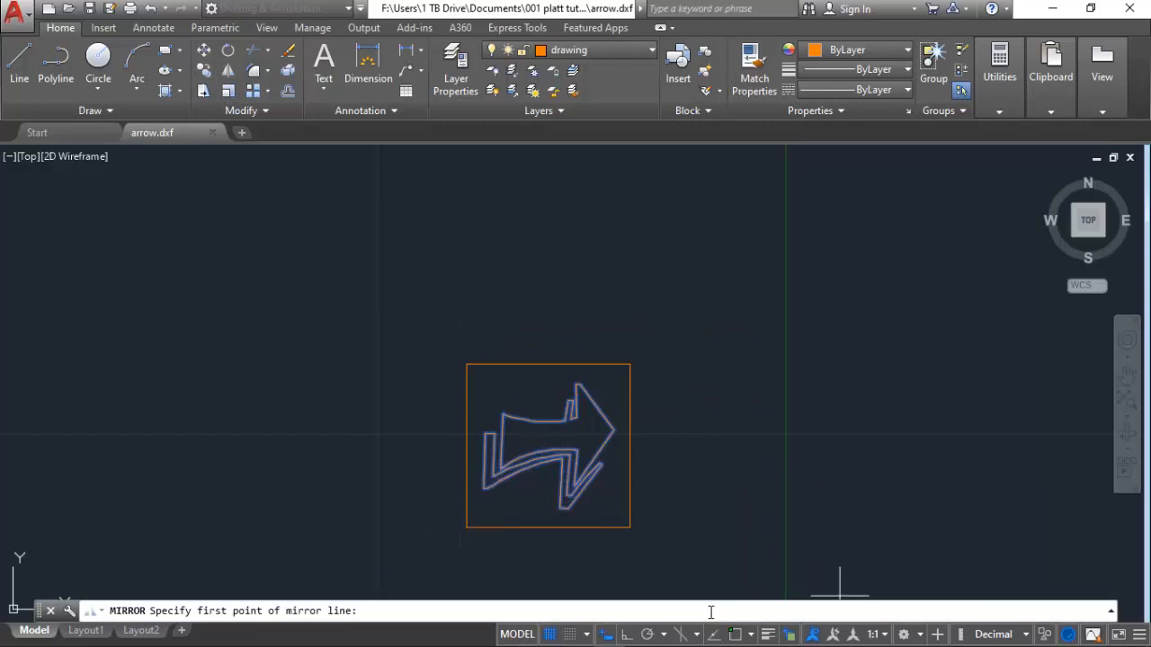
click(734, 637)
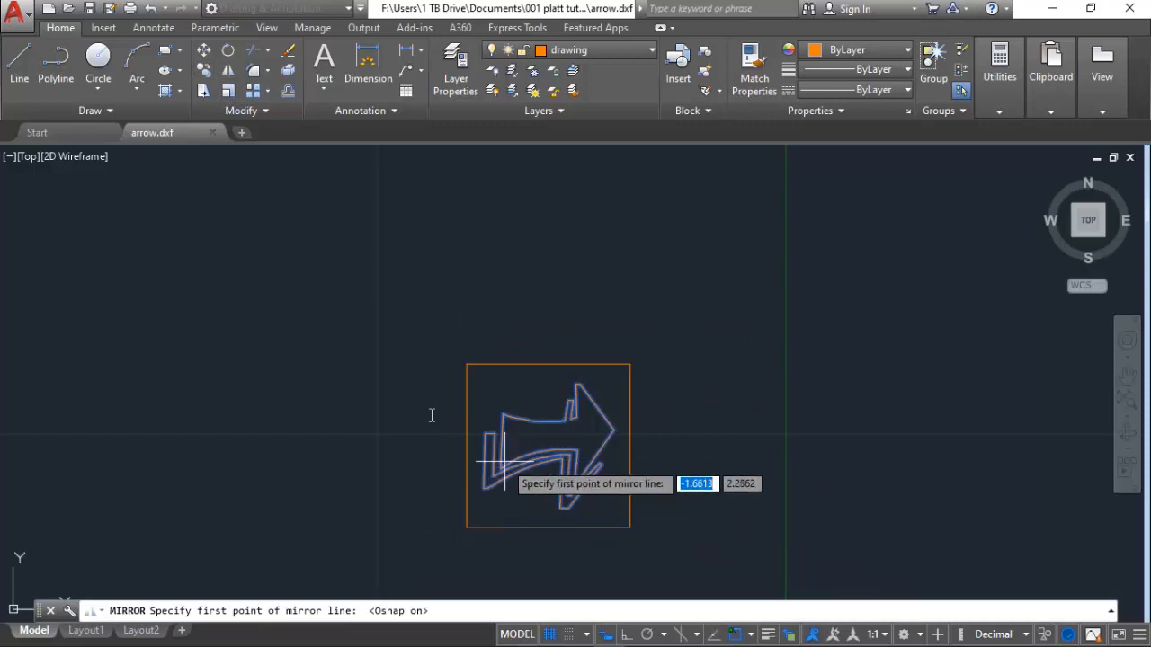
click(466, 526)
click(466, 409)
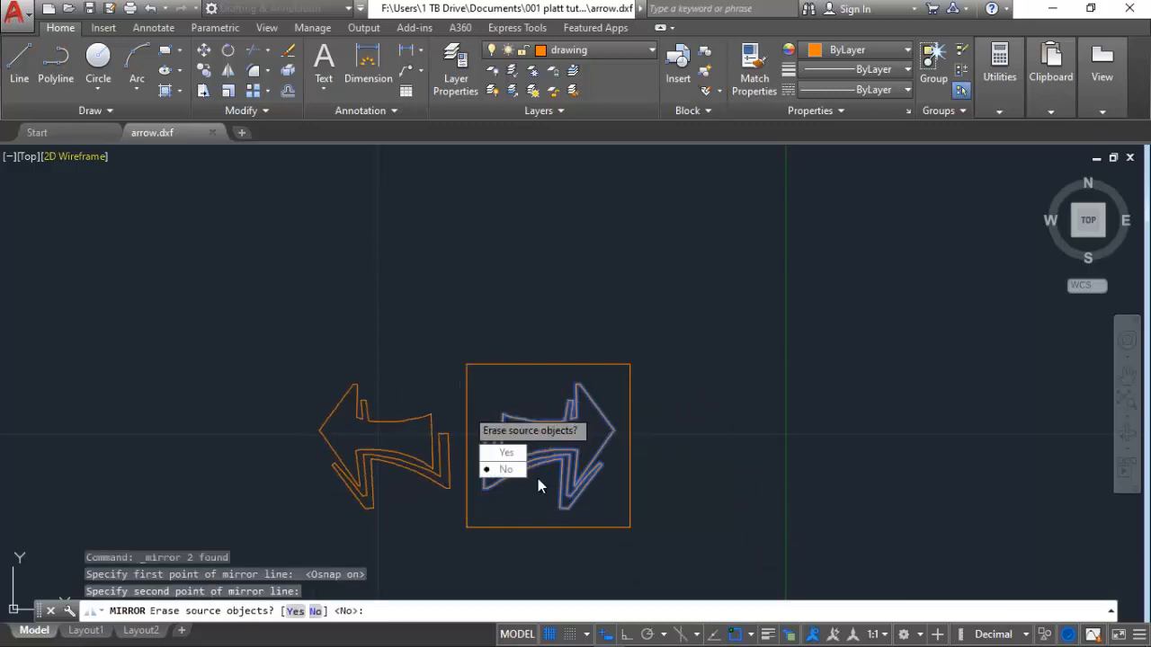
click(505, 453)
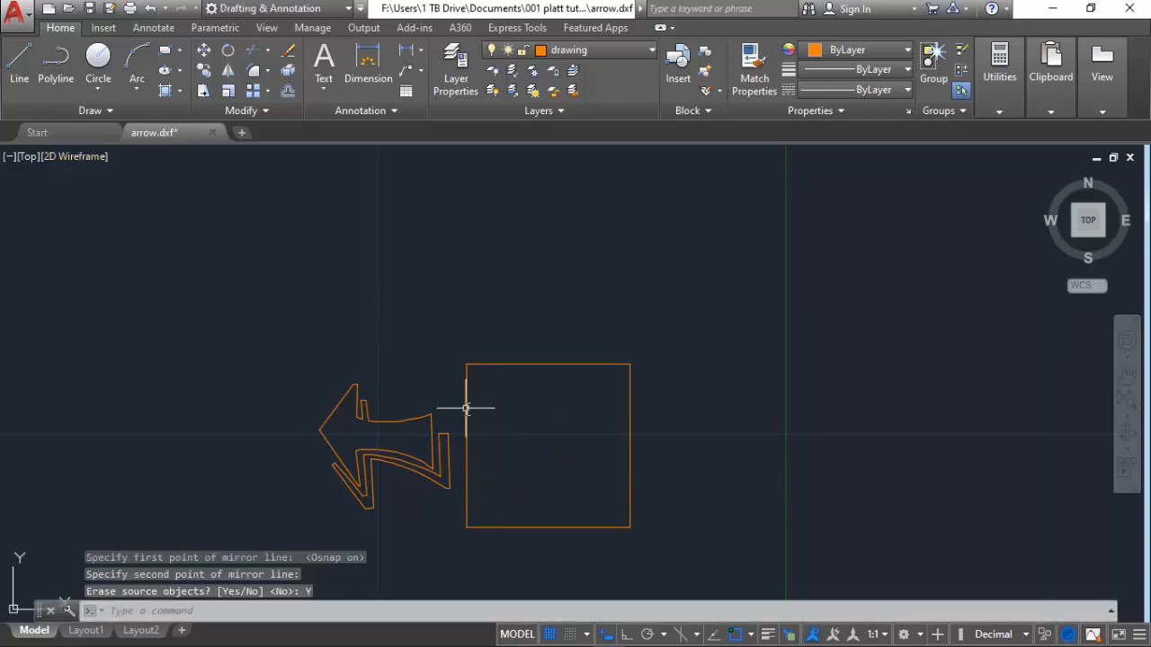
Move both mirrored arrow outlines to the right so they sit centred inside the square.
click(208, 54)
click(457, 522)
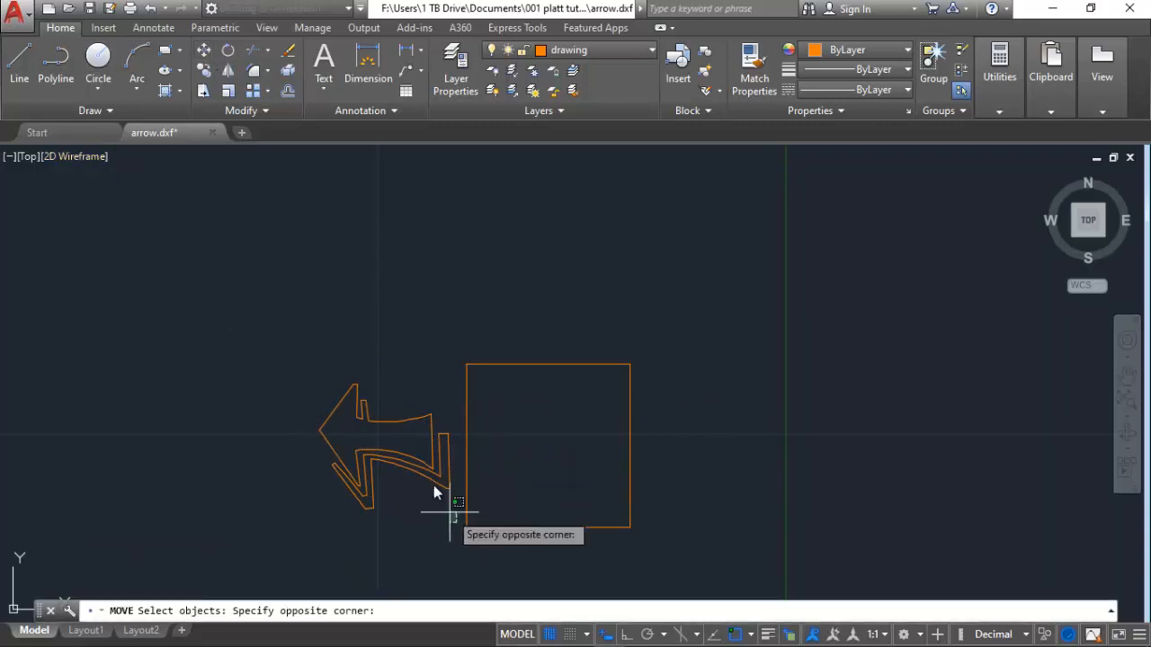
click(313, 393)
key(Return)
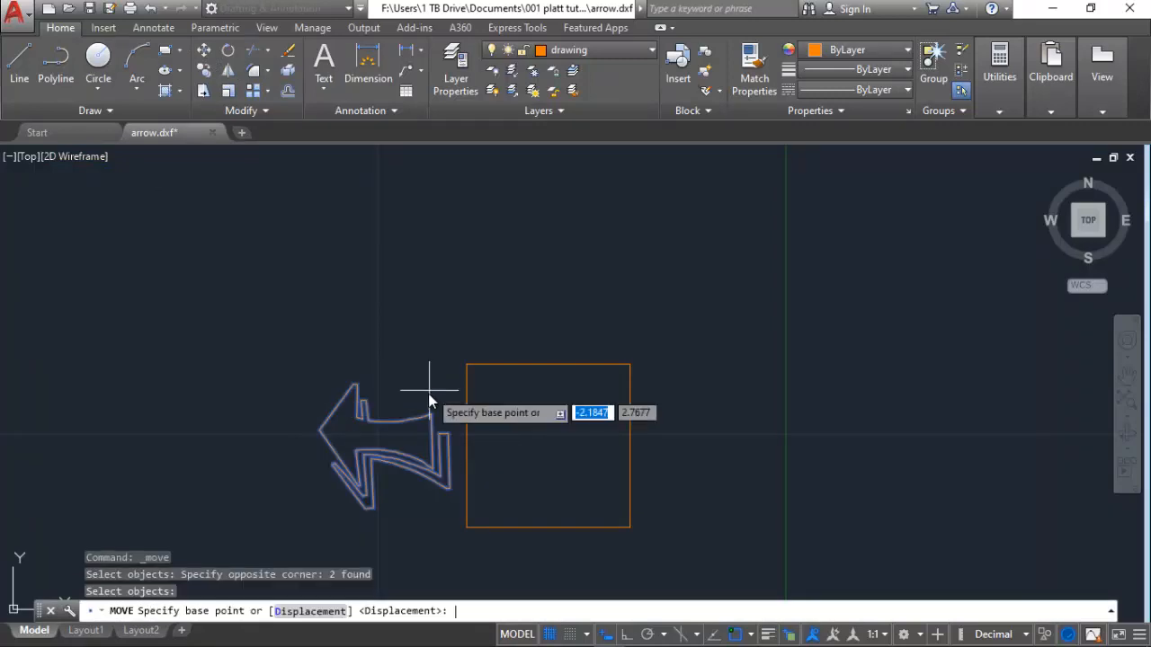
click(448, 494)
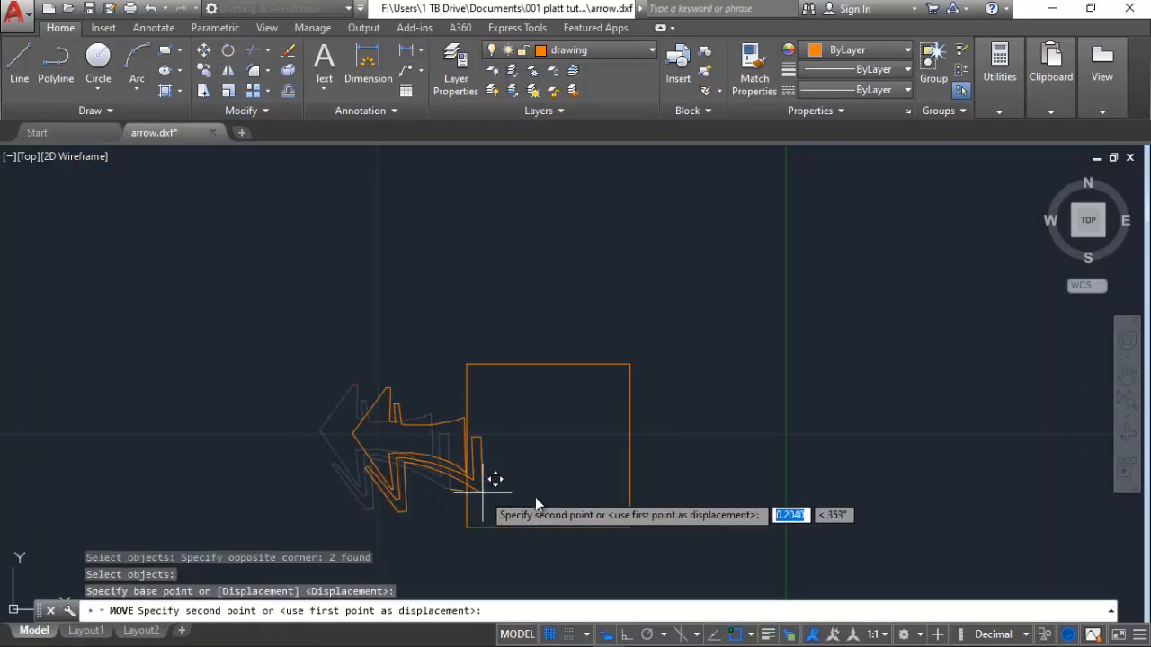
click(614, 490)
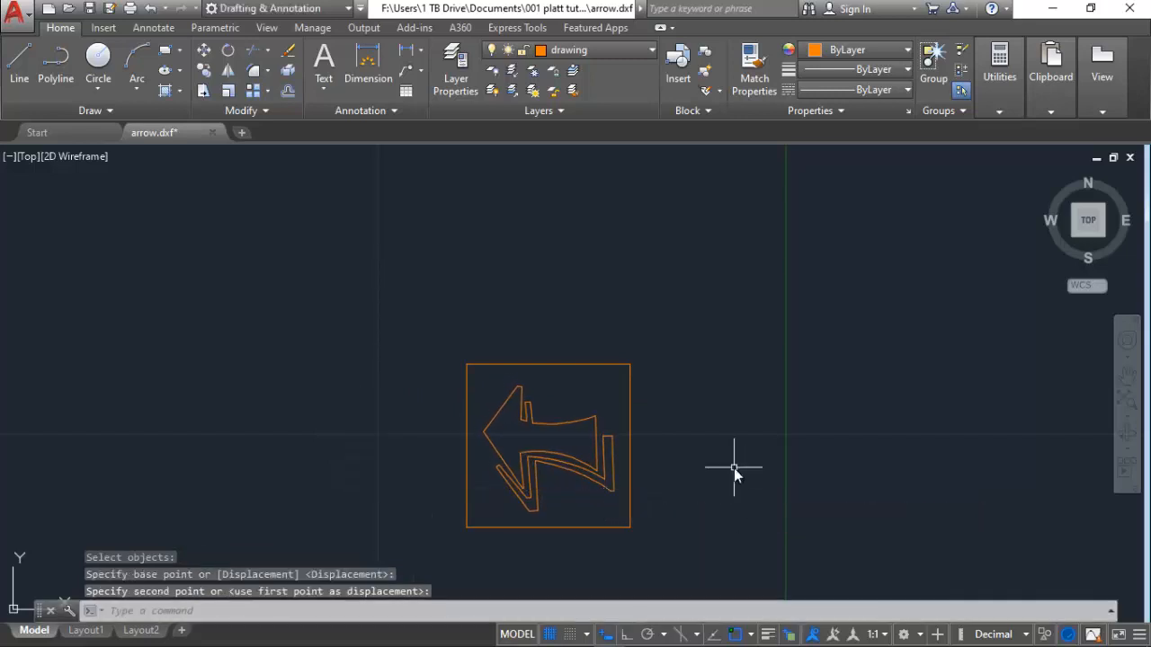
Save the DXF drawing, and save it as arrow.dwg in the AutoCAD 2018 Drawing format, replacing the existing file.
click(90, 9)
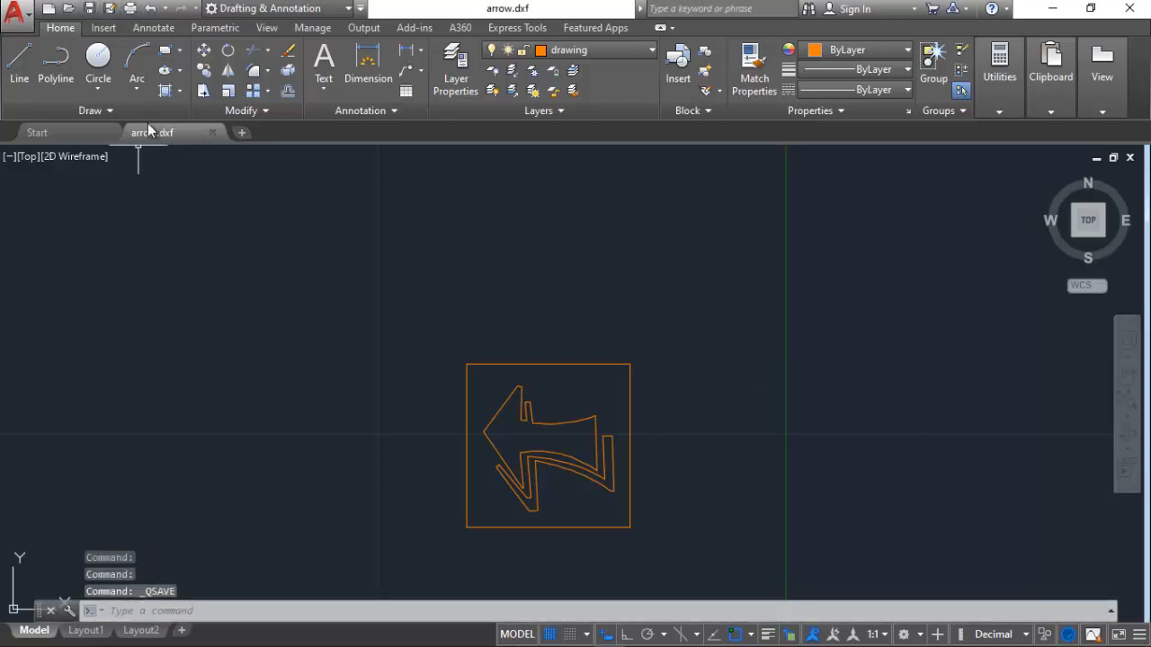
click(109, 9)
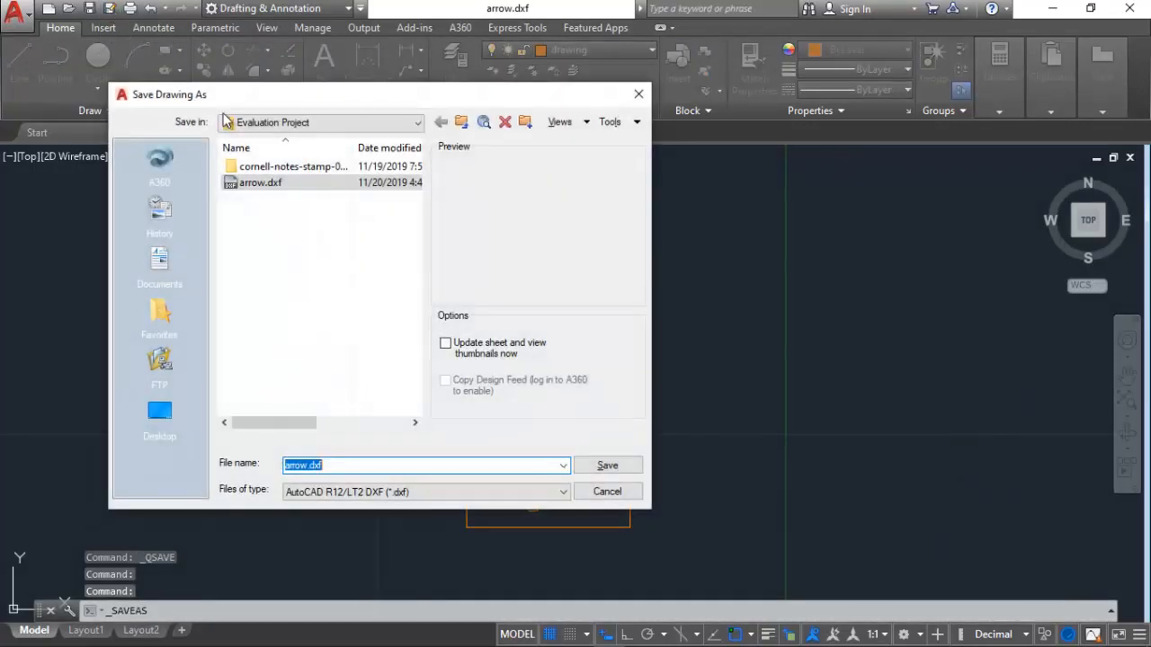
click(347, 492)
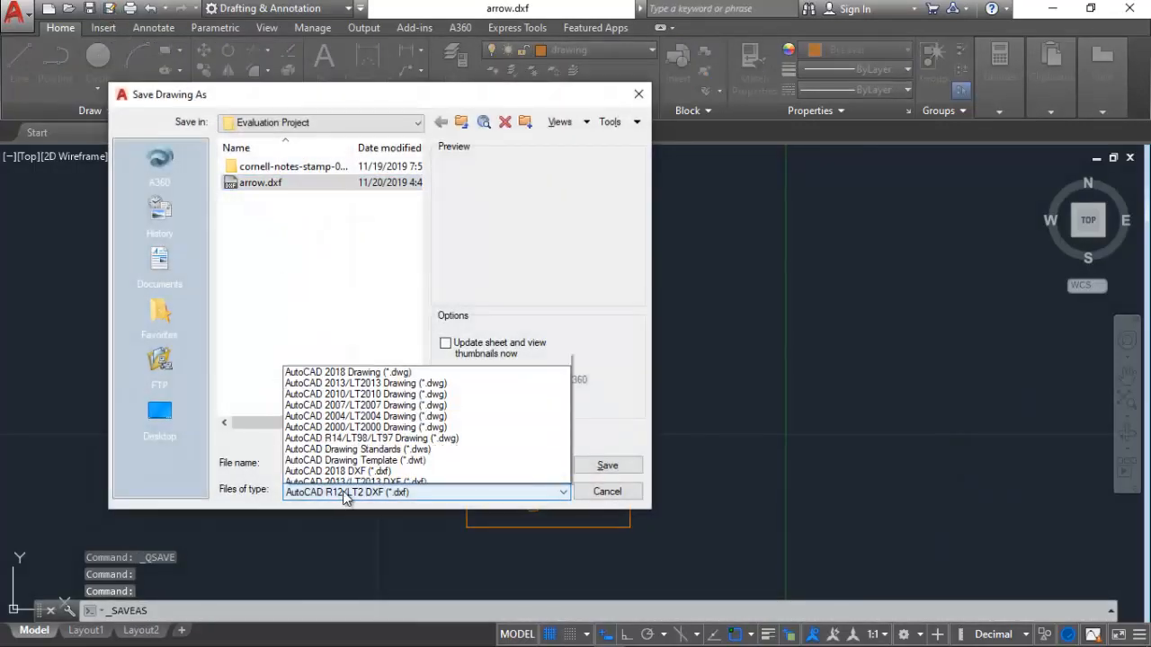
click(315, 313)
click(273, 183)
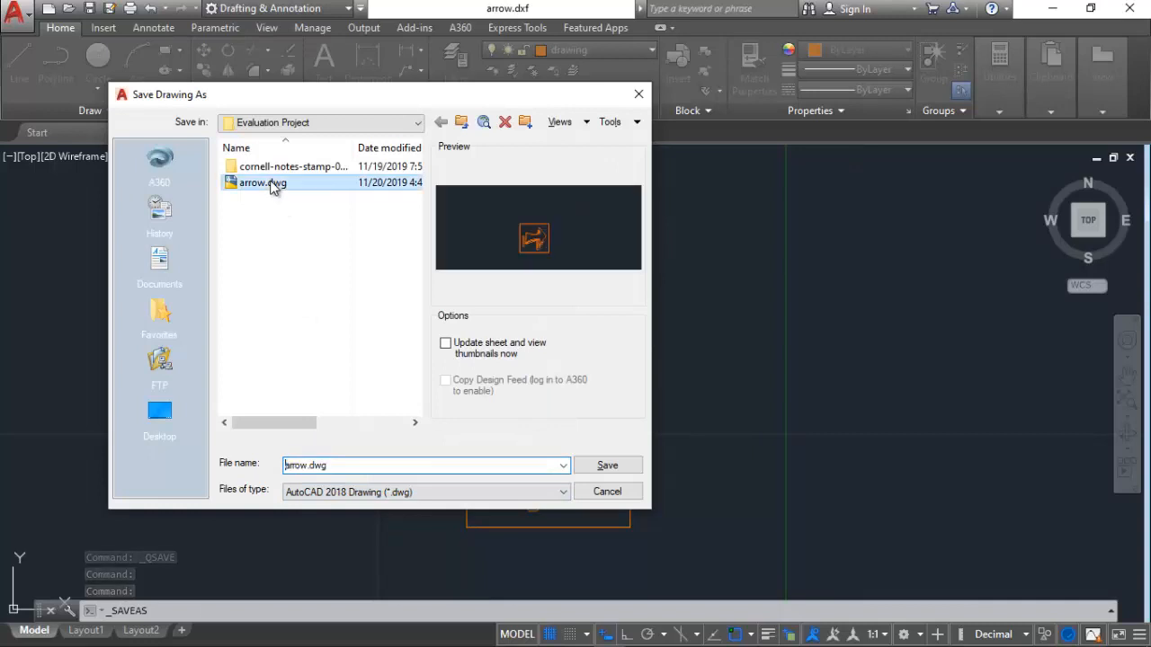
click(591, 466)
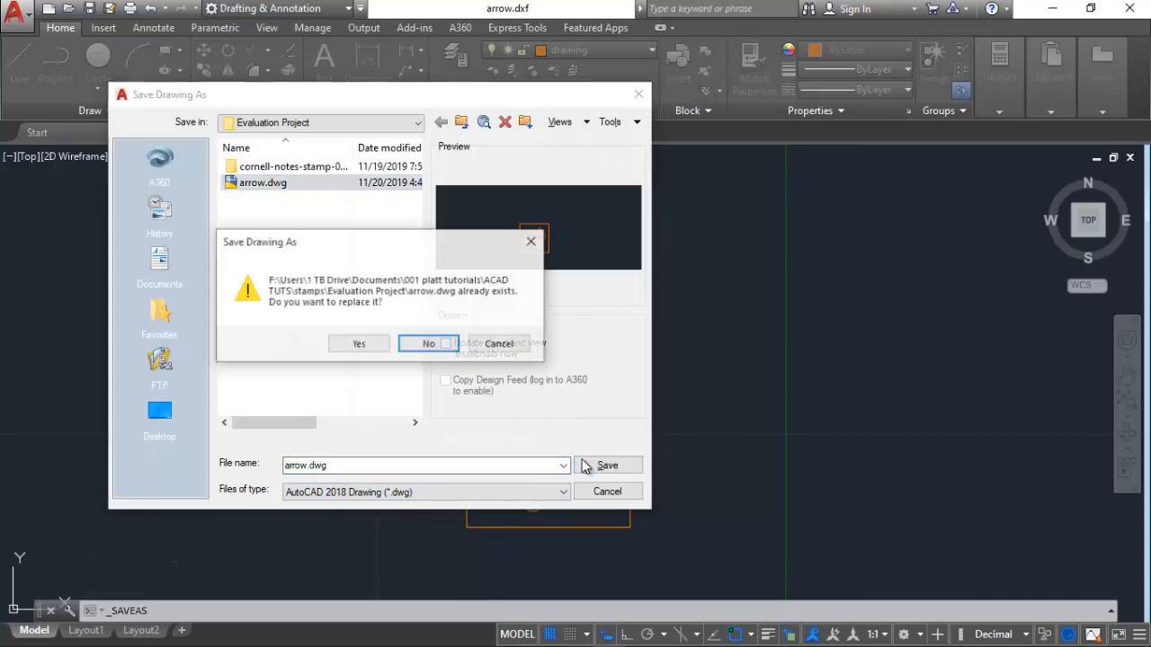
click(357, 345)
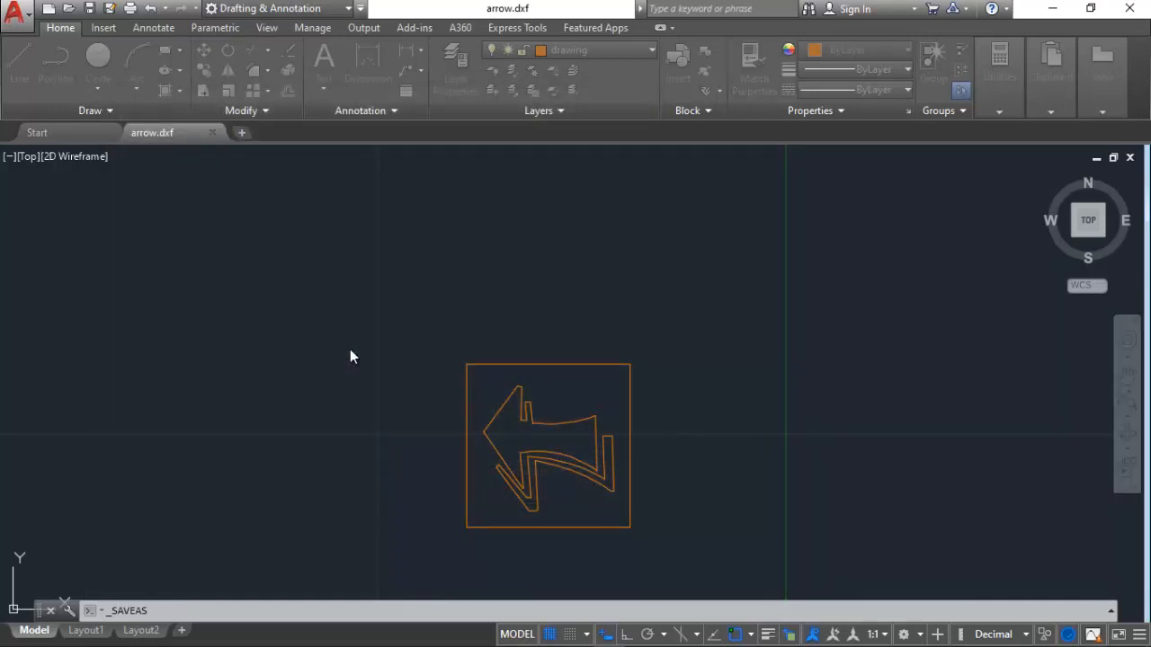